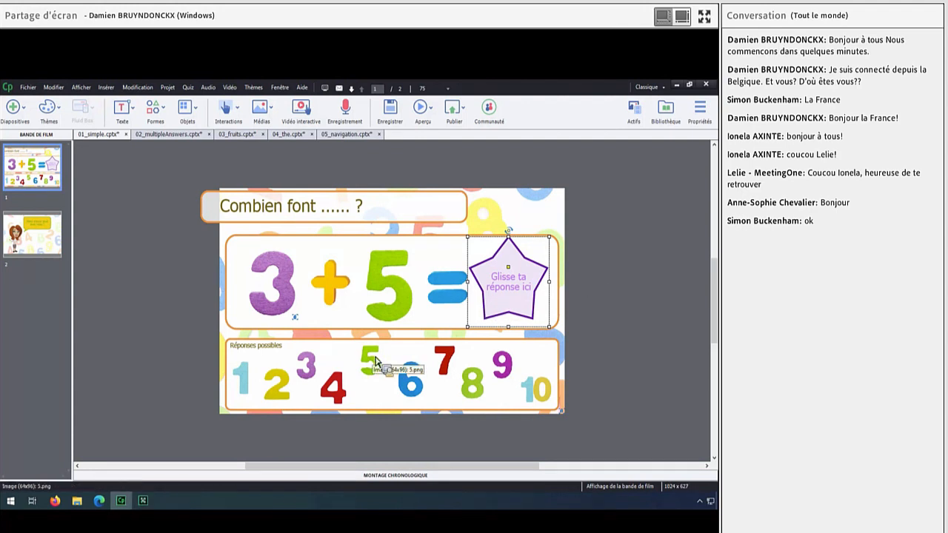
# - Start a drag-and-drop interaction and mark the numbers 1 to 10 in the "Réponses possibles" box as drag sources
pyautogui.click(186, 294)
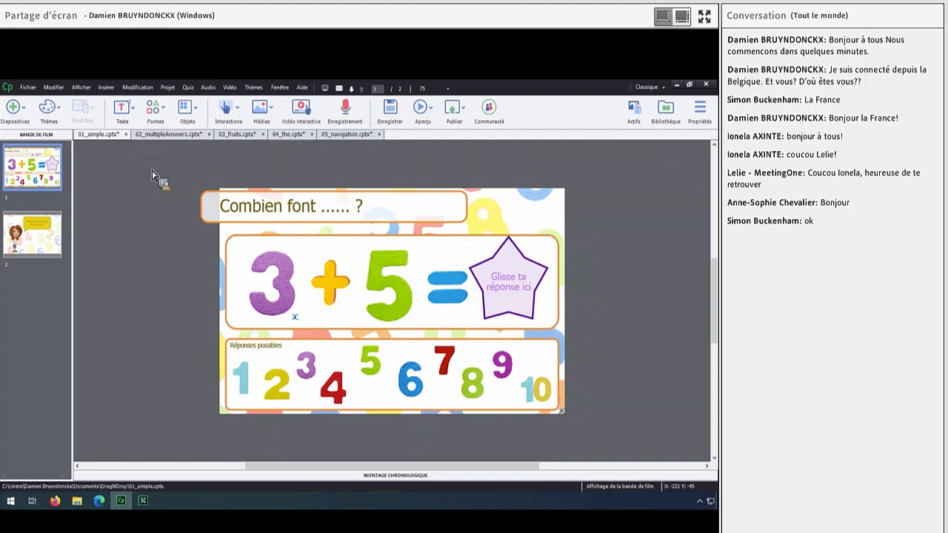
pyautogui.click(235, 111)
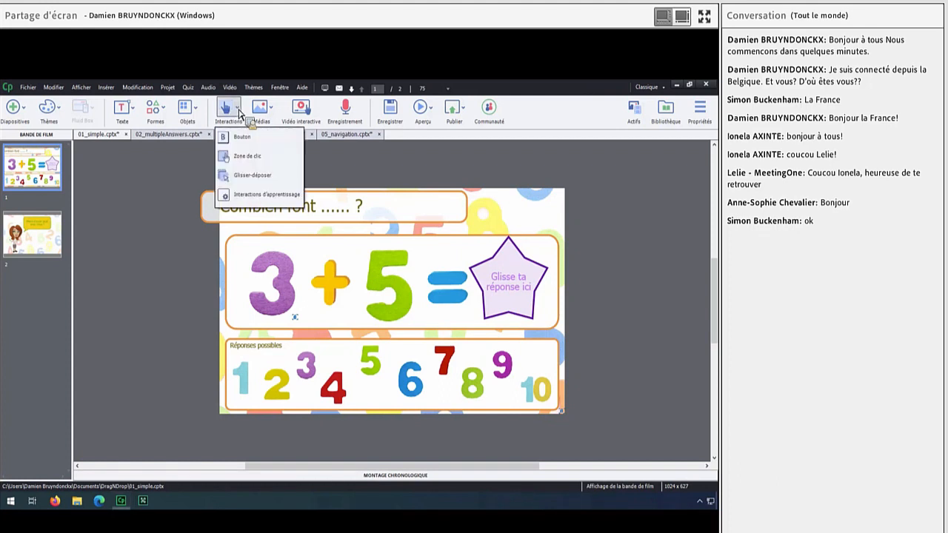
pyautogui.click(249, 179)
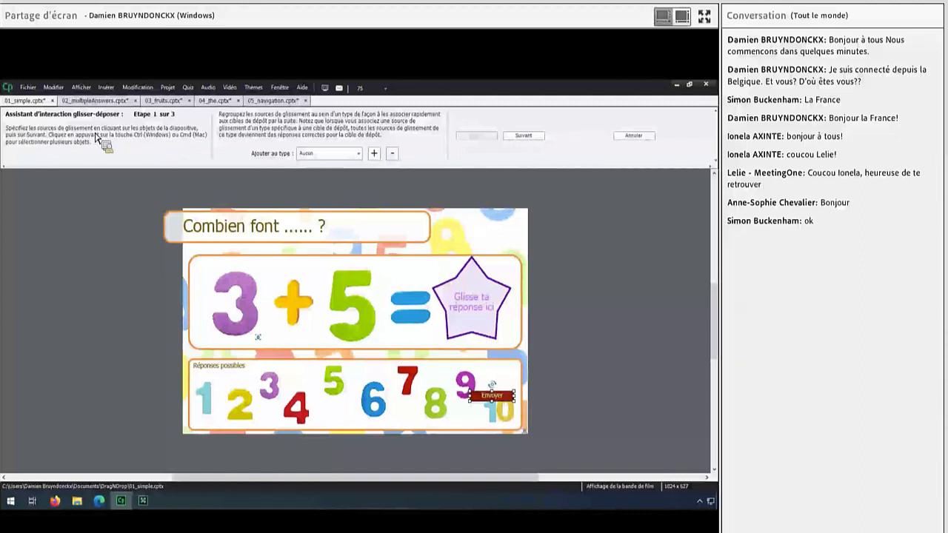
pyautogui.click(211, 416)
pyautogui.click(239, 424)
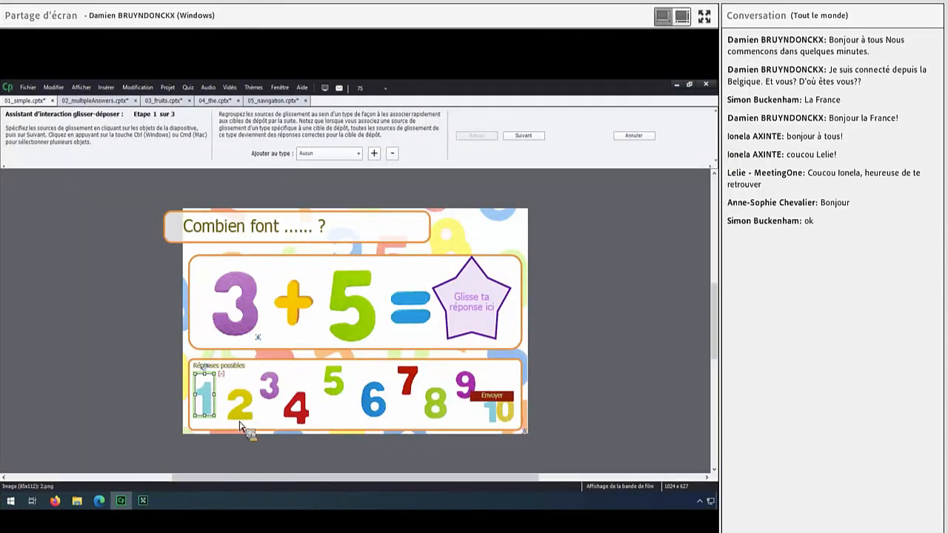
pyautogui.click(269, 386)
pyautogui.click(295, 419)
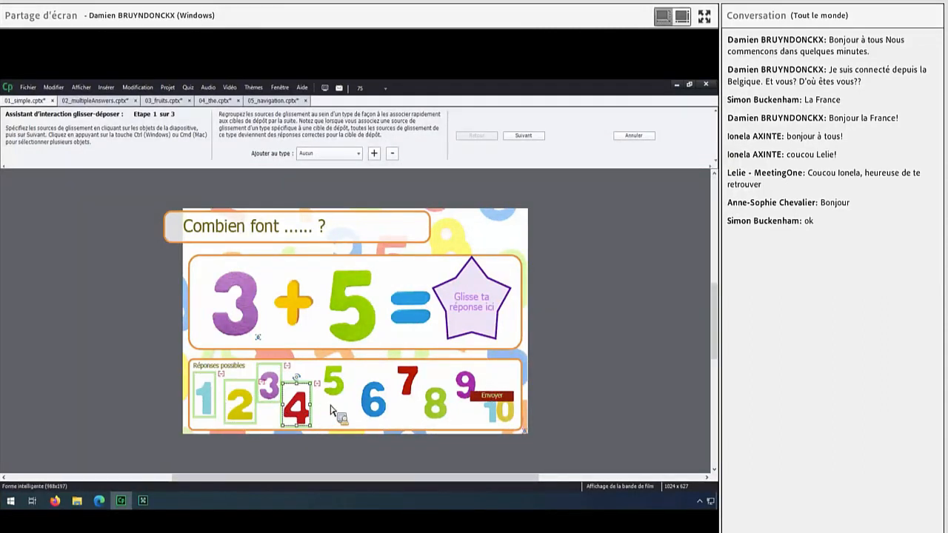
pyautogui.click(336, 392)
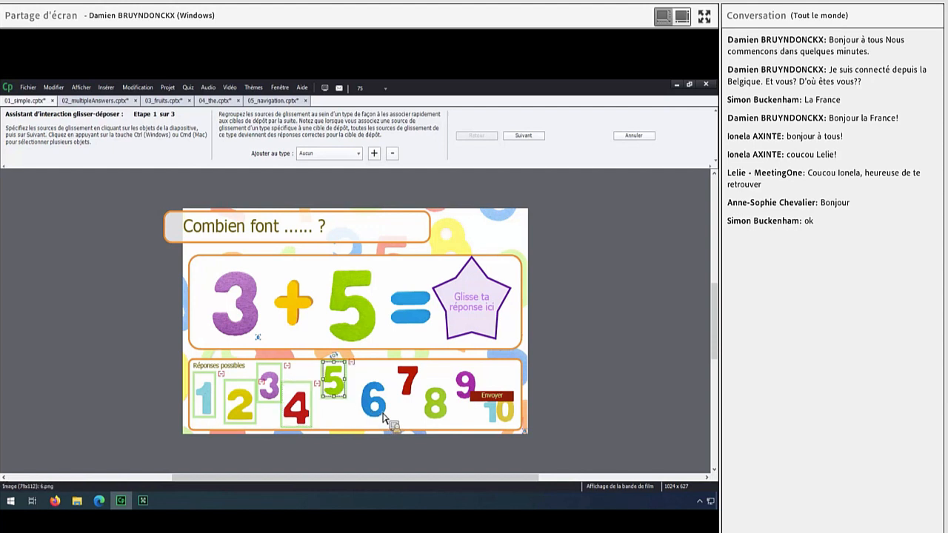
pyautogui.click(373, 399)
pyautogui.click(408, 392)
pyautogui.click(435, 414)
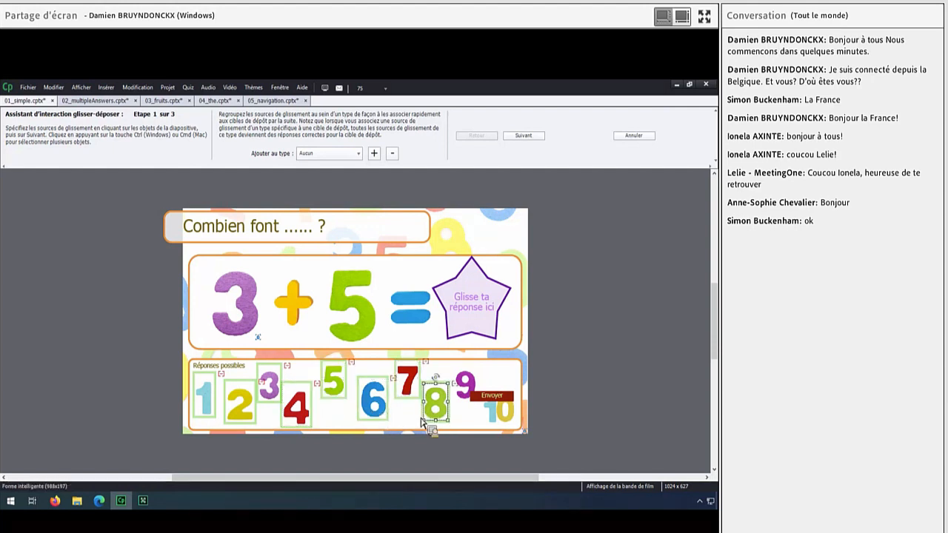
pyautogui.click(469, 383)
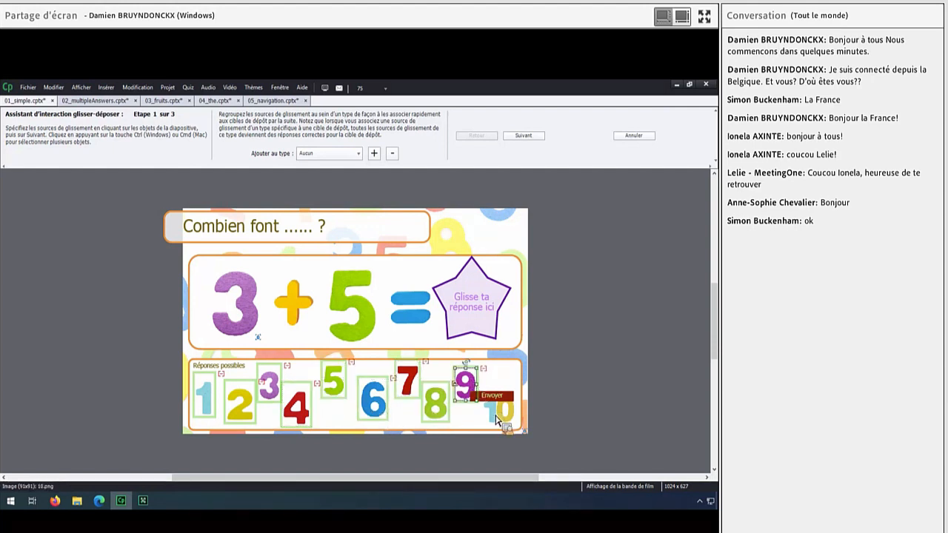
pyautogui.click(496, 419)
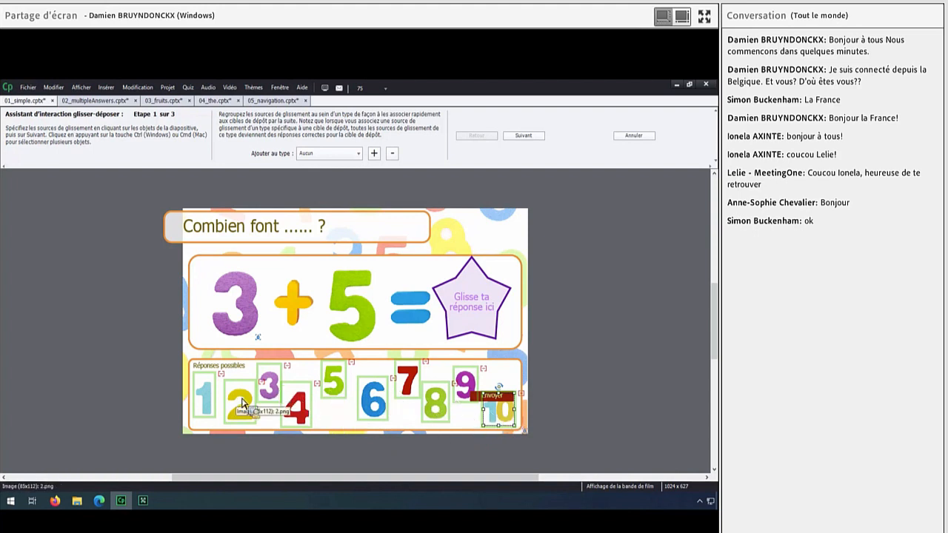
pyautogui.click(527, 138)
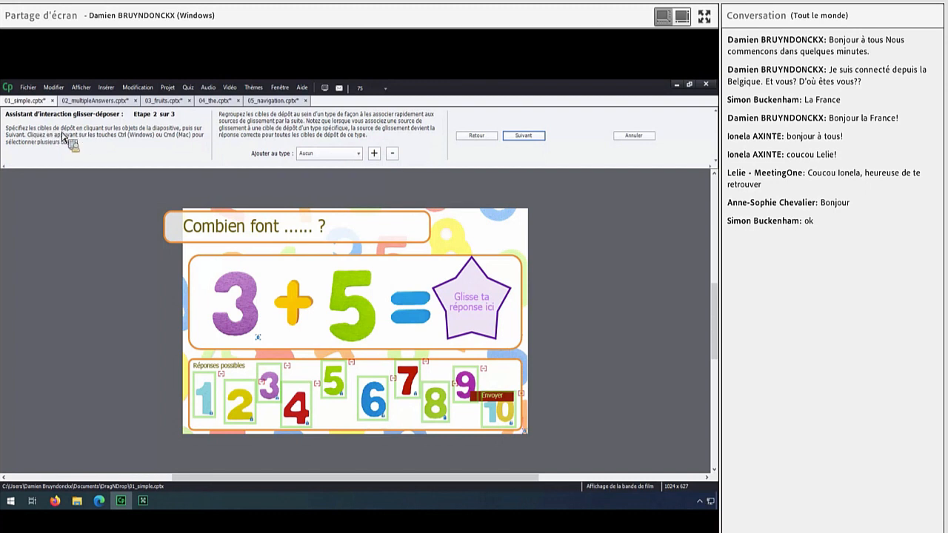
# - Mark the star as the drop target and link the number 8 to it as the correct answer, completing the interaction
pyautogui.click(482, 312)
pyautogui.click(482, 313)
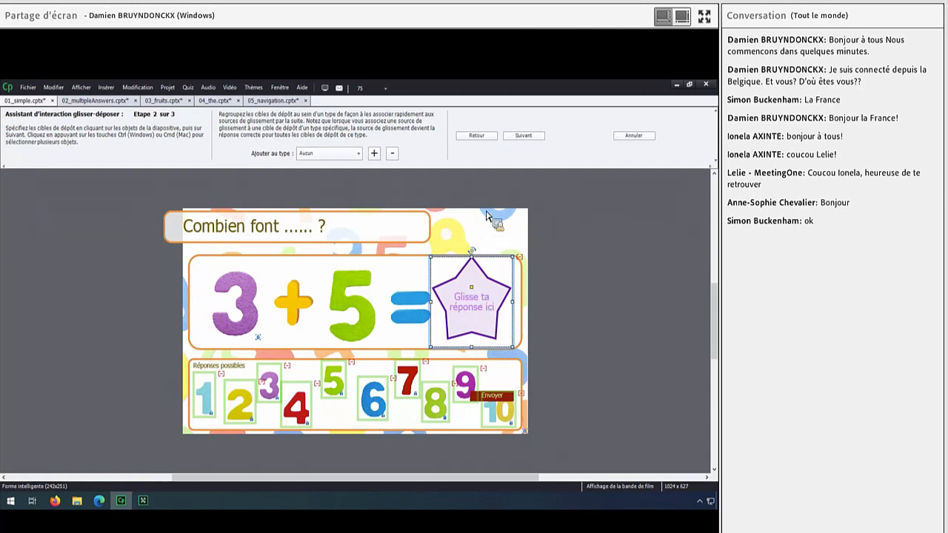
pyautogui.click(531, 139)
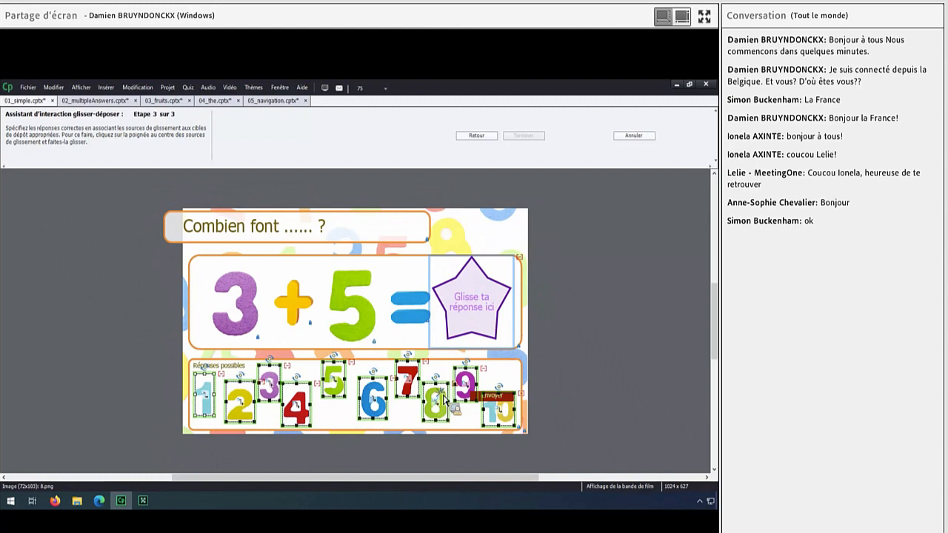
pyautogui.moveTo(436, 400); pyautogui.dragTo(473, 306)
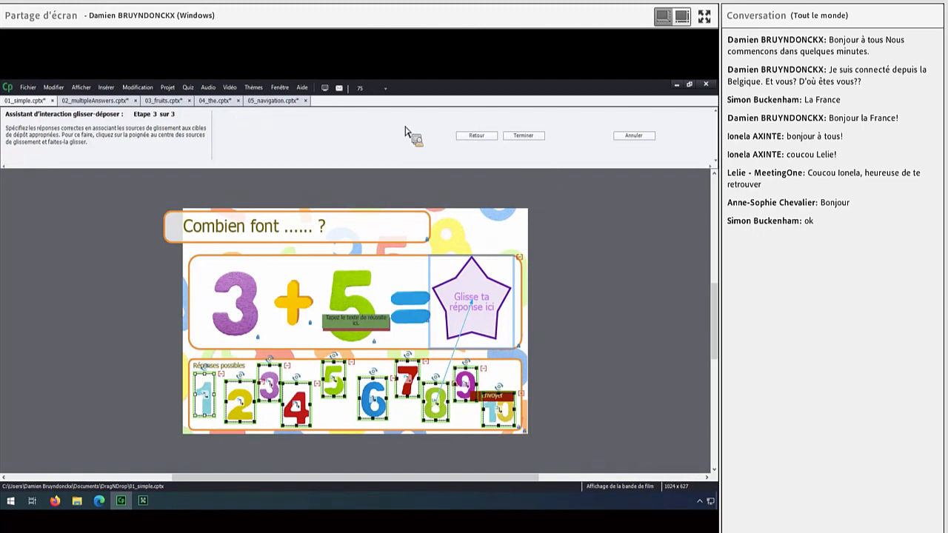
pyautogui.click(531, 139)
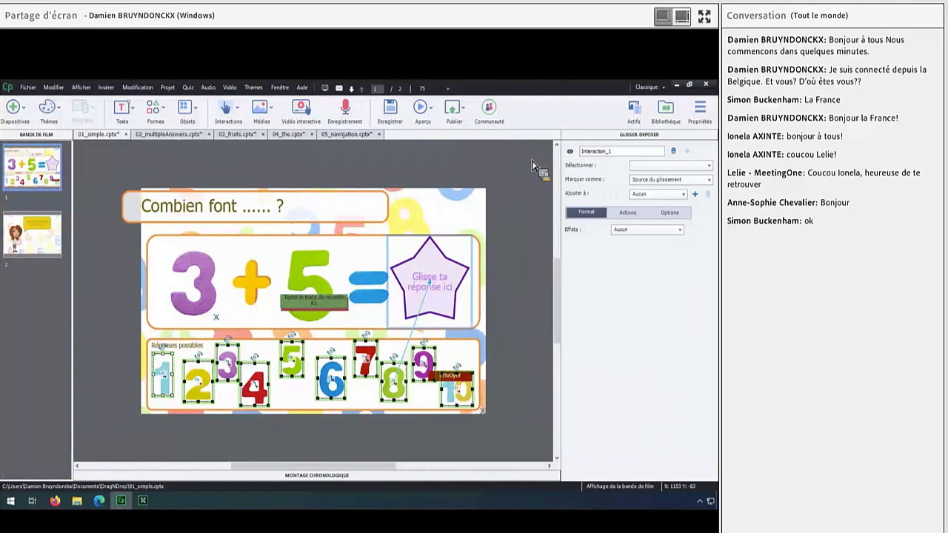
# - Move the "Envoyer" button directly beneath the star and resize it to the star's width, about 244 x 40 px
pyautogui.click(446, 379)
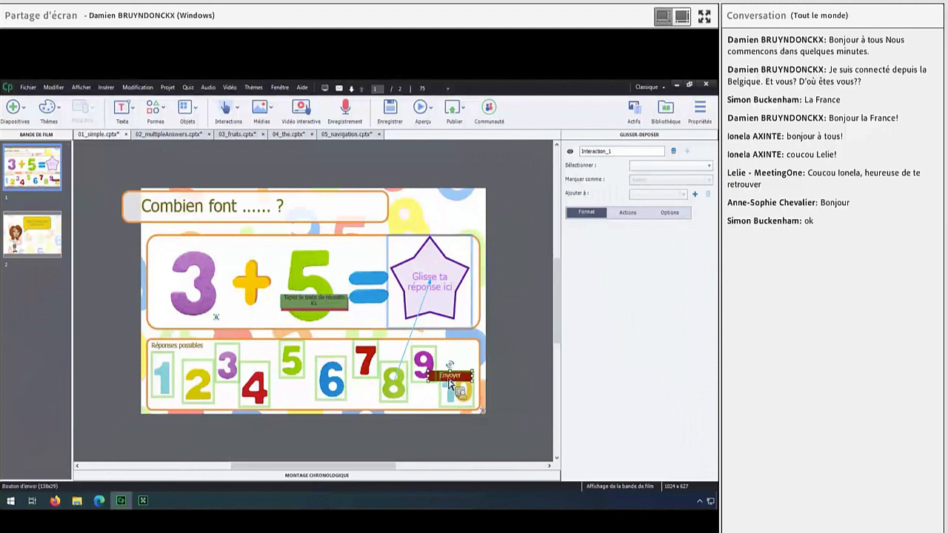
pyautogui.moveTo(449, 361); pyautogui.dragTo(476, 348)
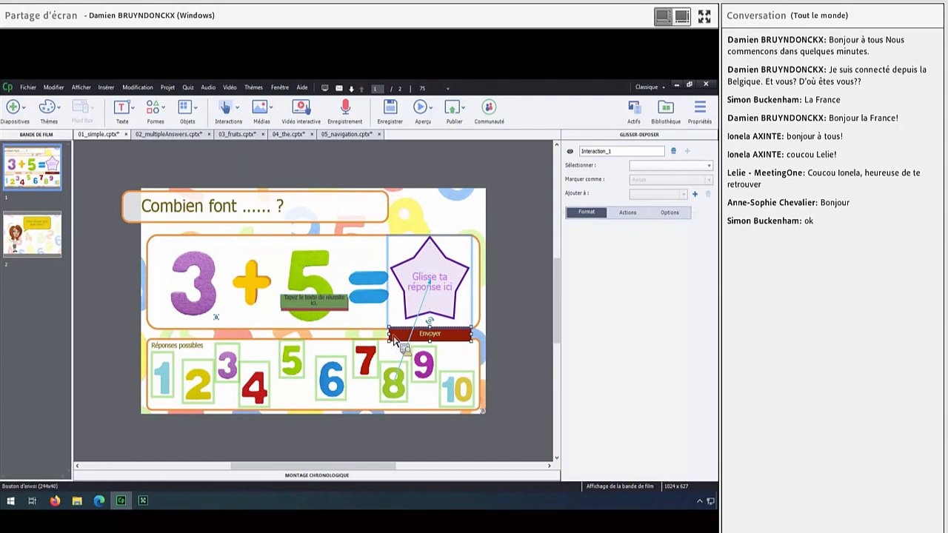
pyautogui.moveTo(388, 339); pyautogui.dragTo(388, 339)
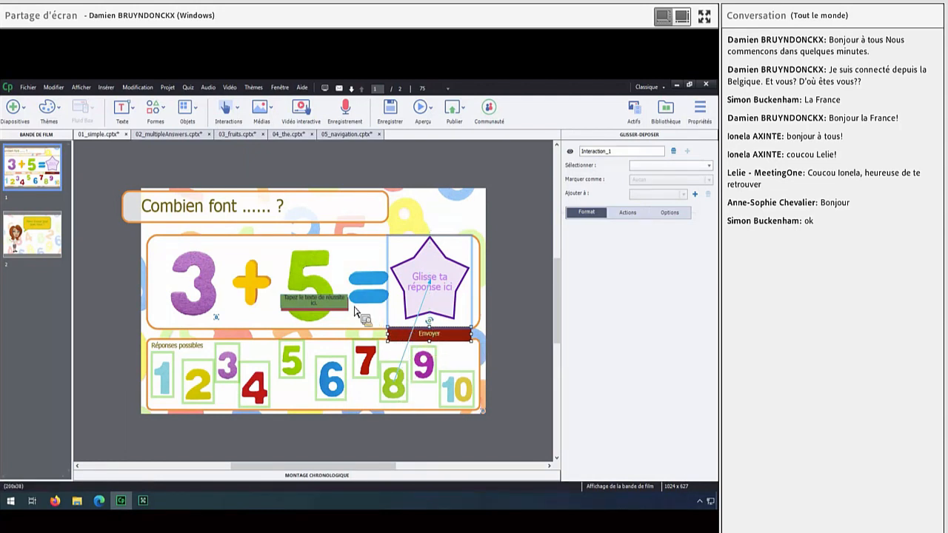
# - Move the success caption above the failure caption and enlarge both so their text fits on one line
pyautogui.moveTo(341, 309); pyautogui.dragTo(335, 285)
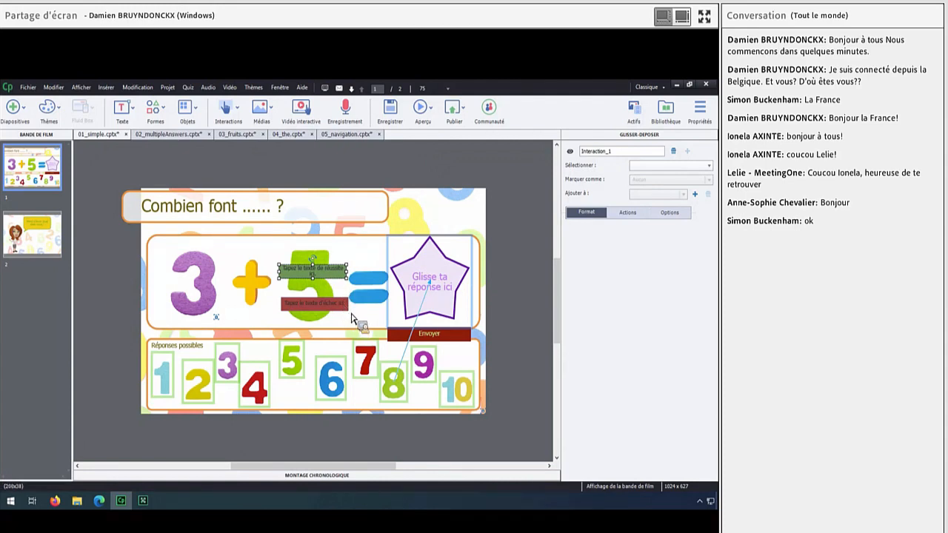
pyautogui.moveTo(345, 311); pyautogui.dragTo(367, 326)
pyautogui.click(344, 275)
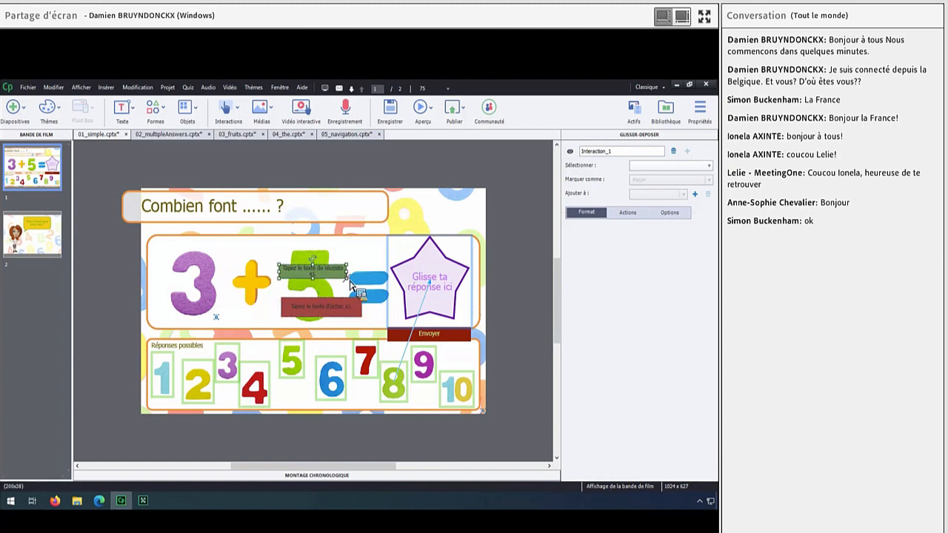
pyautogui.moveTo(349, 283); pyautogui.dragTo(368, 284)
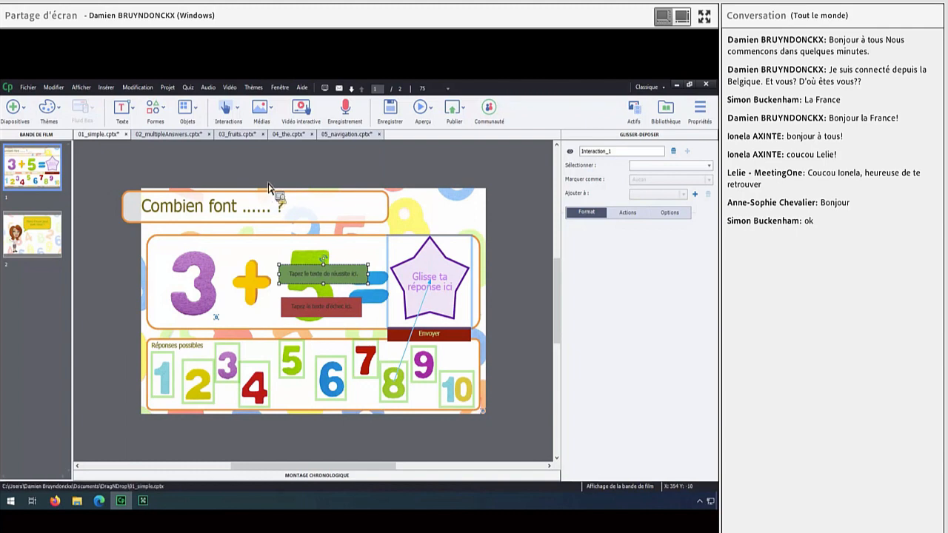
# - Preview the project as HTML5 in the browser, try dropping numbers outside the star, and submit 8 as the answer
pyautogui.click(423, 109)
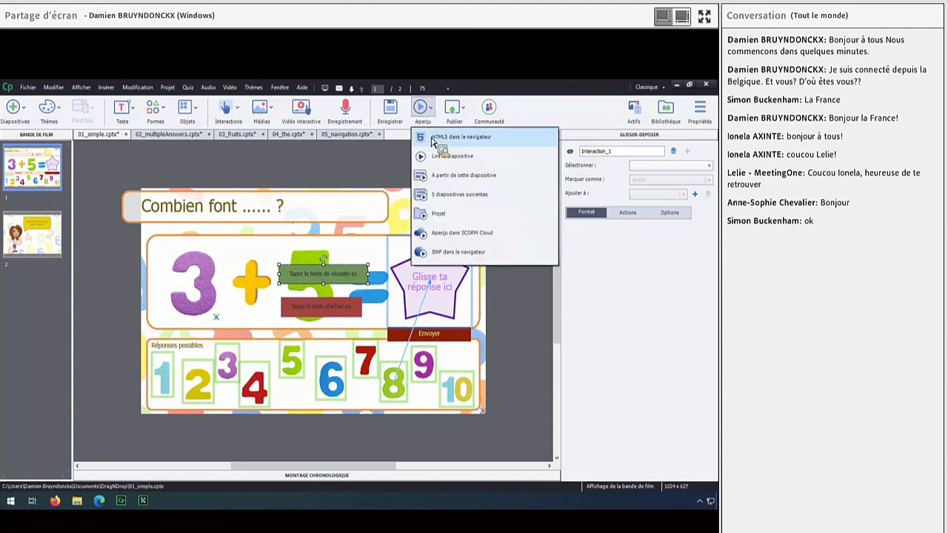
pyautogui.click(439, 213)
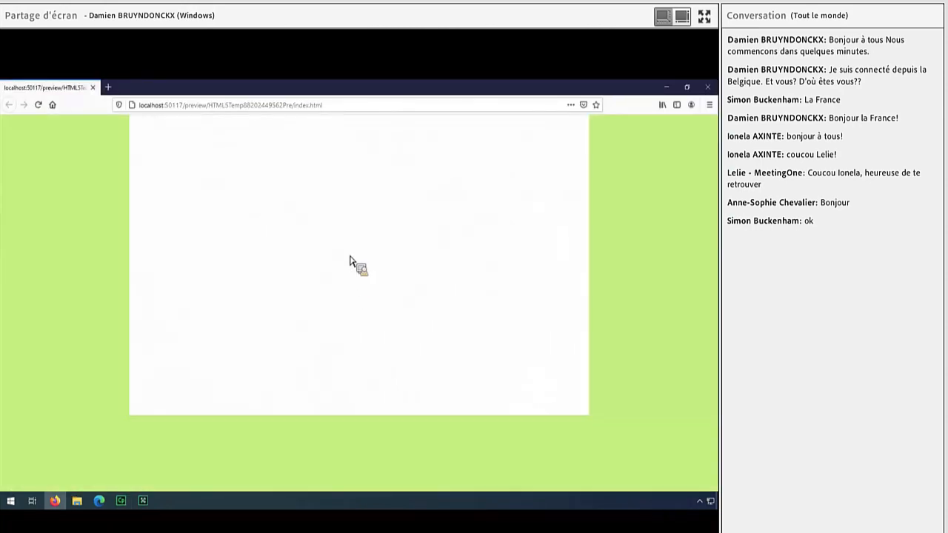
pyautogui.click(361, 267)
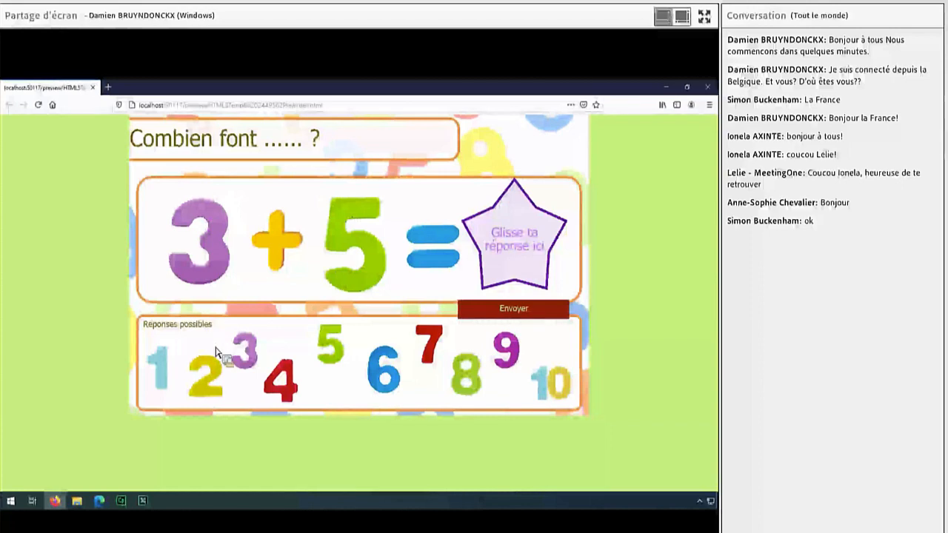
pyautogui.moveTo(220, 372); pyautogui.dragTo(253, 330)
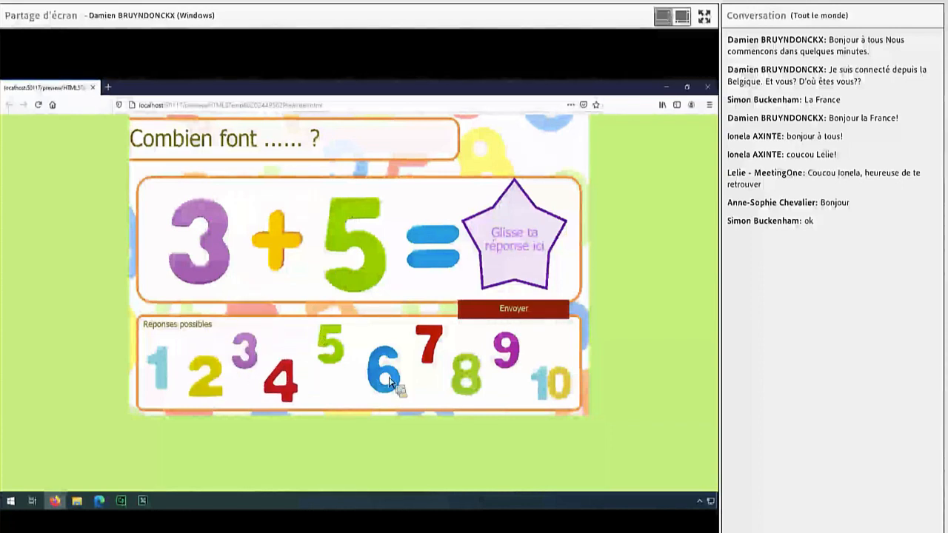
pyautogui.moveTo(386, 378); pyautogui.dragTo(358, 336)
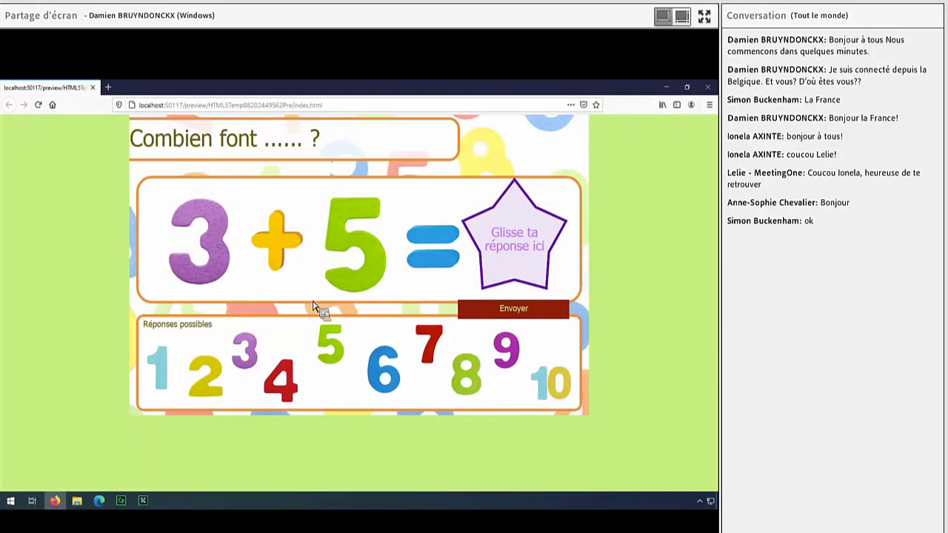
pyautogui.moveTo(387, 376); pyautogui.dragTo(364, 362)
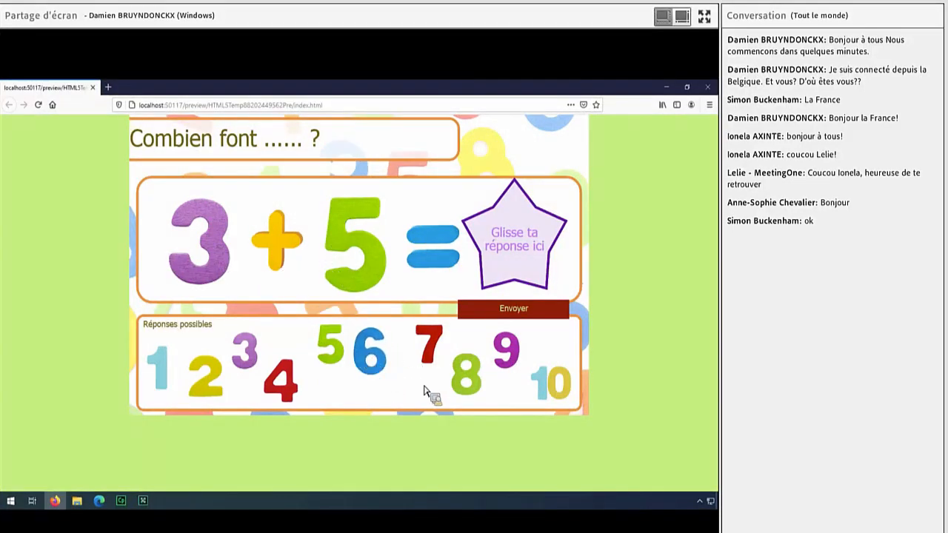
pyautogui.moveTo(426, 367); pyautogui.dragTo(377, 339)
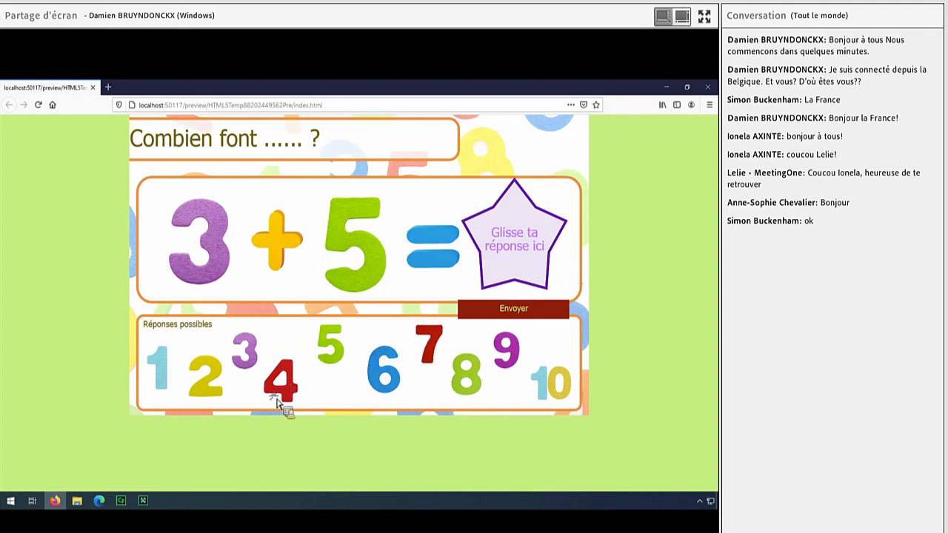
pyautogui.moveTo(281, 399); pyautogui.dragTo(286, 360)
pyautogui.moveTo(473, 395); pyautogui.dragTo(499, 265)
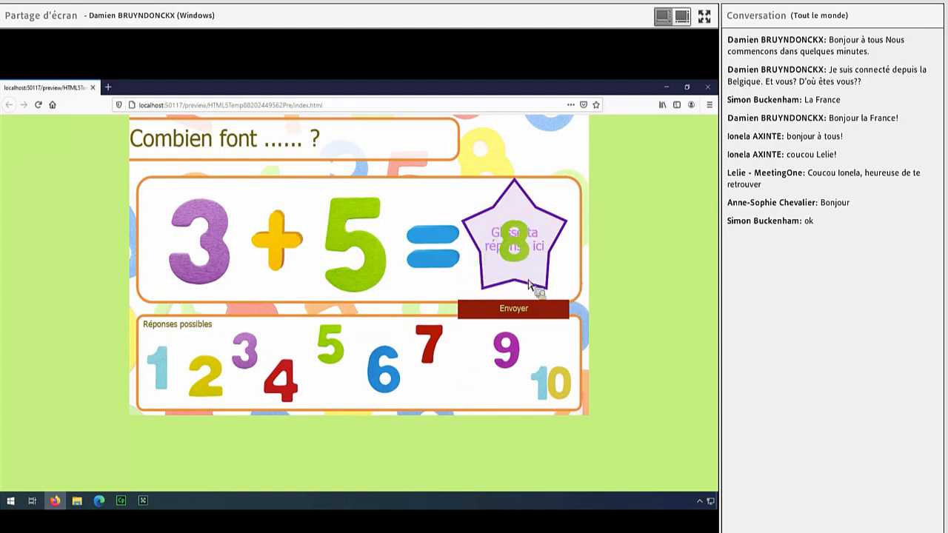
pyautogui.click(520, 314)
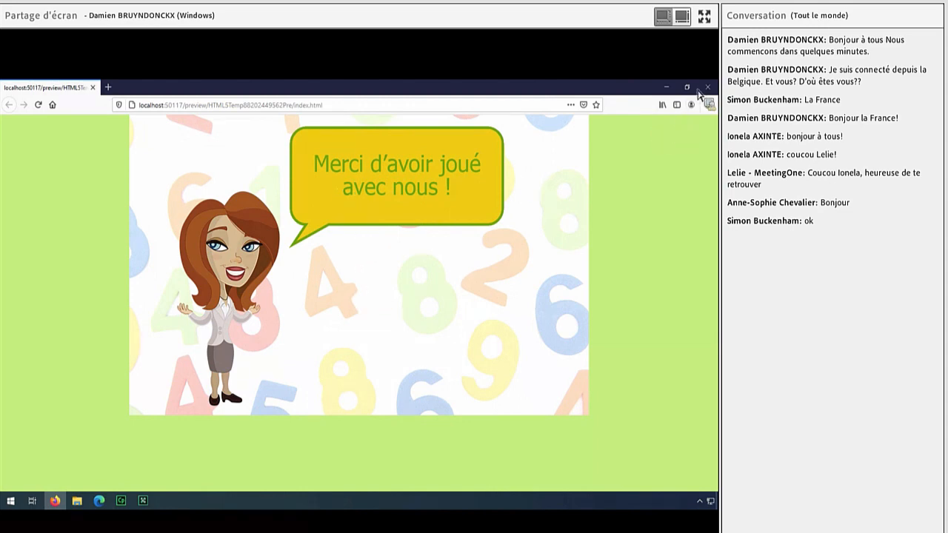
# - Replay the preview, submit 4 as a wrong answer, and close the preview
pyautogui.click(38, 106)
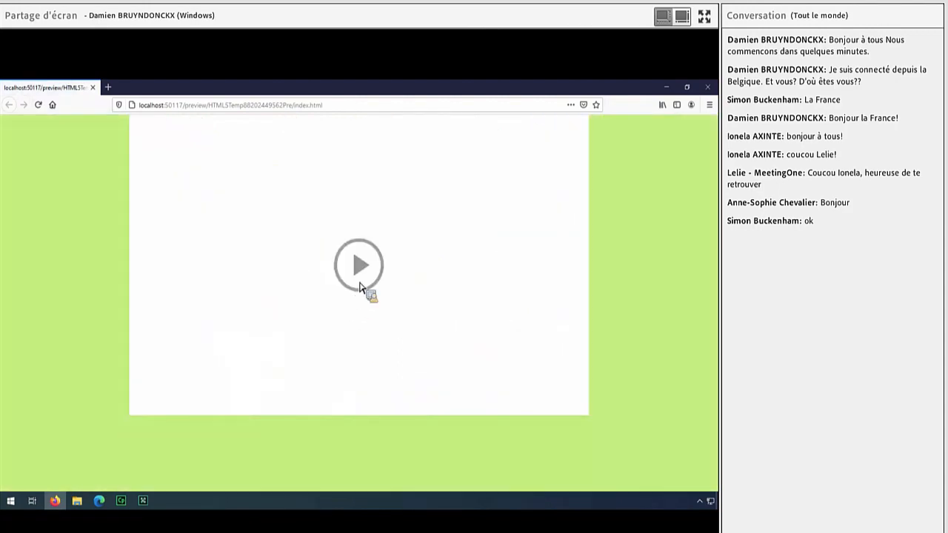
pyautogui.click(368, 273)
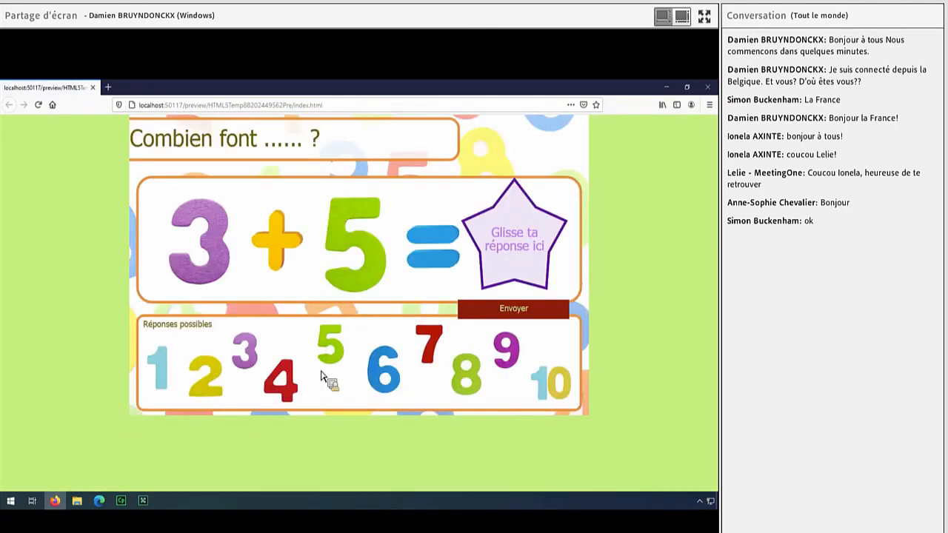
pyautogui.moveTo(293, 390); pyautogui.dragTo(503, 253)
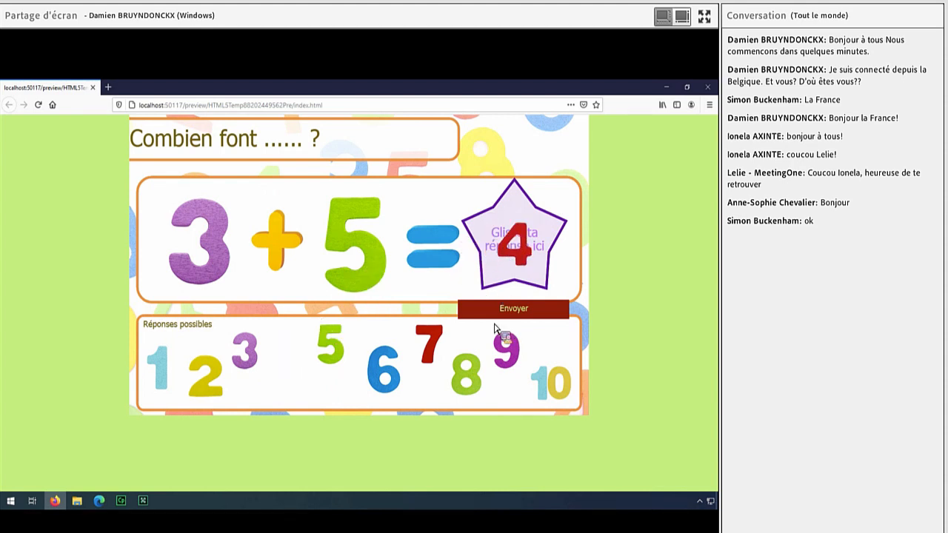
pyautogui.click(503, 315)
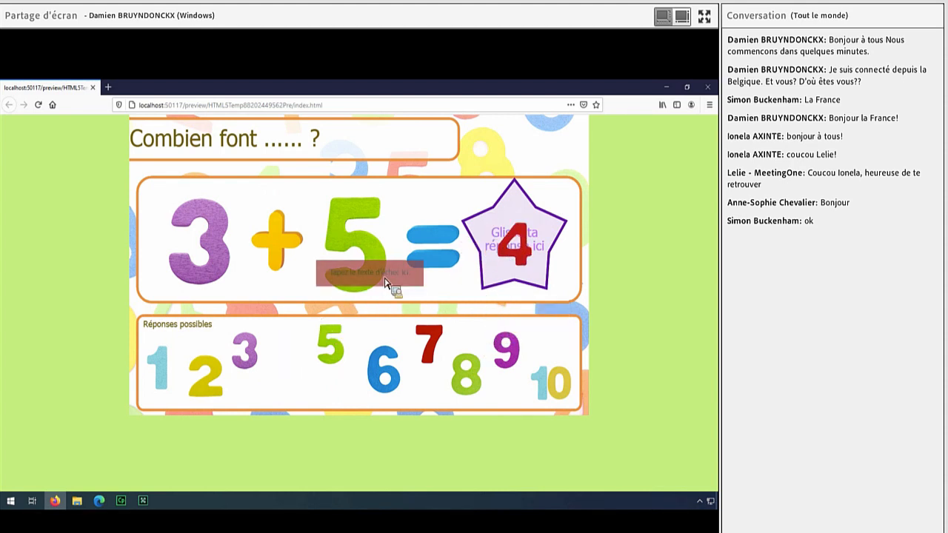
pyautogui.click(379, 267)
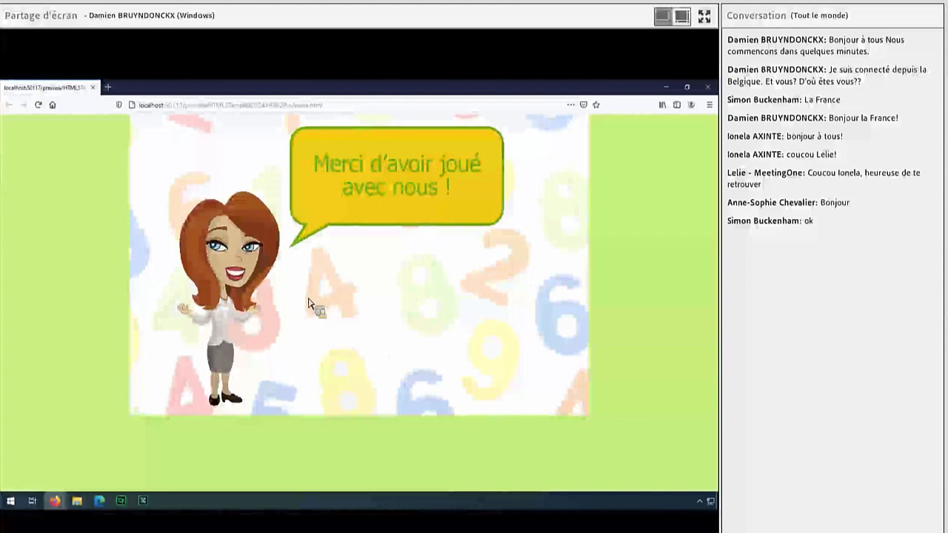
pyautogui.click(93, 87)
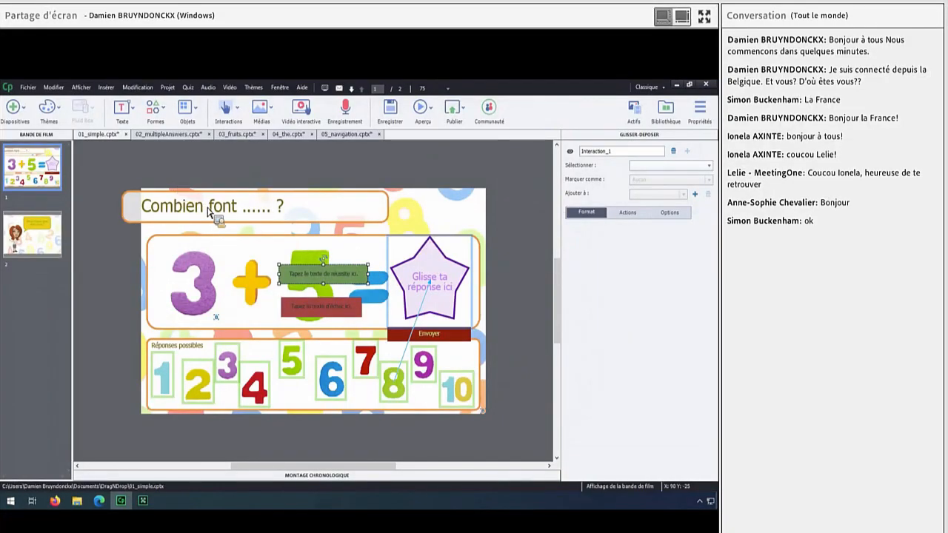
# - Nudge the "Combien font ...... ?" title shape slightly to the right on the slide
pyautogui.click(295, 217)
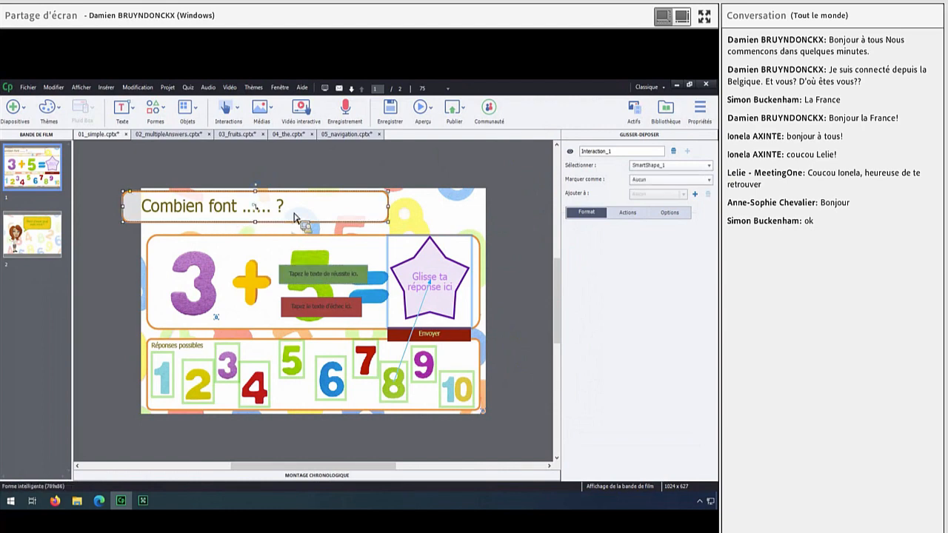
pyautogui.moveTo(294, 216); pyautogui.dragTo(298, 217)
pyautogui.click(508, 263)
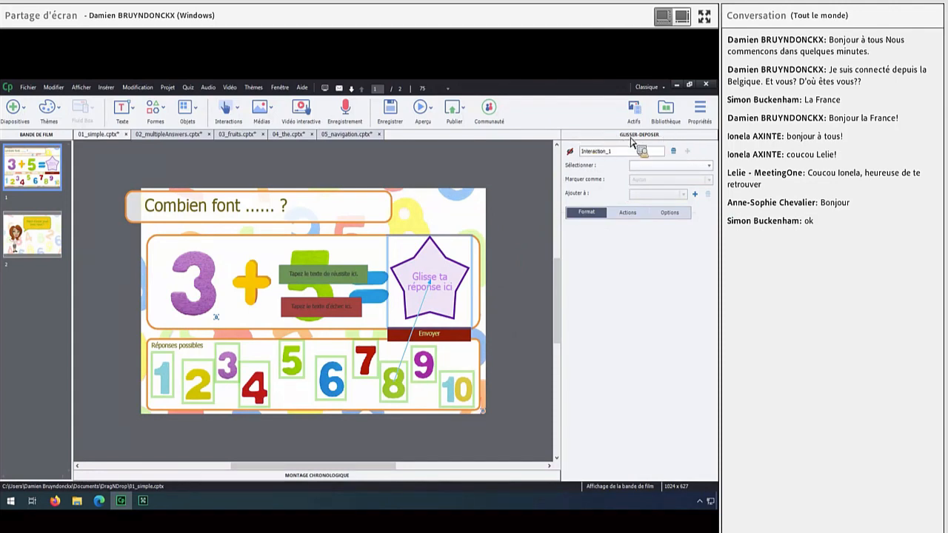
# - Display the slide's properties, its timing, and its drag-and-drop settings, and turn on the visibility of Interaction_1
pyautogui.click(699, 108)
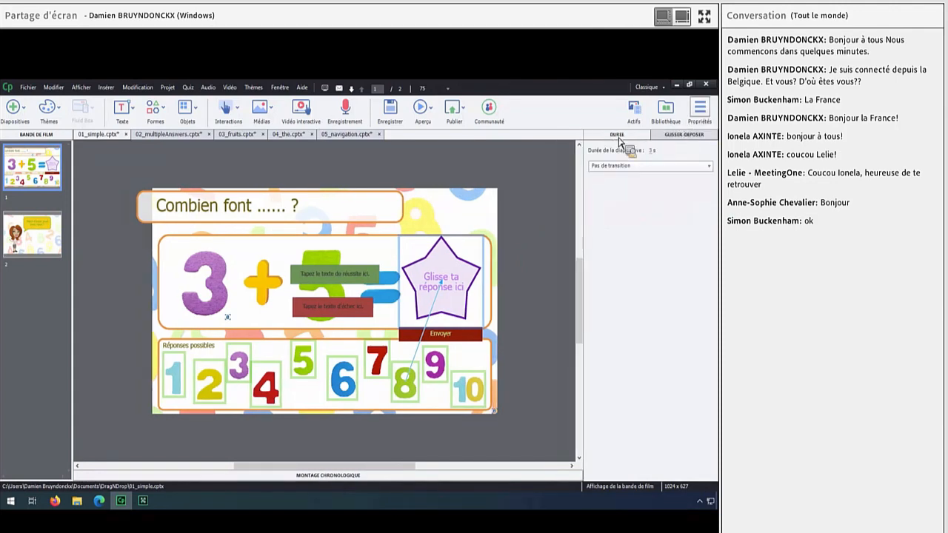
pyautogui.click(663, 138)
pyautogui.click(599, 138)
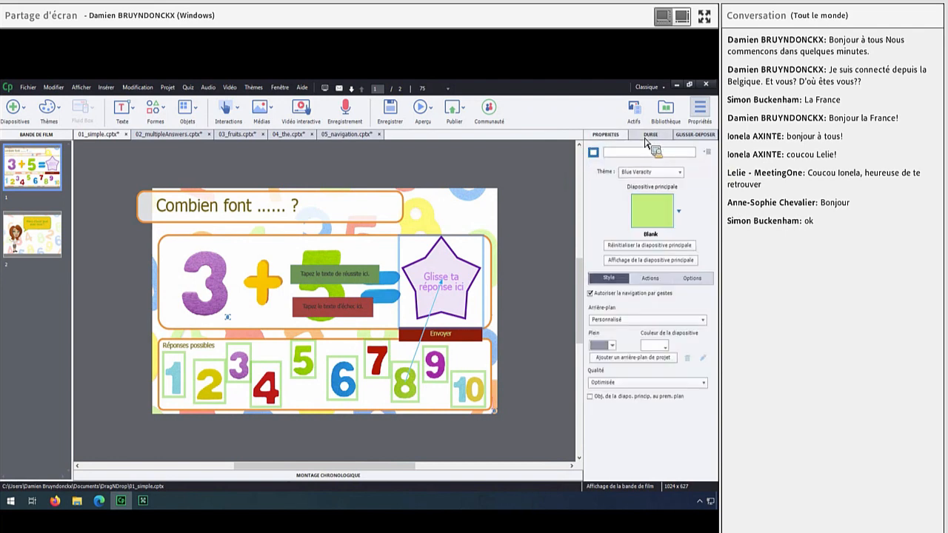
pyautogui.click(646, 138)
pyautogui.click(686, 137)
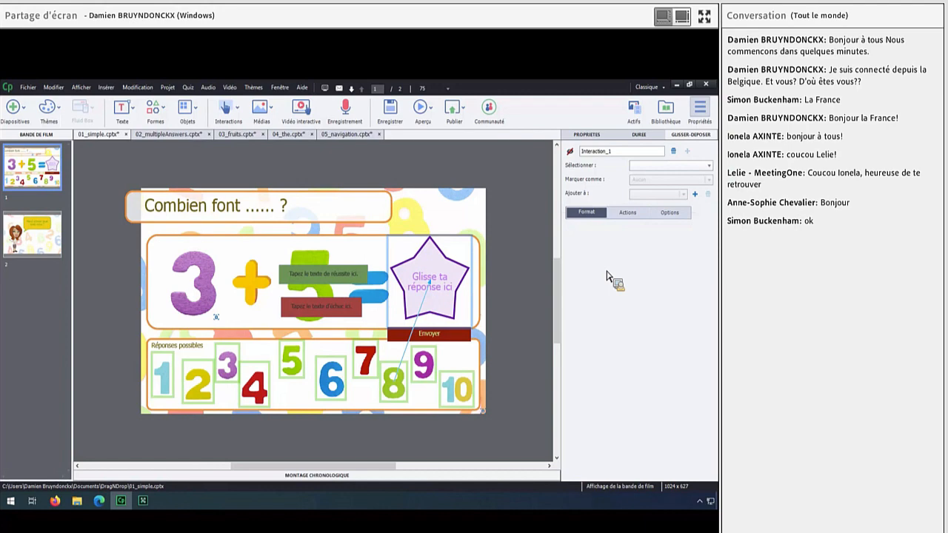
pyautogui.click(574, 156)
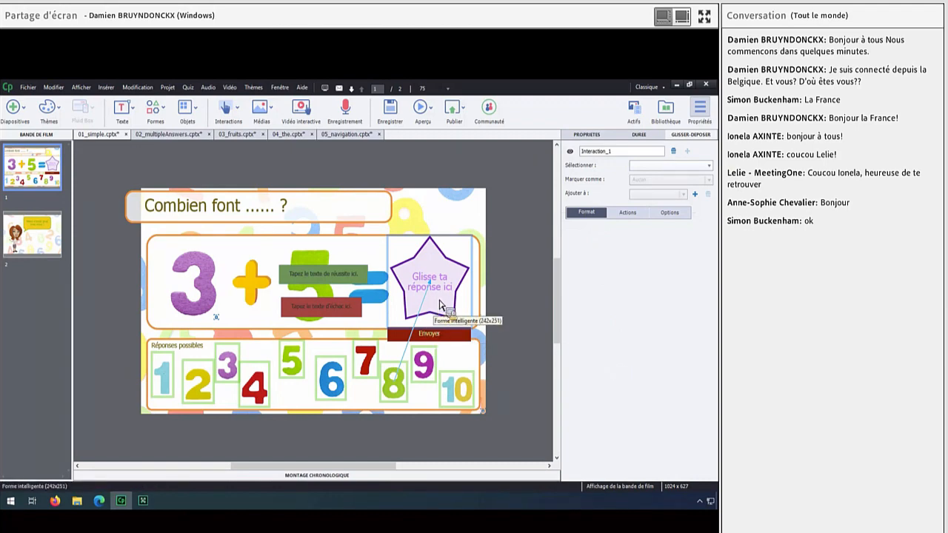
# - Check the drag-and-drop role assigned to each number image from 1 to 8
pyautogui.click(163, 383)
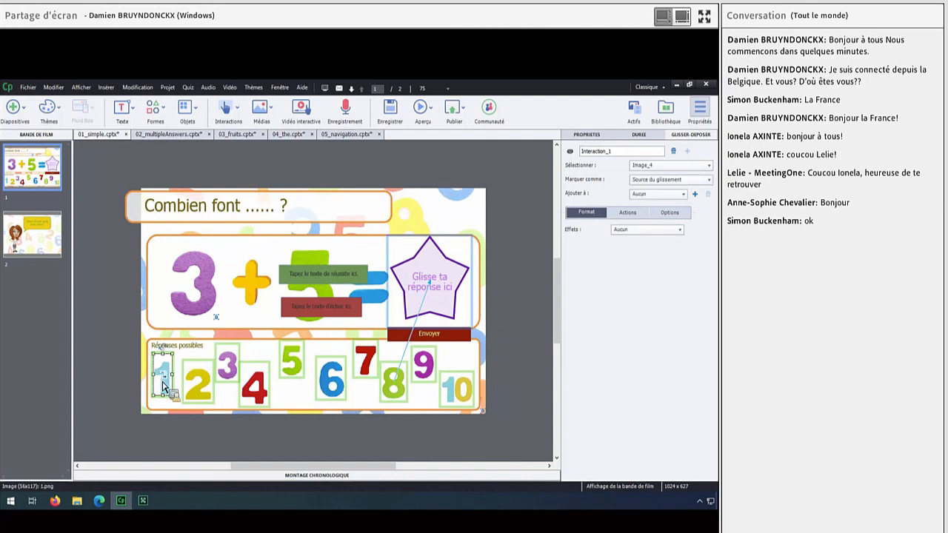
pyautogui.click(197, 382)
pyautogui.click(221, 374)
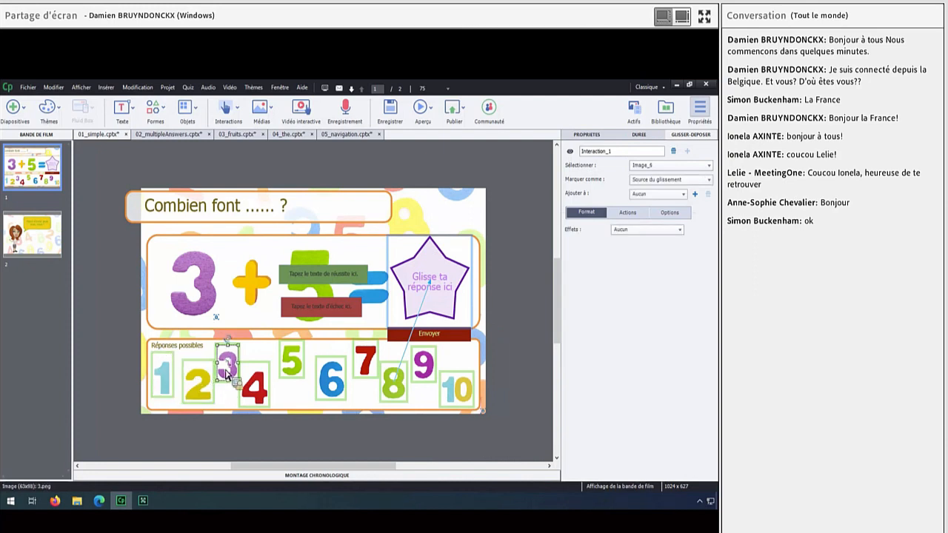
pyautogui.click(259, 390)
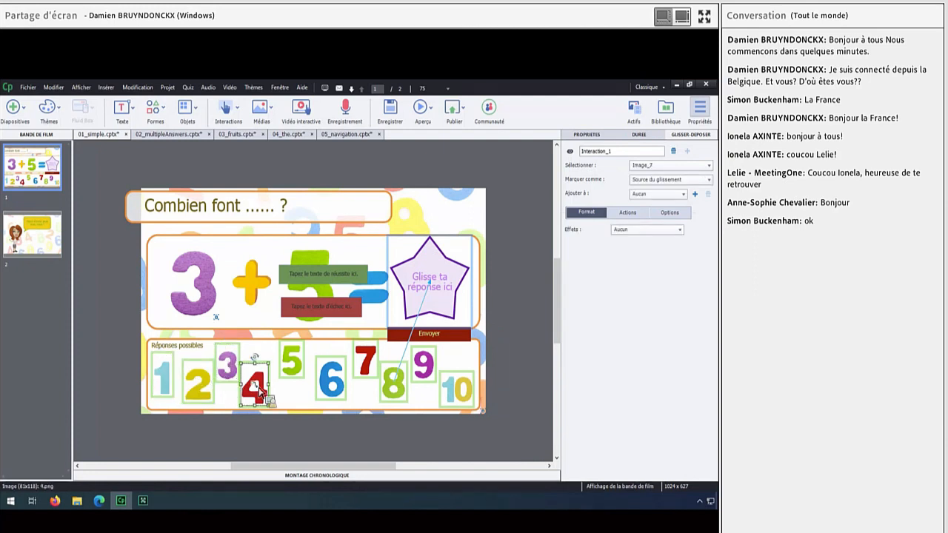
pyautogui.click(300, 367)
pyautogui.click(337, 379)
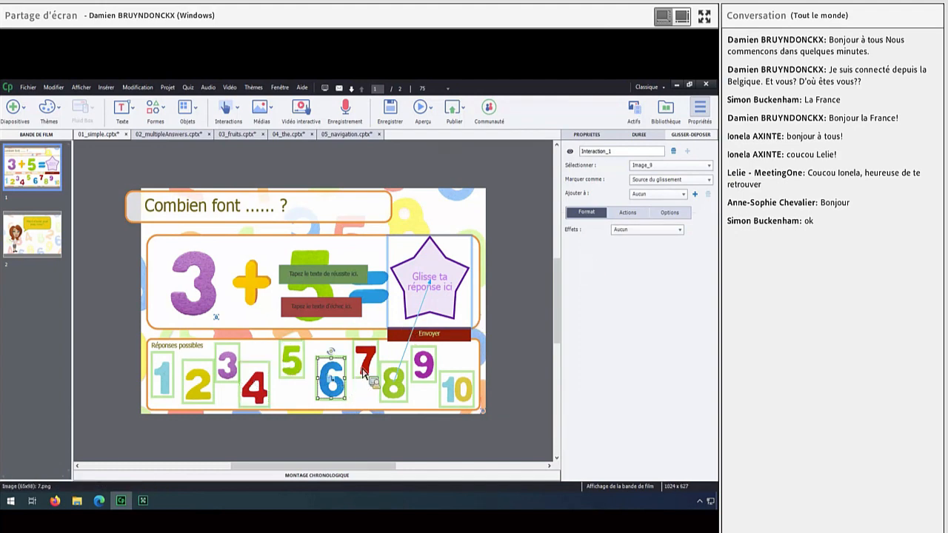
pyautogui.click(363, 373)
pyautogui.click(398, 385)
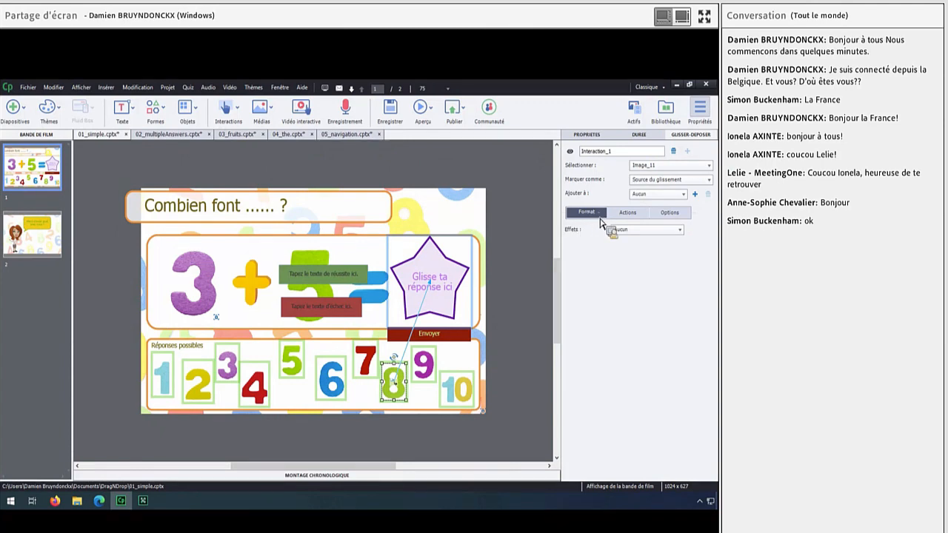
# - Examine the effects available for the number 8 drag source without applying any
pyautogui.click(652, 232)
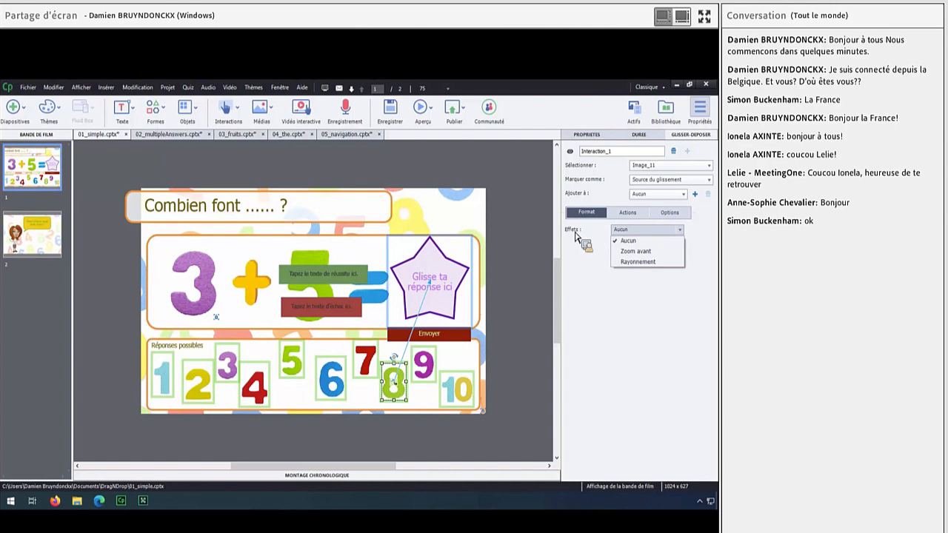
pyautogui.click(592, 252)
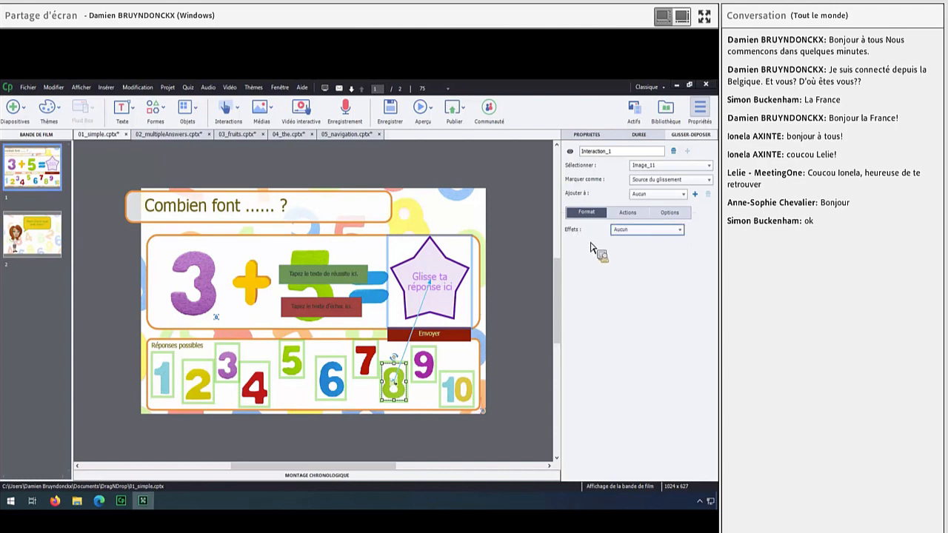
pyautogui.click(642, 231)
pyautogui.click(626, 281)
pyautogui.click(625, 231)
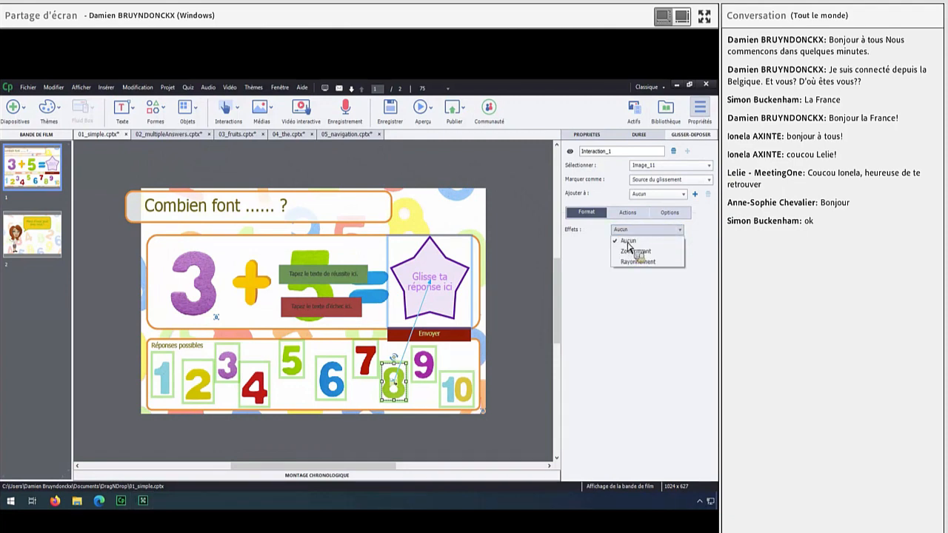
pyautogui.click(622, 315)
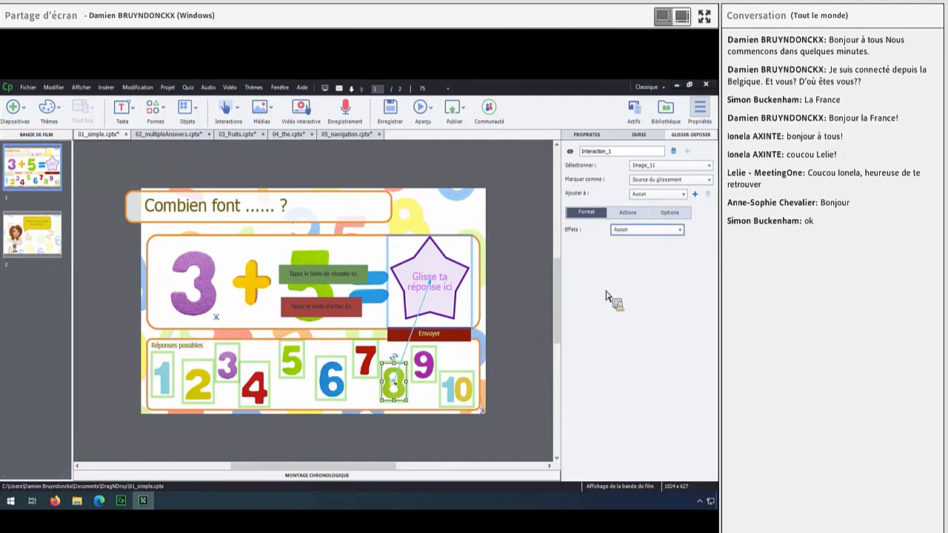
pyautogui.click(634, 231)
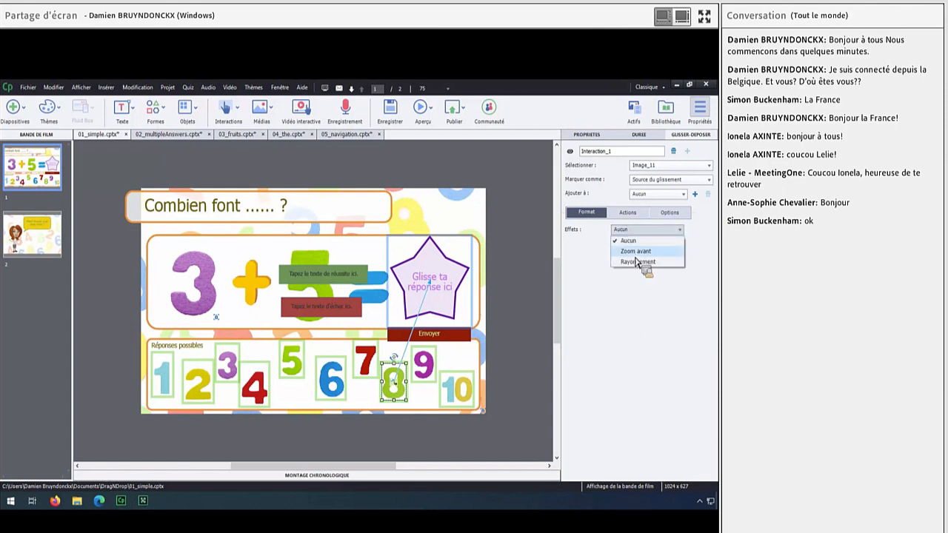
pyautogui.click(635, 335)
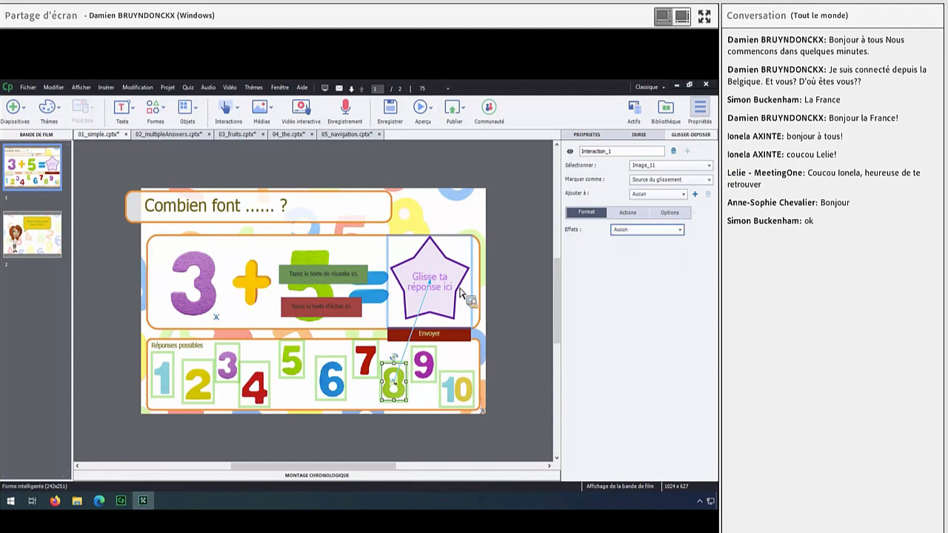
# - Compare the format settings of the star drop target with those of the number 8, 9 and 10 drag sources
pyautogui.click(453, 282)
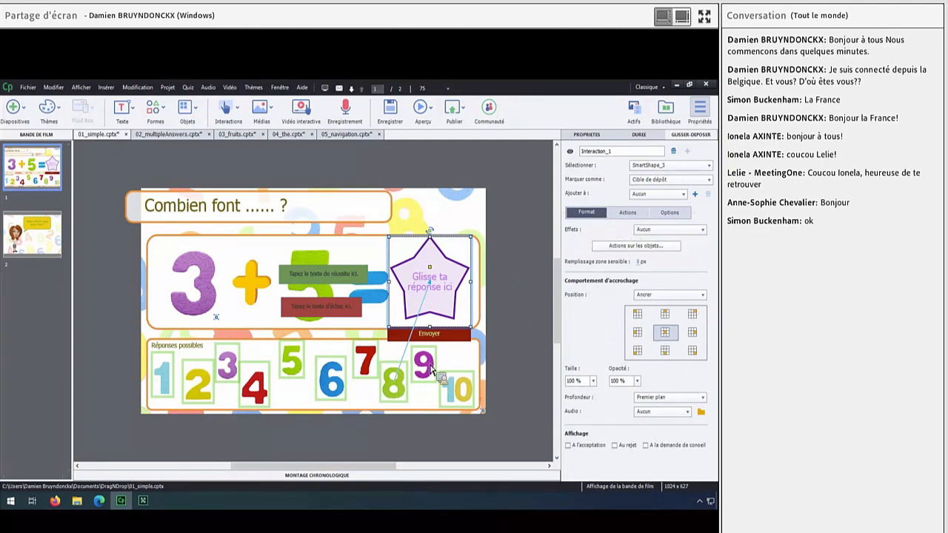
pyautogui.click(407, 391)
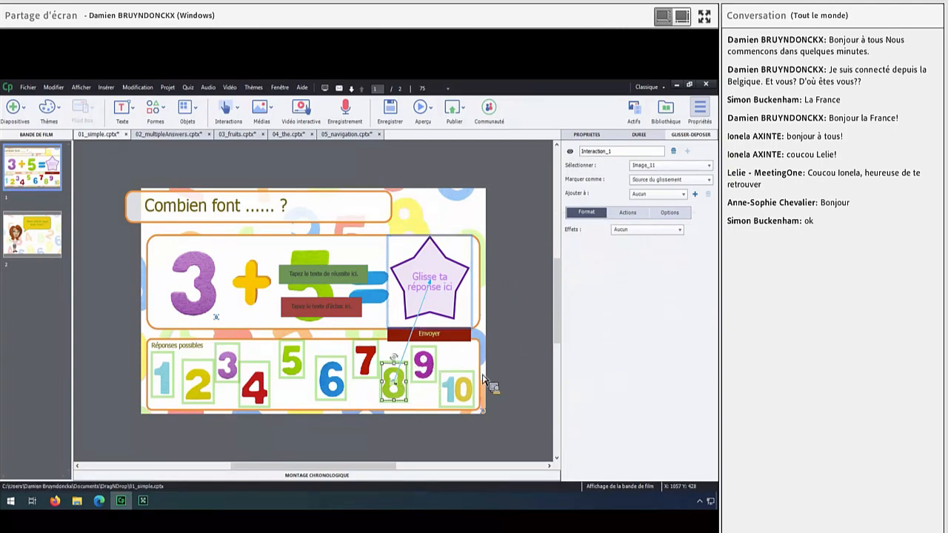
pyautogui.click(448, 386)
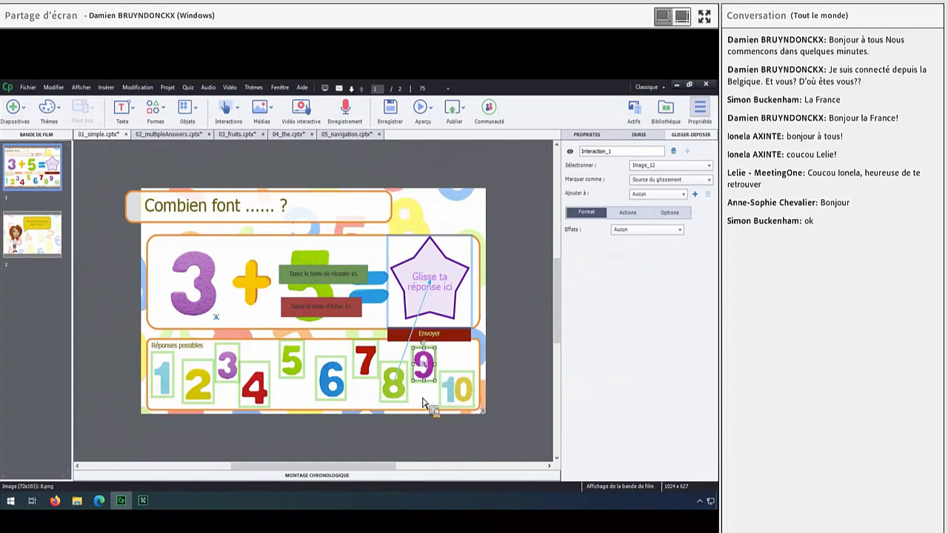
pyautogui.click(407, 398)
pyautogui.click(459, 382)
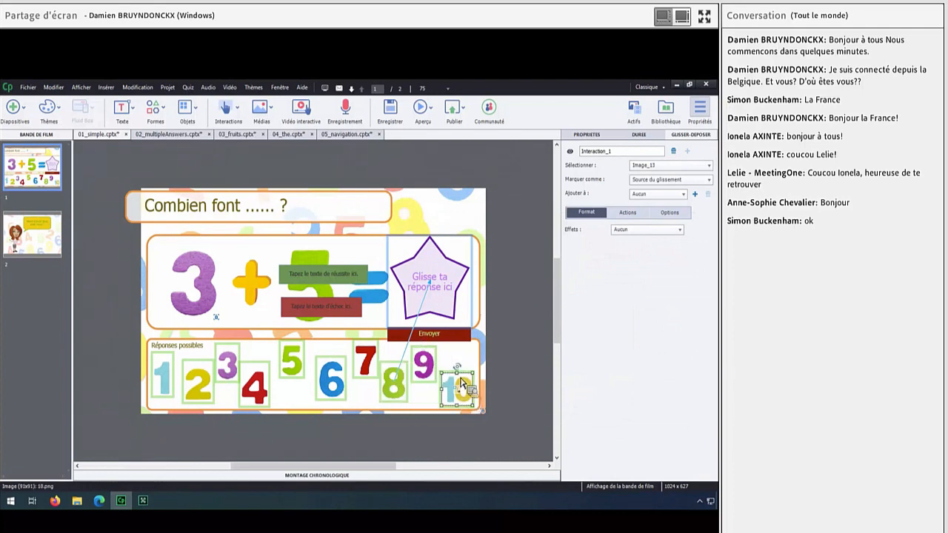
pyautogui.click(471, 296)
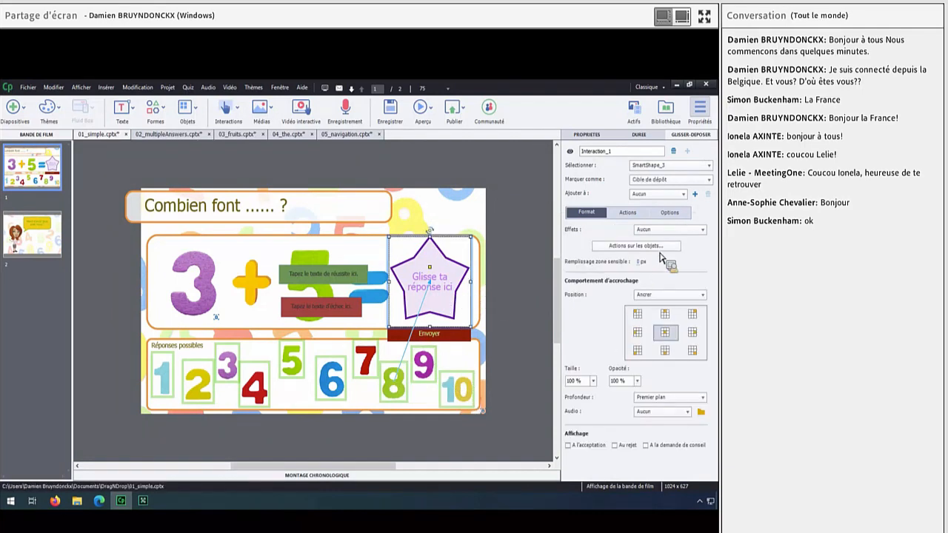
# - Review the interaction's success and failure actions, attempts, captions and general options
pyautogui.click(627, 212)
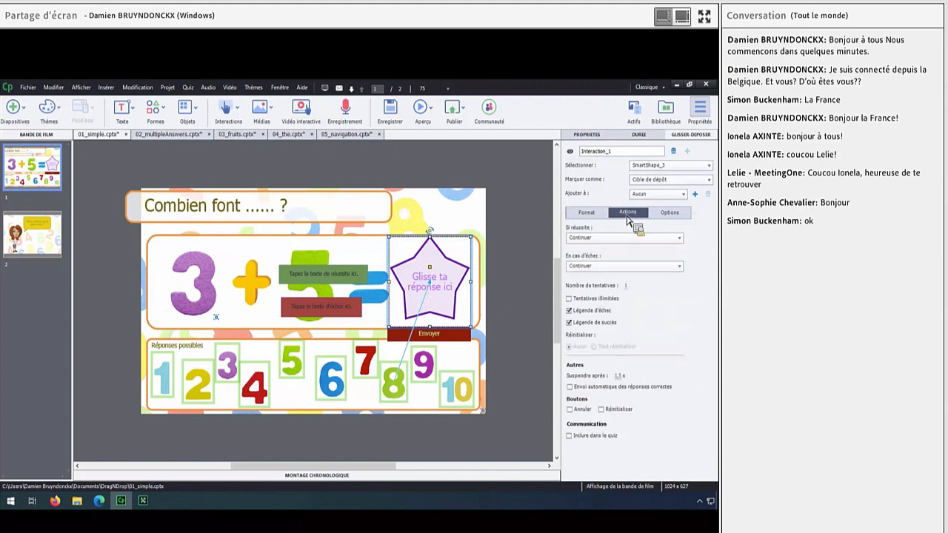
pyautogui.click(669, 213)
pyautogui.click(630, 213)
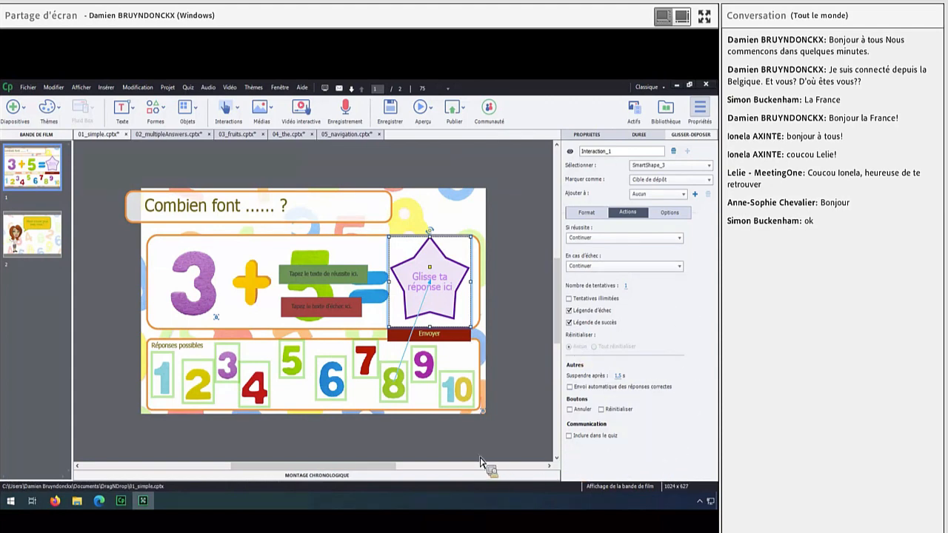
# - Try including the interaction in the quiz with answer reporting, and exclude it again
pyautogui.click(570, 436)
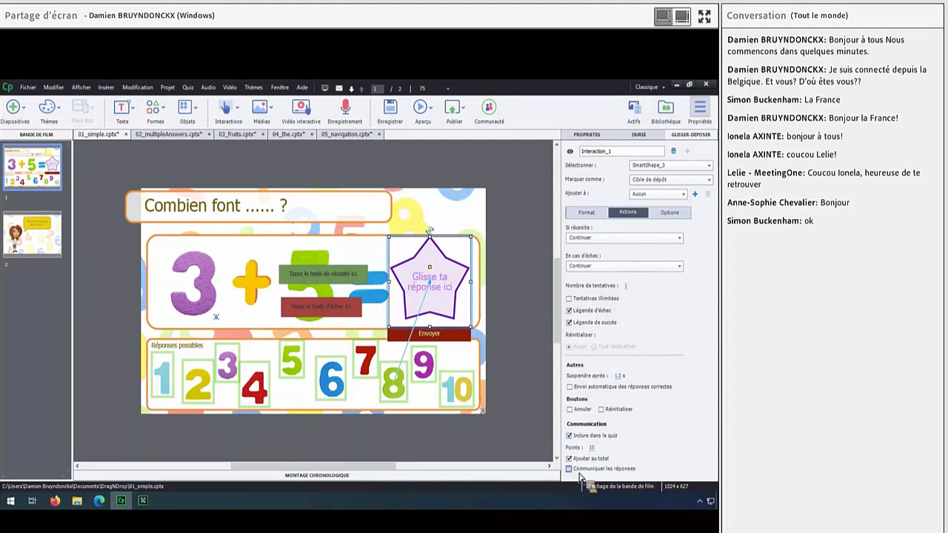
pyautogui.click(568, 469)
pyautogui.click(570, 436)
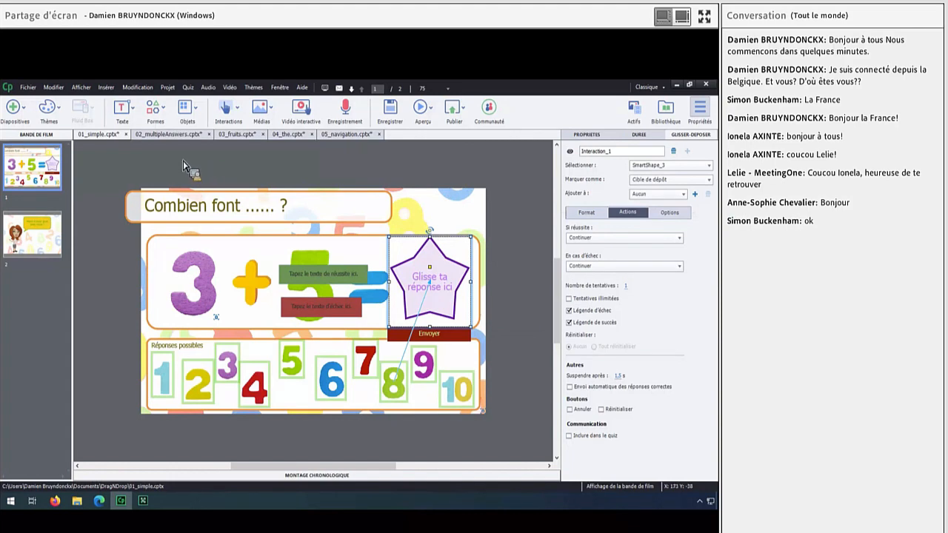
# - Switch to the 02_multipleAnswers.cptx project and nudge its "Combien font ...... ?" title shape slightly to the right
pyautogui.click(171, 135)
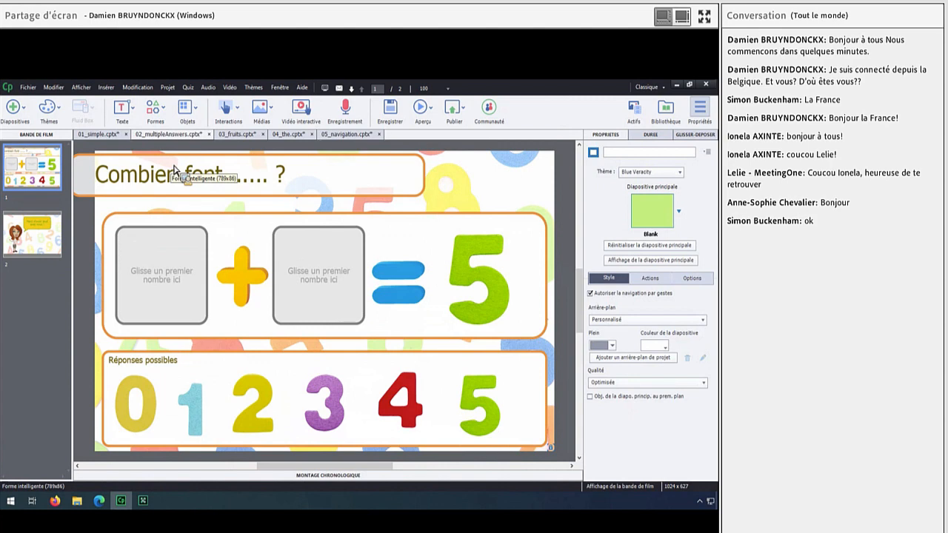
pyautogui.click(346, 179)
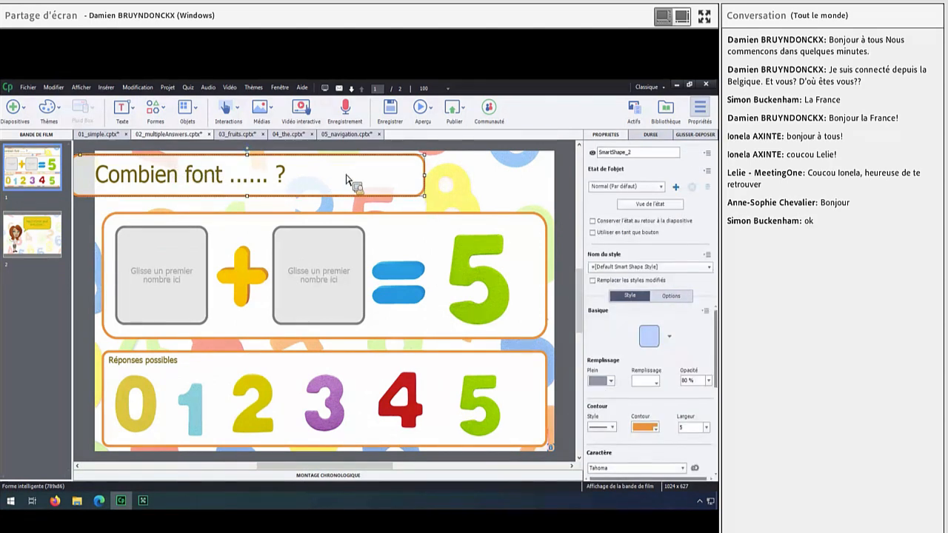
pyautogui.hotkey('shift', 'Right')
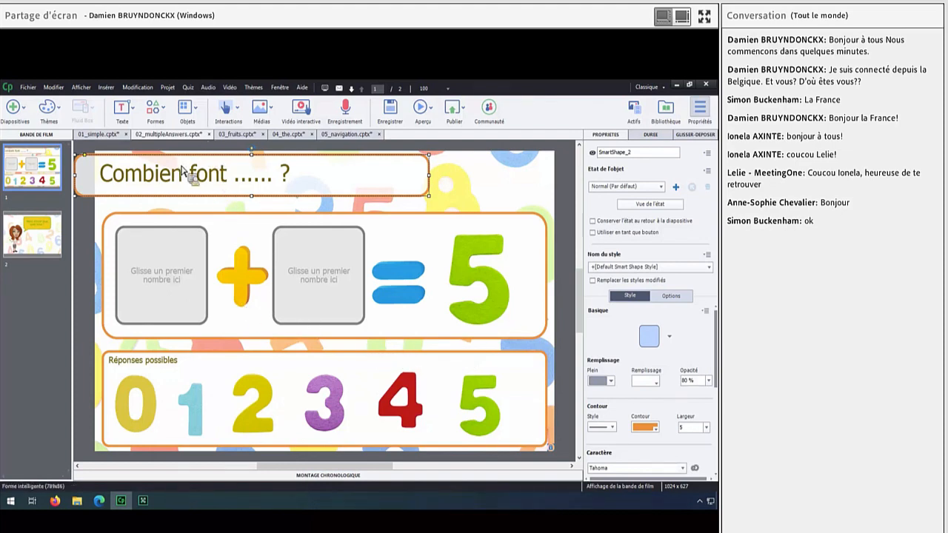
# - Start a drag-and-drop interaction on the slide and mark the numbers 0 and 1 as drag sources
pyautogui.click(235, 108)
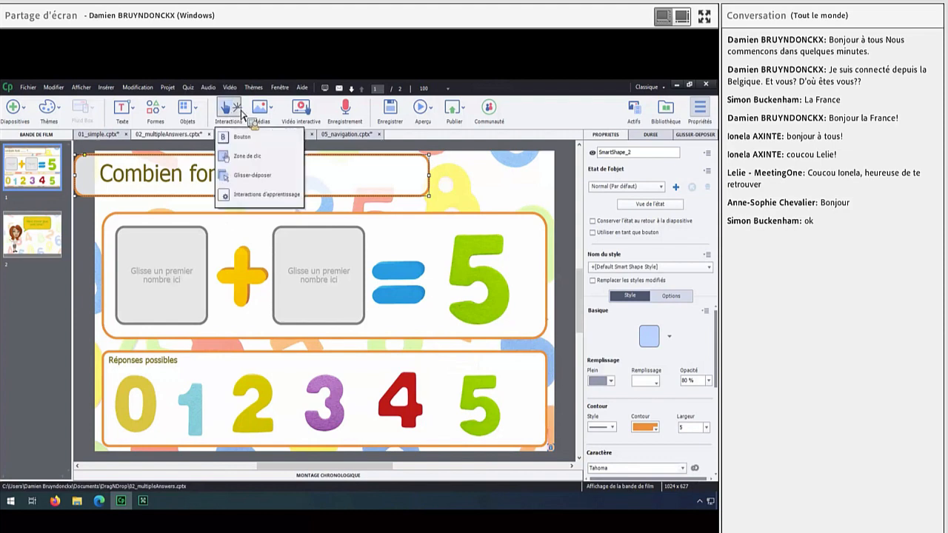
pyautogui.click(244, 178)
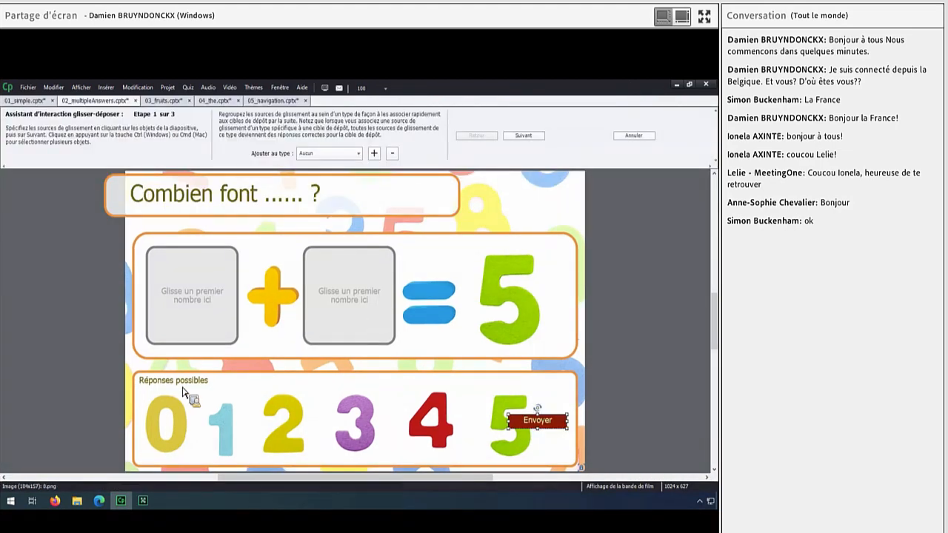
pyautogui.keyDown('ctrl'); pyautogui.click(226, 437); pyautogui.keyUp('ctrl')
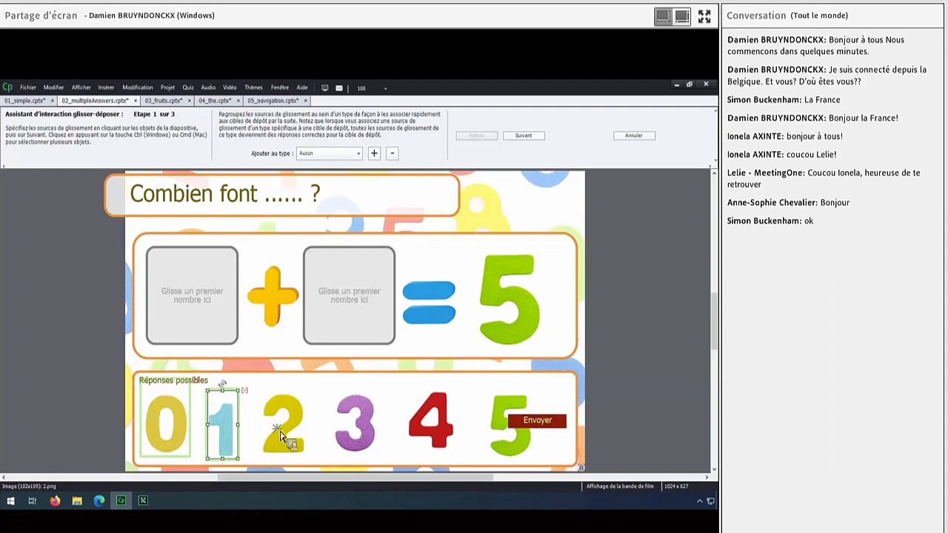
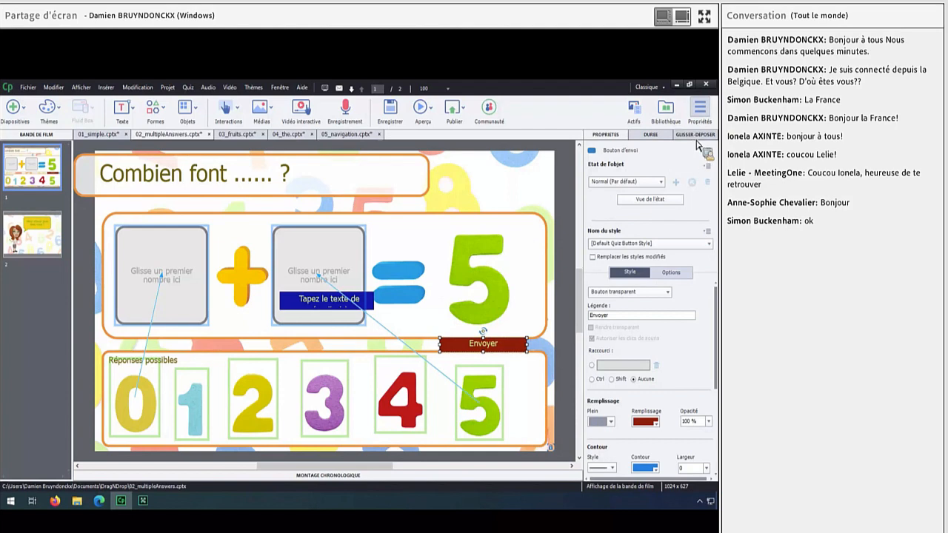
# - Disable the failure caption for the multiple-answer drag-and-drop interaction
pyautogui.click(693, 136)
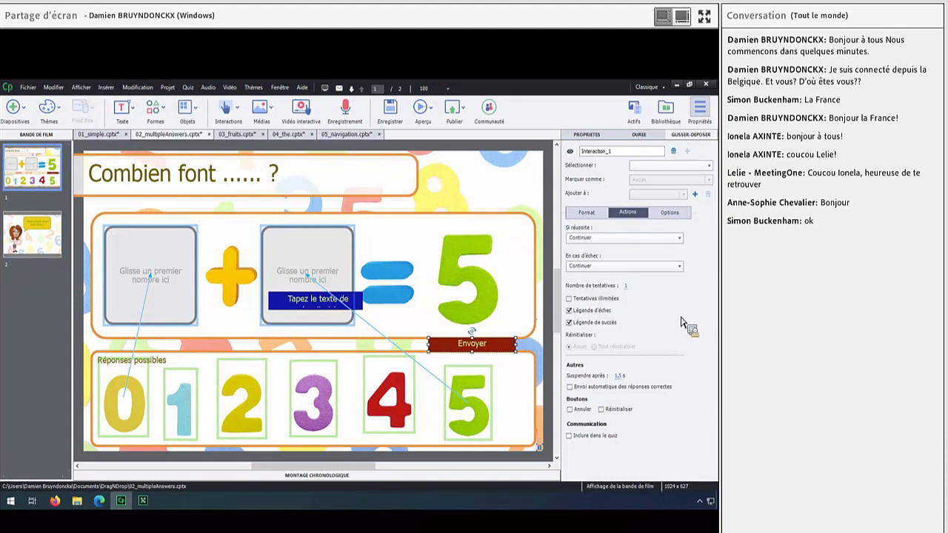
pyautogui.click(569, 311)
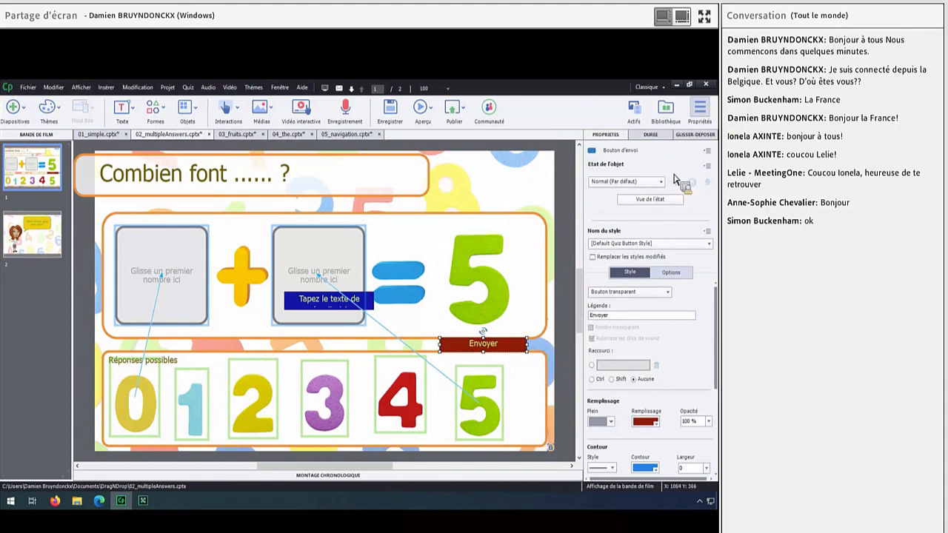
# - Disable the interaction's success caption and allow unlimited attempts with the reset option set to Tout réinitialiser
pyautogui.click(693, 135)
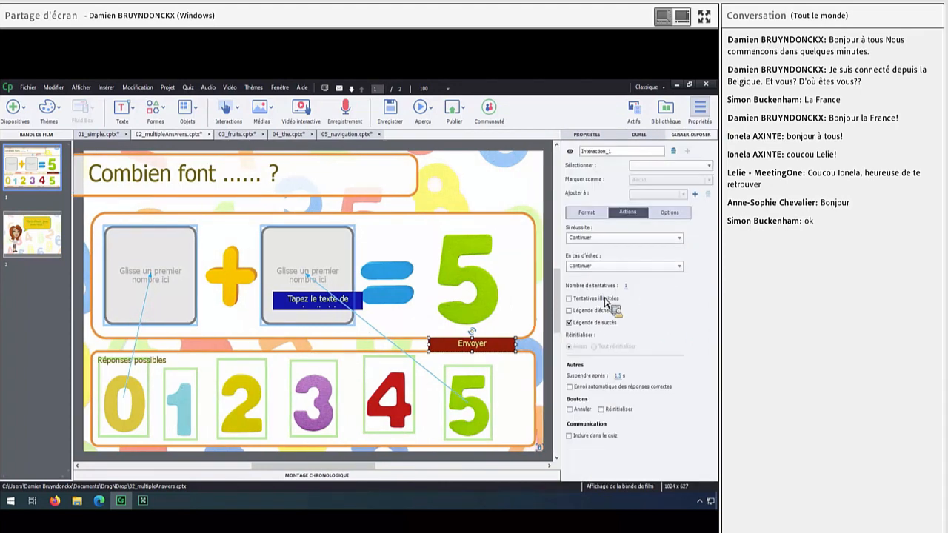
pyautogui.click(568, 322)
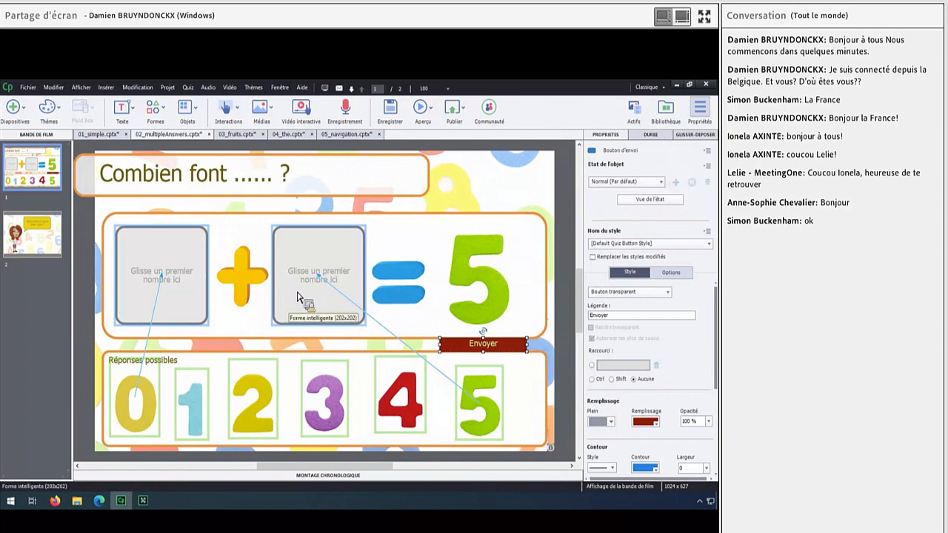
pyautogui.click(693, 137)
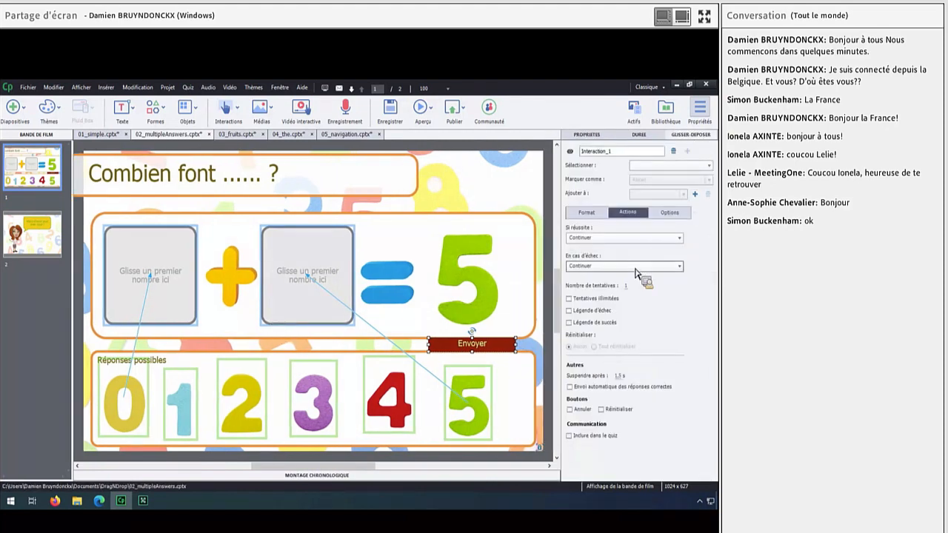
pyautogui.click(571, 299)
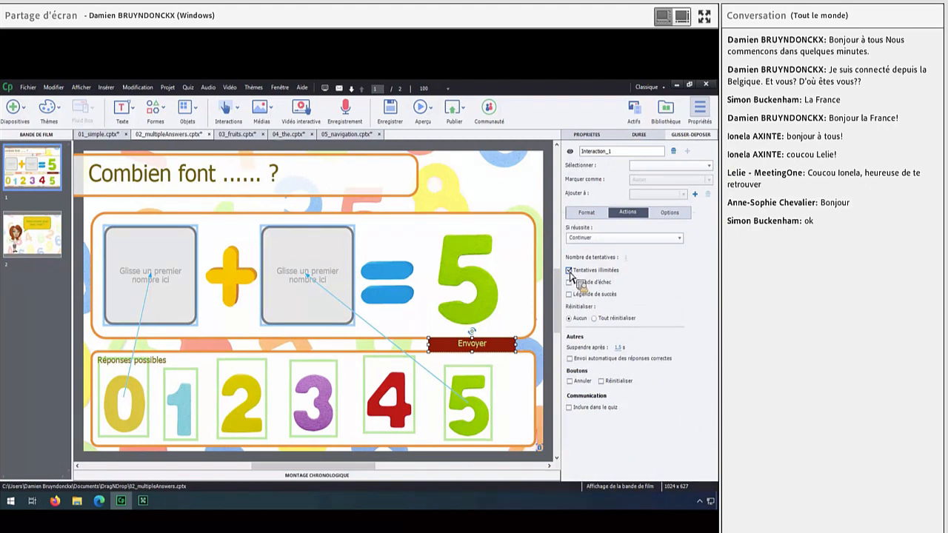
pyautogui.click(594, 318)
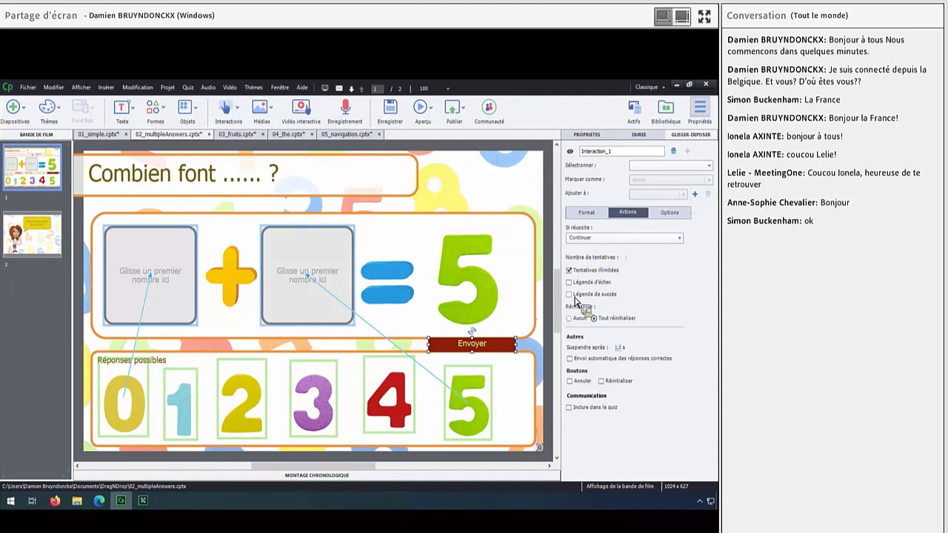
# - Review the interaction's correct-answer definitions and check the object names of the number images 0, 1 and 2
pyautogui.click(669, 212)
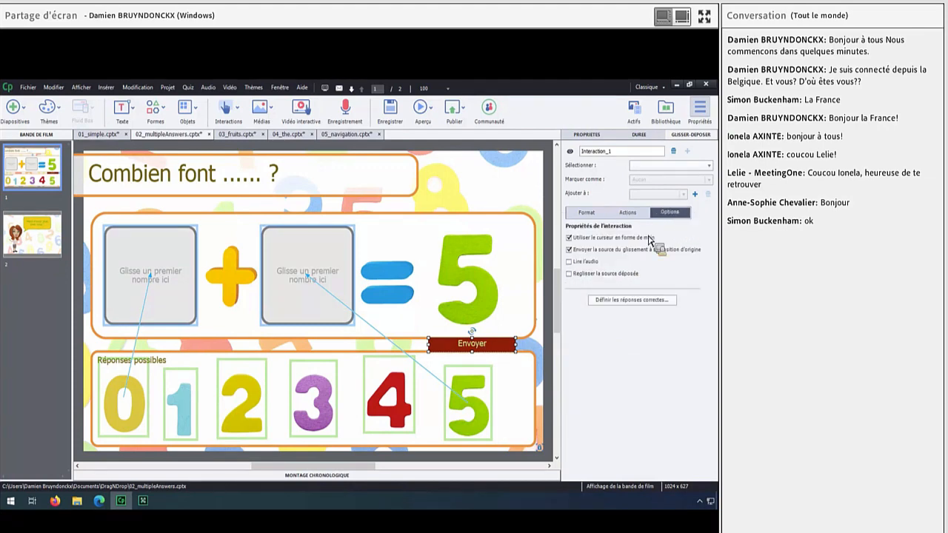
pyautogui.click(634, 300)
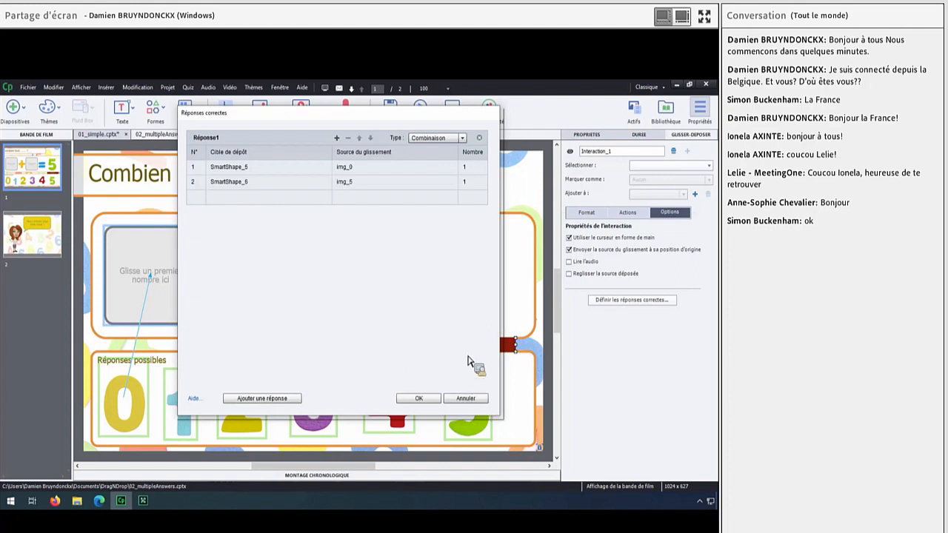
pyautogui.click(465, 398)
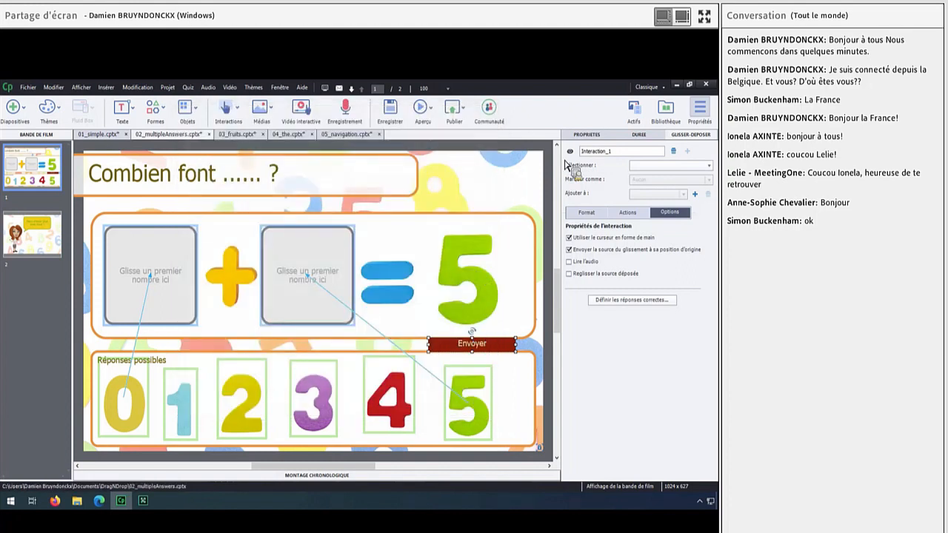
pyautogui.click(142, 430)
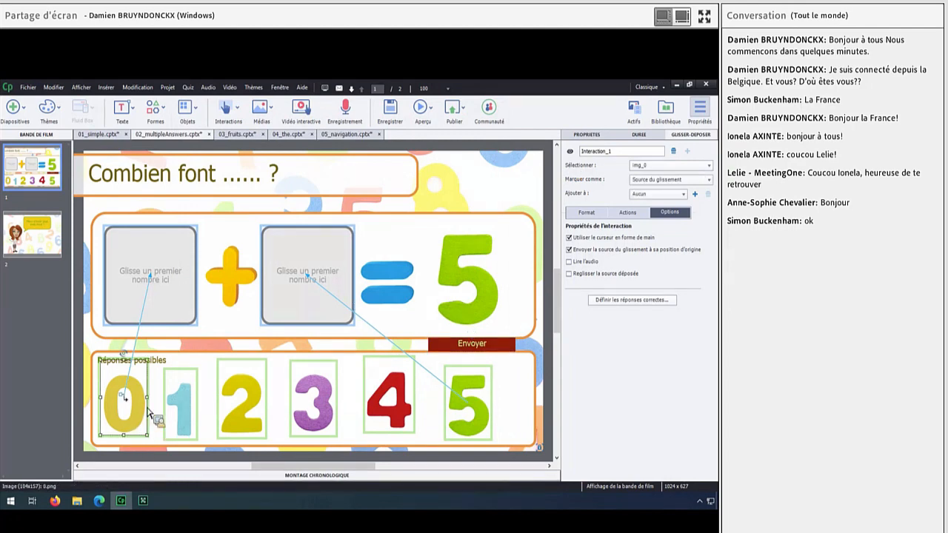
pyautogui.click(598, 139)
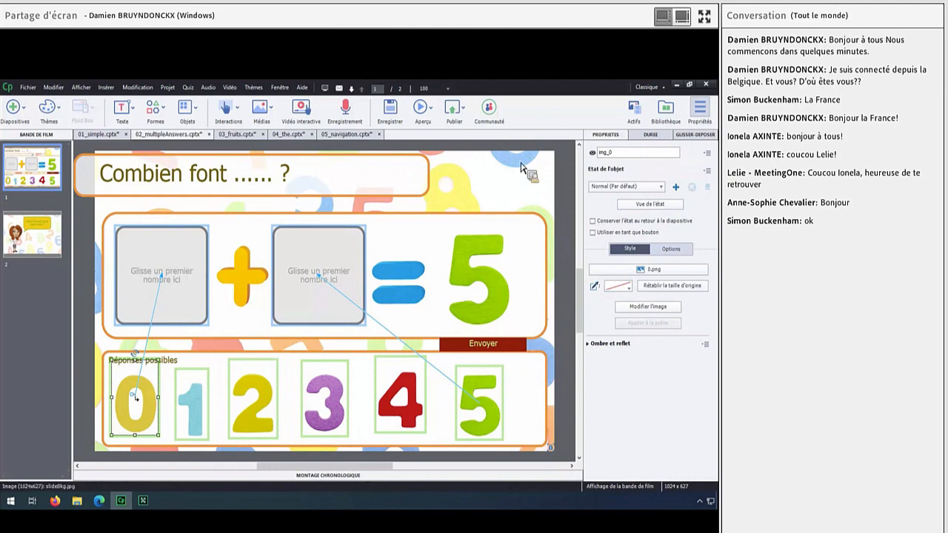
pyautogui.click(204, 421)
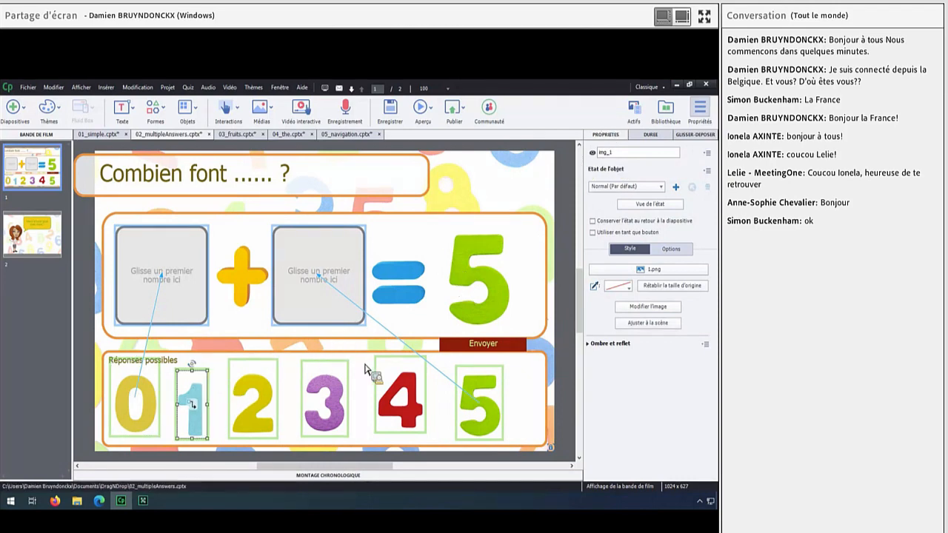
pyautogui.click(271, 413)
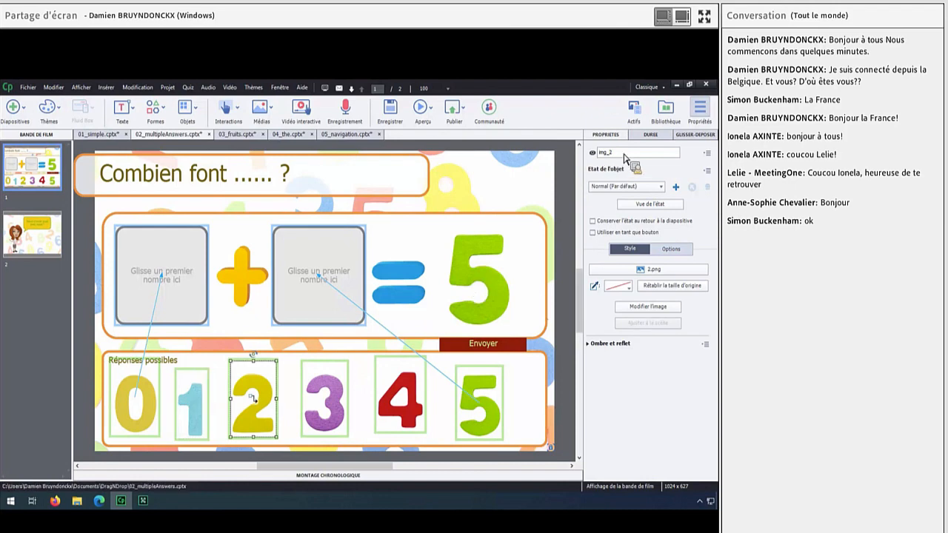
# - Rename the drop-target shape before the plus sign as shp_num1
pyautogui.click(152, 264)
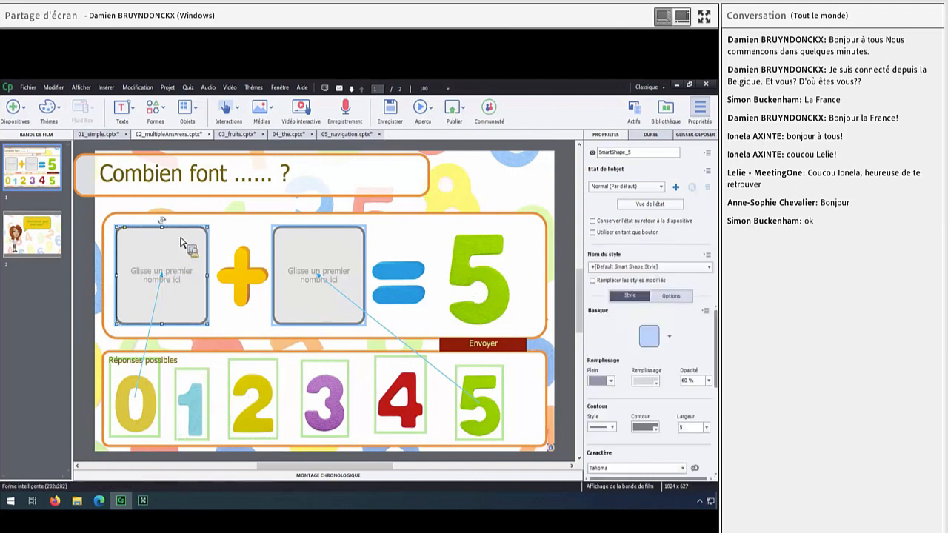
pyautogui.doubleClick(635, 153)
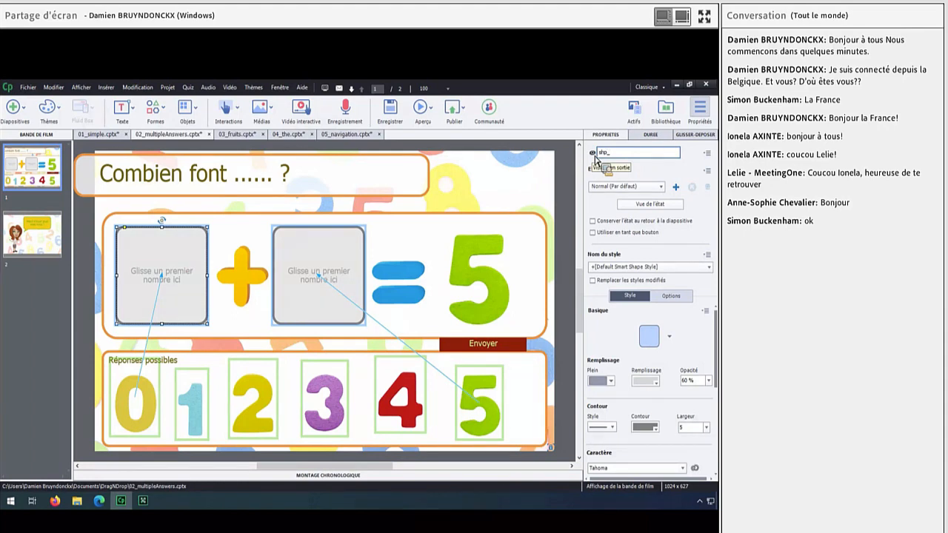
pyautogui.write('shp_num1')
pyautogui.press('Return')
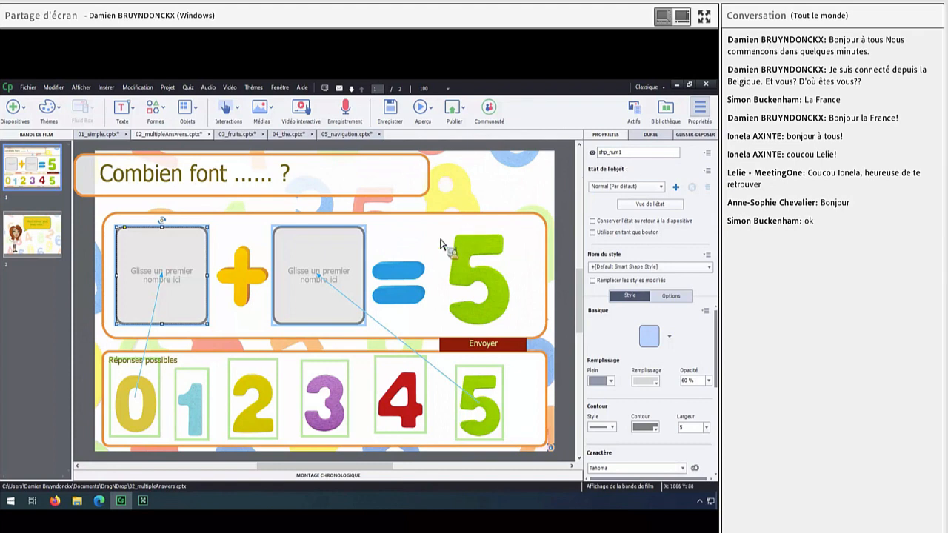
# - Rename the drop-target shape after the plus sign as shp_num2
pyautogui.click(358, 259)
pyautogui.doubleClick(641, 153)
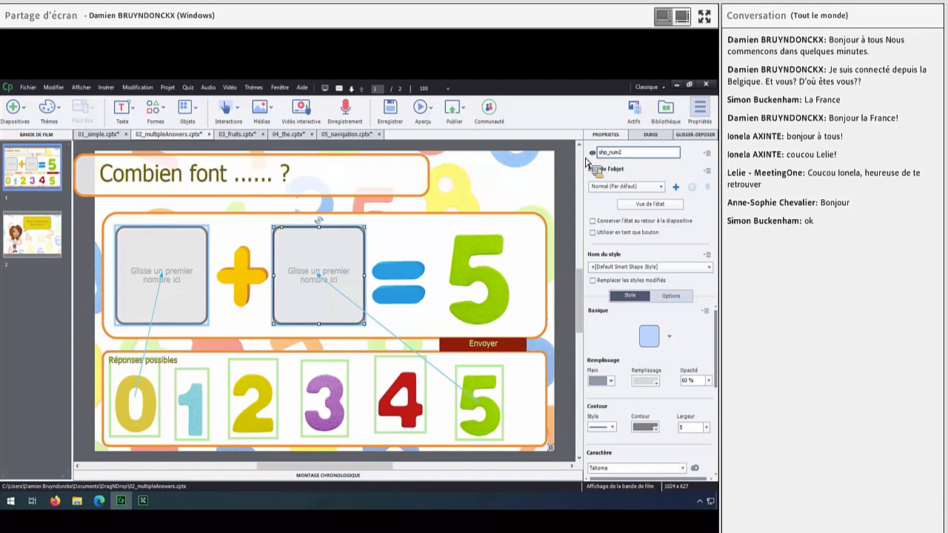
pyautogui.press('Return')
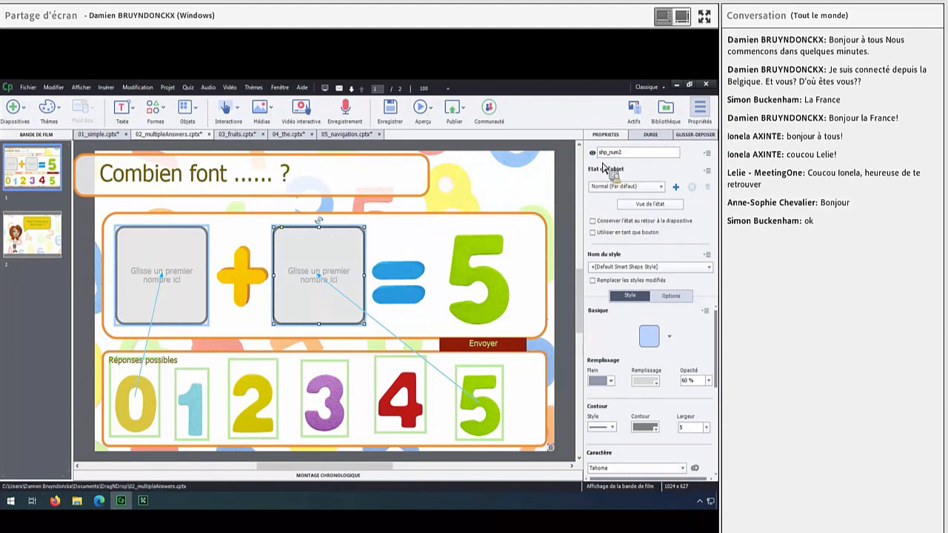
# - Check the object names of the number images 3 and 2
pyautogui.click(324, 397)
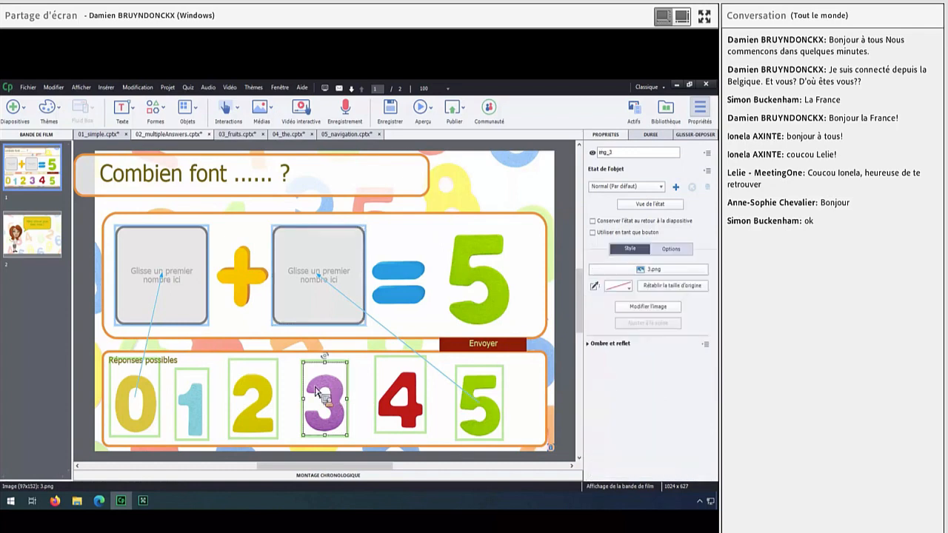
pyautogui.click(268, 400)
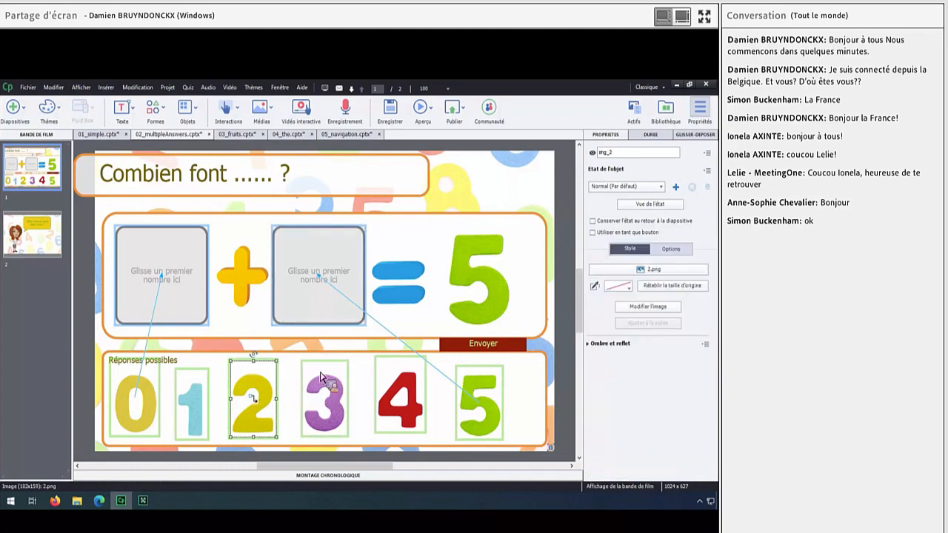
pyautogui.doubleClick(603, 152)
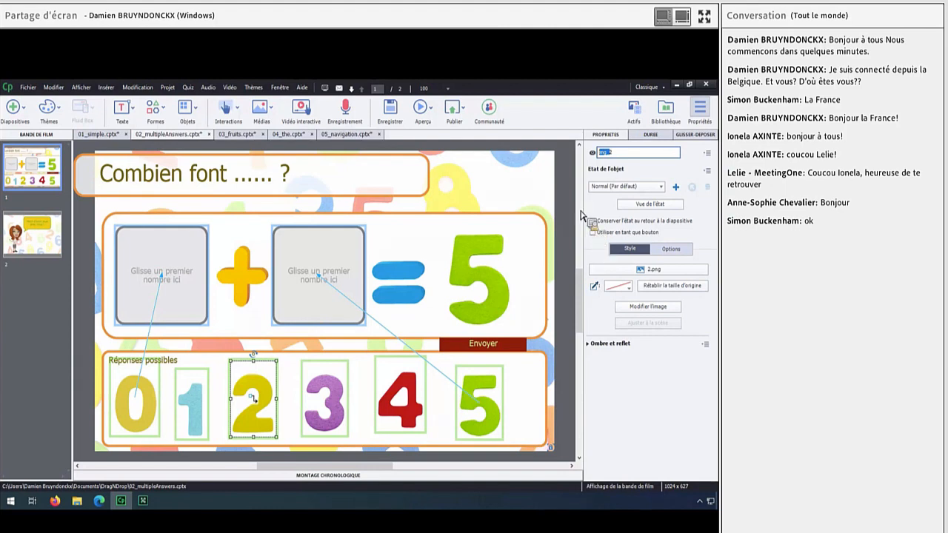
pyautogui.click(395, 268)
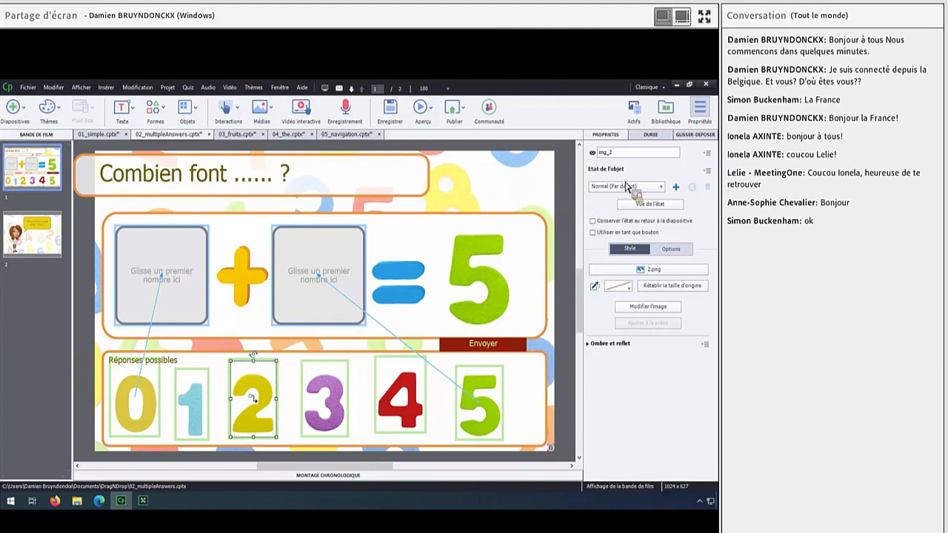
# - Add a second correct answer to the interaction and pair drop target shp_num1 with drag source img_1 in it
pyautogui.click(695, 137)
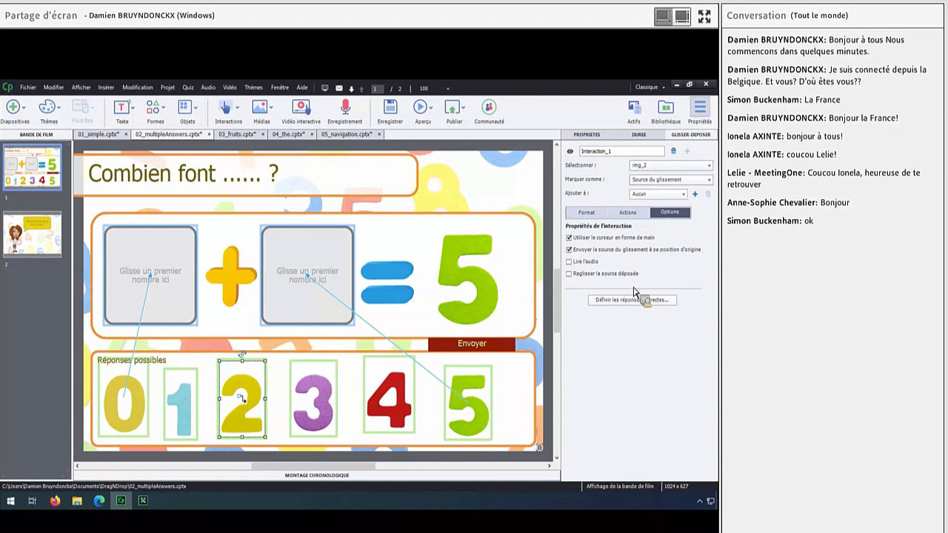
pyautogui.click(635, 300)
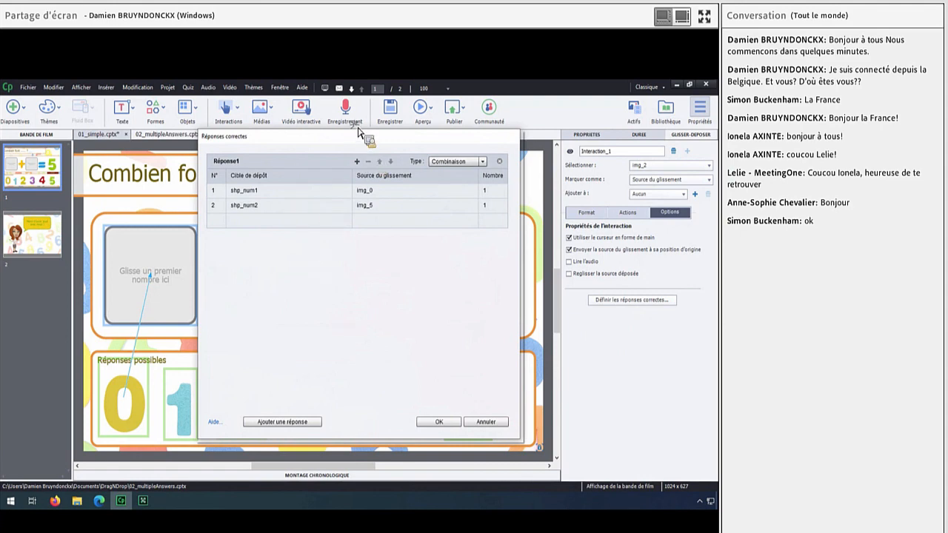
pyautogui.moveTo(357, 131); pyautogui.dragTo(349, 108)
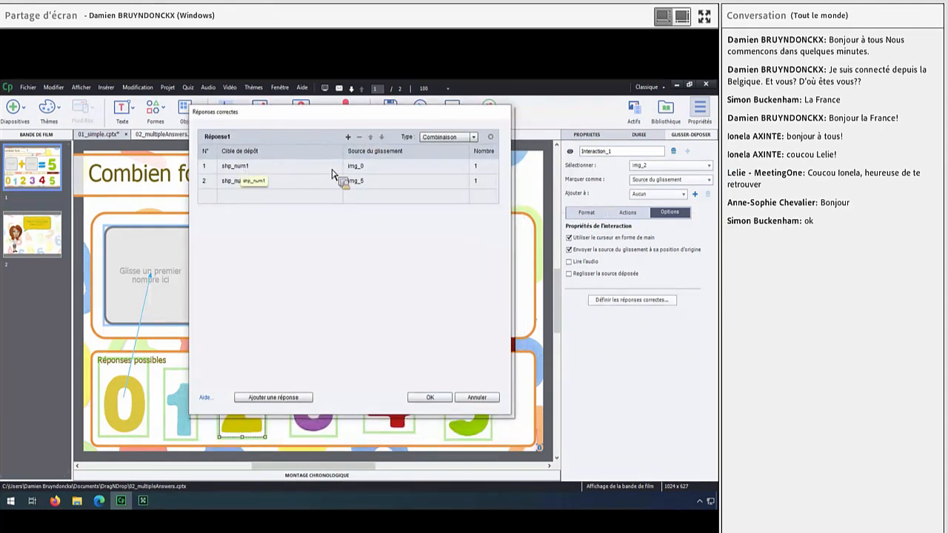
pyautogui.moveTo(332, 174); pyautogui.dragTo(344, 189)
pyautogui.click(273, 397)
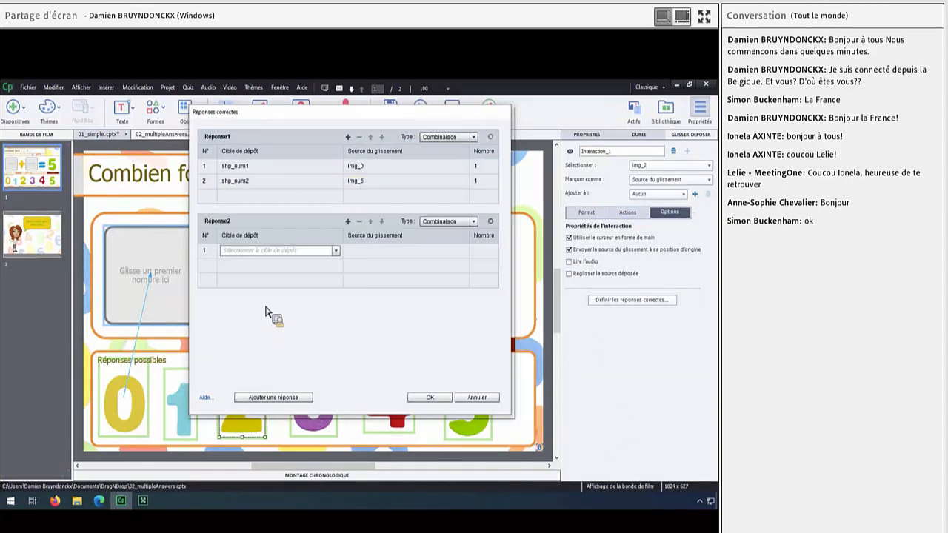
pyautogui.click(335, 251)
pyautogui.click(248, 262)
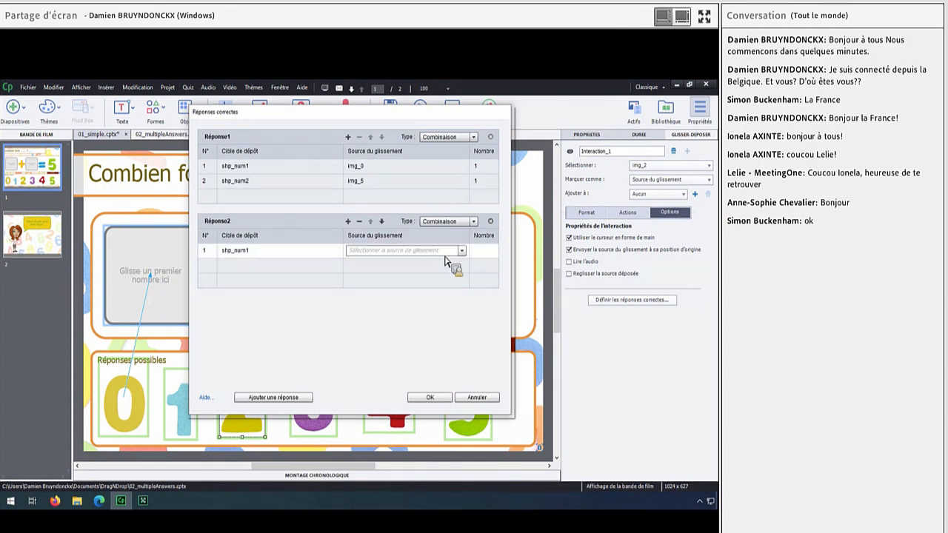
pyautogui.click(399, 250)
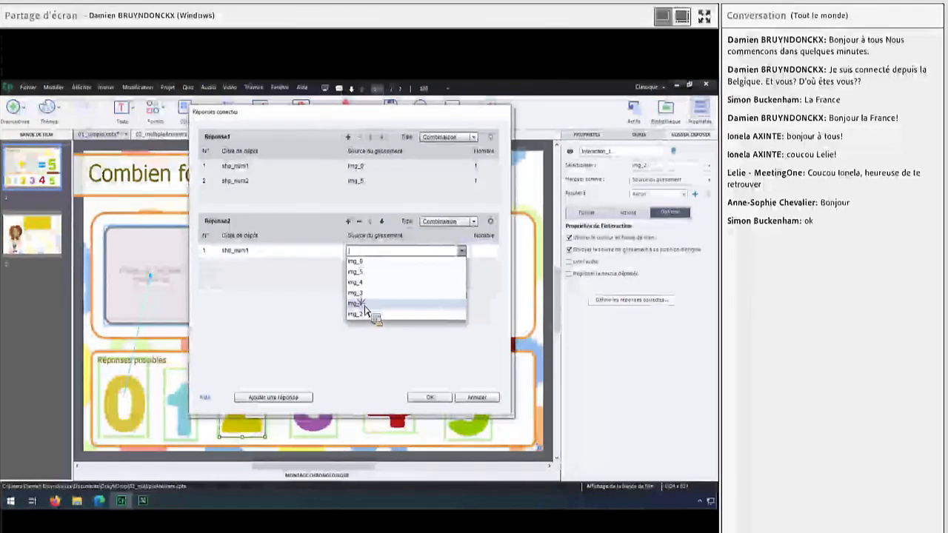
pyautogui.click(370, 311)
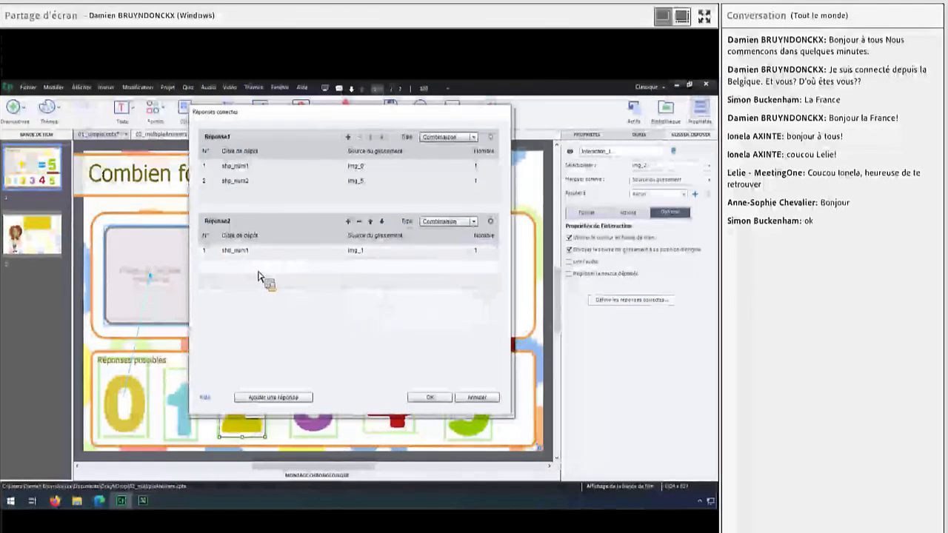
# - Add a second row to Réponse2 that pairs drop target shp_num2 with drag source img_4
pyautogui.click(259, 276)
pyautogui.click(335, 265)
pyautogui.click(289, 284)
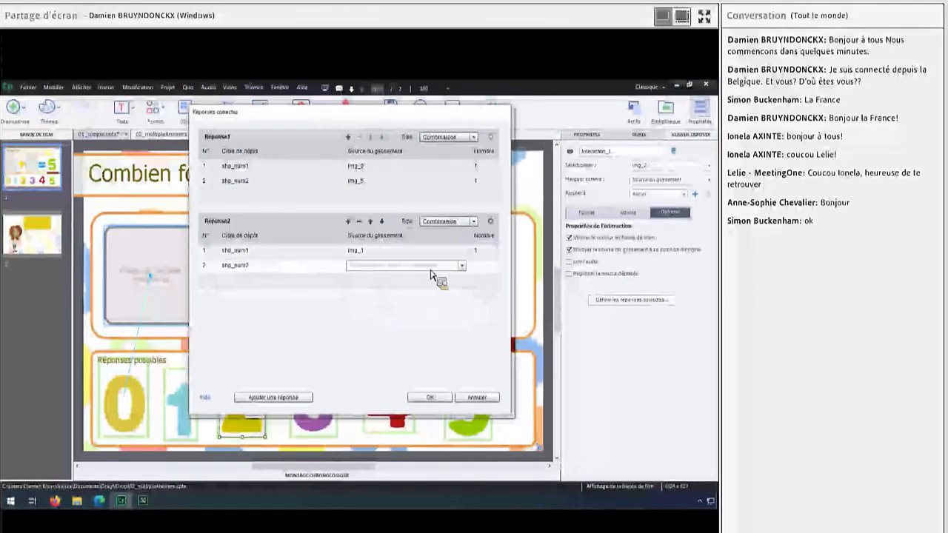
pyautogui.click(461, 265)
pyautogui.click(370, 311)
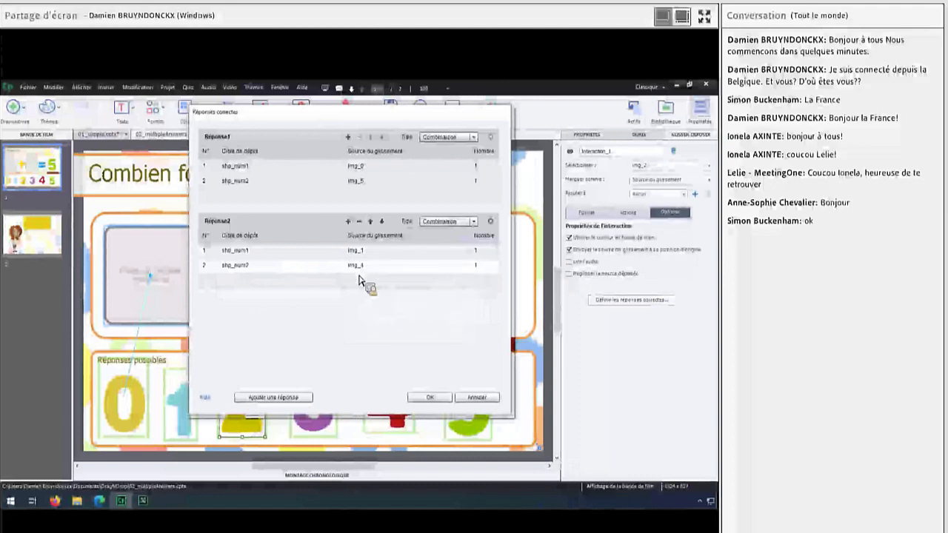
# - Add a third correct answer and pair drop target shp_num1 with drag source img_2 in it
pyautogui.click(274, 397)
pyautogui.click(271, 334)
pyautogui.click(334, 334)
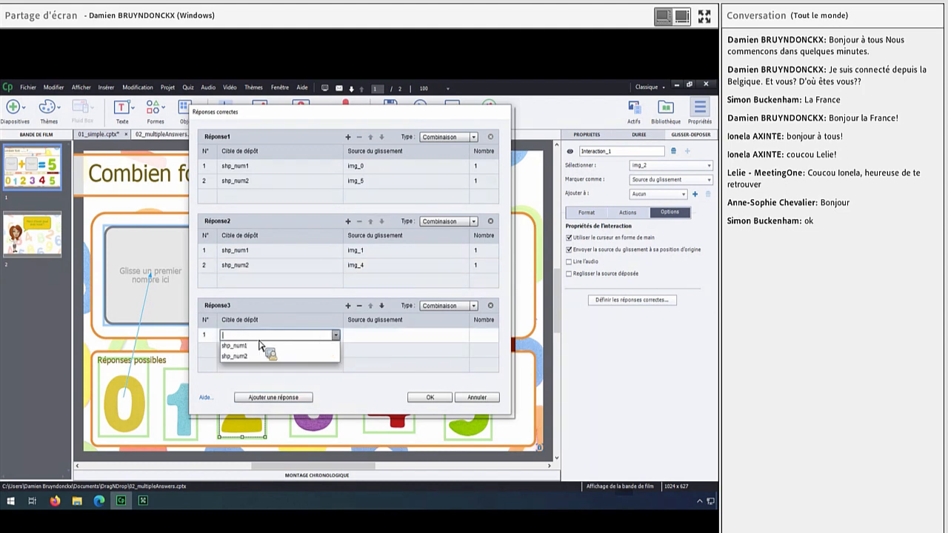
pyautogui.click(281, 346)
pyautogui.click(461, 335)
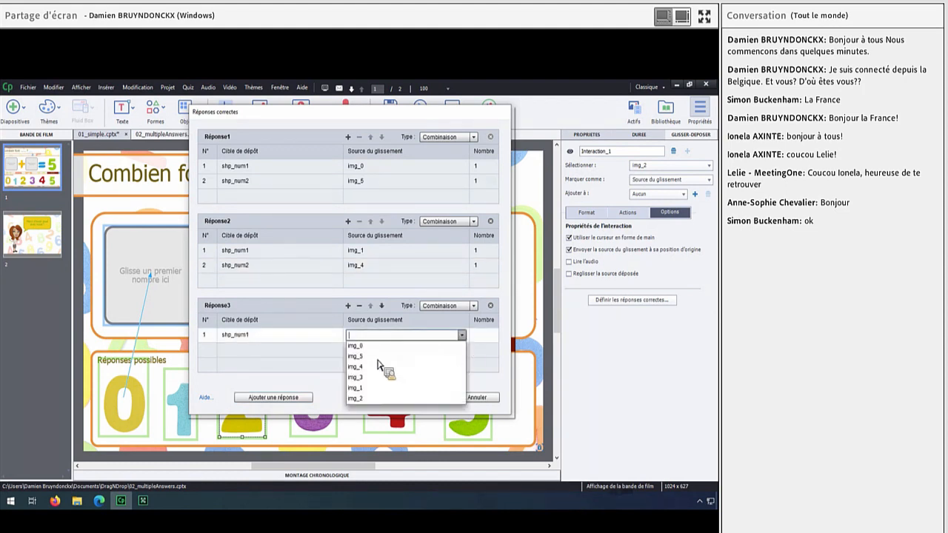
pyautogui.click(374, 398)
# - Add a second row to Réponse3 that pairs drop target shp_num2 with drag source img_3
pyautogui.click(309, 359)
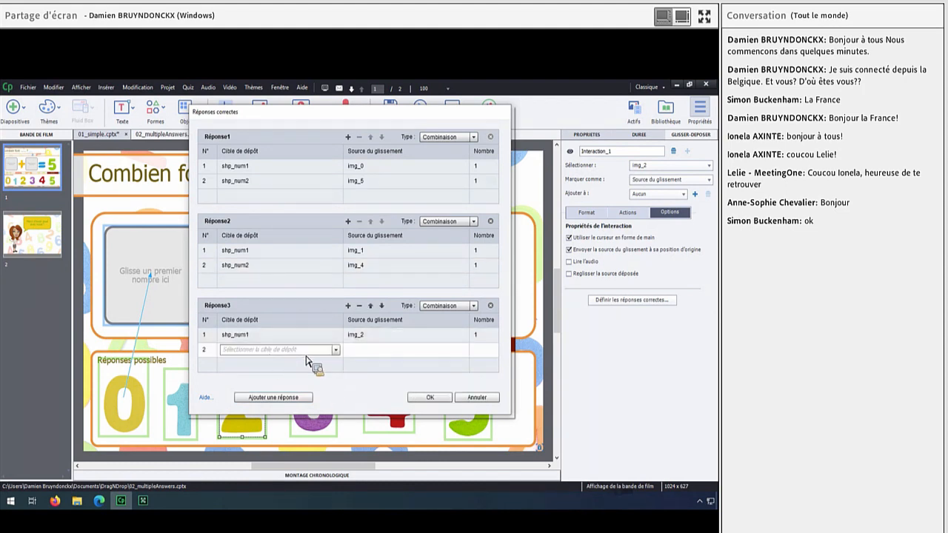
pyautogui.click(332, 349)
pyautogui.click(285, 372)
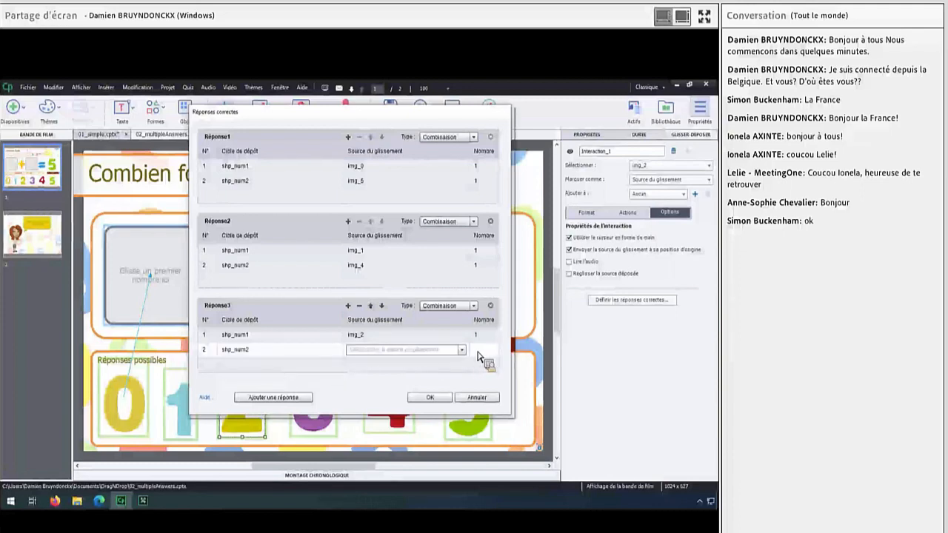
pyautogui.click(448, 351)
pyautogui.click(356, 341)
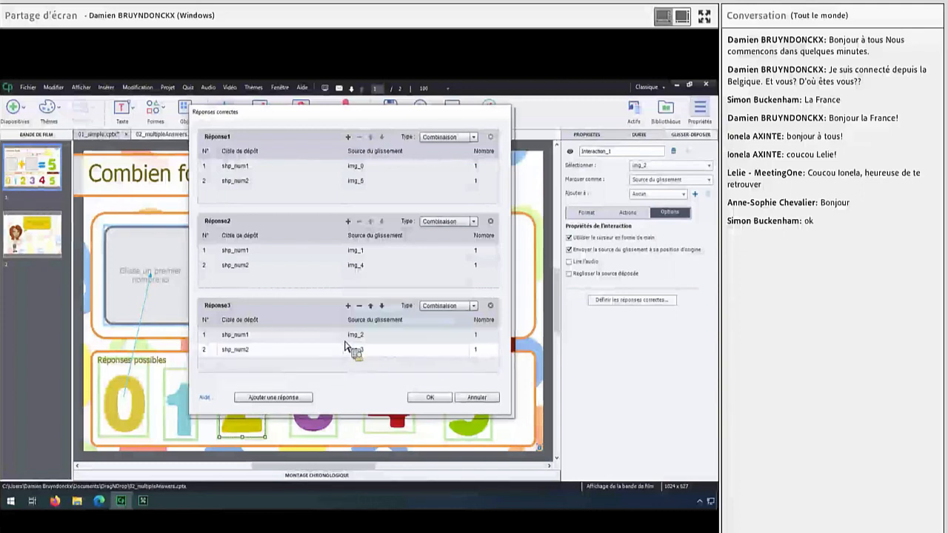
# - Add a fourth correct answer and pair drop target shp_num1 with drag source img_3 in it
pyautogui.click(296, 398)
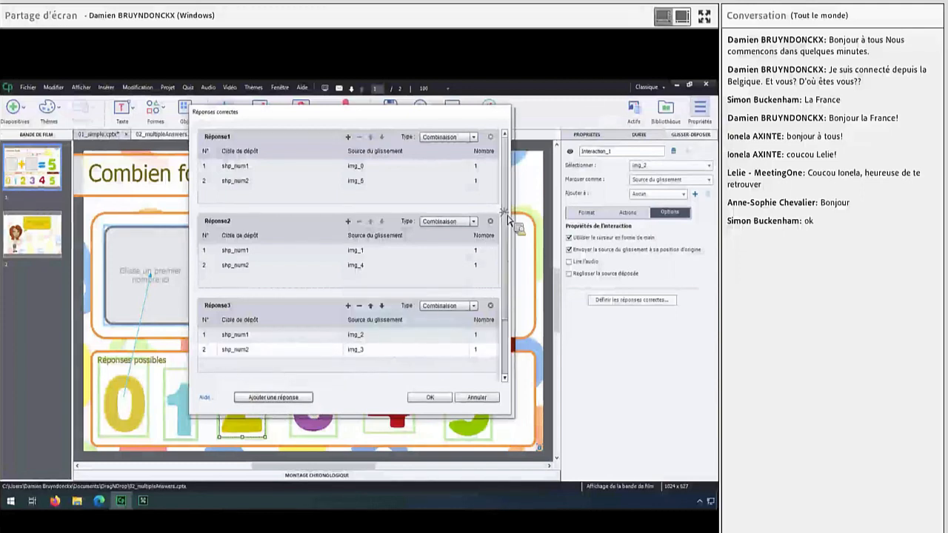
pyautogui.scroll(-2, 511, 244)
pyautogui.click(337, 346)
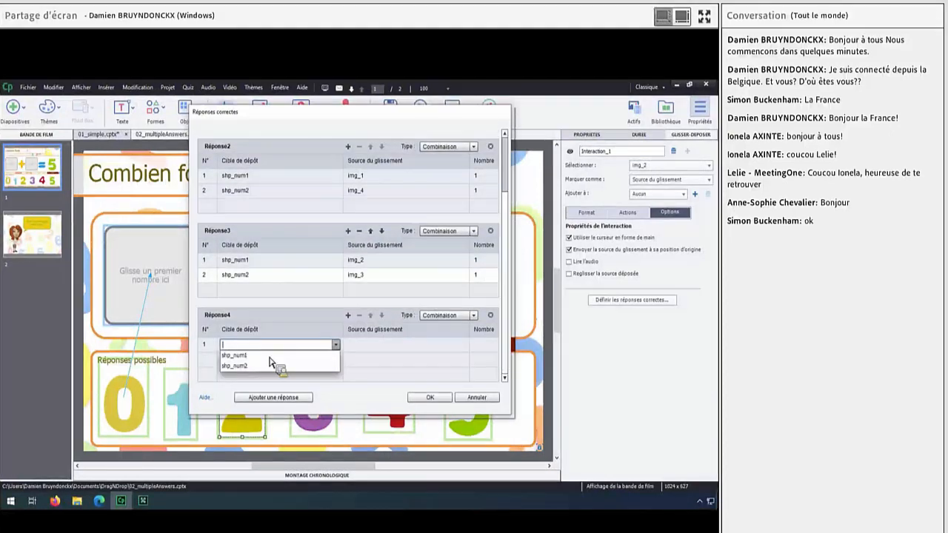
pyautogui.click(295, 356)
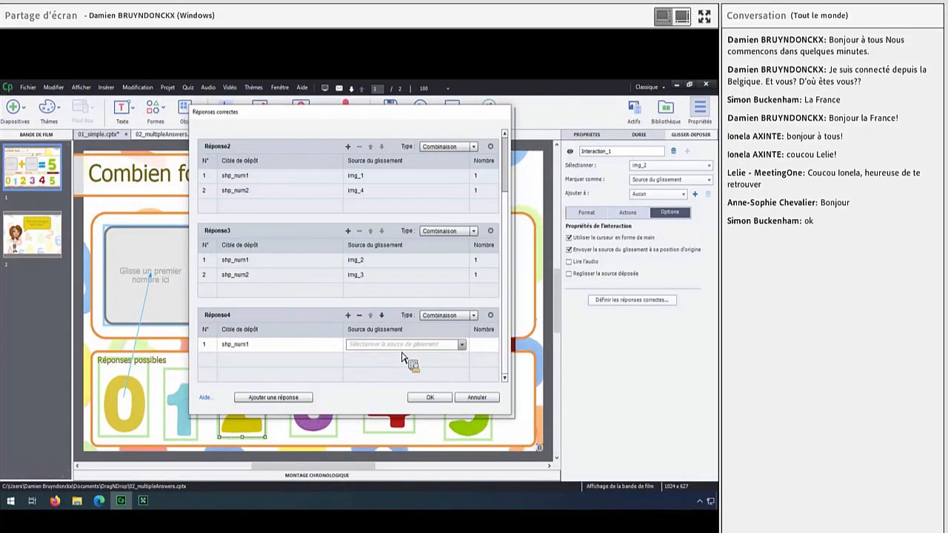
pyautogui.click(402, 346)
pyautogui.click(380, 390)
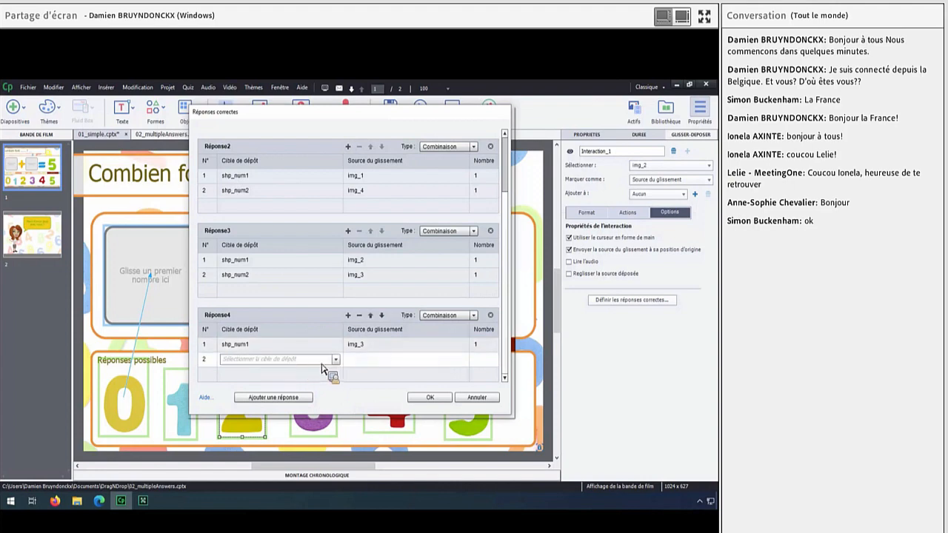
# - Add a second row to Réponse4 that pairs drop target shp_num2 with drag source img_2
pyautogui.click(334, 360)
pyautogui.click(238, 379)
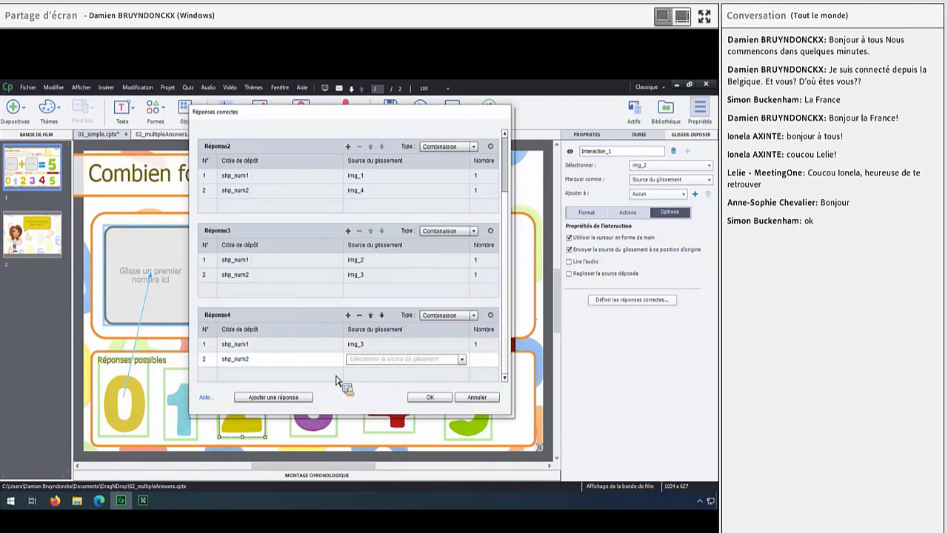
pyautogui.click(448, 359)
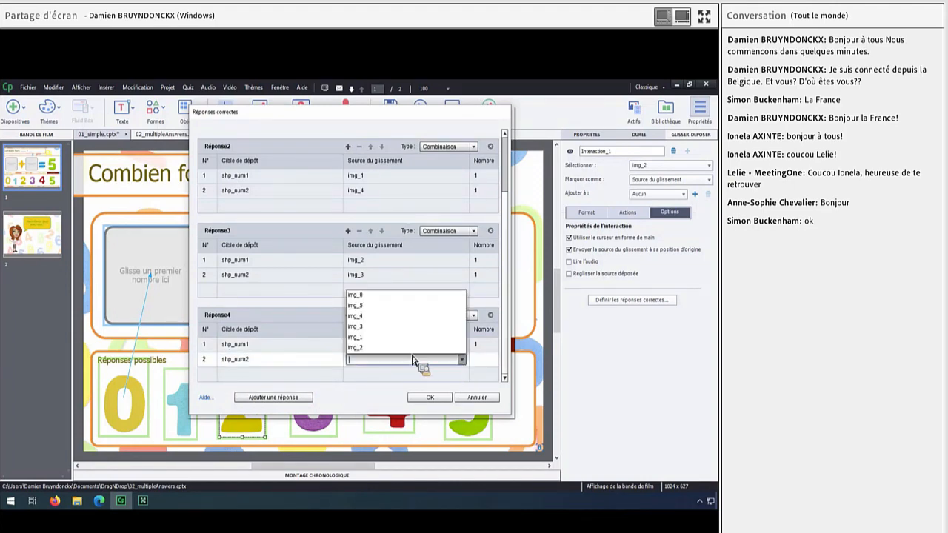
pyautogui.click(362, 349)
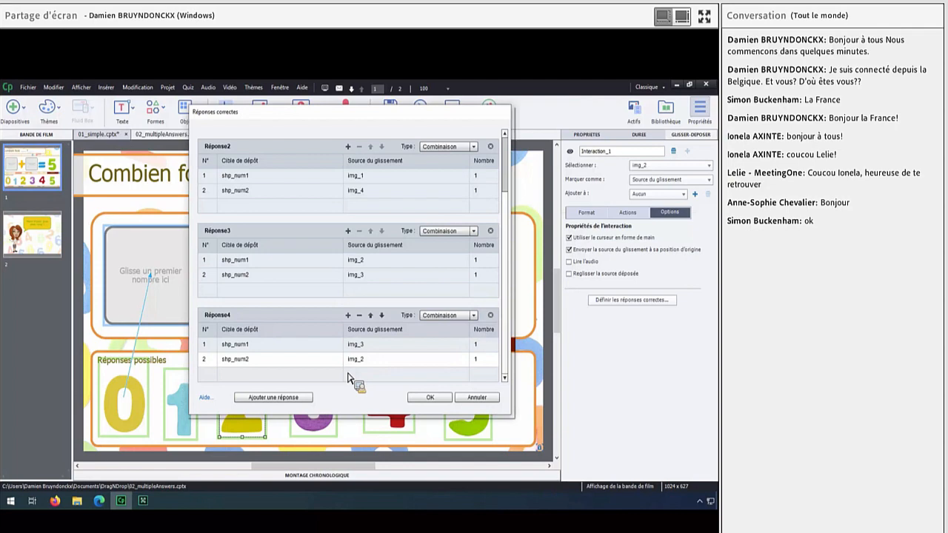
# - Add a fifth correct answer and pair drop target shp_num1 with drag source img_4 in it
pyautogui.click(292, 400)
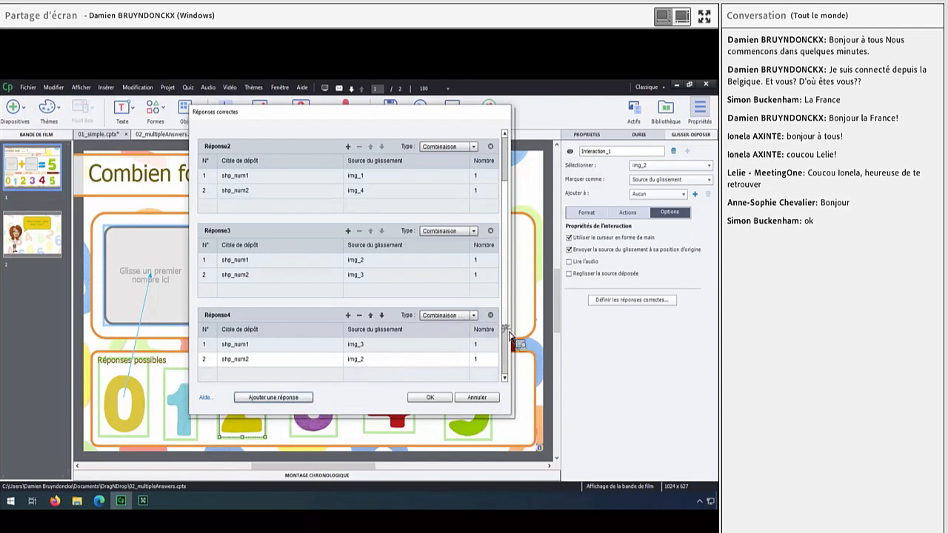
pyautogui.moveTo(504, 325); pyautogui.dragTo(507, 384)
pyautogui.click(339, 346)
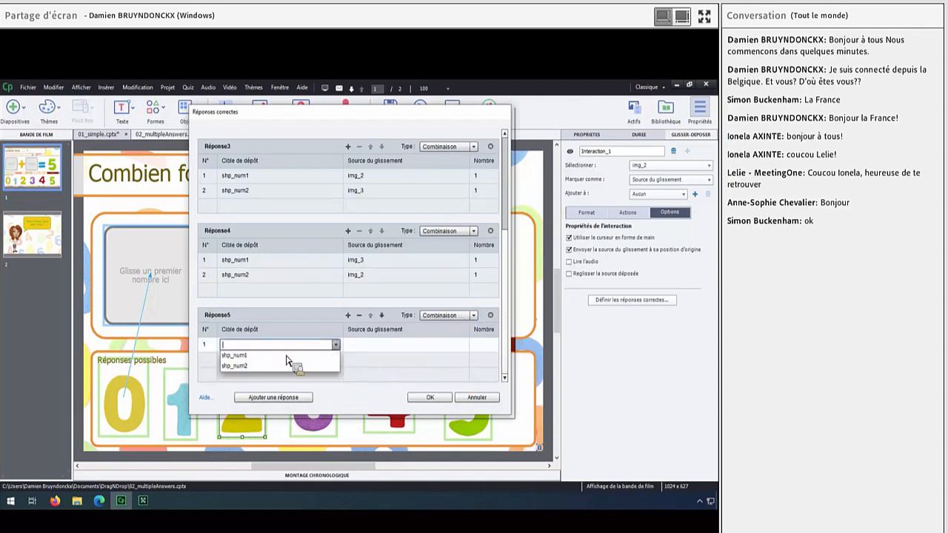
pyautogui.click(307, 355)
pyautogui.click(434, 347)
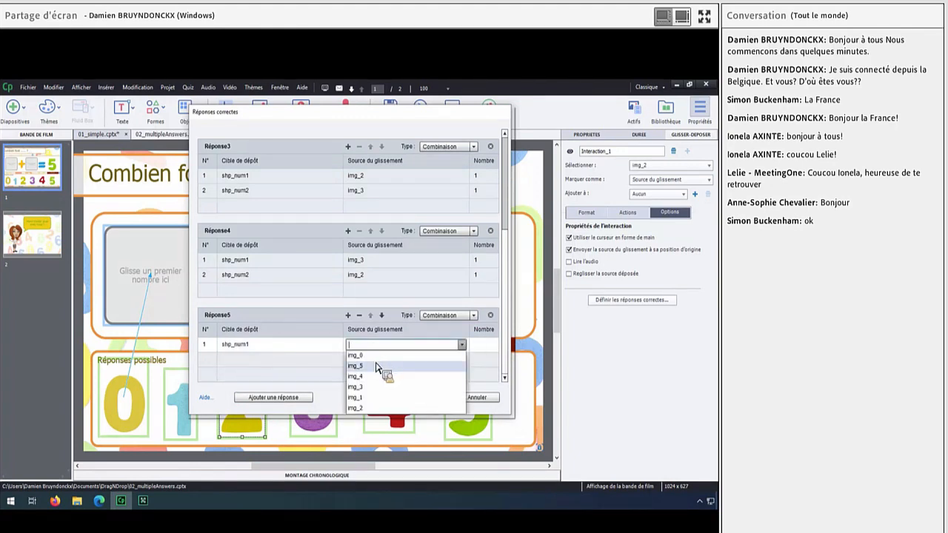
pyautogui.click(363, 376)
# - Add a second row to Réponse5 that pairs drop target shp_num2 with drag source img_1
pyautogui.click(279, 361)
pyautogui.click(337, 360)
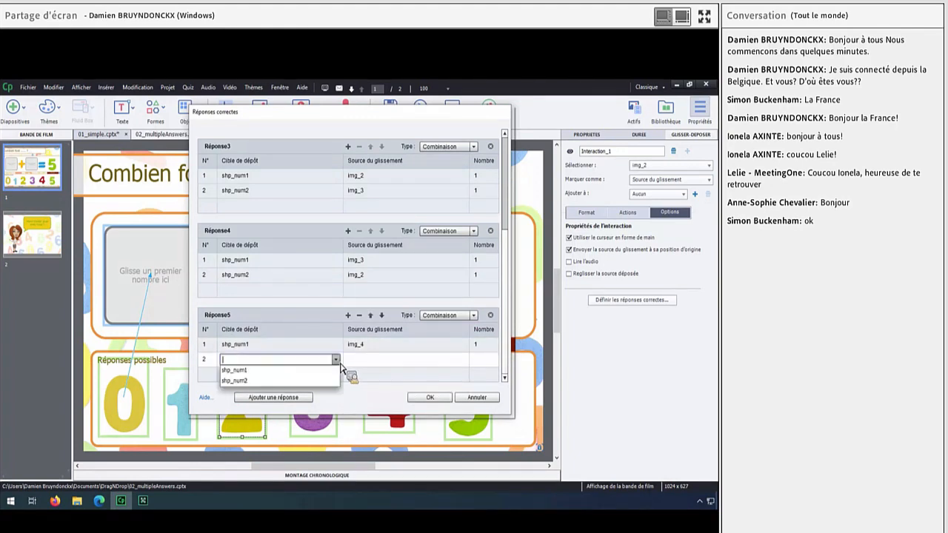
pyautogui.click(258, 384)
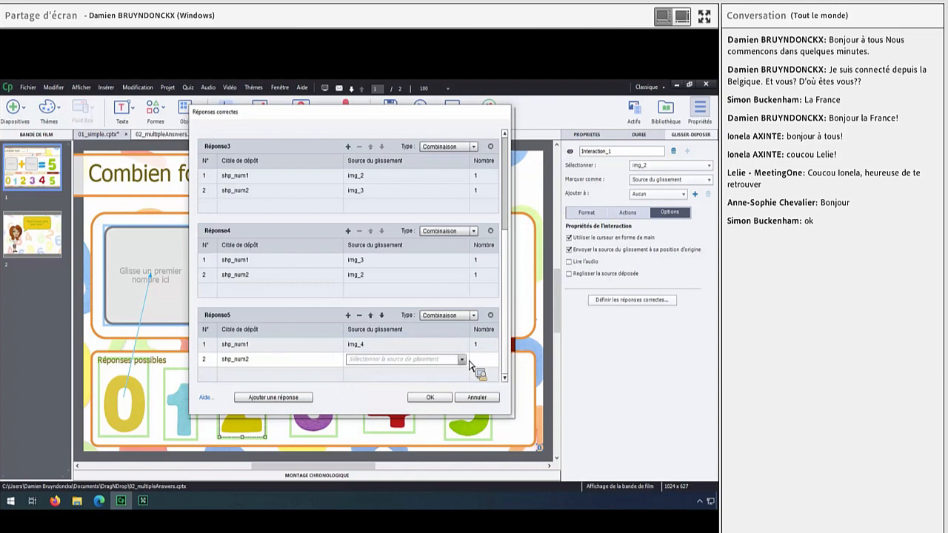
pyautogui.click(460, 359)
pyautogui.click(366, 340)
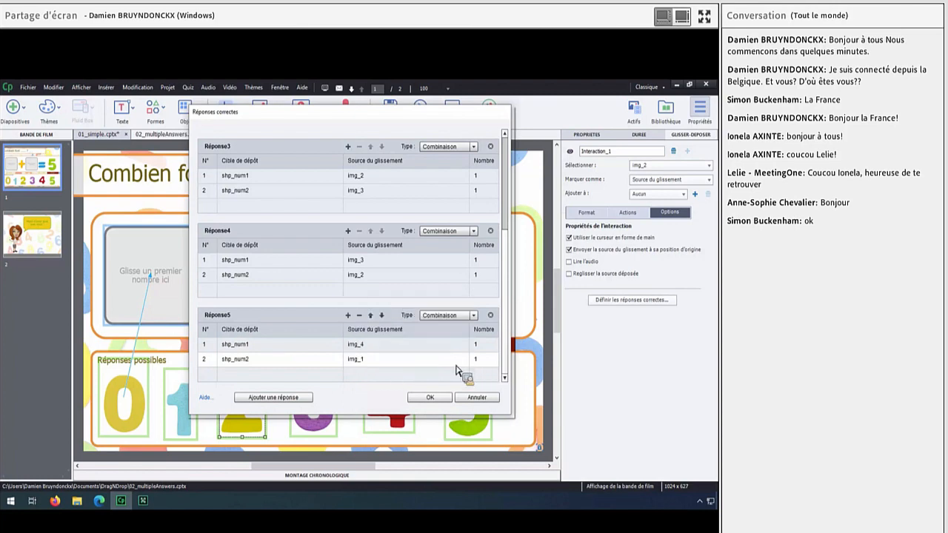
# - Add a sixth correct answer and pair drop target shp_num1 with drag source img_5 in it
pyautogui.click(272, 398)
pyautogui.scroll(-3, 505, 277)
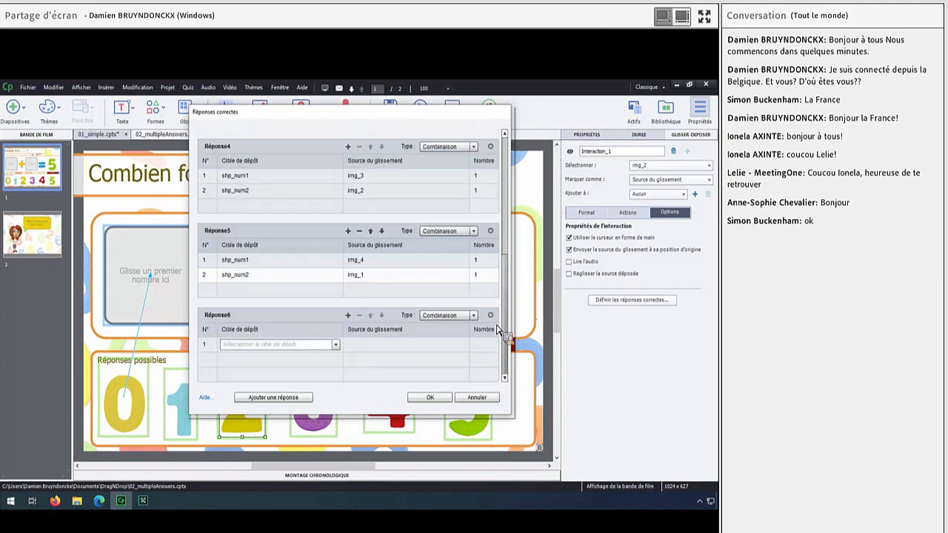
pyautogui.click(337, 345)
pyautogui.click(291, 356)
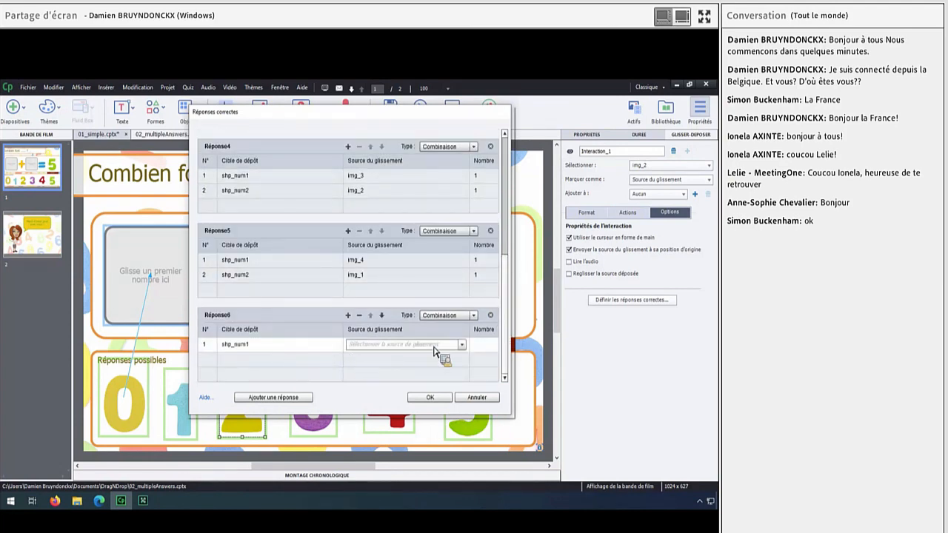
pyautogui.click(461, 345)
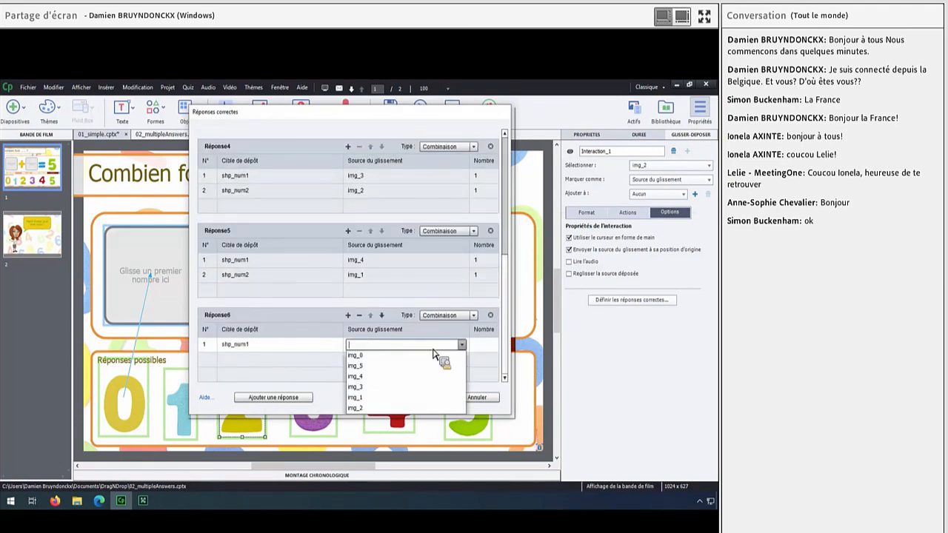
pyautogui.click(376, 367)
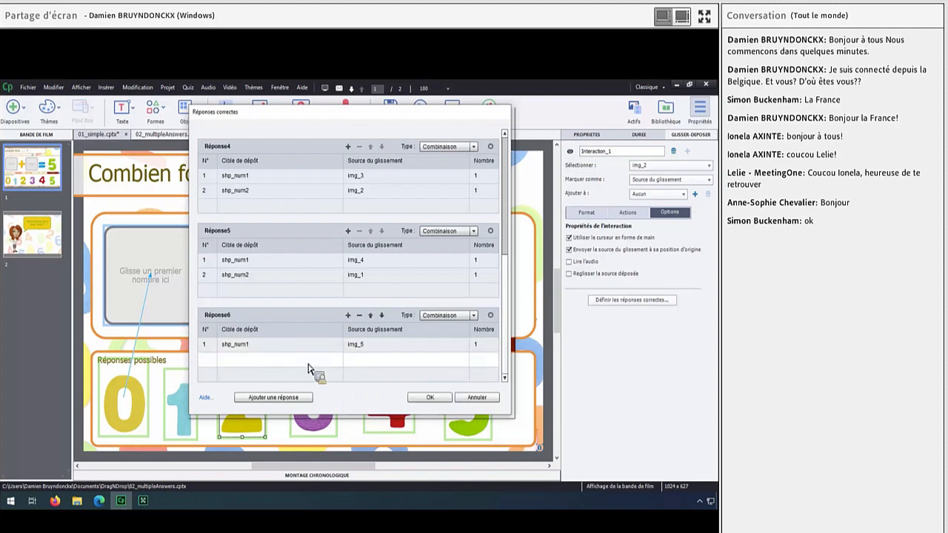
# - Add a second row to Réponse6 that pairs drop target shp_num2 with drag source img_0, and accept the correct answers
pyautogui.click(311, 363)
pyautogui.click(335, 359)
pyautogui.click(259, 381)
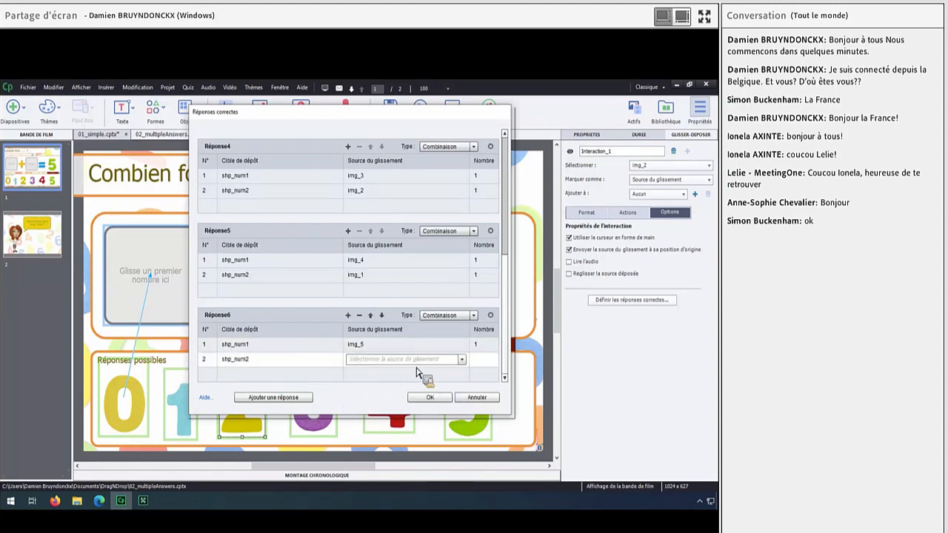
pyautogui.click(461, 359)
pyautogui.click(367, 296)
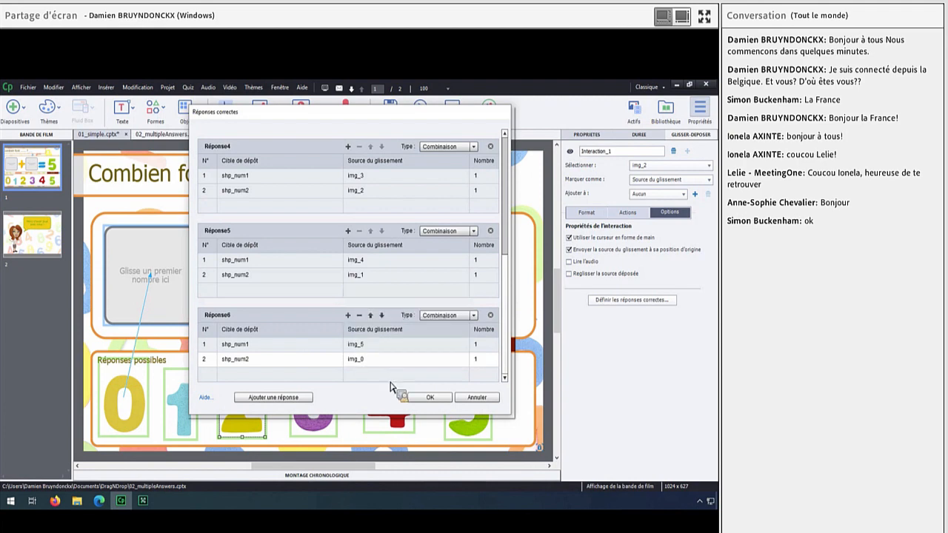
pyautogui.click(429, 397)
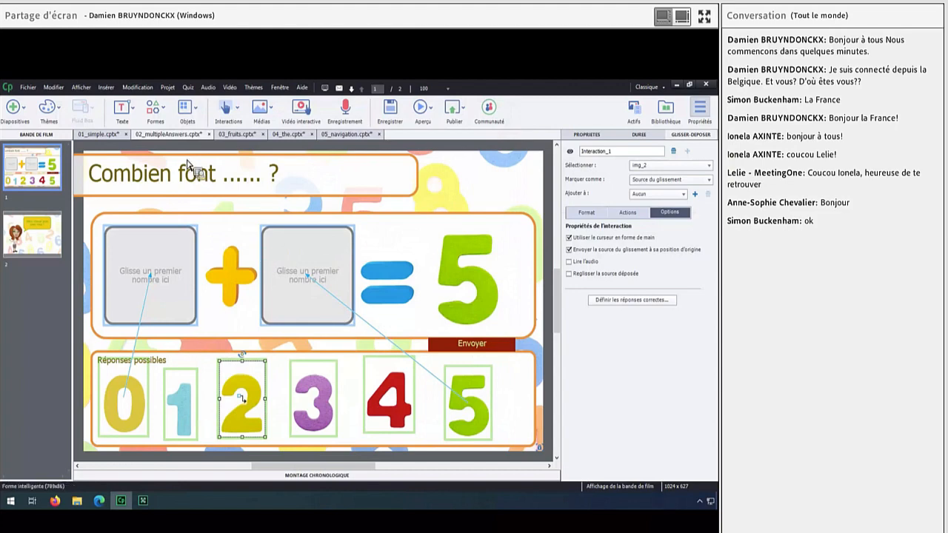
# - Preview the project as HTML5 in the browser and submit the wrong answer 0 + 1
pyautogui.click(423, 117)
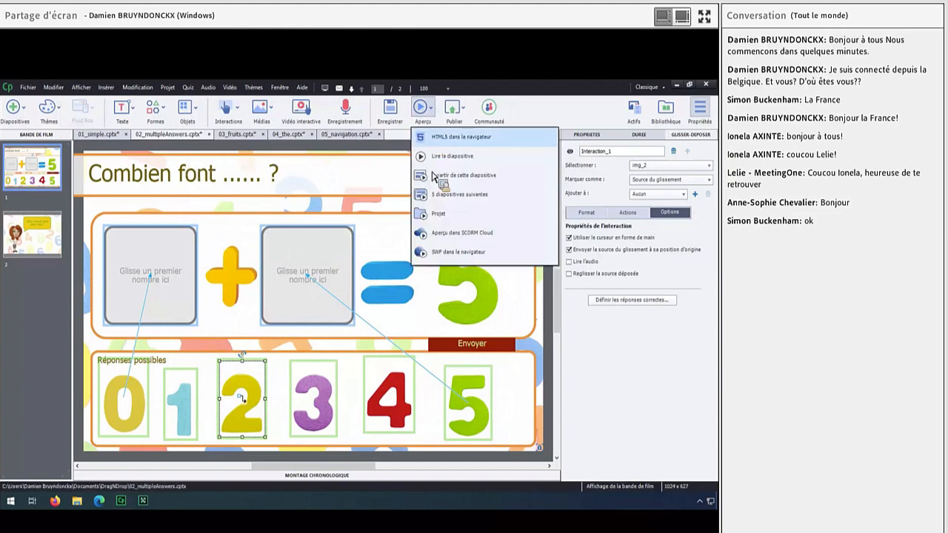
pyautogui.click(448, 137)
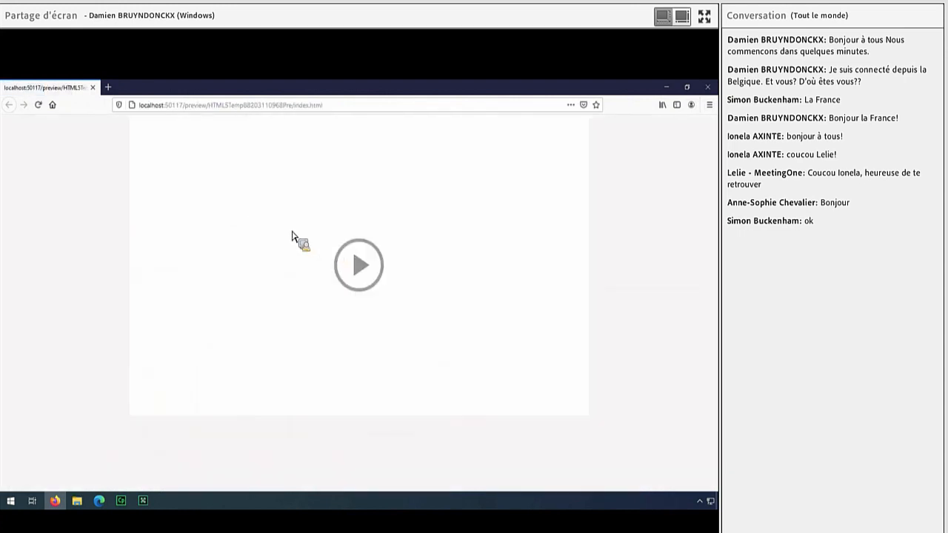
pyautogui.click(366, 266)
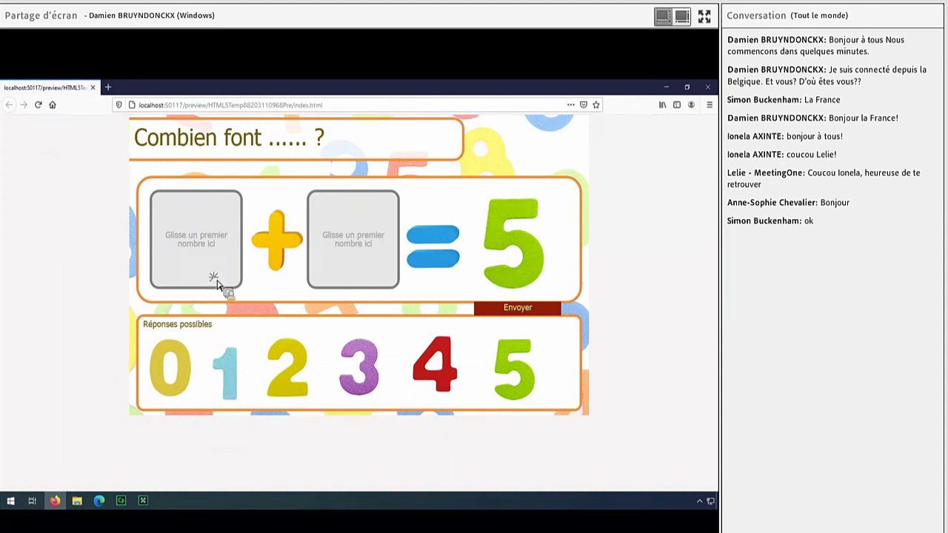
pyautogui.moveTo(177, 370); pyautogui.dragTo(197, 241)
pyautogui.moveTo(236, 374); pyautogui.dragTo(334, 244)
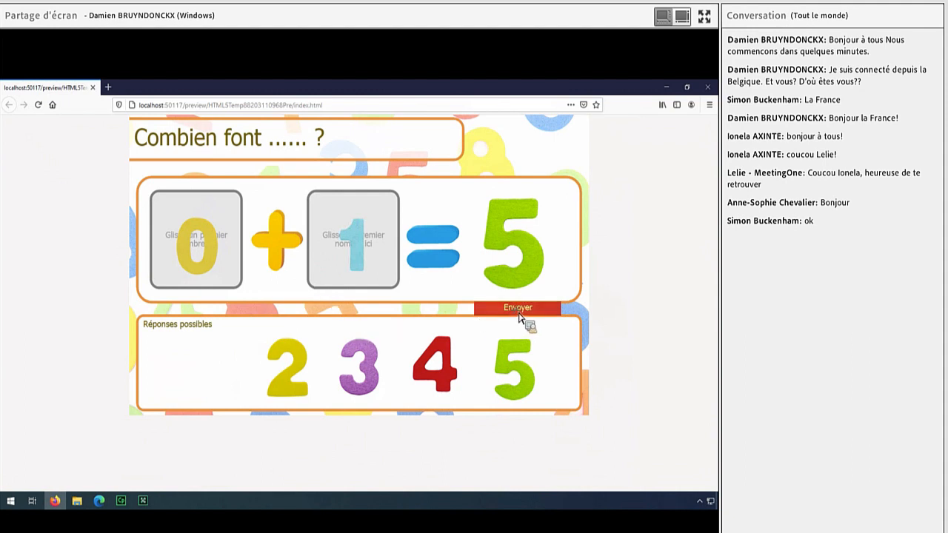
pyautogui.click(518, 314)
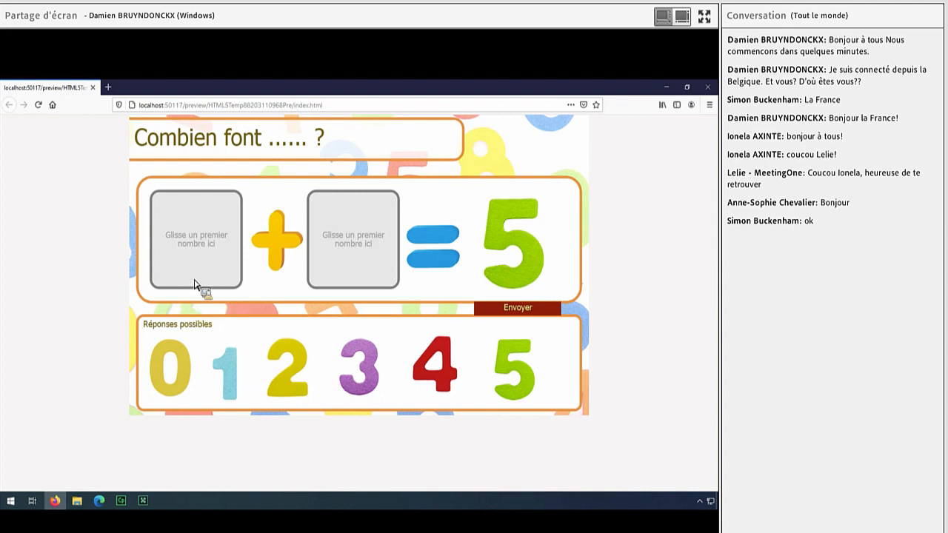
# - Test the correct answer 0 + 5 in the preview, then close the preview and return to Captivate
pyautogui.moveTo(186, 391); pyautogui.dragTo(195, 241)
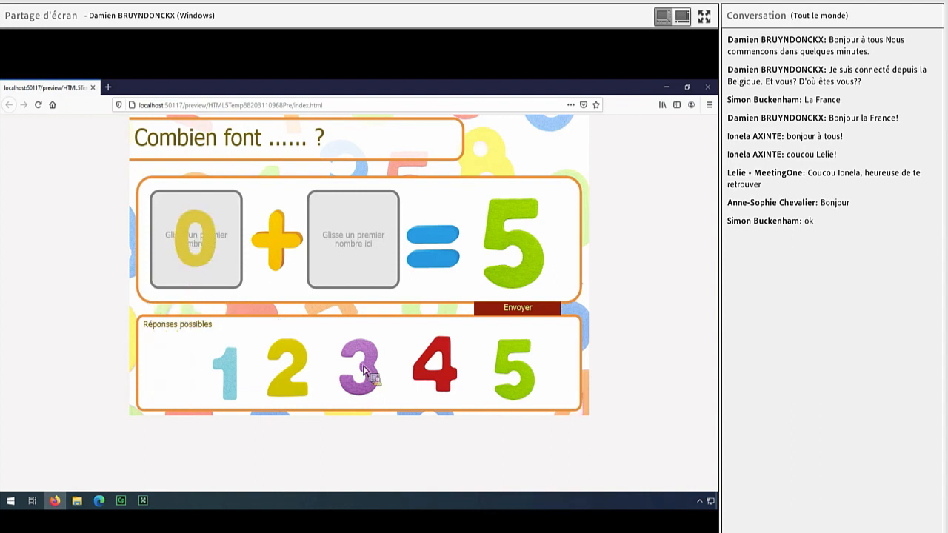
pyautogui.moveTo(511, 381); pyautogui.dragTo(358, 240)
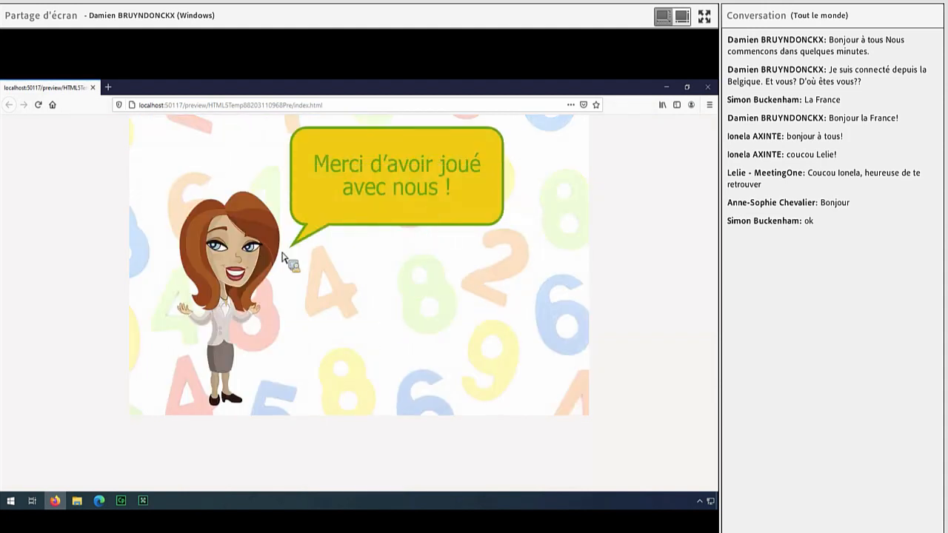
pyautogui.click(92, 88)
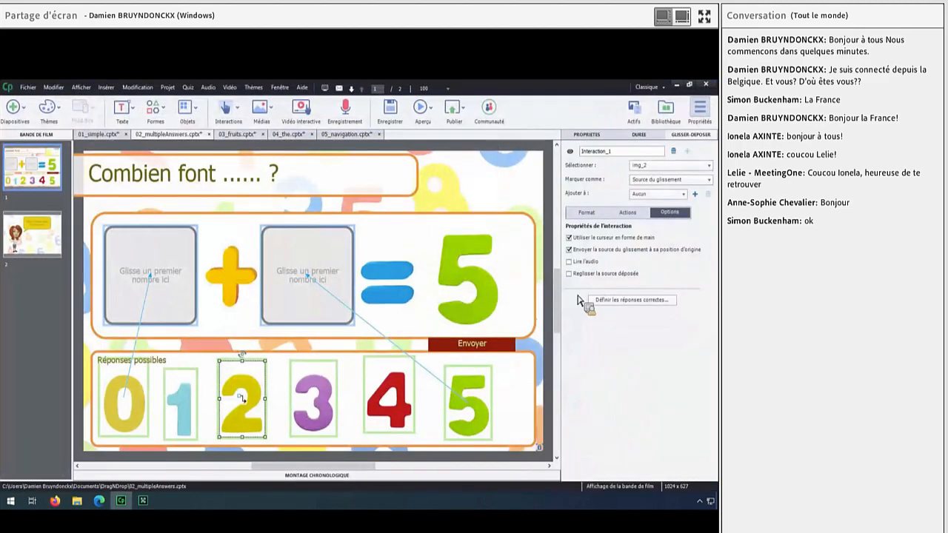
# - Enable the success caption for the drag-and-drop interaction and set its text to "Bravo!!!"
pyautogui.click(626, 212)
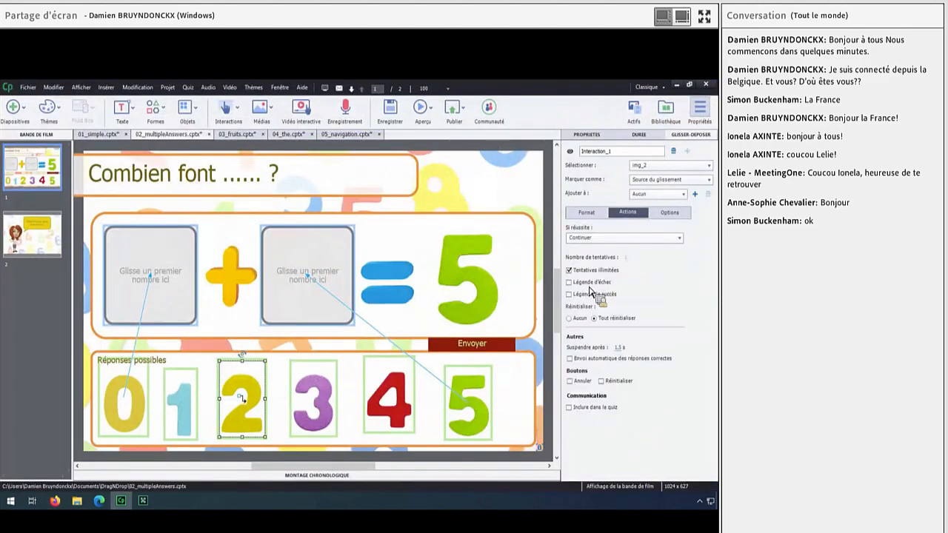
pyautogui.click(568, 294)
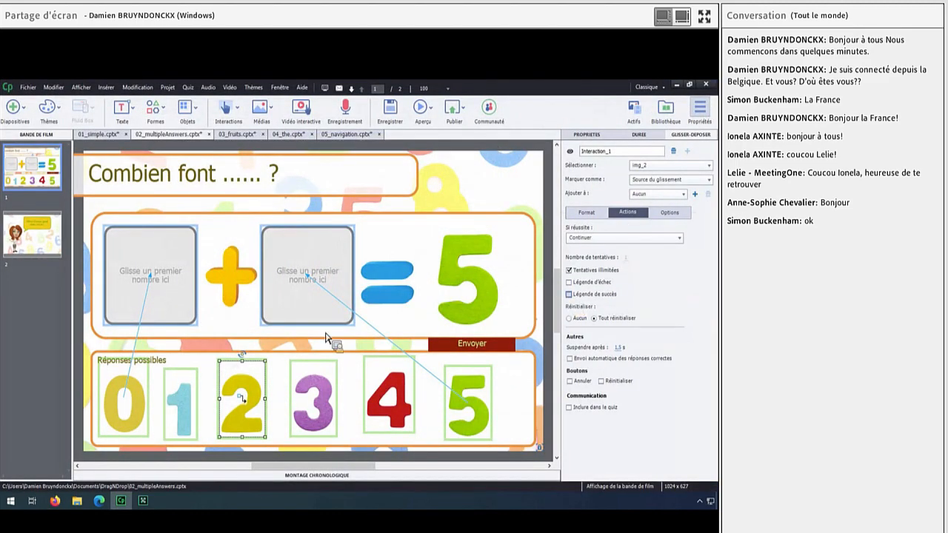
pyautogui.click(367, 314)
pyautogui.moveTo(378, 315); pyautogui.dragTo(444, 352)
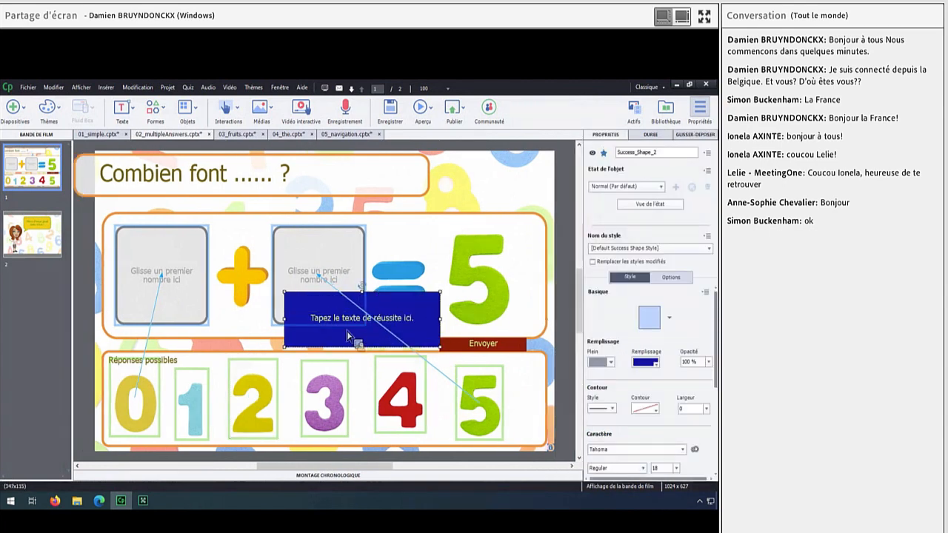
pyautogui.doubleClick(348, 325)
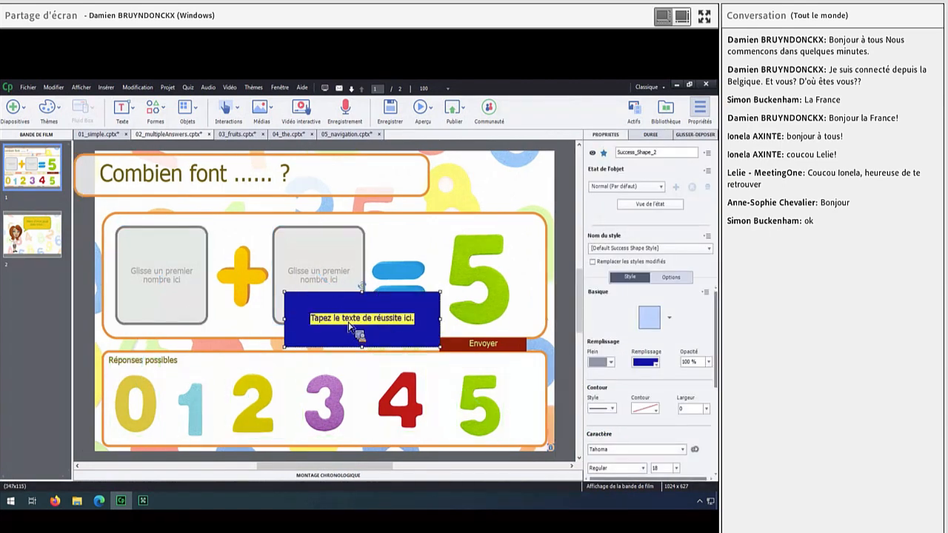
pyautogui.write('Bravo!!!')
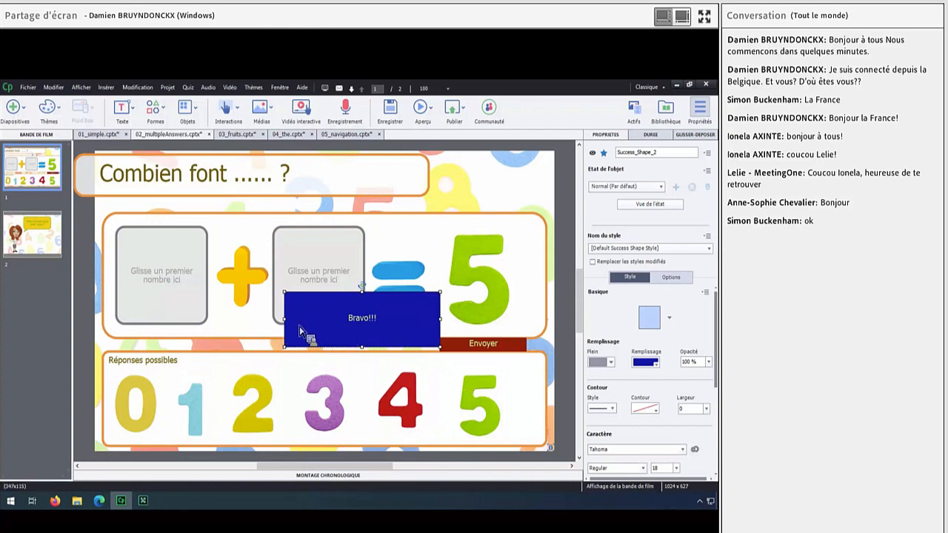
# - Move the "Bravo!!!" caption up and to the left, give it a bright green fill, and colour its text dark green
pyautogui.moveTo(330, 324); pyautogui.dragTo(276, 305)
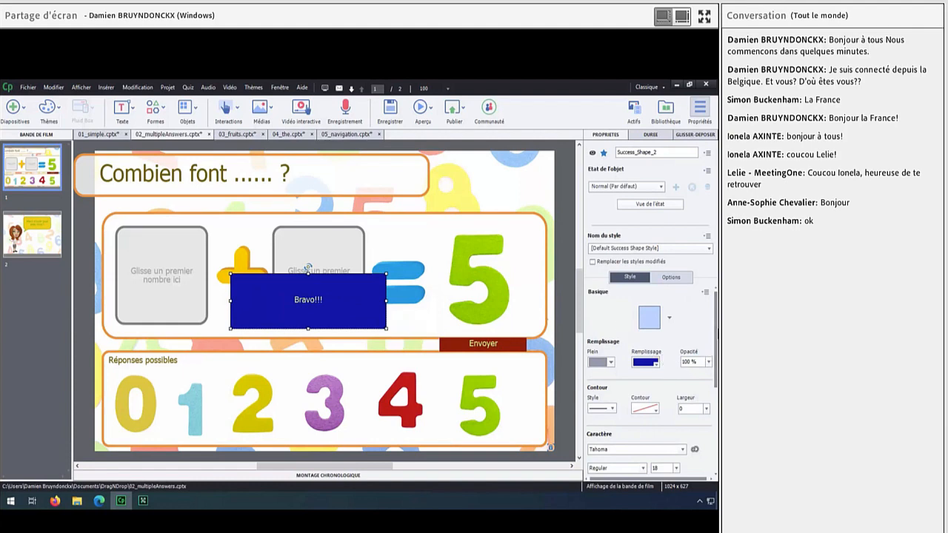
pyautogui.click(652, 359)
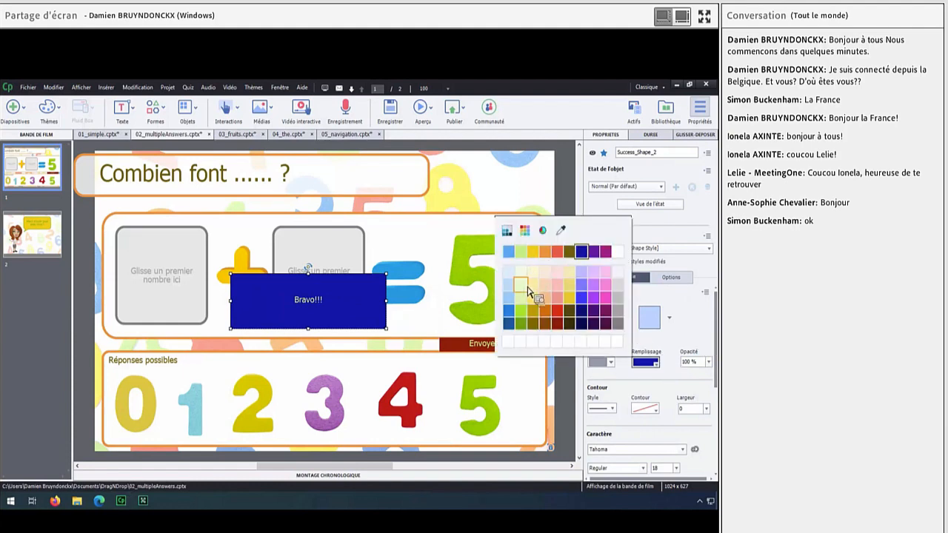
pyautogui.click(522, 311)
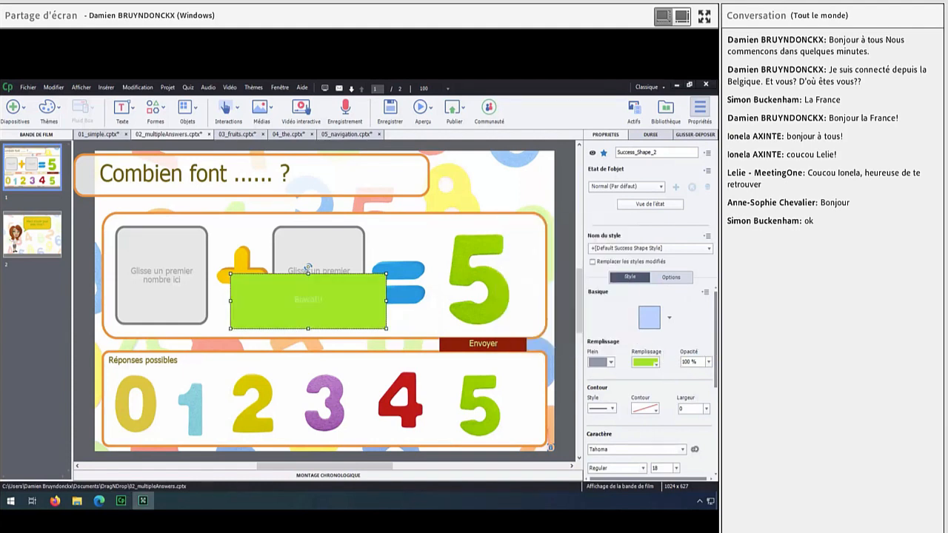
pyautogui.scroll(-4, 650, 370)
pyautogui.click(601, 428)
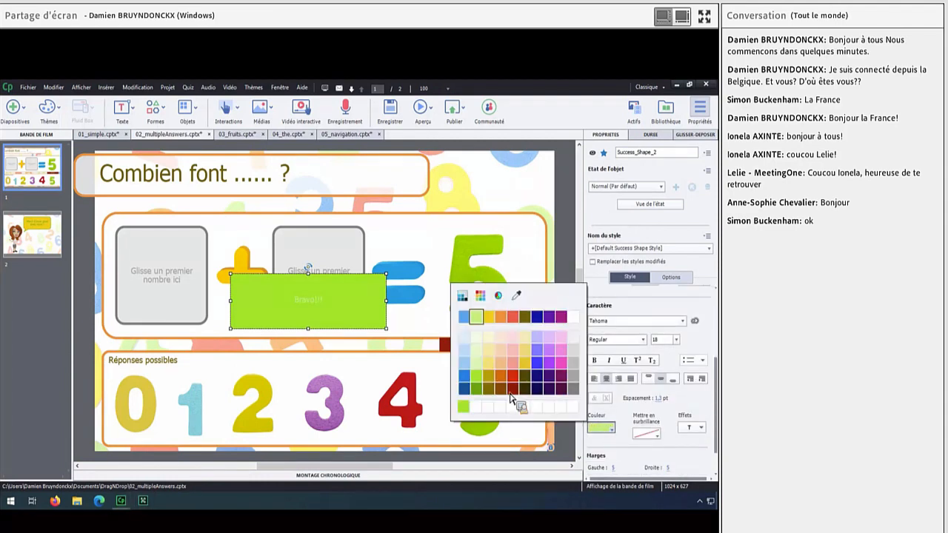
pyautogui.click(476, 394)
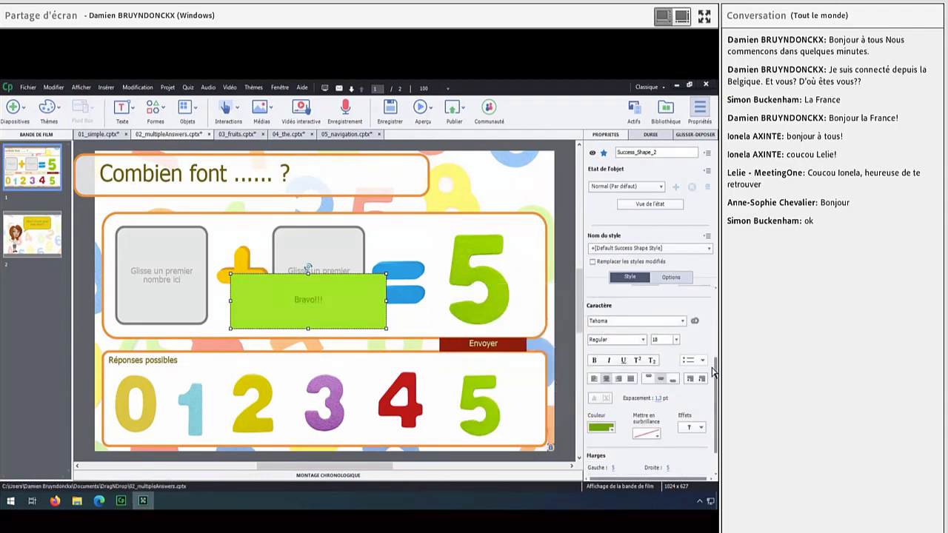
# - Give the "Bravo!!!" caption a dark green outline of width 5 and a pale green fill
pyautogui.scroll(2, 652, 363)
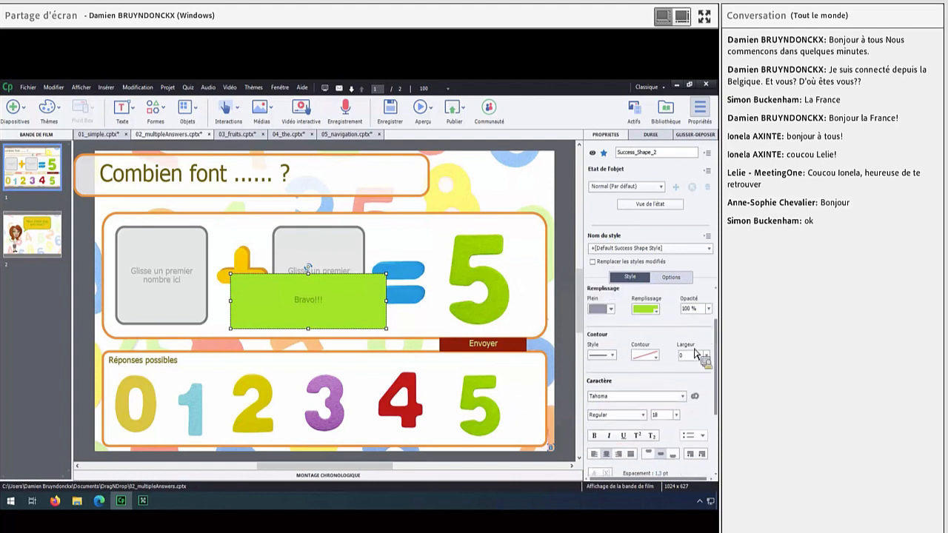
pyautogui.click(644, 356)
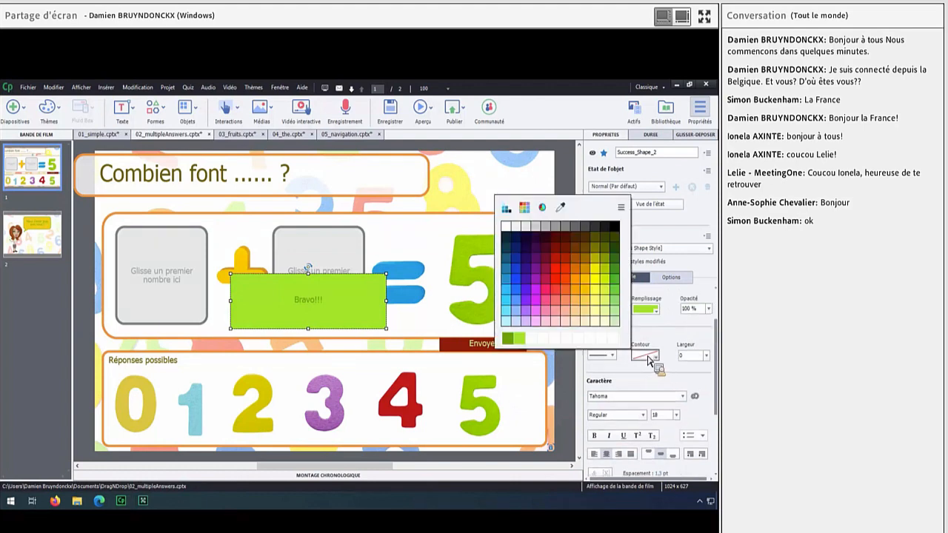
pyautogui.click(524, 342)
pyautogui.click(706, 355)
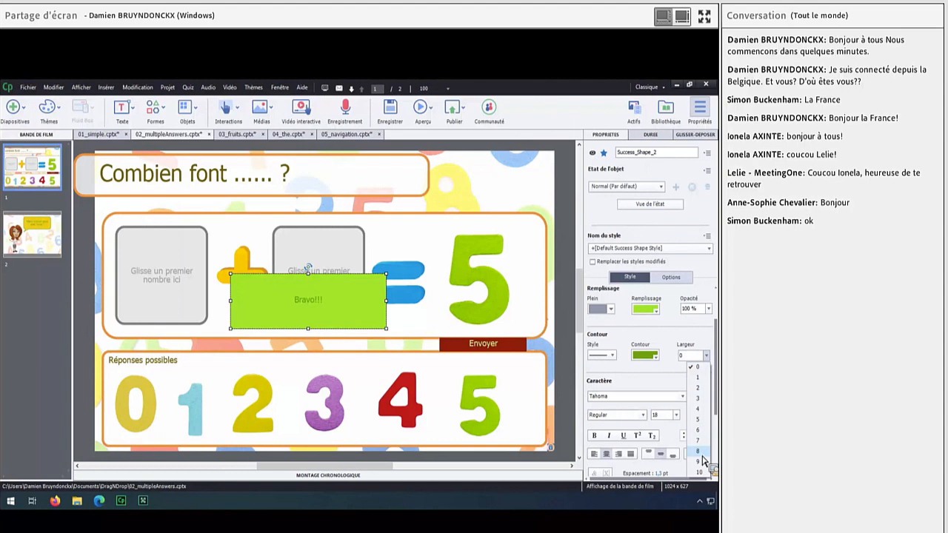
pyautogui.click(696, 419)
pyautogui.click(640, 310)
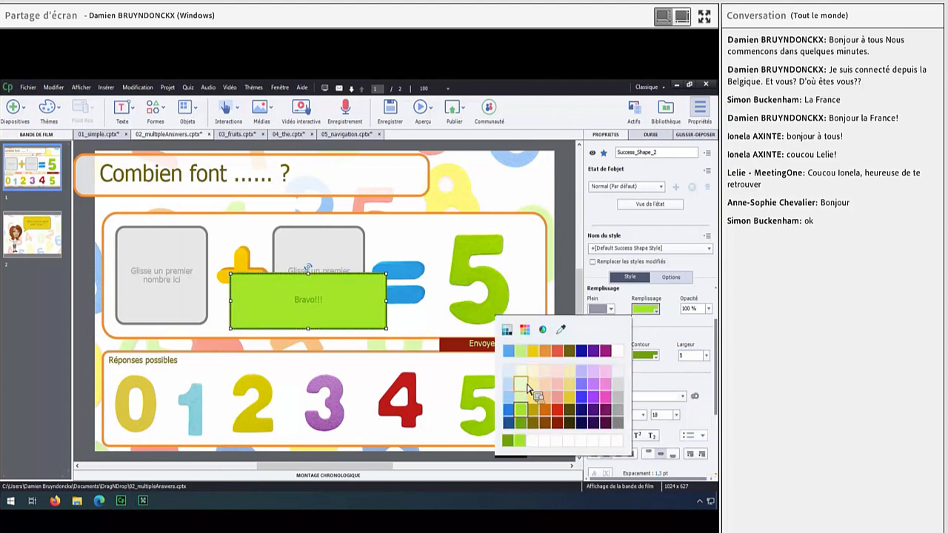
pyautogui.click(525, 383)
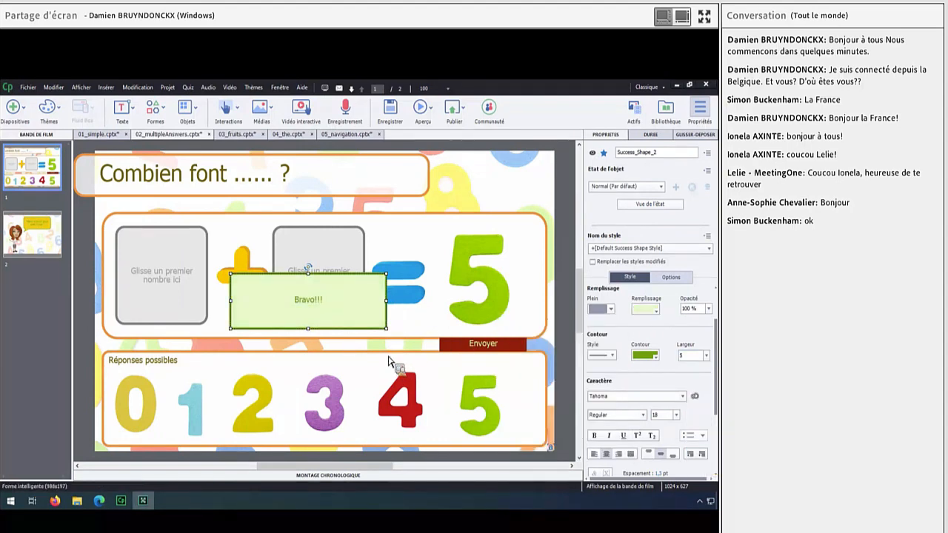
# - Replace the "Bravo!!!" caption's smart shape with an oval speech bubble about 234x166 and place it between the two drop zones
pyautogui.moveTo(283, 303); pyautogui.dragTo(290, 278)
pyautogui.rightClick(312, 267)
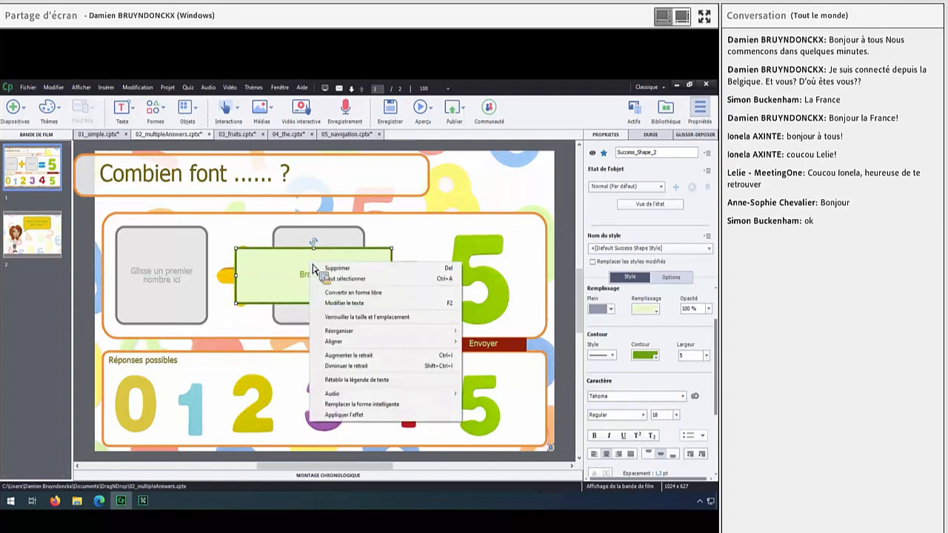
pyautogui.click(336, 405)
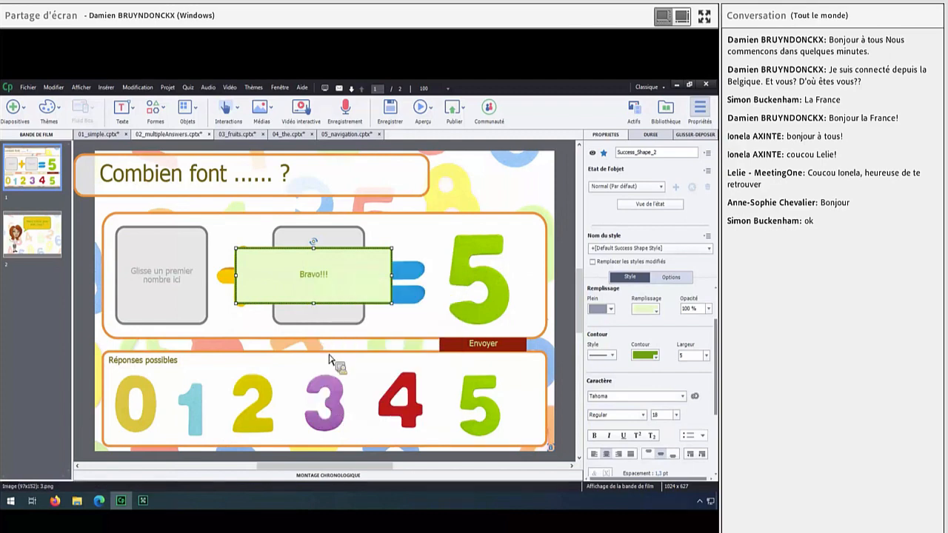
pyautogui.rightClick(322, 300)
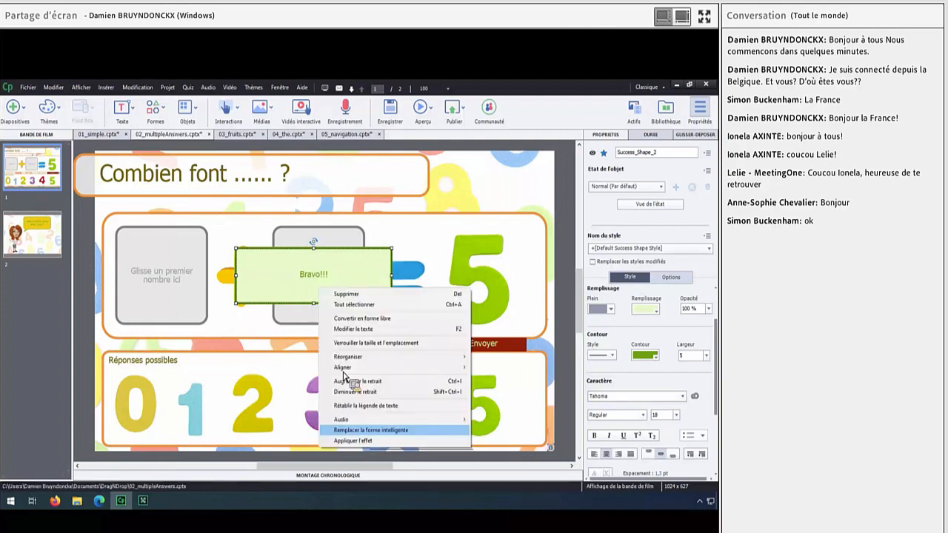
pyautogui.click(366, 430)
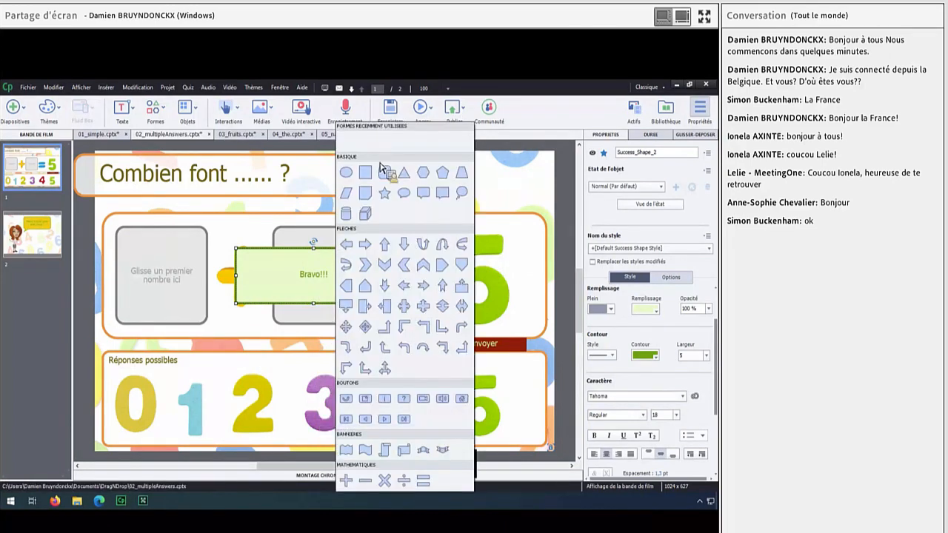
pyautogui.click(410, 197)
pyautogui.moveTo(347, 294); pyautogui.dragTo(287, 305)
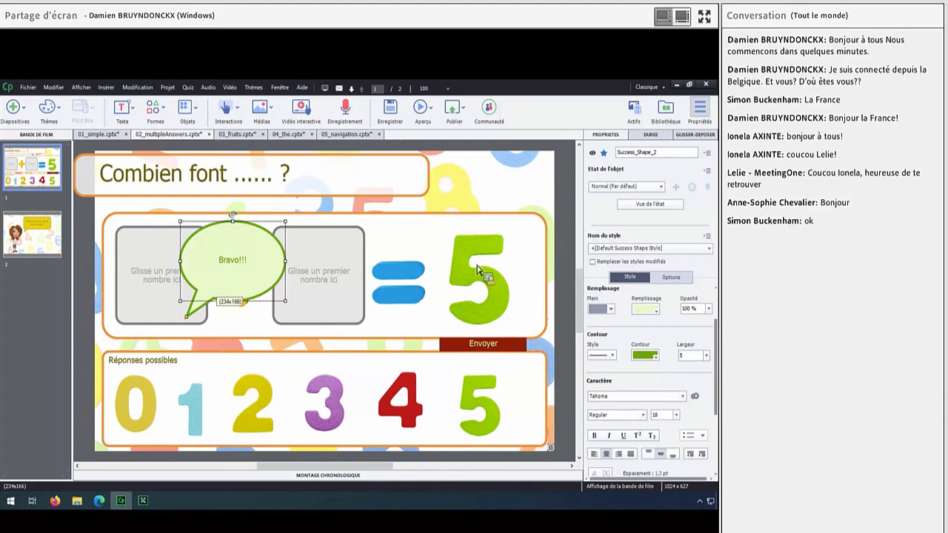
pyautogui.moveTo(225, 287); pyautogui.dragTo(259, 265)
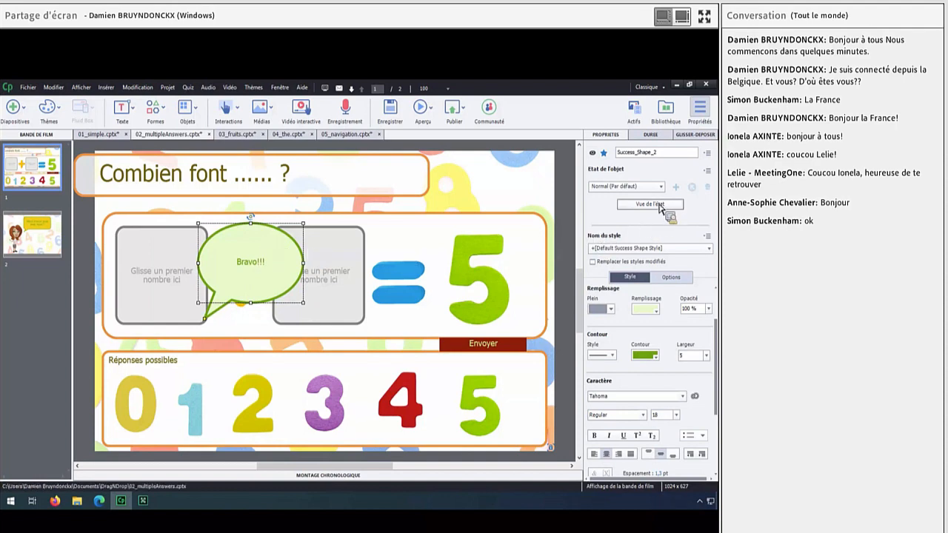
# - Open the success caption's object state view and shift the speech bubble slightly to the left
pyautogui.click(655, 205)
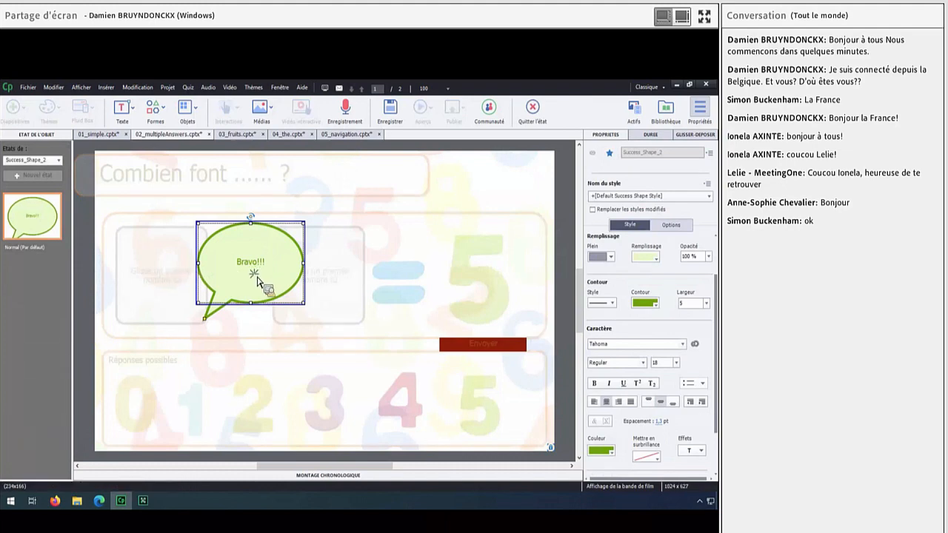
pyautogui.moveTo(262, 296); pyautogui.dragTo(255, 298)
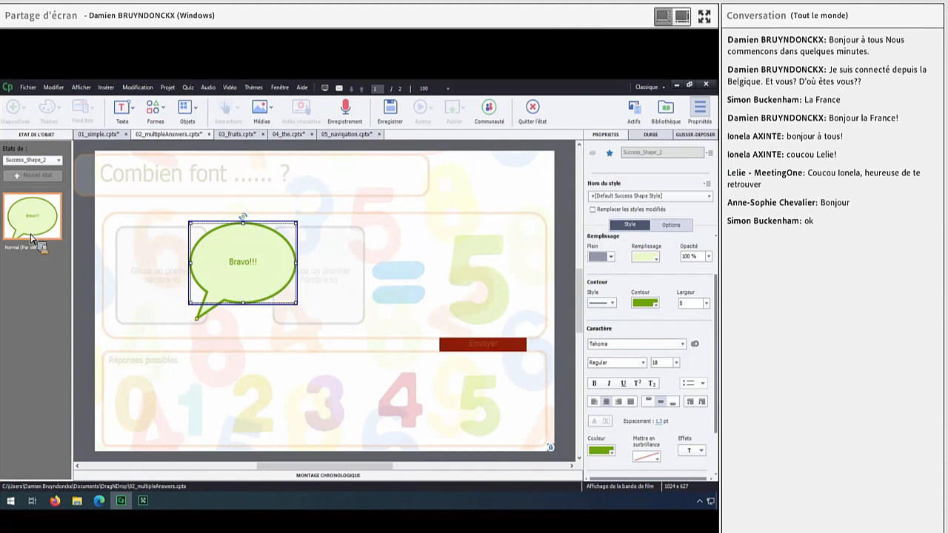
# - Try to insert the illustrated character Sarah, smiling with raised fists, from the assets into the caption's state
pyautogui.moveTo(32, 237); pyautogui.dragTo(412, 226)
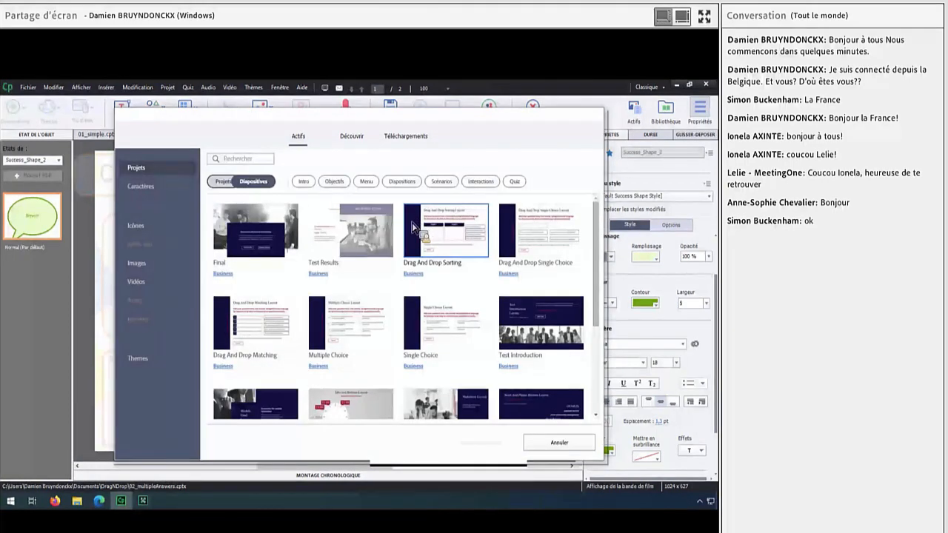
pyautogui.click(155, 191)
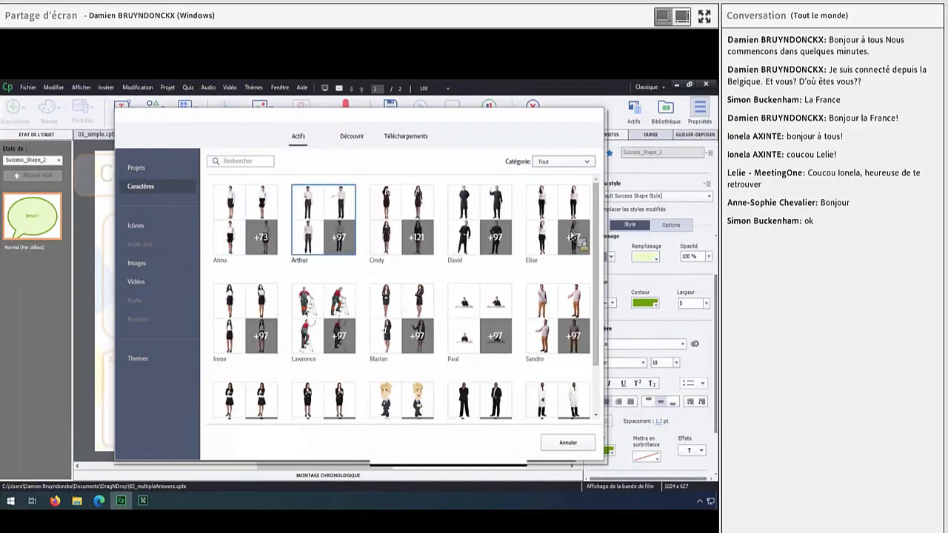
pyautogui.moveTo(601, 266); pyautogui.dragTo(607, 340)
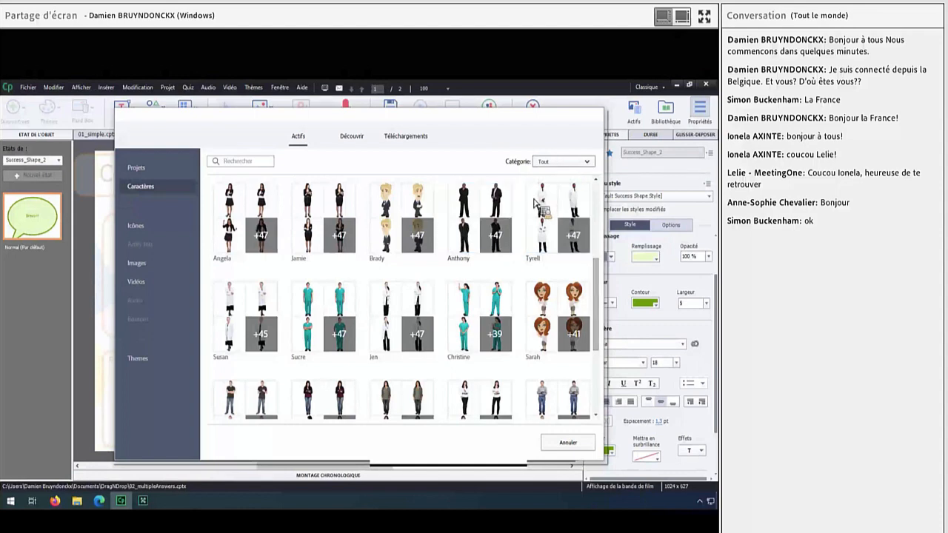
pyautogui.click(567, 161)
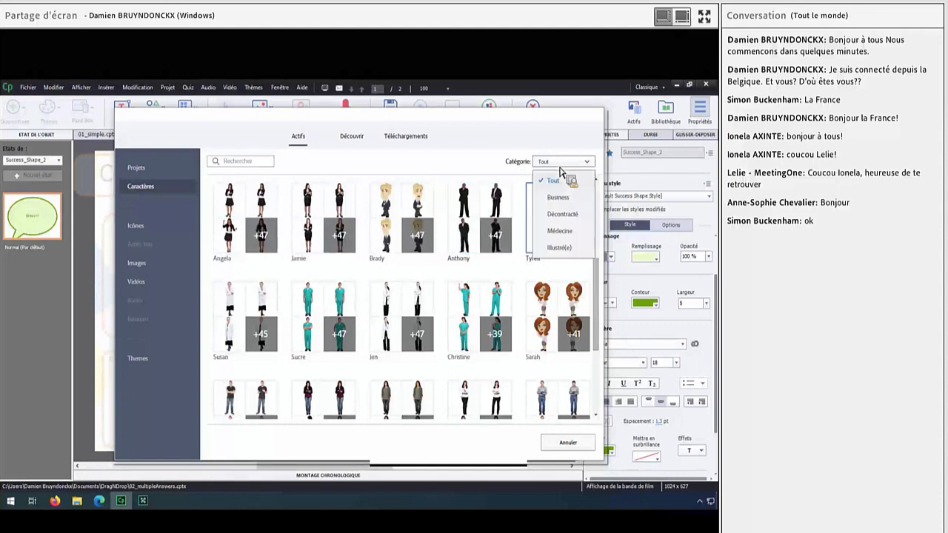
pyautogui.click(559, 249)
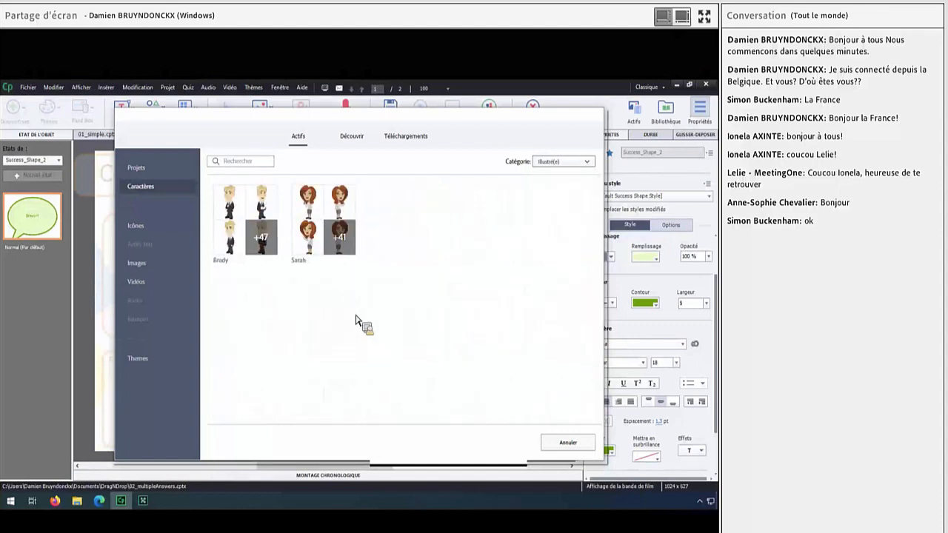
pyautogui.click(320, 235)
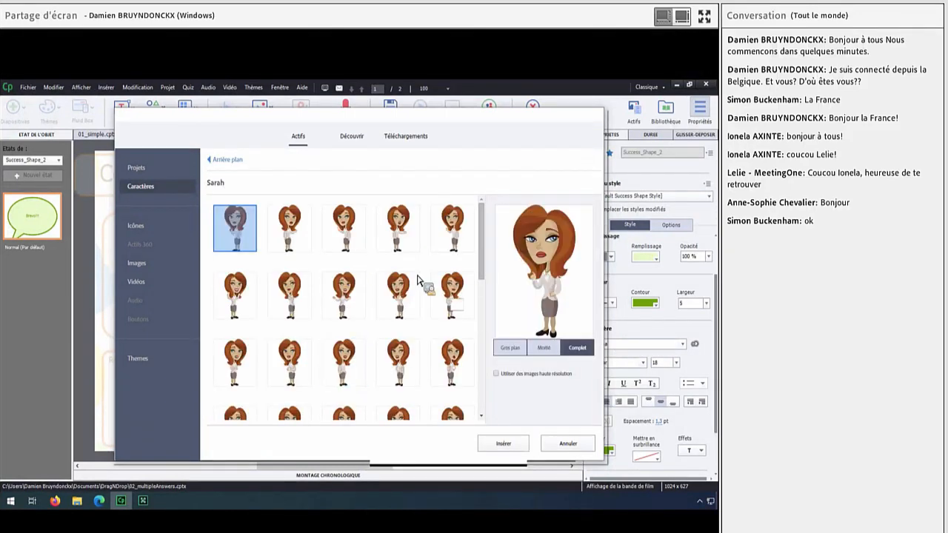
pyautogui.moveTo(482, 278); pyautogui.dragTo(482, 292)
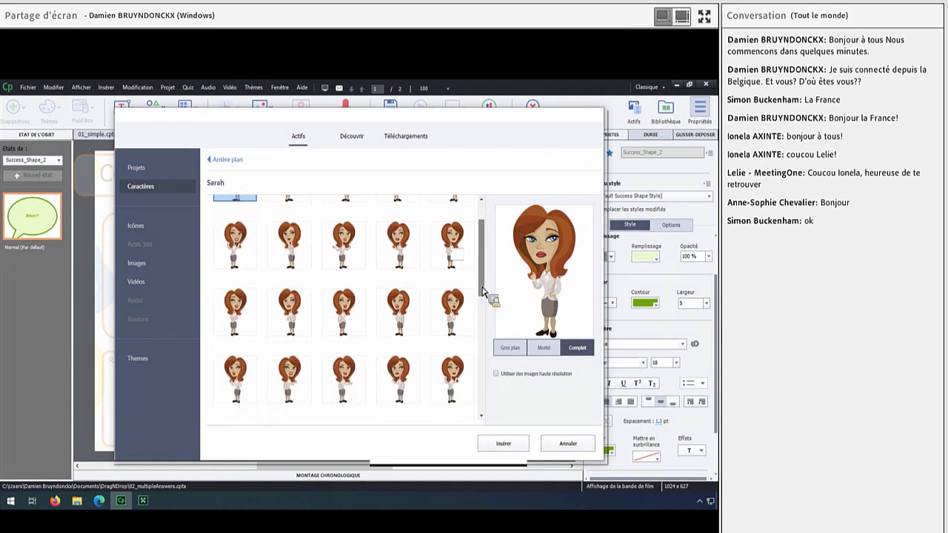
pyautogui.click(246, 256)
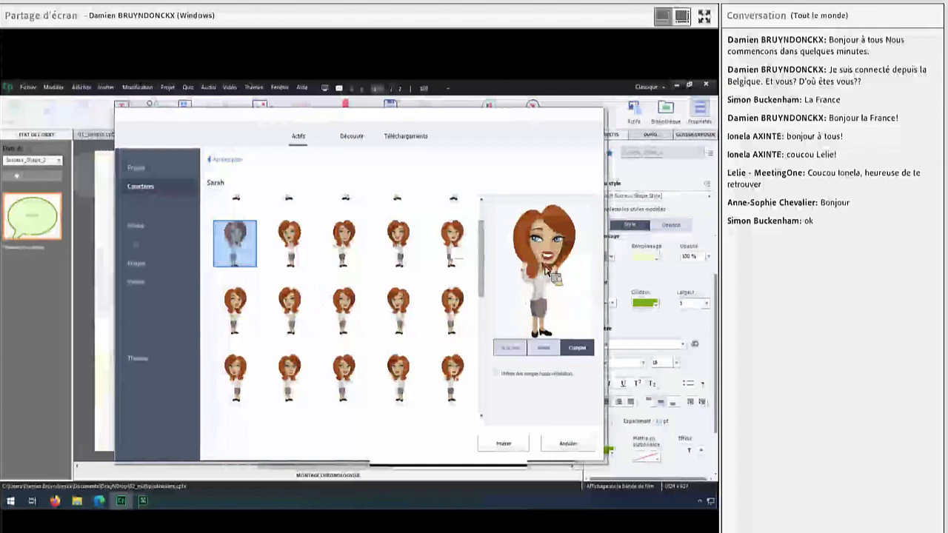
pyautogui.click(504, 443)
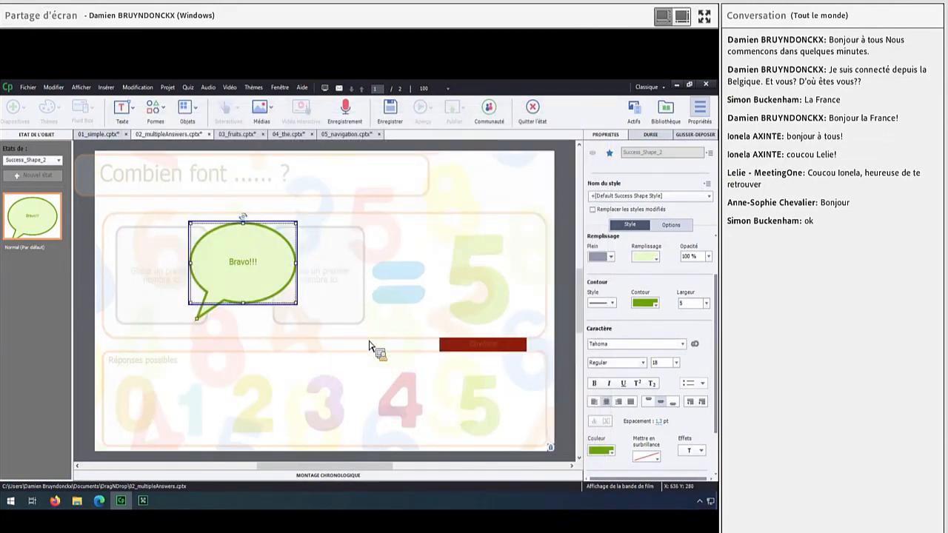
# - Insert the full-body Sarah character with raised fists into the caption's state and scale her down beside the speech bubble
pyautogui.click(634, 117)
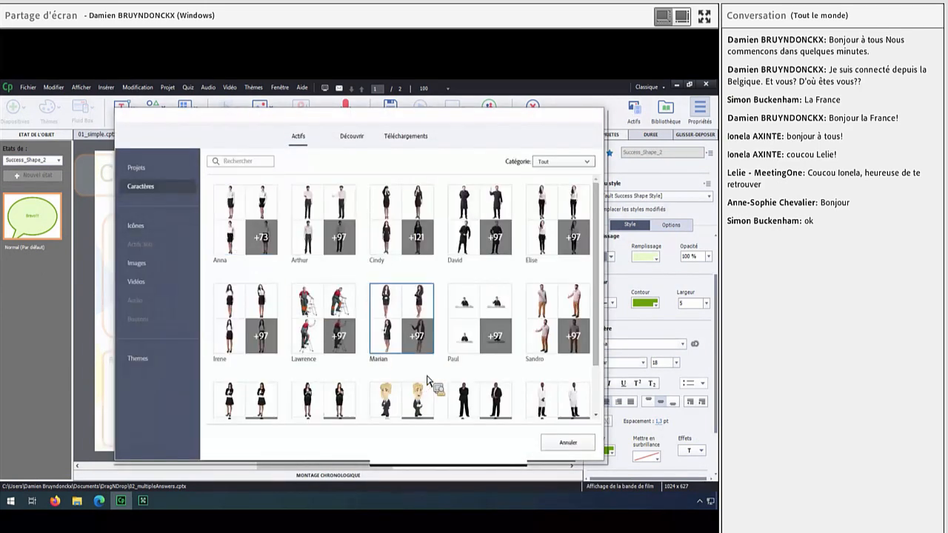
pyautogui.scroll(-3, 598, 335)
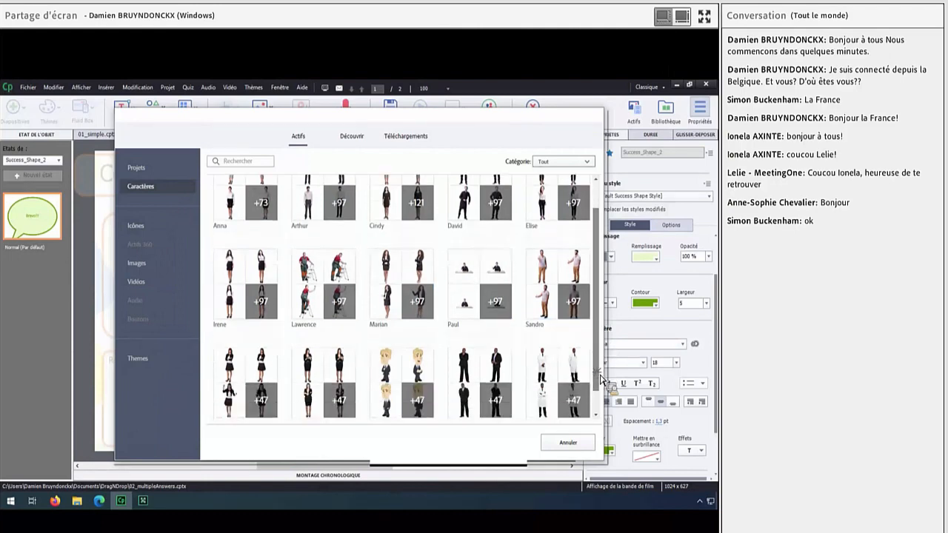
pyautogui.click(557, 362)
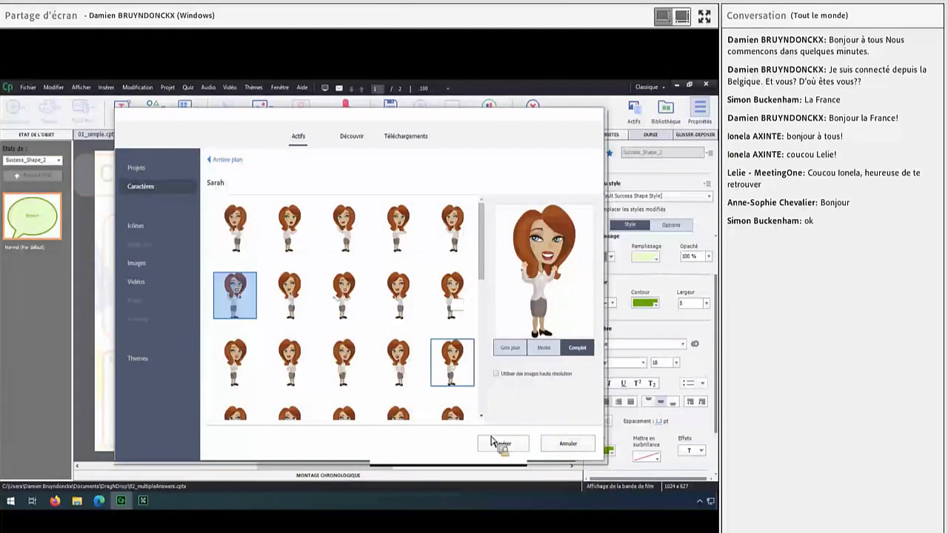
pyautogui.click(502, 443)
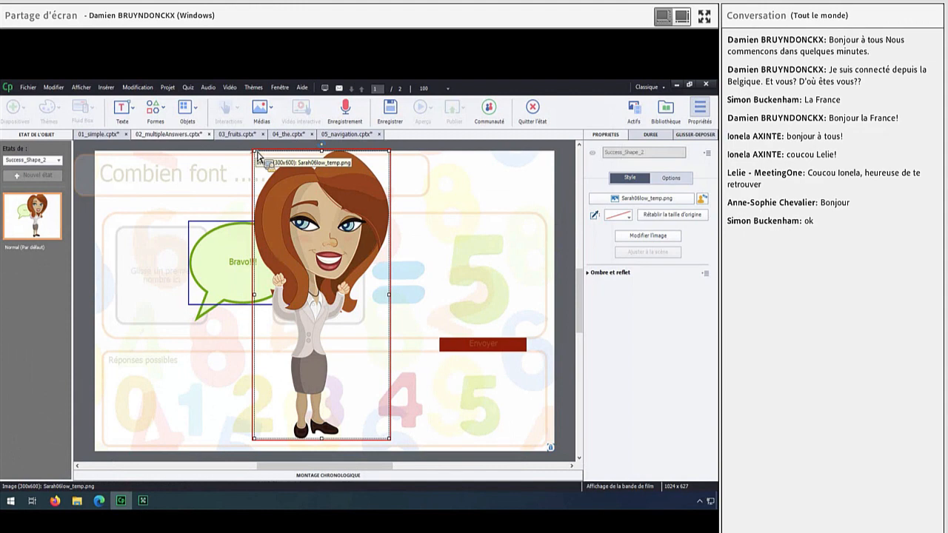
pyautogui.moveTo(257, 156); pyautogui.dragTo(304, 282)
# - Point the speech bubble's tail at Sarah, move the bubble up slightly, and exit the object state view
pyautogui.click(264, 279)
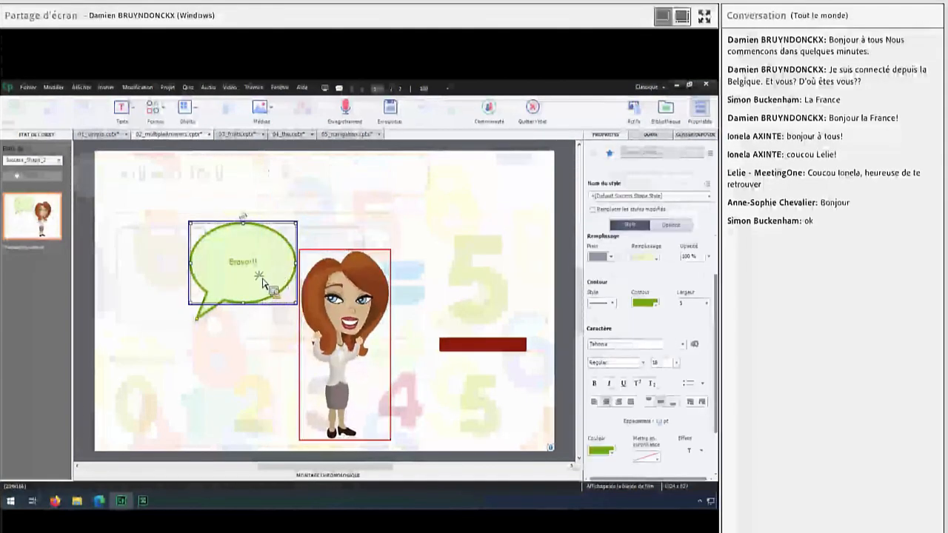
pyautogui.moveTo(212, 316); pyautogui.dragTo(209, 307)
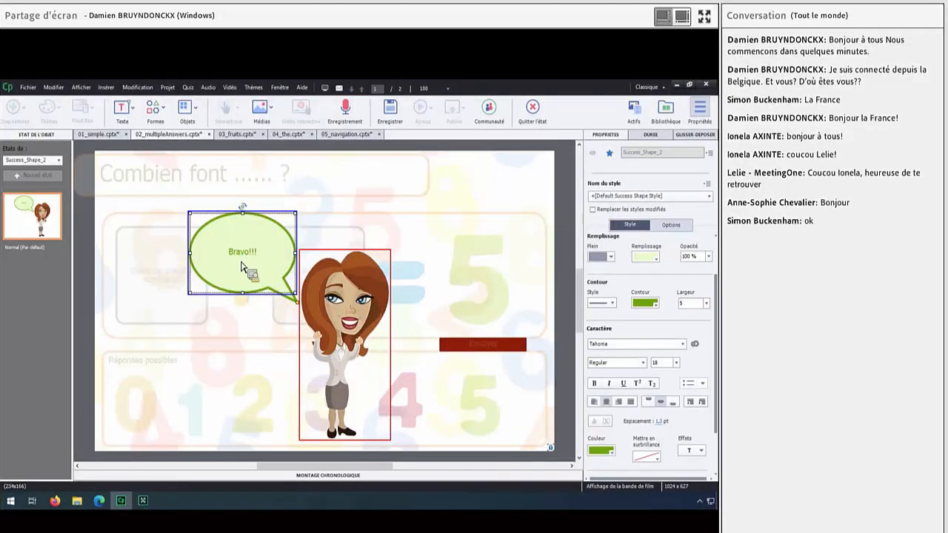
pyautogui.click(537, 111)
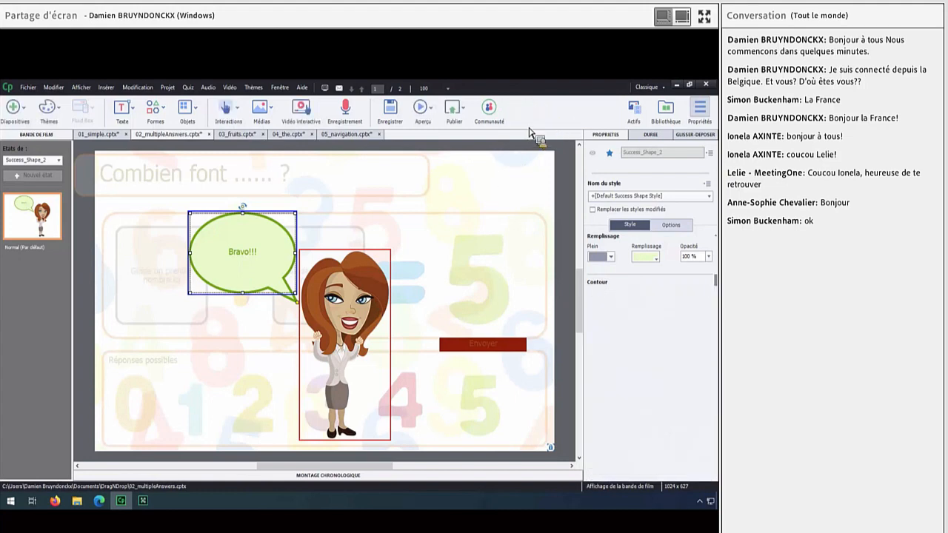
# - Open an HTML5 preview of the project with the restyled success caption in the browser
pyautogui.click(423, 110)
pyautogui.click(434, 141)
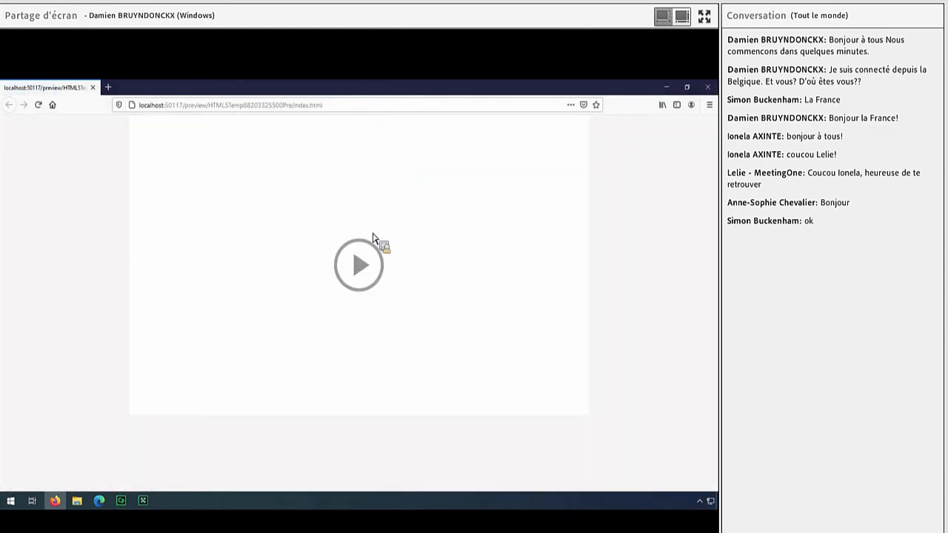
# - Play the preview, fill the addition with 1 and 4, and submit the answer
pyautogui.click(371, 281)
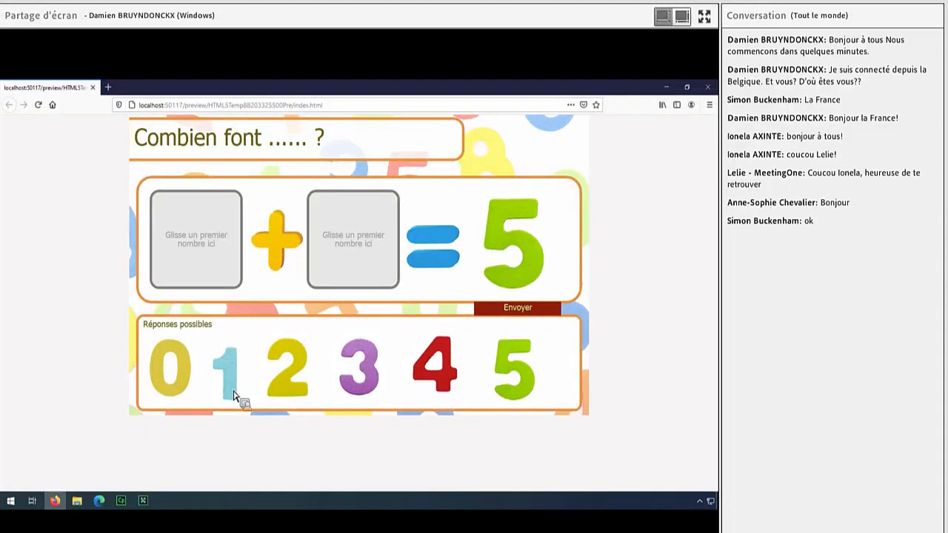
pyautogui.moveTo(234, 392); pyautogui.dragTo(200, 244)
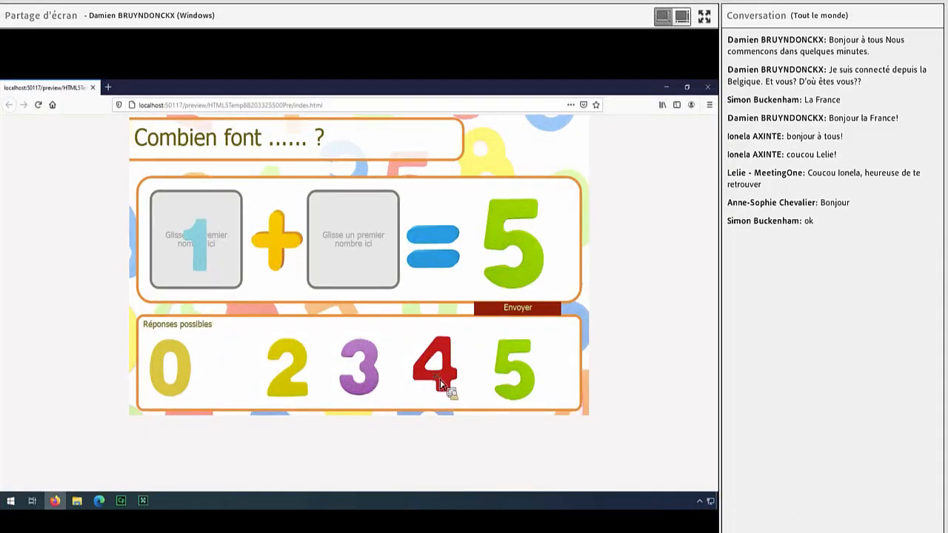
pyautogui.moveTo(440, 379); pyautogui.dragTo(326, 271)
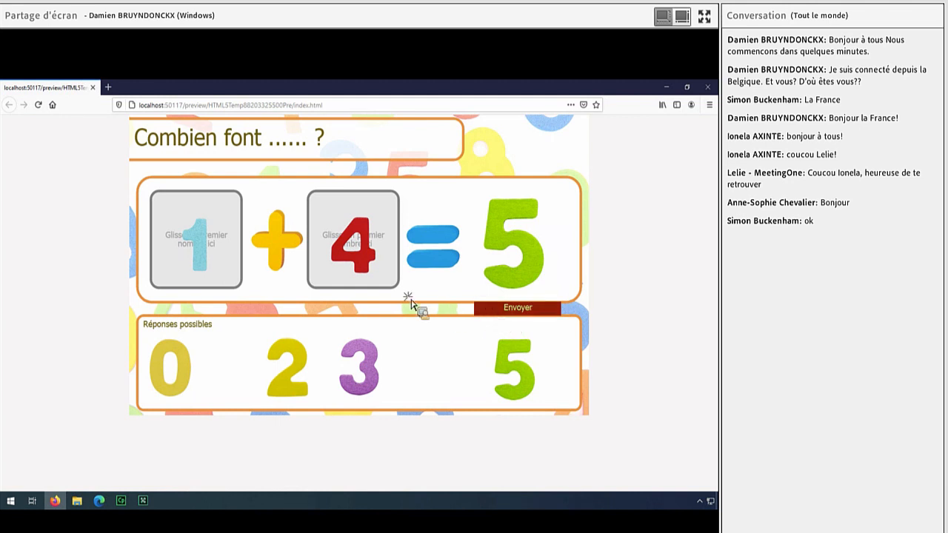
pyautogui.click(518, 316)
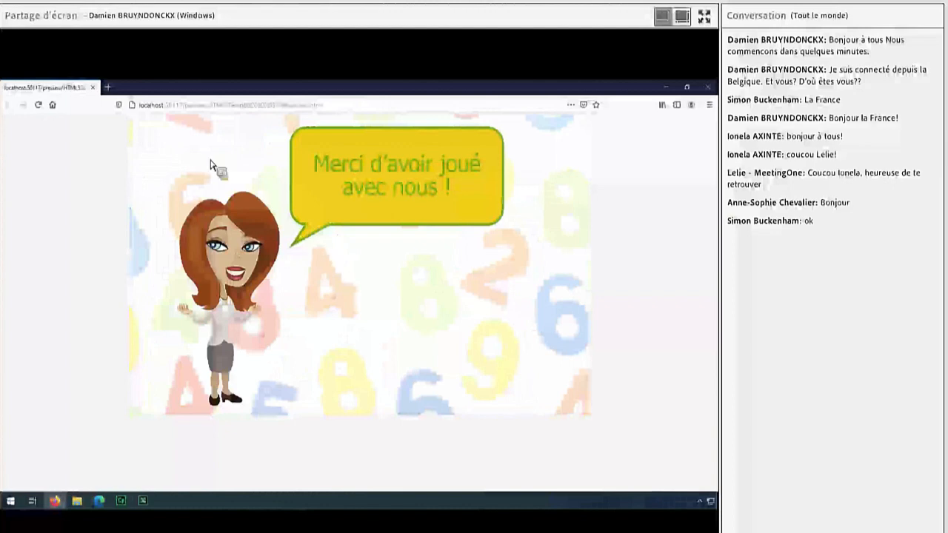
# - Reload and replay the preview, submit 3 and 2 as the answer, and close the preview
pyautogui.click(39, 105)
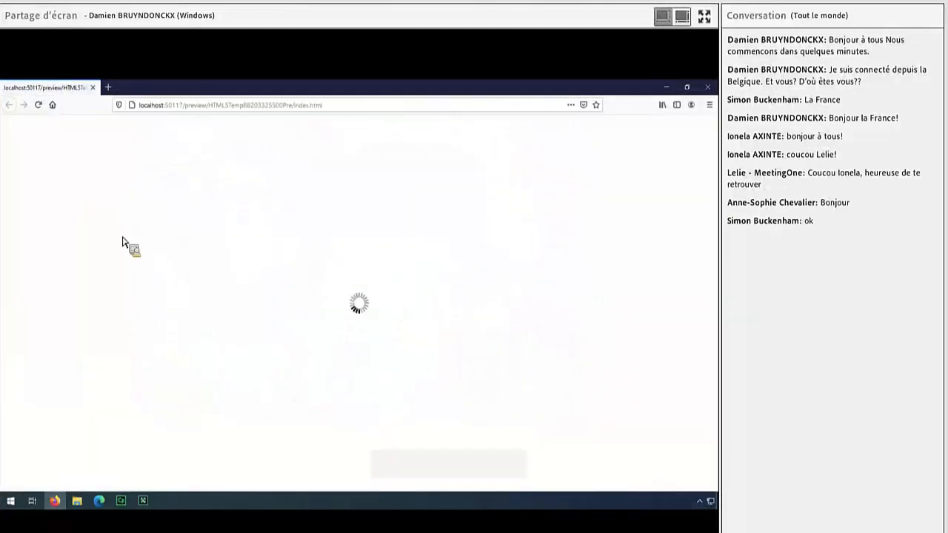
pyautogui.click(368, 284)
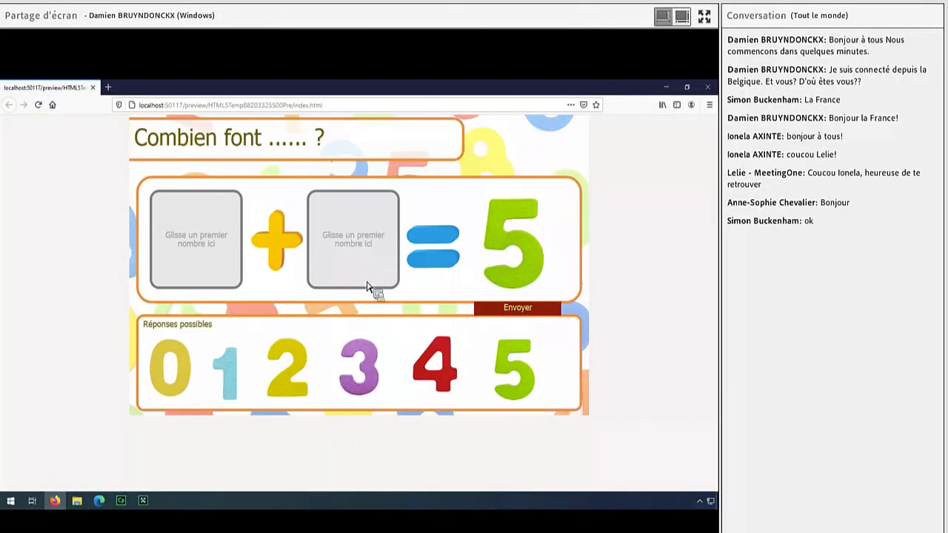
pyautogui.moveTo(382, 392); pyautogui.dragTo(241, 275)
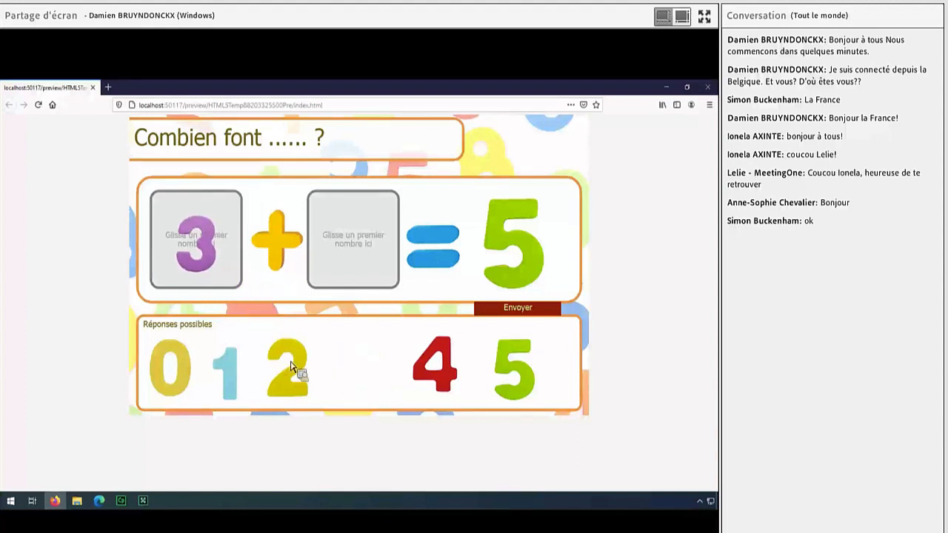
pyautogui.moveTo(294, 372); pyautogui.dragTo(359, 257)
pyautogui.click(519, 310)
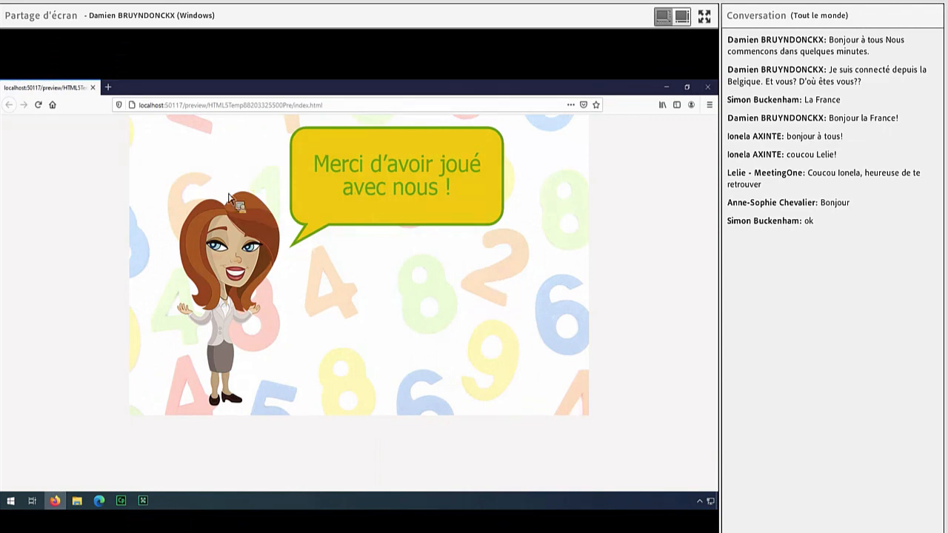
pyautogui.click(710, 90)
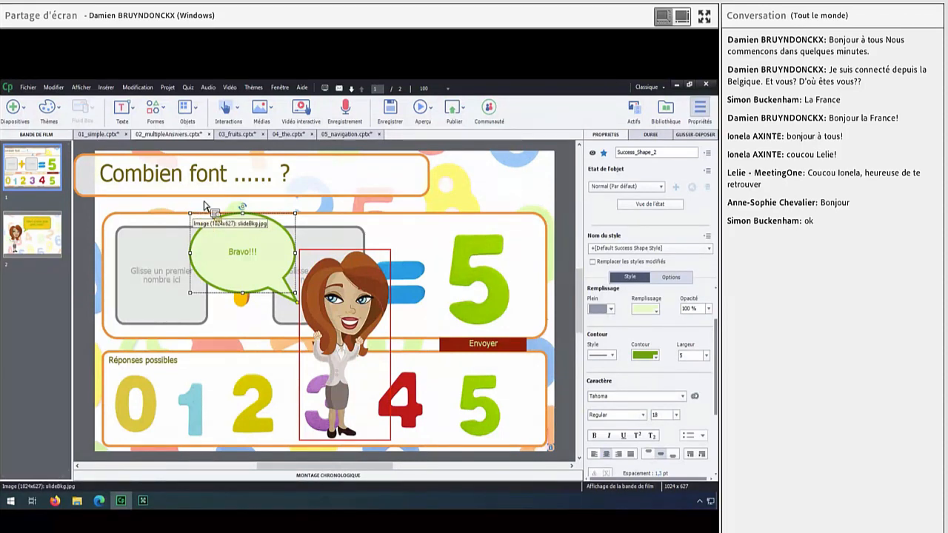
# - Switch to the 03_fruits.cptx project and start a new drag-and-drop interaction on its first slide
pyautogui.click(237, 134)
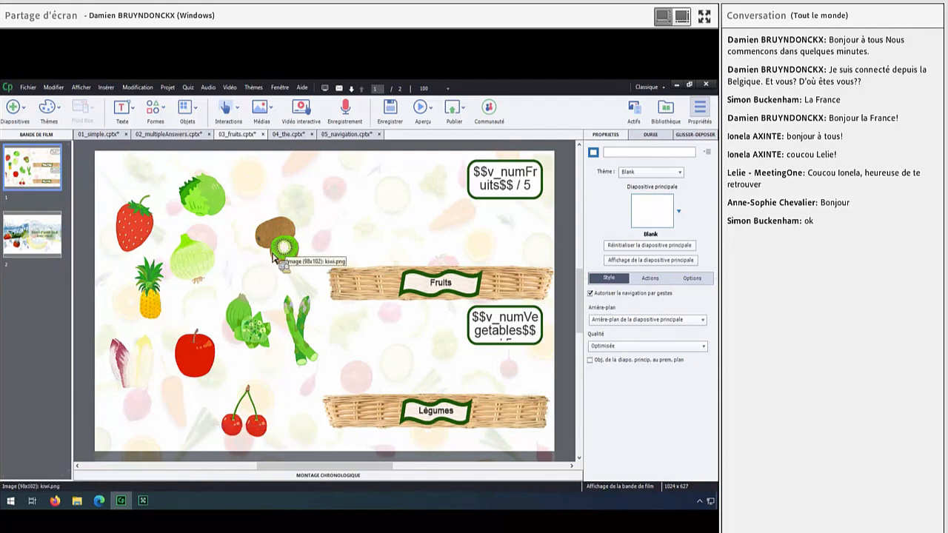
pyautogui.click(228, 111)
pyautogui.click(238, 185)
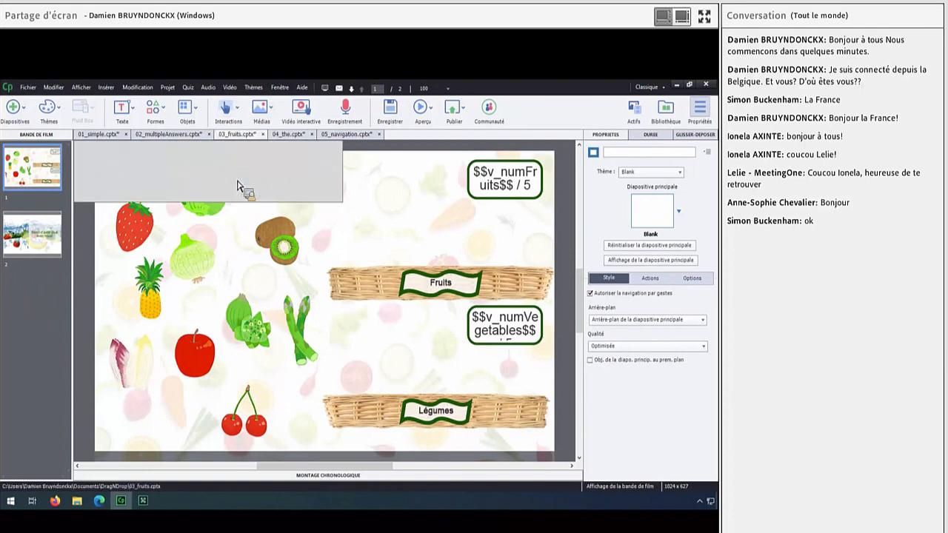
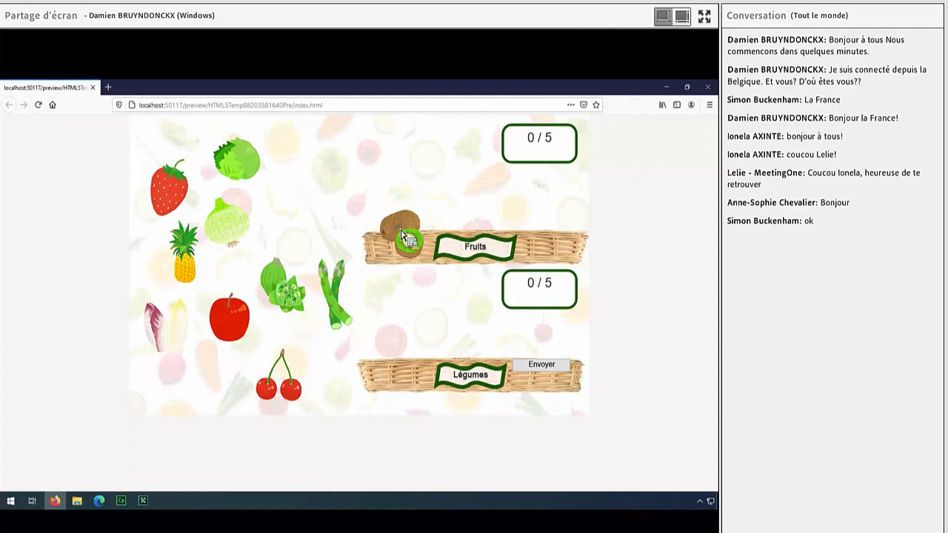
# - Test the preview by placing the kiwi and strawberry in Fruits and the asparagus and artichoke in Légumes, then close it
pyautogui.moveTo(401, 235); pyautogui.dragTo(402, 235)
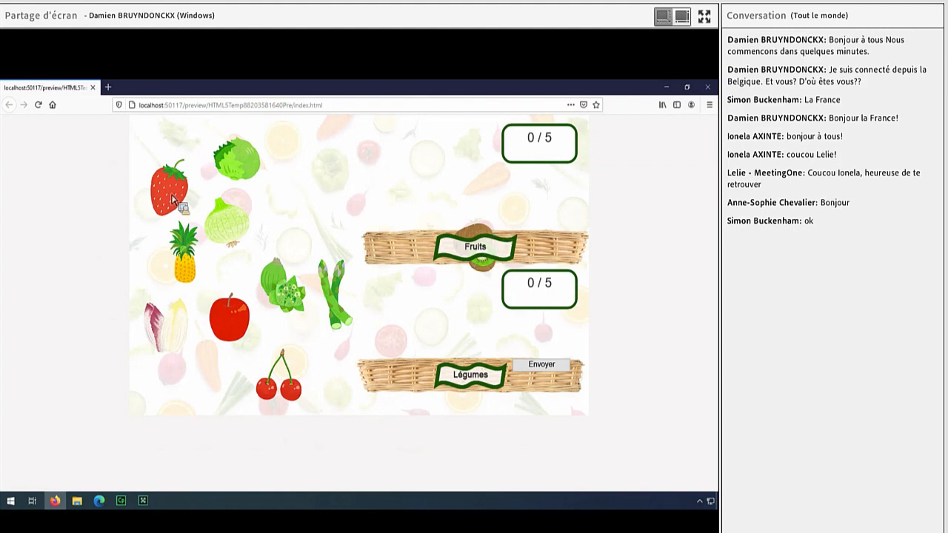
pyautogui.moveTo(171, 198); pyautogui.dragTo(571, 247)
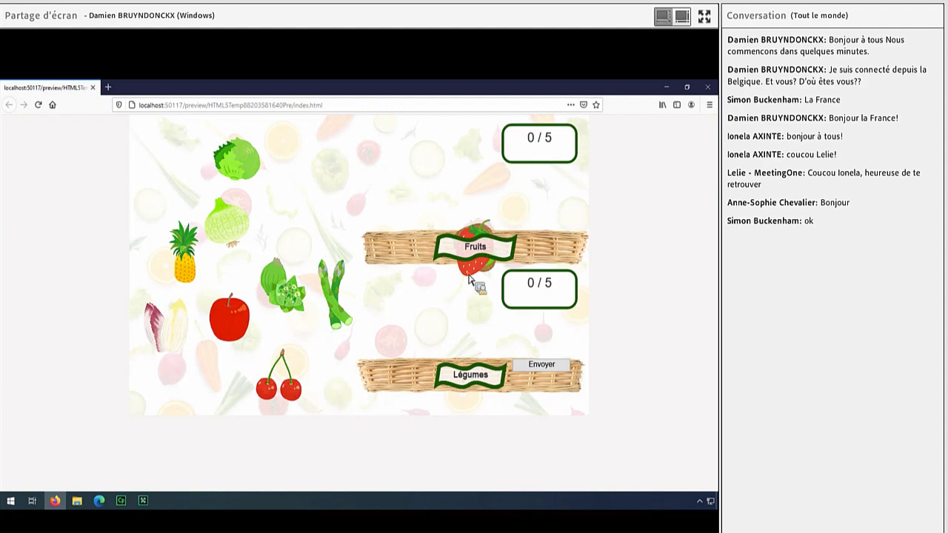
pyautogui.moveTo(348, 314); pyautogui.dragTo(444, 366)
pyautogui.moveTo(310, 311); pyautogui.dragTo(473, 381)
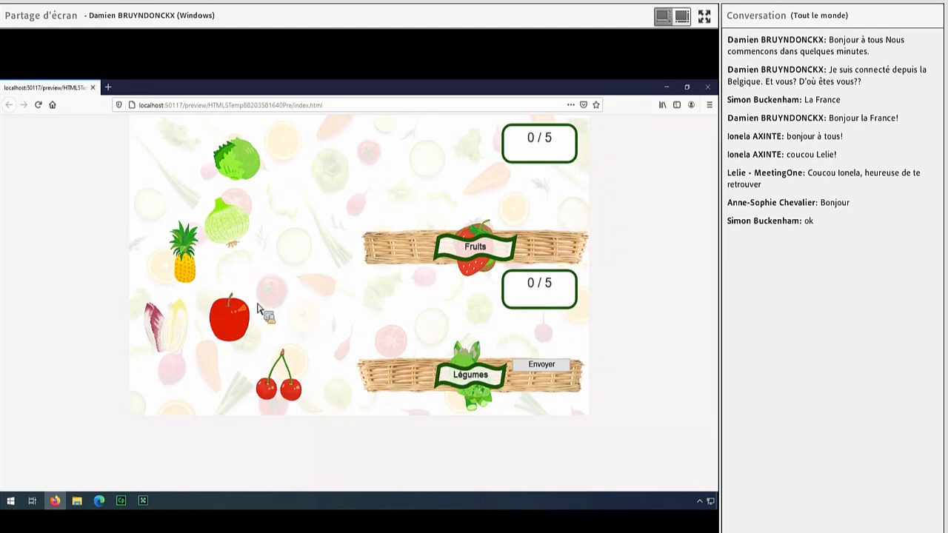
pyautogui.click(93, 88)
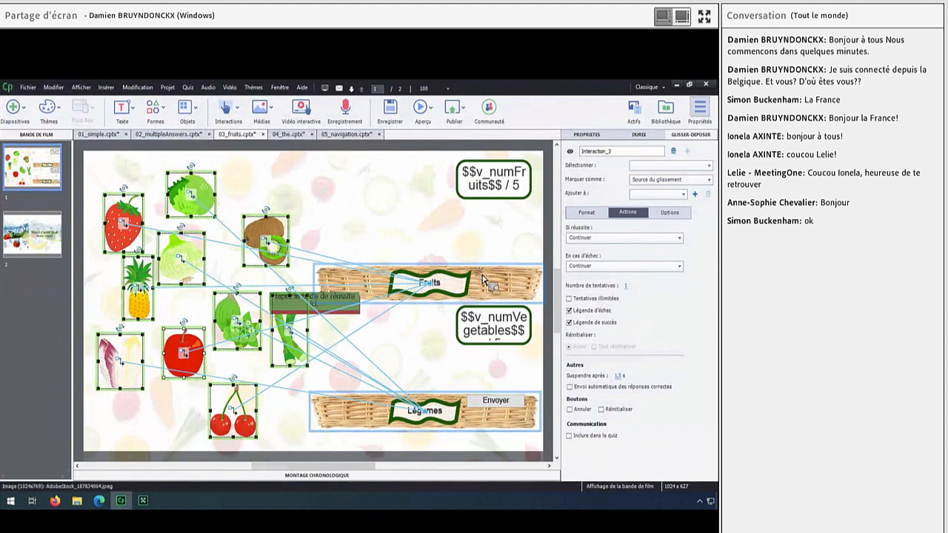
# - Set the Fruits basket's drop depth to Arrière plan and its snap position to Mosaïque with the second tile layout
pyautogui.click(496, 291)
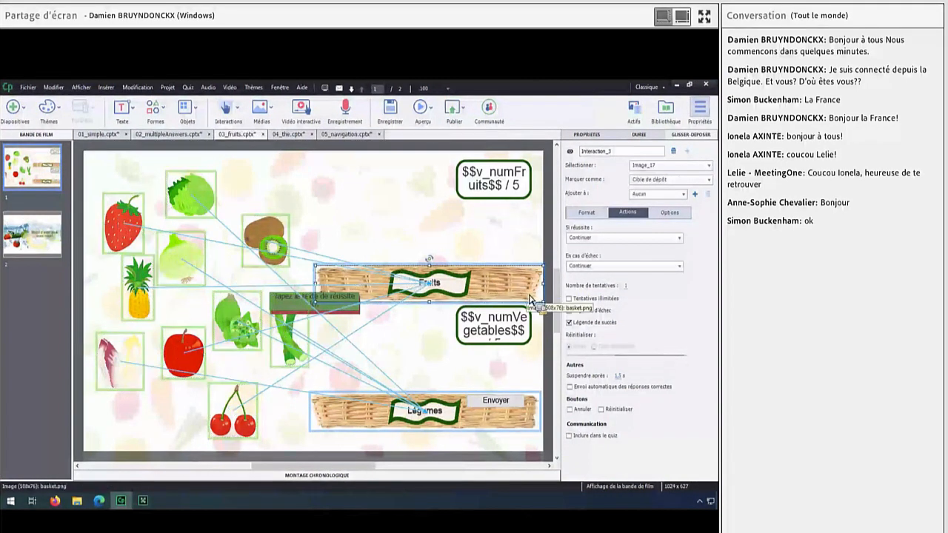
pyautogui.click(585, 213)
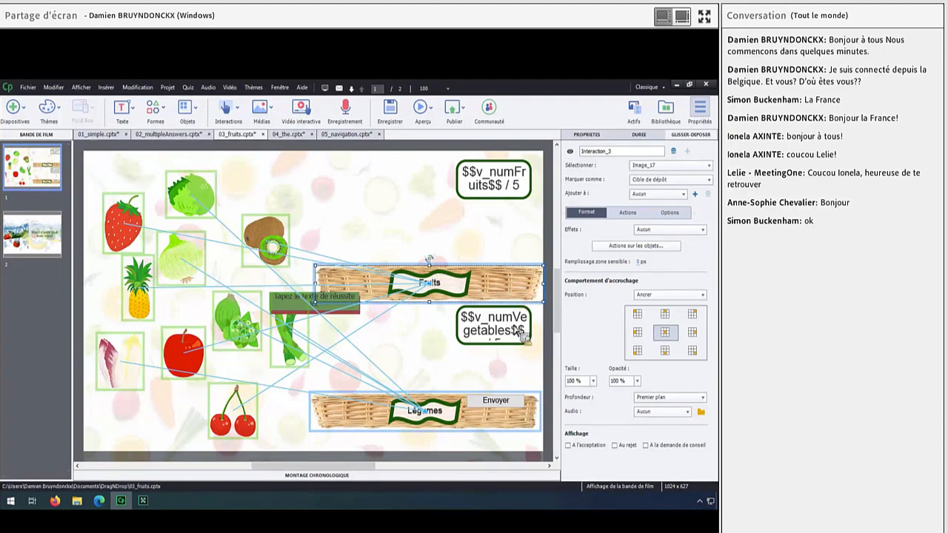
pyautogui.click(679, 401)
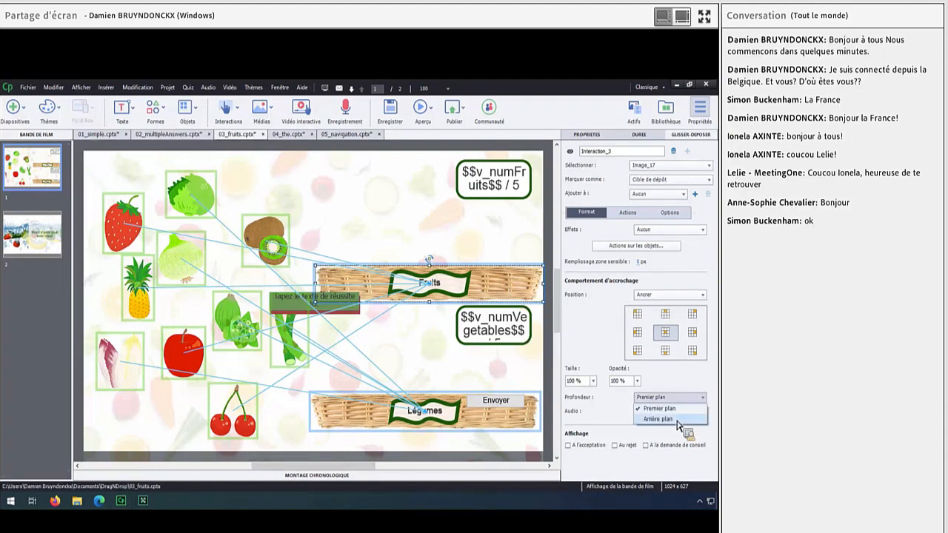
pyautogui.click(679, 419)
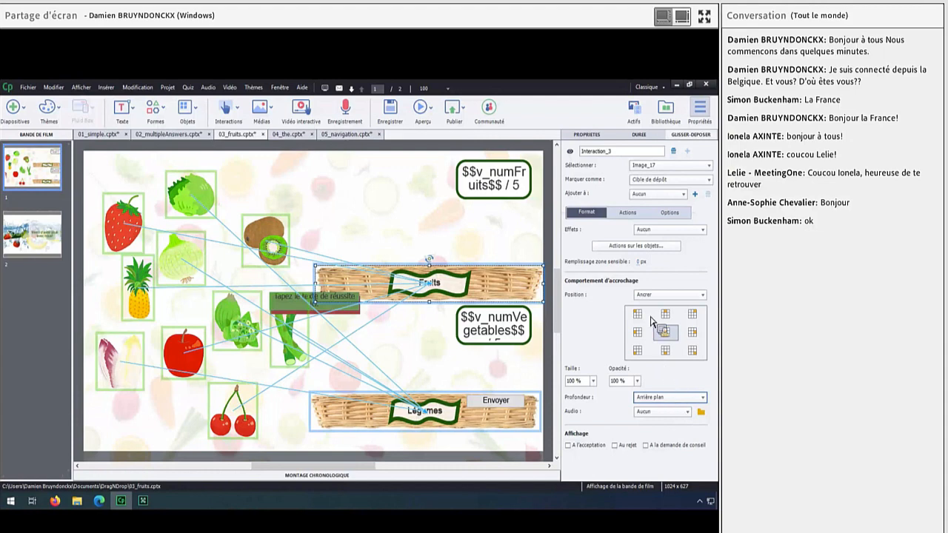
pyautogui.click(663, 295)
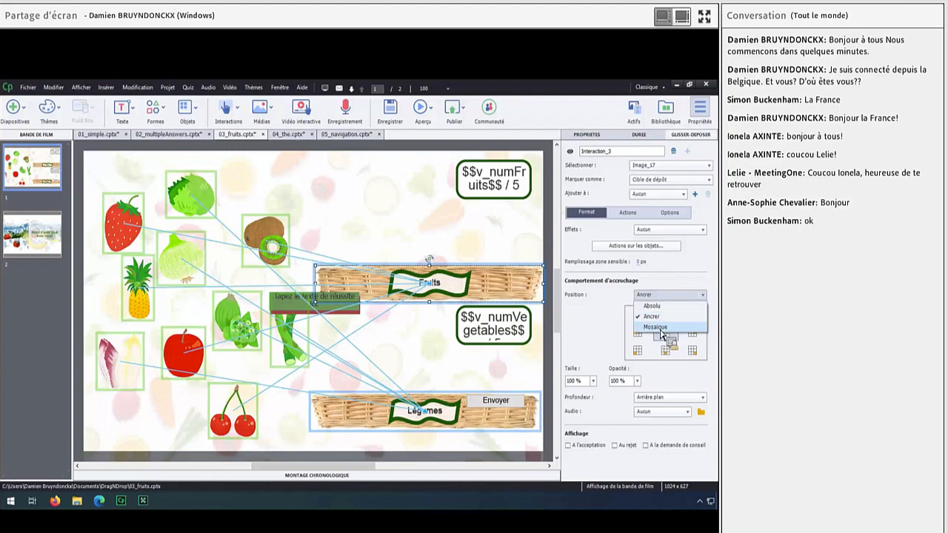
pyautogui.click(655, 327)
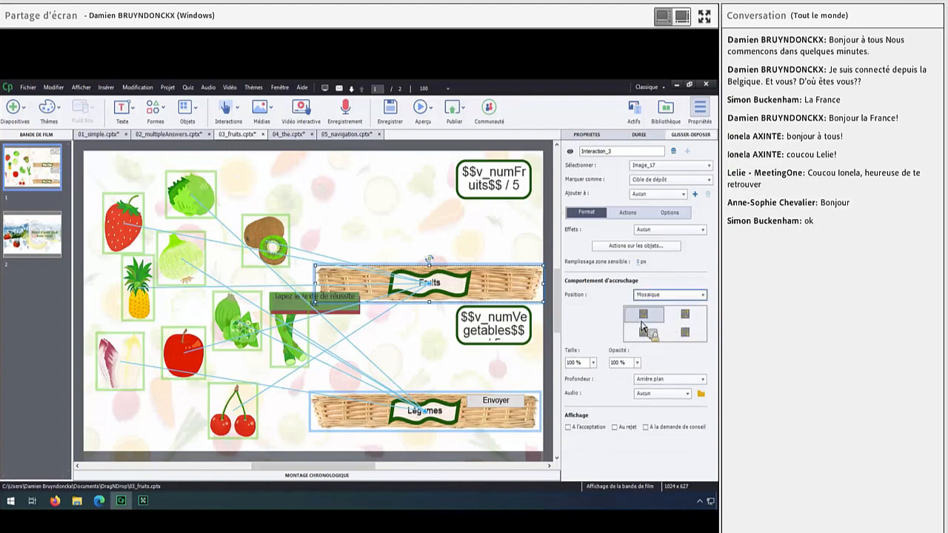
pyautogui.click(685, 318)
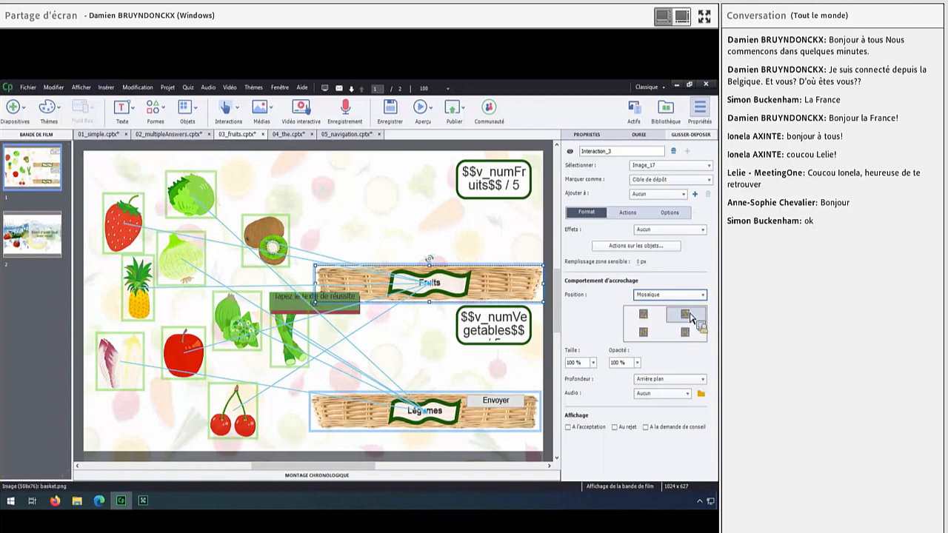
# - Give the Légumes basket the Mosaïque snap position with the second tile layout and the Arrière plan depth
pyautogui.click(497, 428)
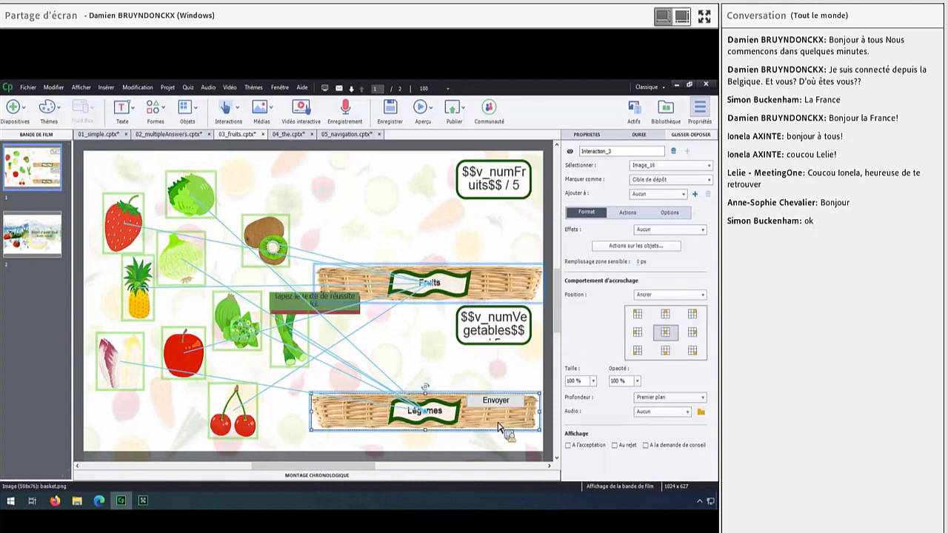
pyautogui.click(659, 295)
pyautogui.click(656, 327)
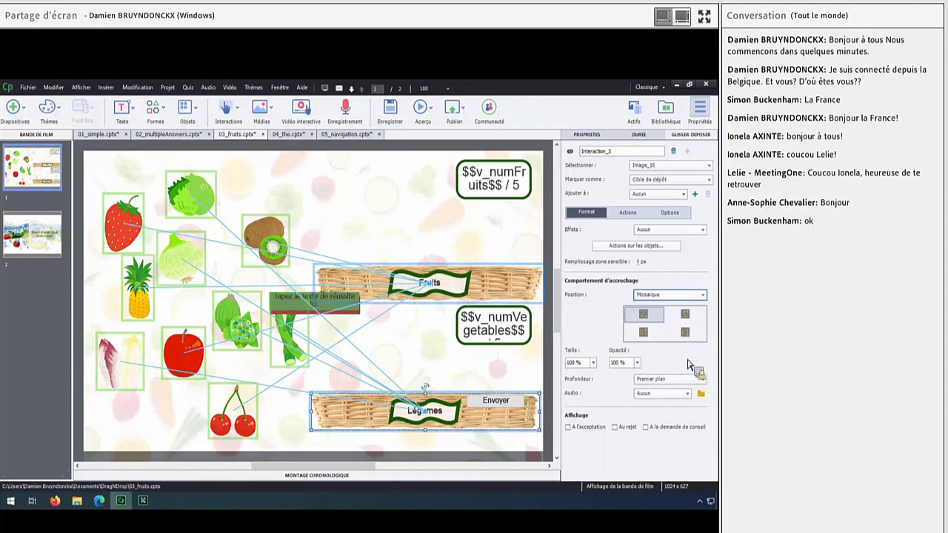
pyautogui.click(667, 379)
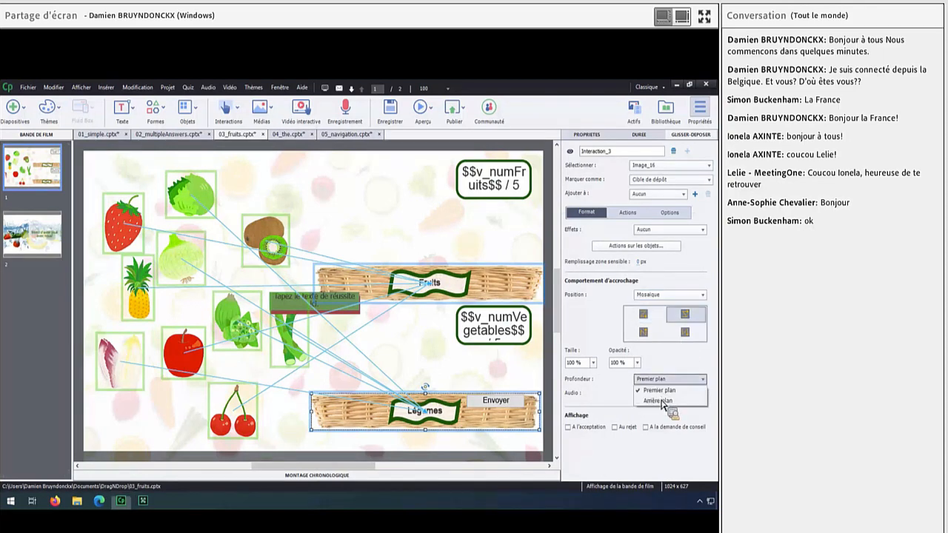
pyautogui.click(660, 402)
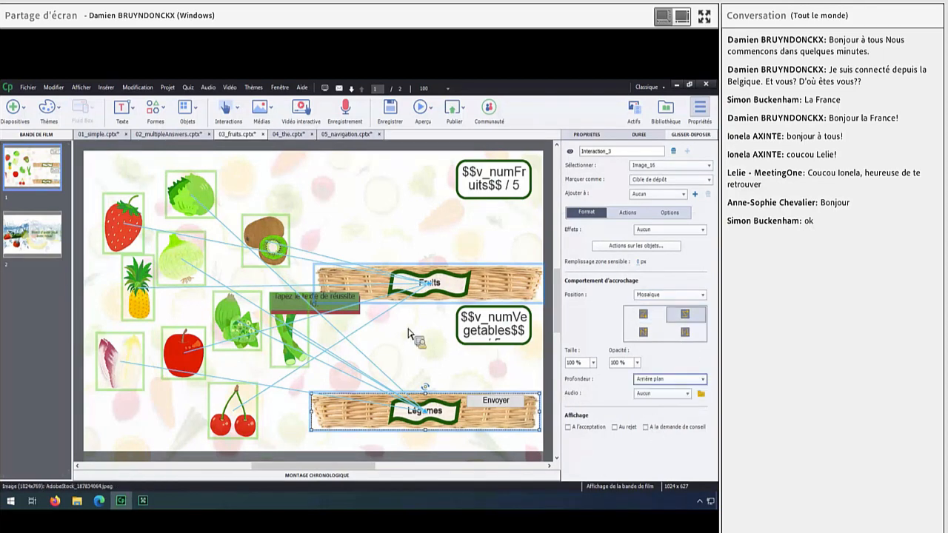
# - Open an HTML5 preview of the fruits and vegetables project in the browser and start playing it
pyautogui.click(425, 120)
pyautogui.click(429, 137)
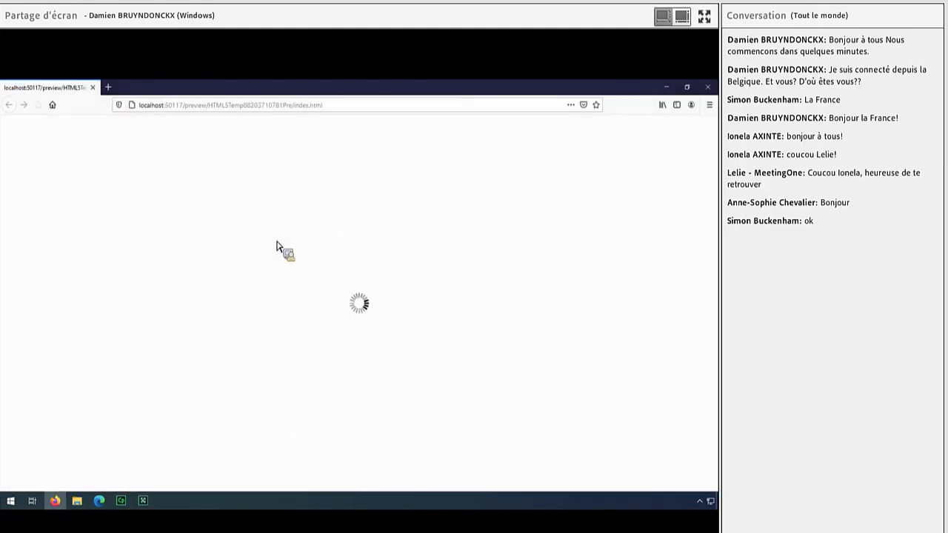
pyautogui.click(692, 186)
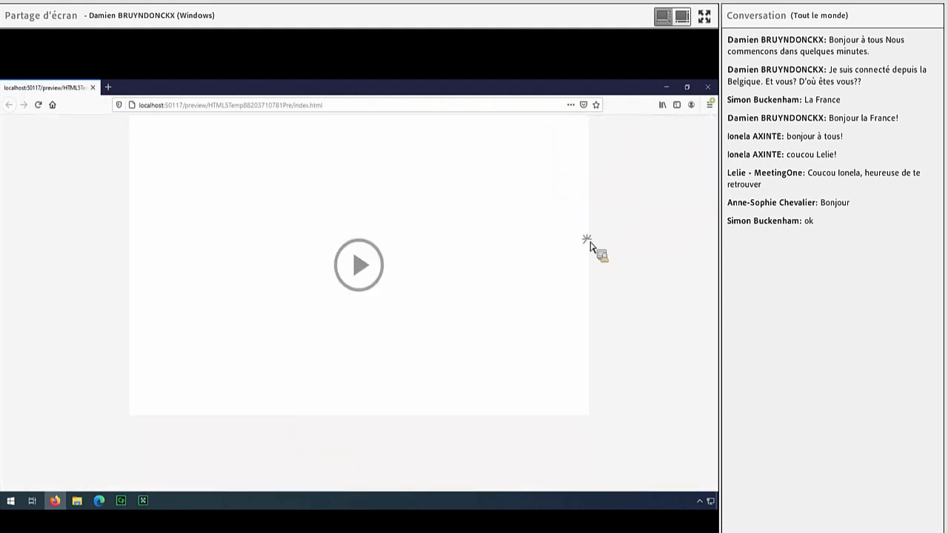
pyautogui.click(374, 270)
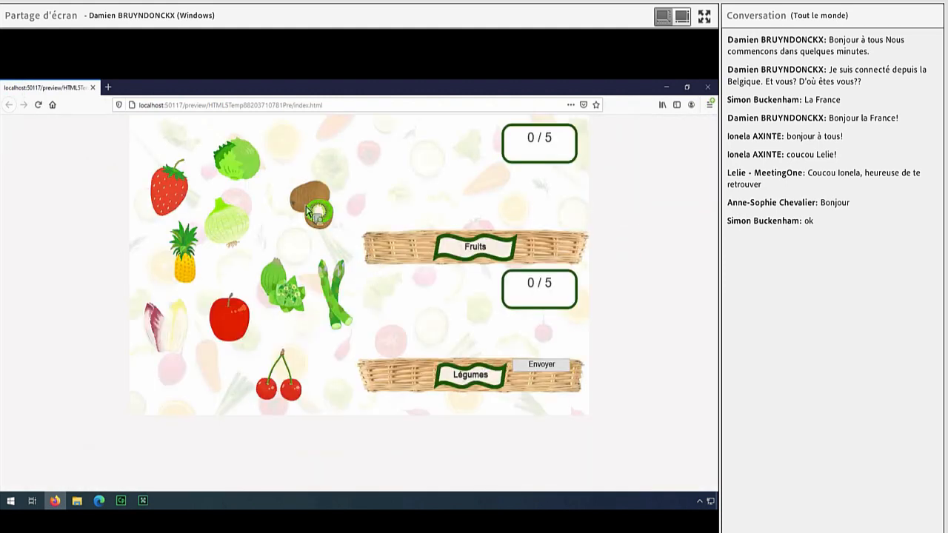
# - Test the Fruits basket by dropping the kiwi, strawberry, pineapple, apple and cherries into it
pyautogui.moveTo(333, 216); pyautogui.dragTo(404, 225)
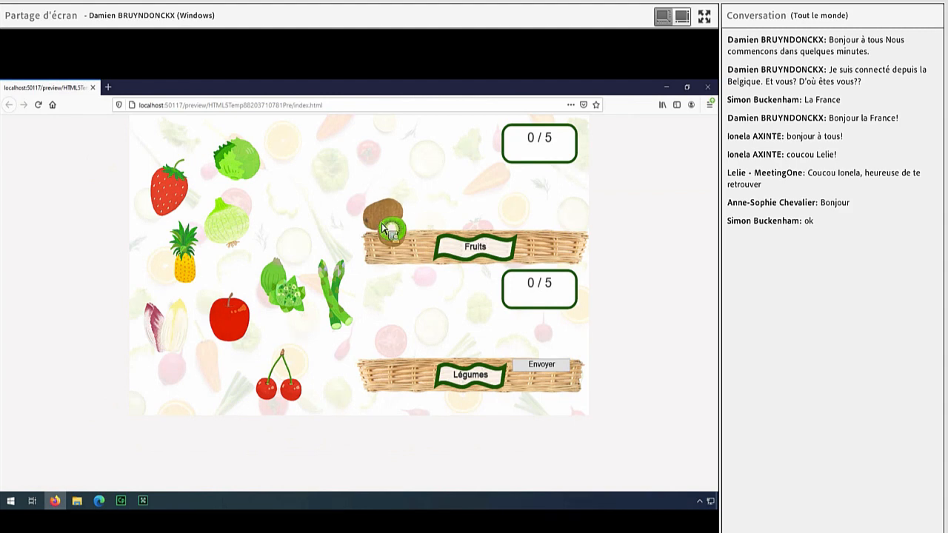
pyautogui.moveTo(172, 209); pyautogui.dragTo(416, 219)
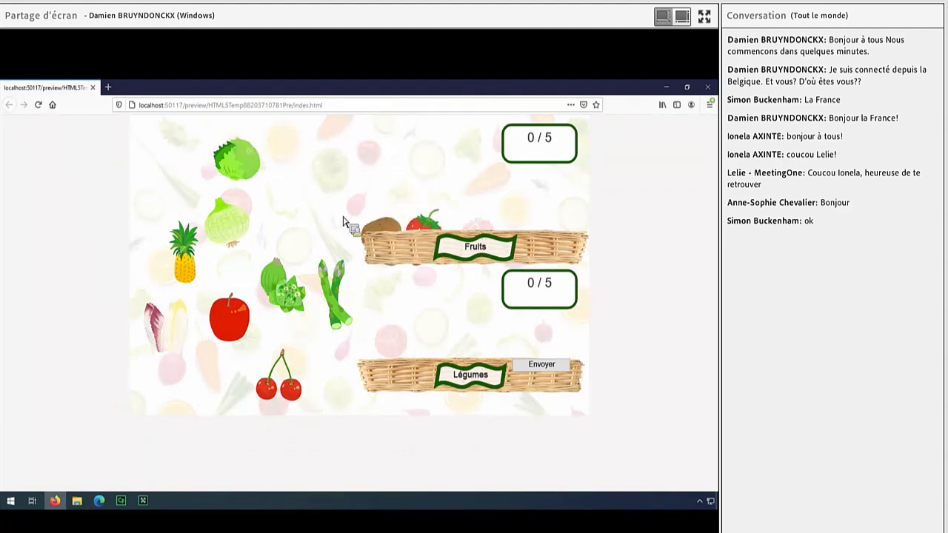
pyautogui.moveTo(189, 272); pyautogui.dragTo(444, 218)
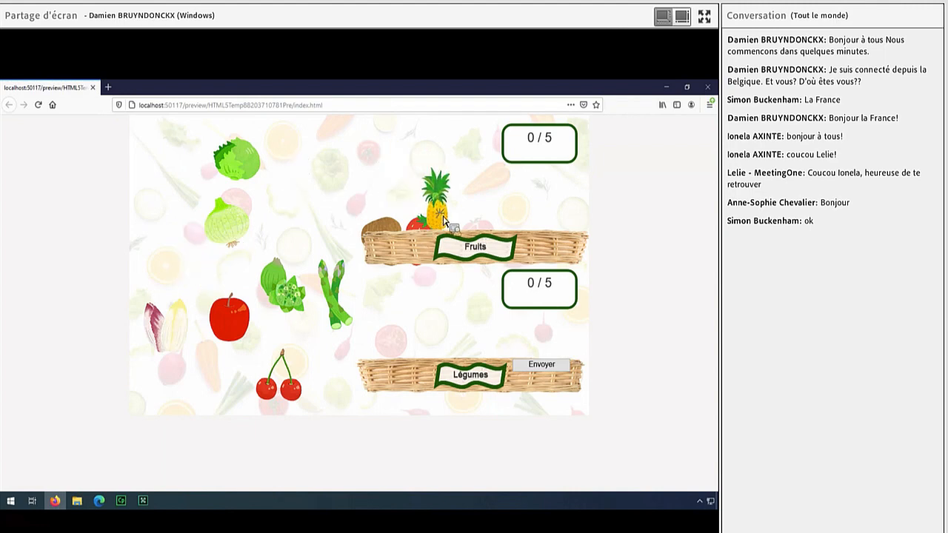
pyautogui.moveTo(238, 303); pyautogui.dragTo(478, 254)
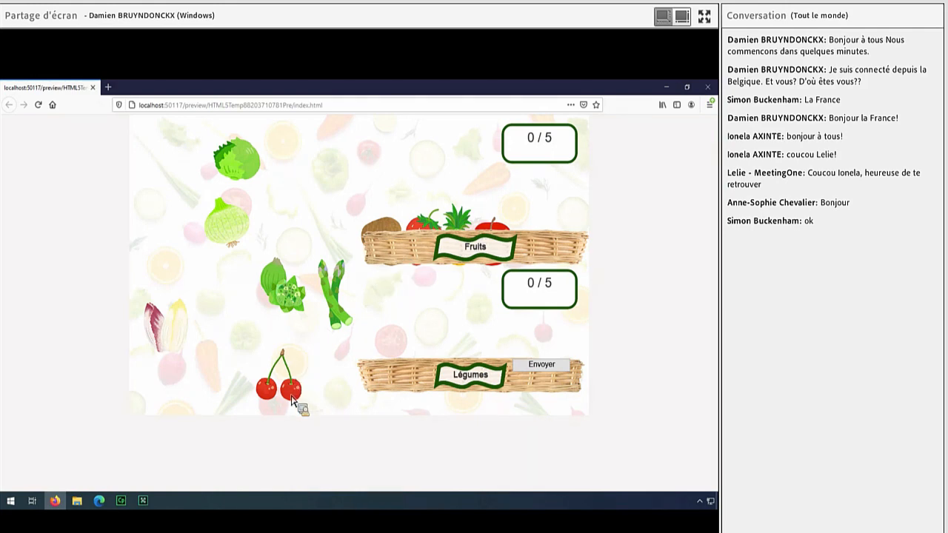
pyautogui.moveTo(291, 394); pyautogui.dragTo(556, 254)
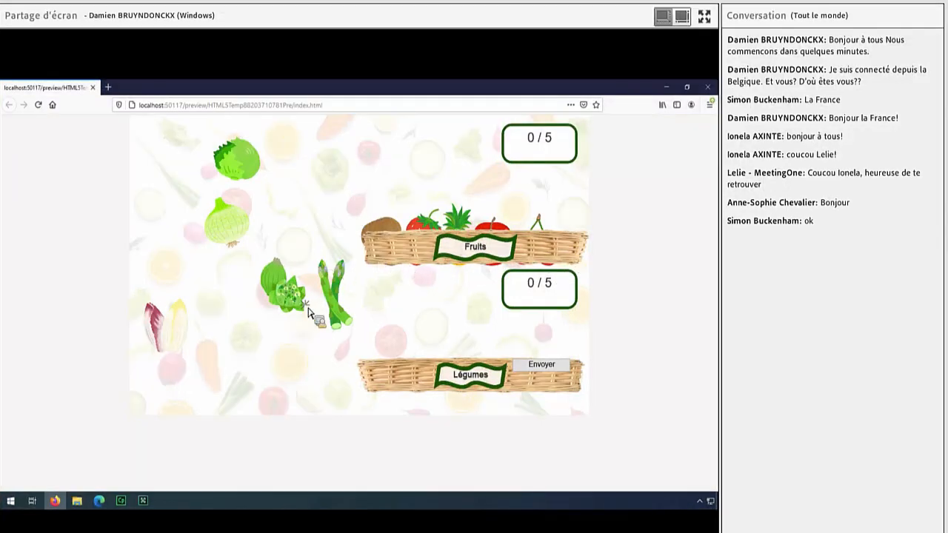
# - Test the Légumes basket by dropping the artichoke and asparagus into it, submit the incomplete answer and close the preview
pyautogui.moveTo(308, 311); pyautogui.dragTo(392, 367)
pyautogui.moveTo(339, 311); pyautogui.dragTo(422, 357)
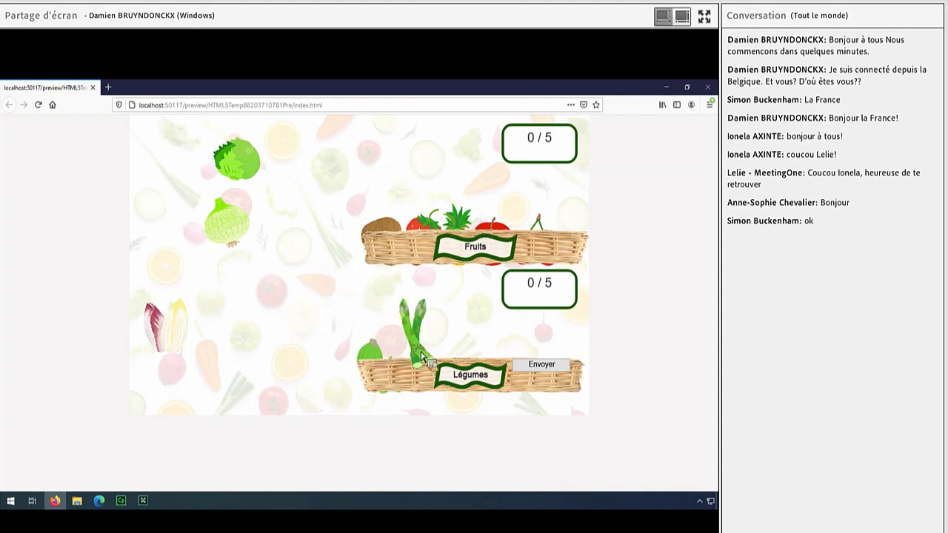
pyautogui.click(541, 364)
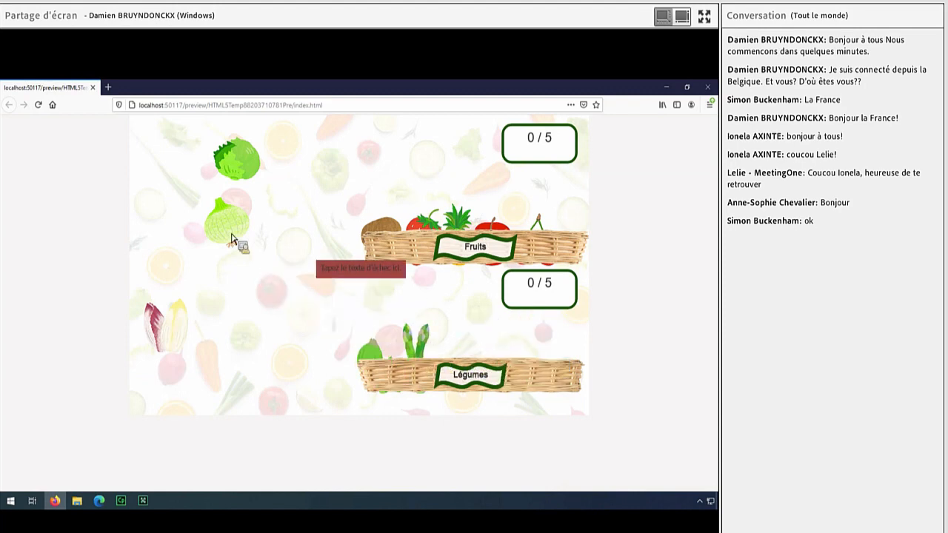
pyautogui.click(93, 87)
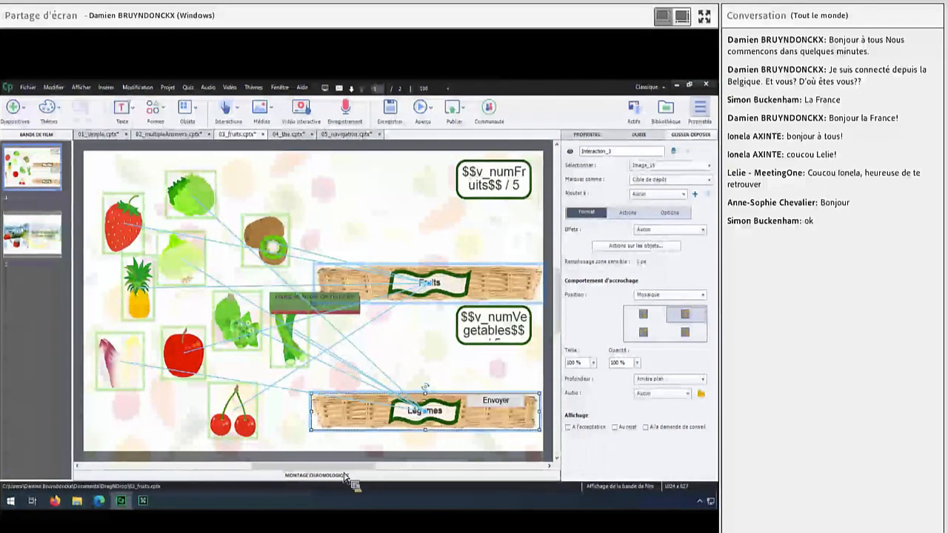
# - Move the Envoyer button off the Légumes basket to the empty lower-left corner of the slide
pyautogui.click(501, 406)
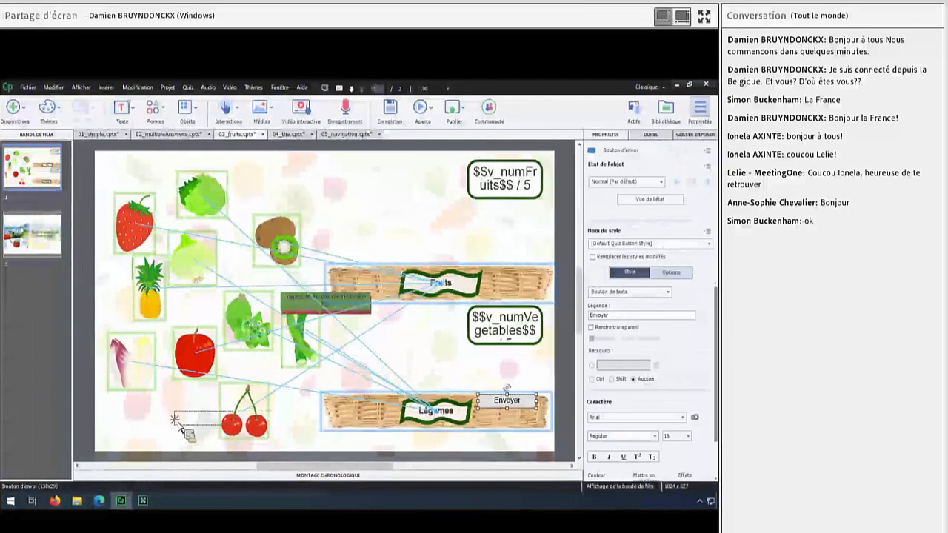
pyautogui.moveTo(155, 489); pyautogui.dragTo(128, 436)
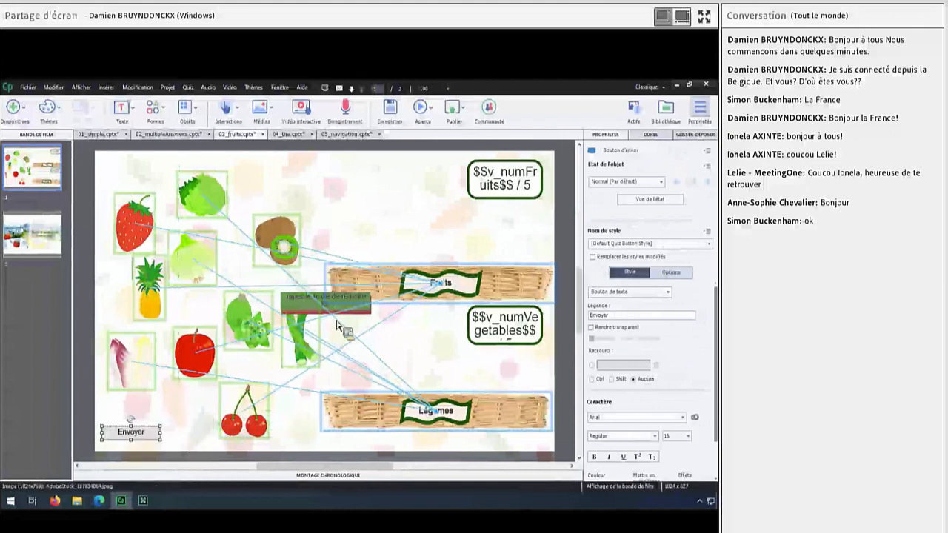
# - Set the snap position of both the Fruits and Légumes baskets to Absolu
pyautogui.click(536, 283)
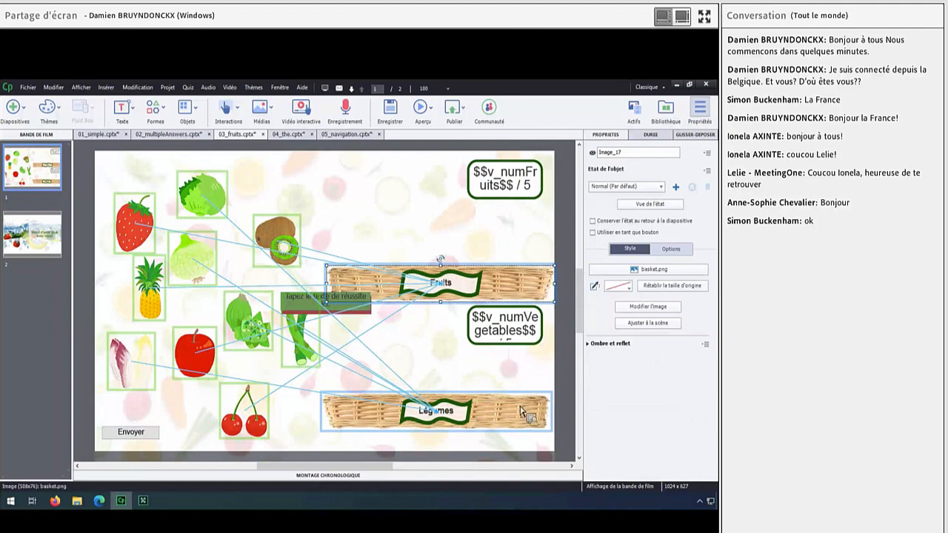
pyautogui.keyDown('shift'); pyautogui.click(552, 412); pyautogui.keyUp('shift')
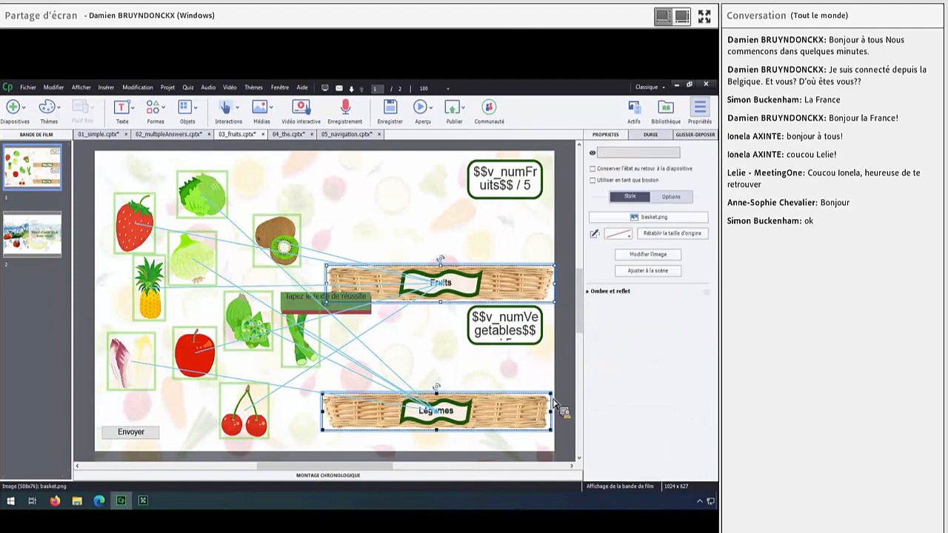
pyautogui.click(695, 136)
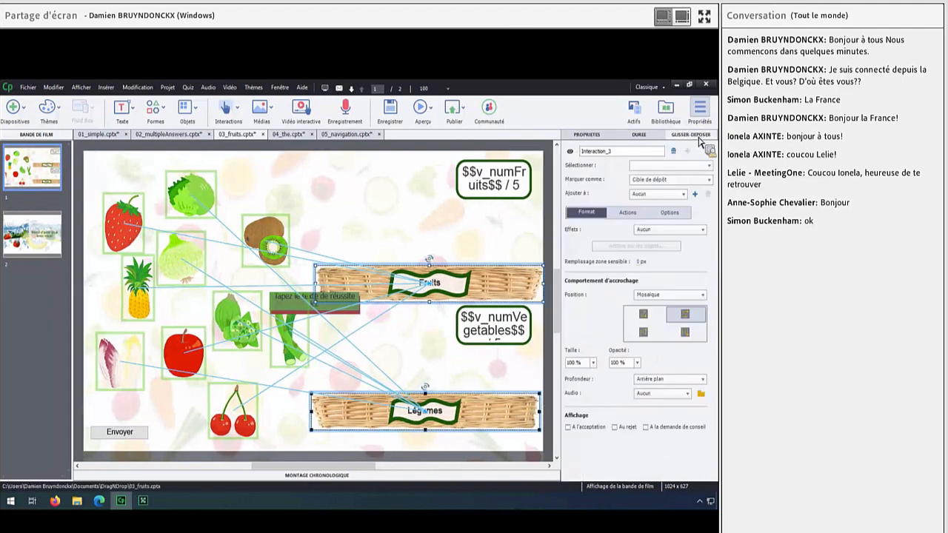
pyautogui.click(651, 296)
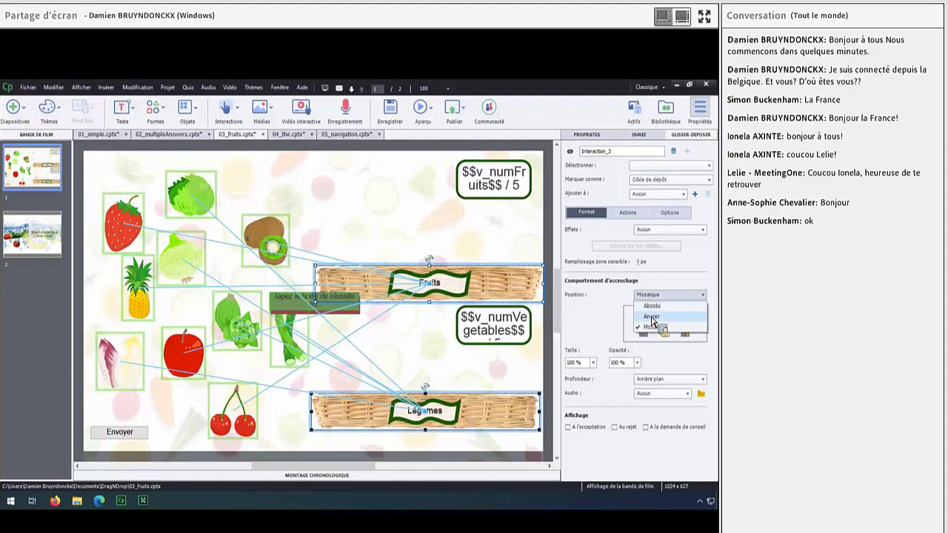
pyautogui.click(652, 307)
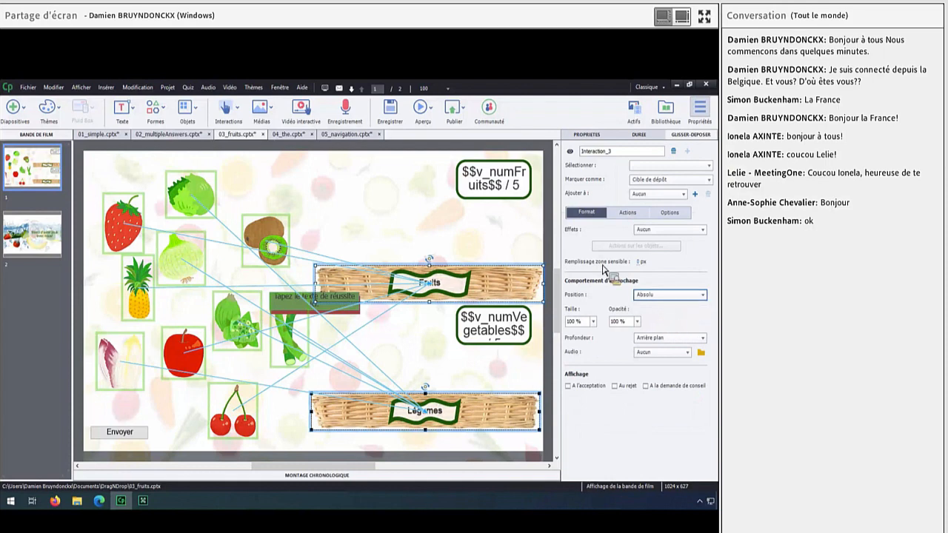
# - Open a new HTML5 preview of the project in the browser and start playing it
pyautogui.click(428, 119)
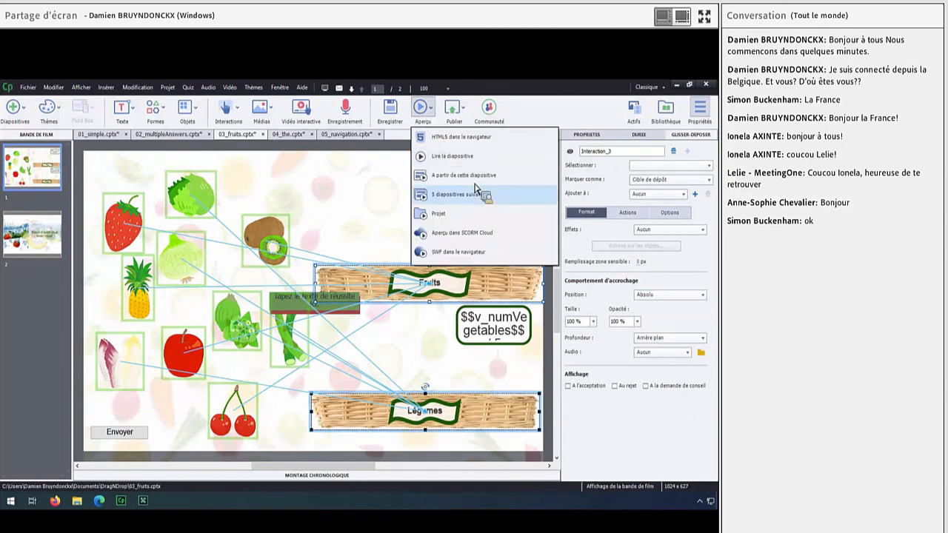
pyautogui.click(465, 138)
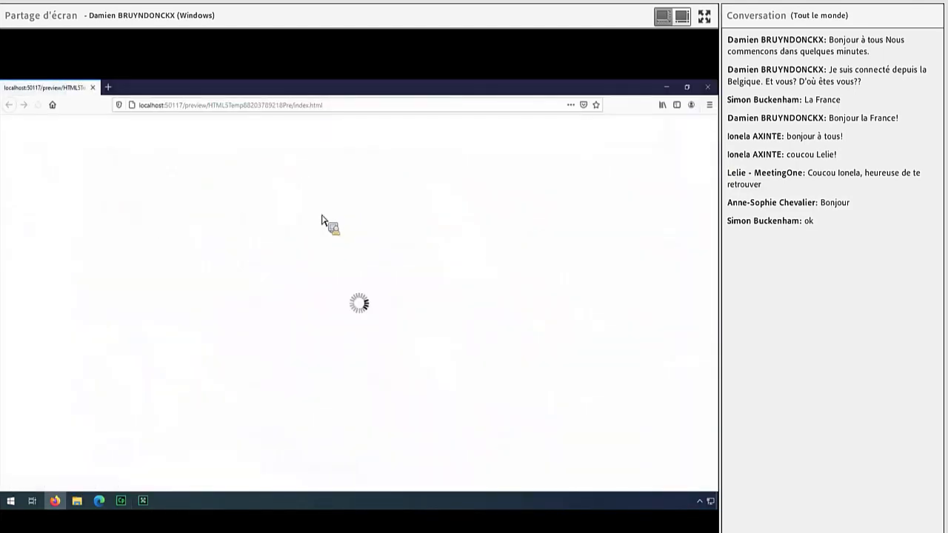
pyautogui.click(356, 266)
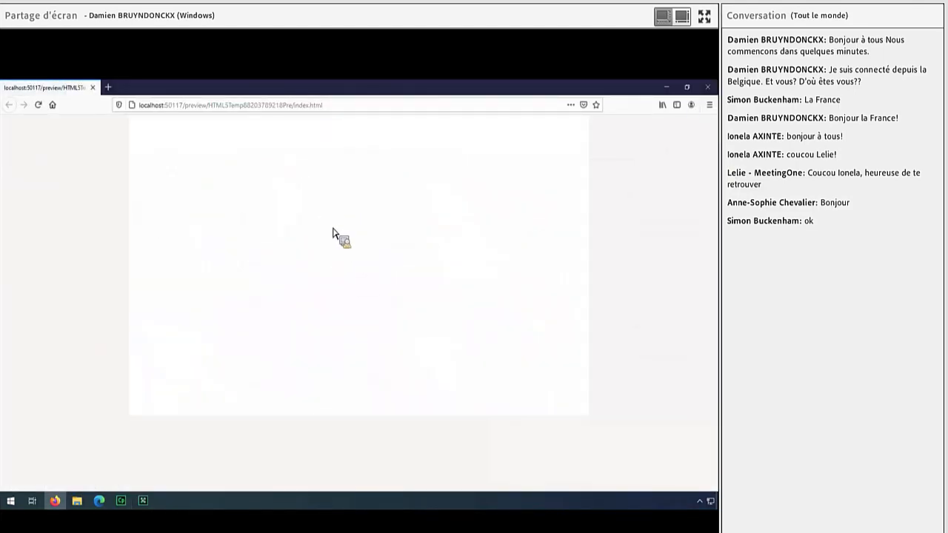
# - Drop the kiwi, strawberry, pineapple, apple and cherries at different spots along the Fruits basket to test absolute snapping
pyautogui.moveTo(329, 211); pyautogui.dragTo(420, 230)
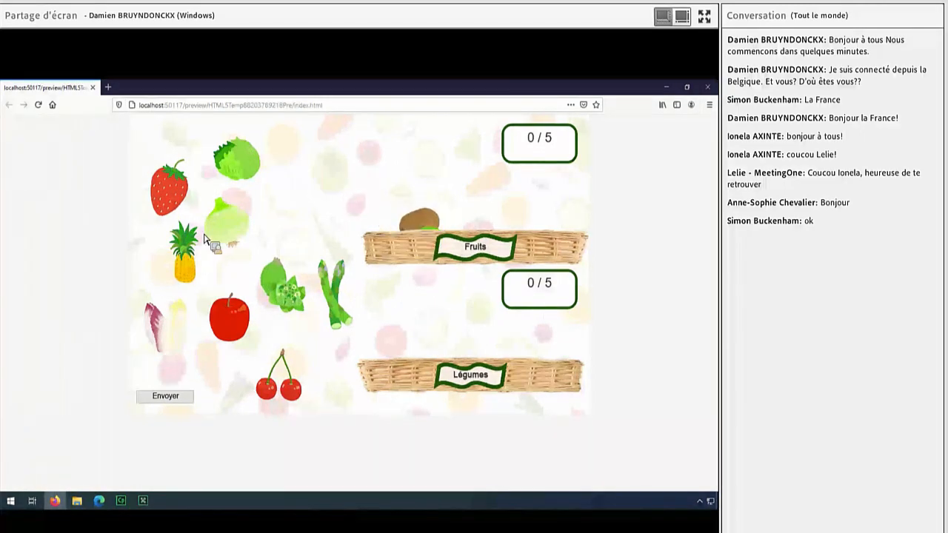
pyautogui.moveTo(178, 197); pyautogui.dragTo(556, 254)
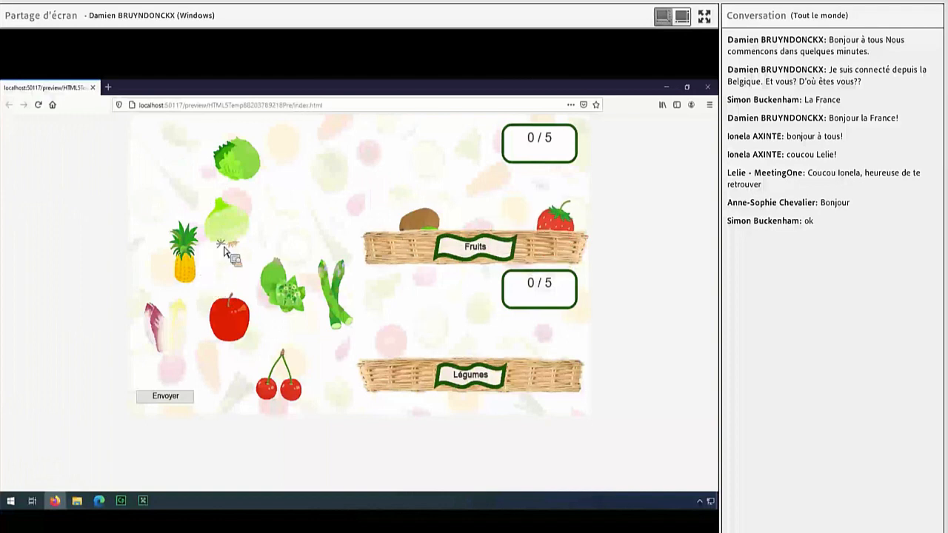
pyautogui.moveTo(185, 255); pyautogui.dragTo(465, 265)
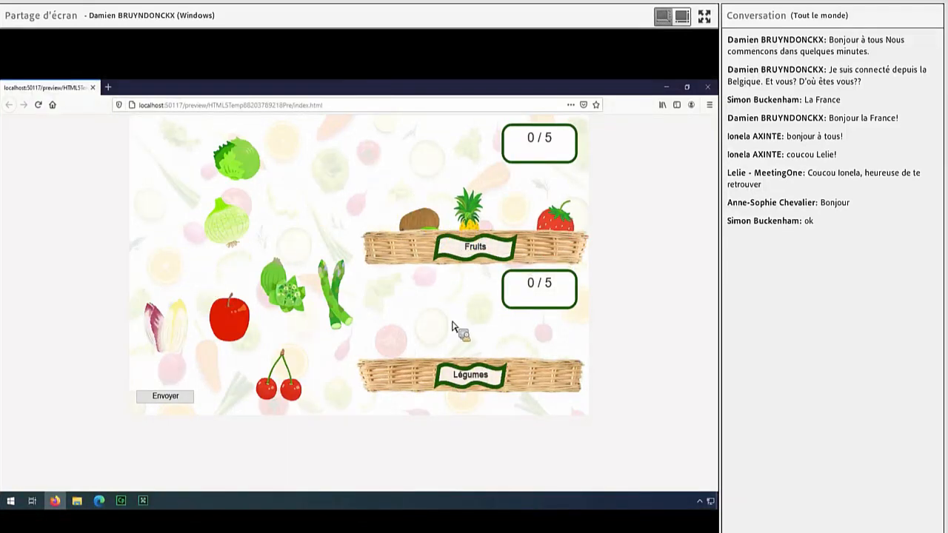
pyautogui.moveTo(231, 327); pyautogui.dragTo(398, 231)
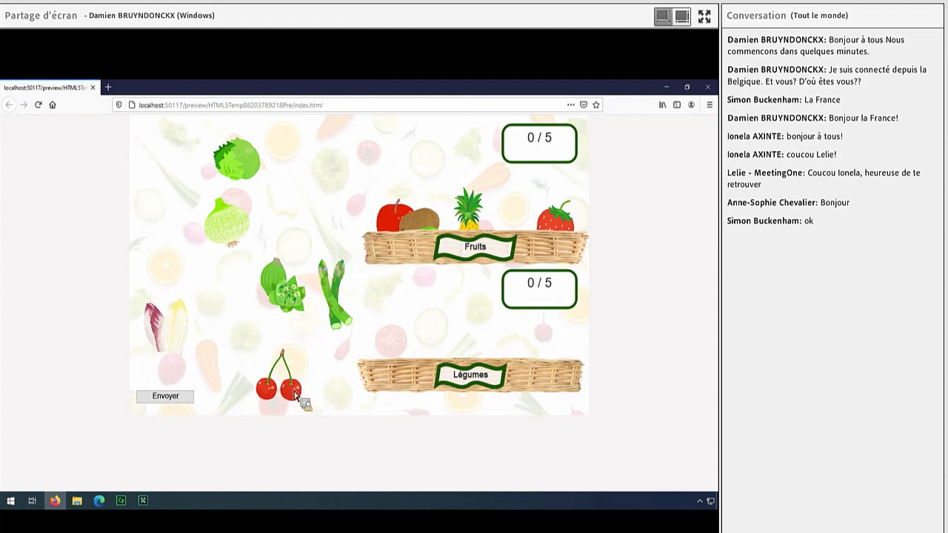
pyautogui.moveTo(295, 391); pyautogui.dragTo(504, 251)
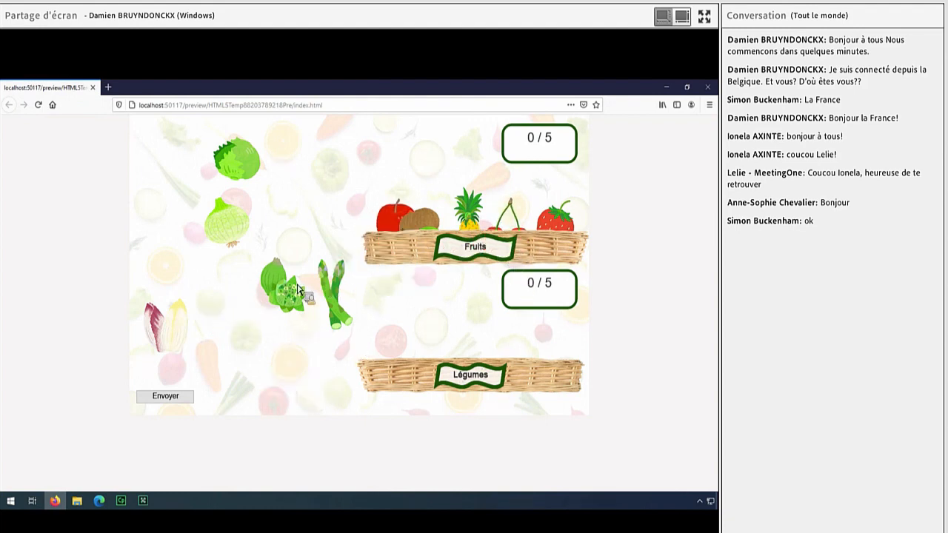
# - Drop the artichoke, asparagus, onion, lettuce and endive into the Légumes basket, submit the answer and close the preview
pyautogui.moveTo(381, 357); pyautogui.dragTo(381, 357)
pyautogui.moveTo(333, 310); pyautogui.dragTo(428, 357)
pyautogui.moveTo(248, 239); pyautogui.dragTo(456, 370)
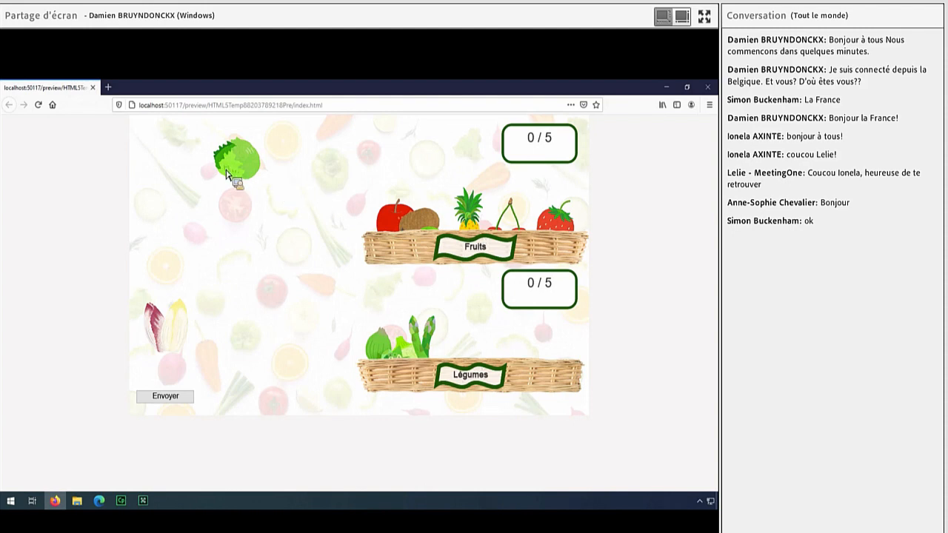
pyautogui.moveTo(237, 159); pyautogui.dragTo(394, 344)
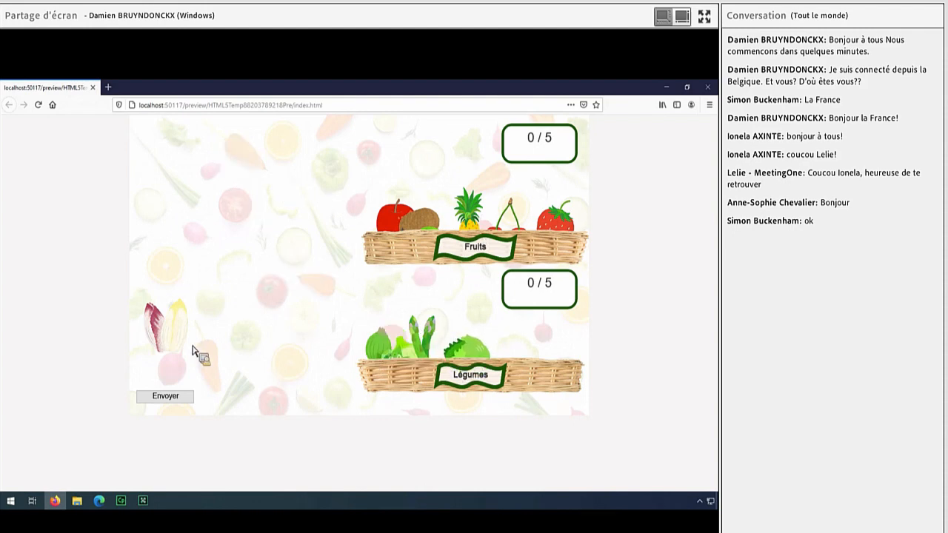
pyautogui.moveTo(166, 342); pyautogui.dragTo(442, 372)
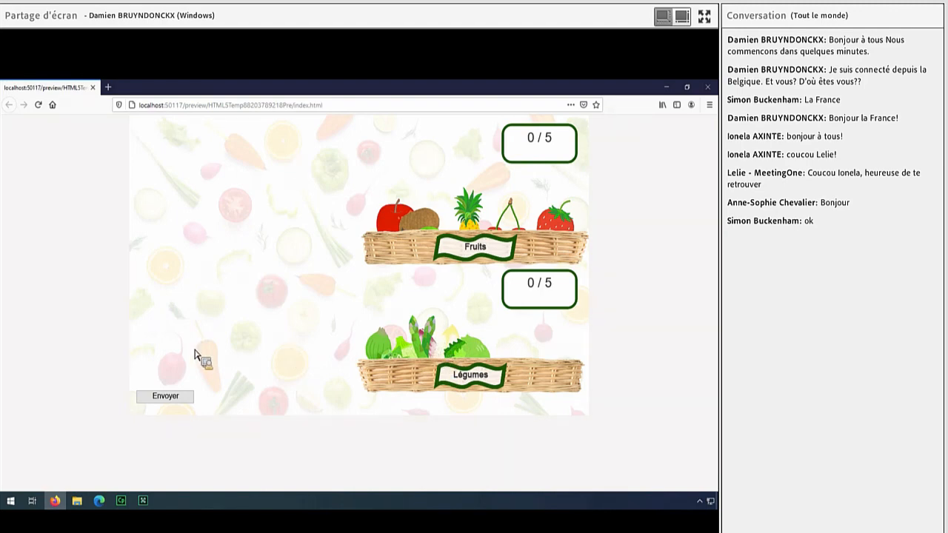
pyautogui.click(189, 398)
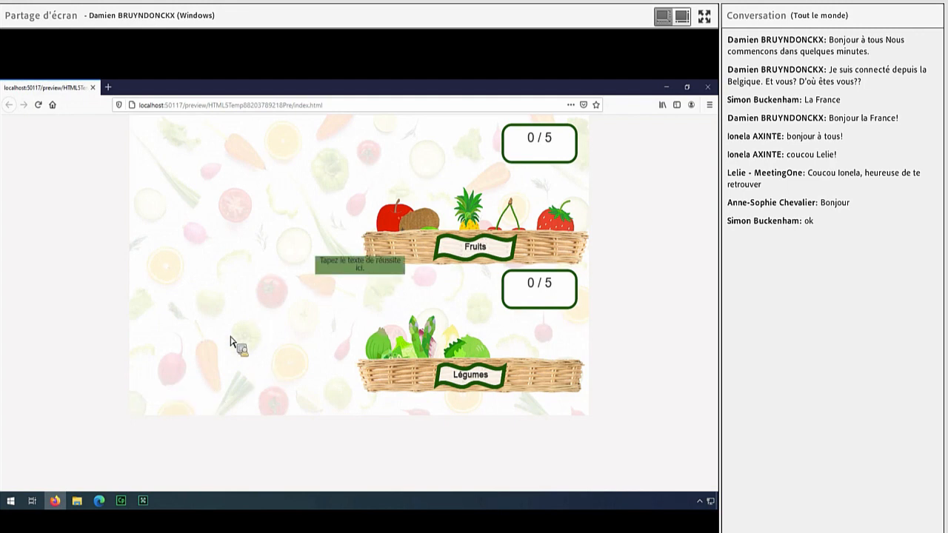
pyautogui.click(93, 88)
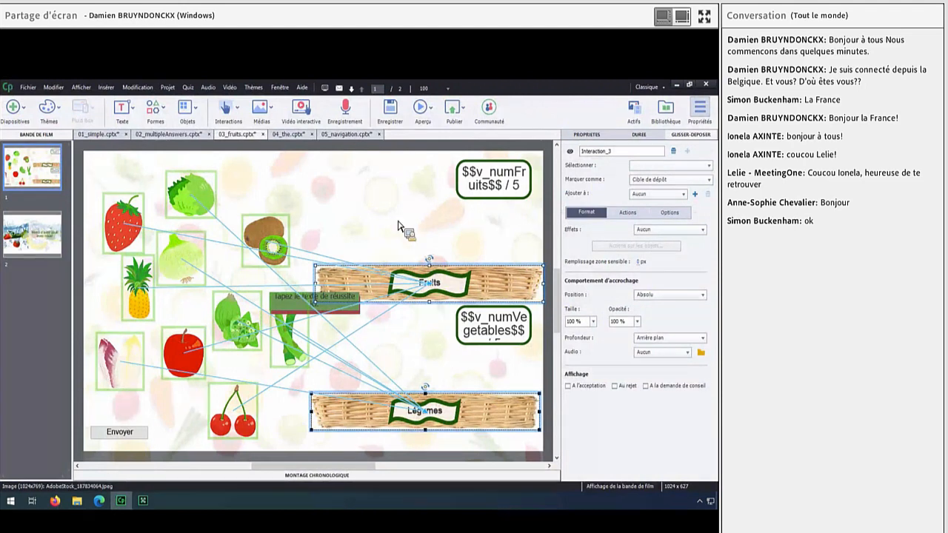
# - Disable the interaction's failure and success captions and enable Envoi automatique des réponses correctes
pyautogui.click(356, 226)
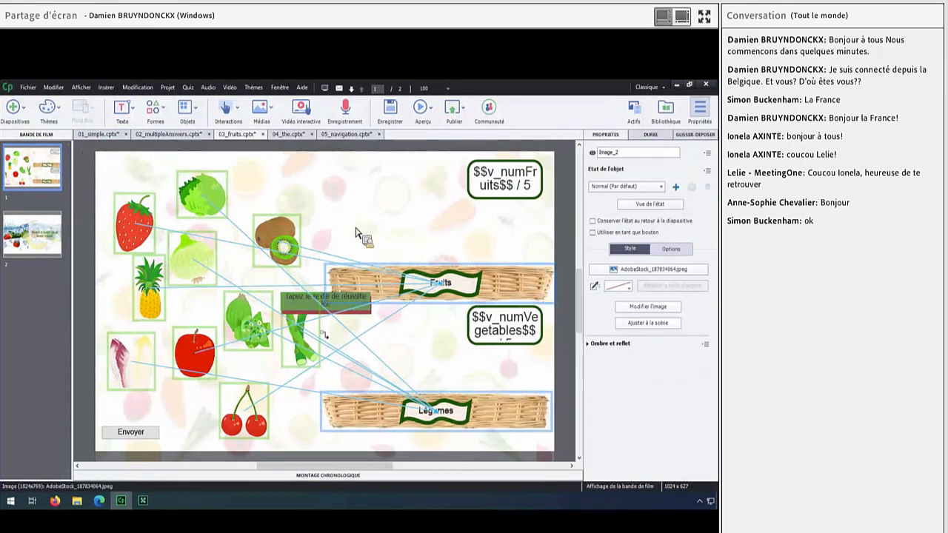
pyautogui.click(511, 289)
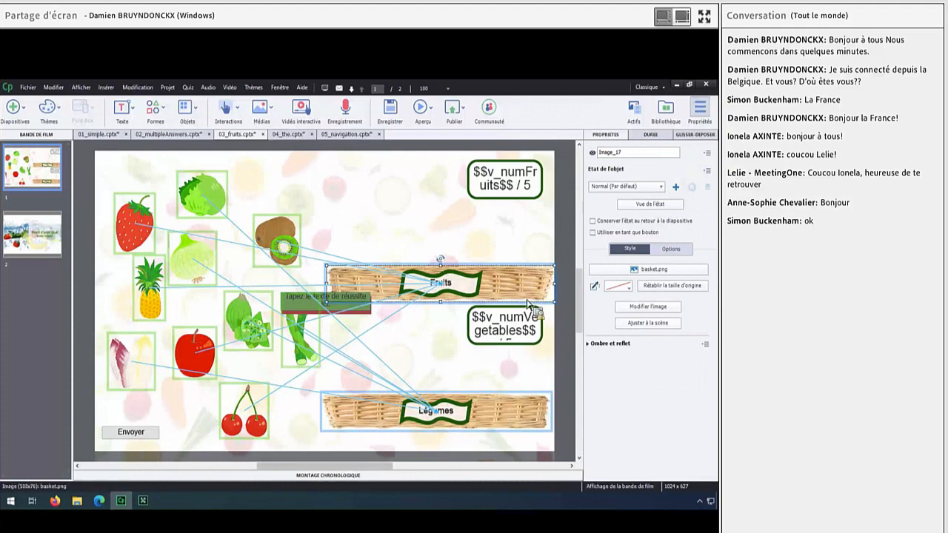
pyautogui.click(690, 136)
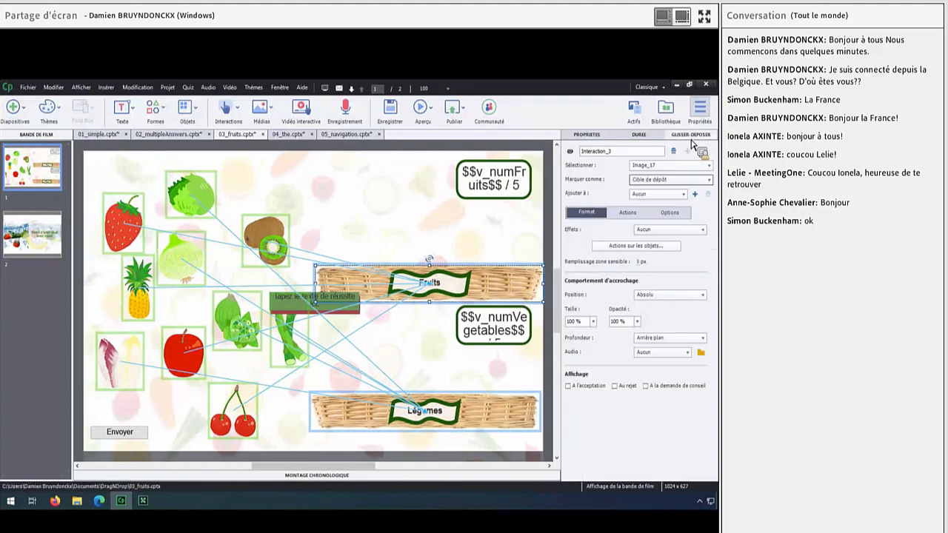
pyautogui.click(627, 213)
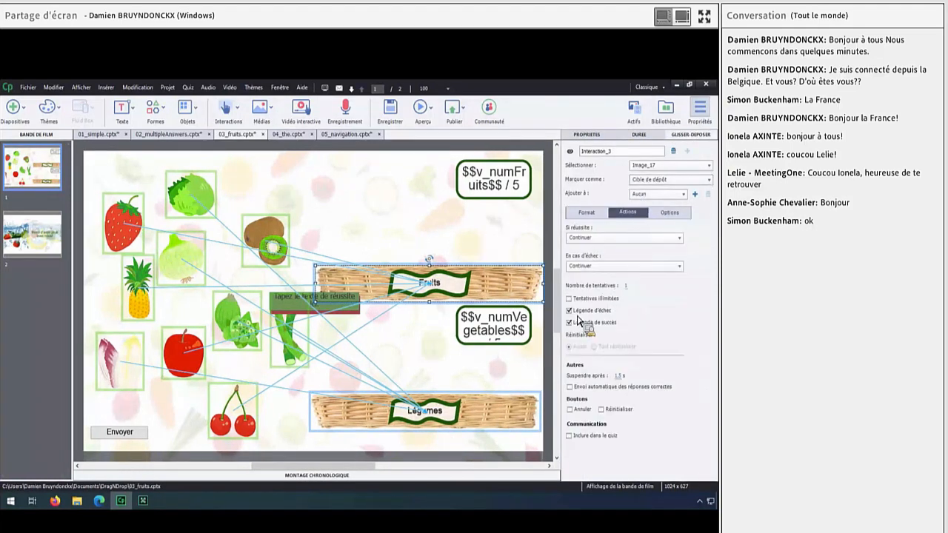
pyautogui.click(570, 311)
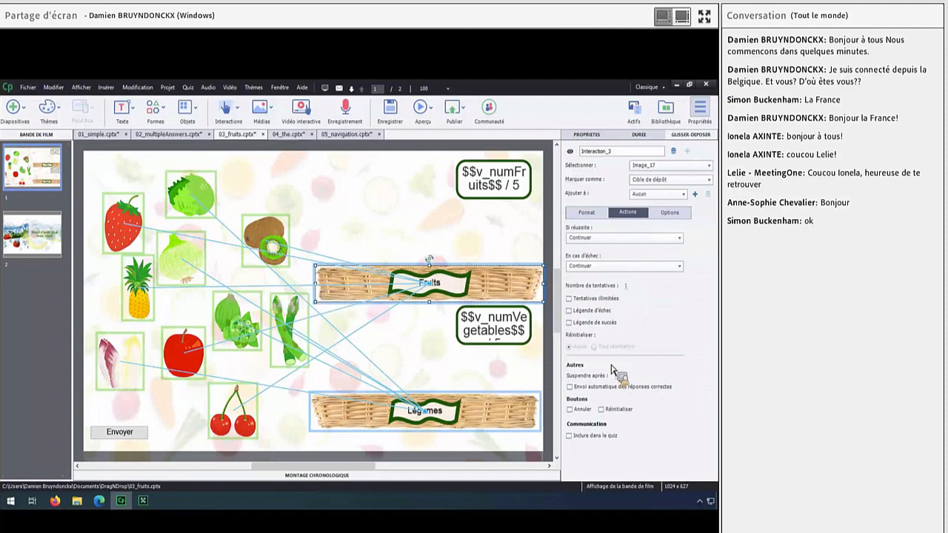
pyautogui.click(568, 322)
# - Move the Envoyer button off the slide into the work area beyond its right edge, and return to the drag-and-drop action settings
pyautogui.moveTo(314, 469)
pyautogui.mouseDown()
pyautogui.moveTo(376, 469)
pyautogui.moveTo(308, 470)
pyautogui.mouseUp()
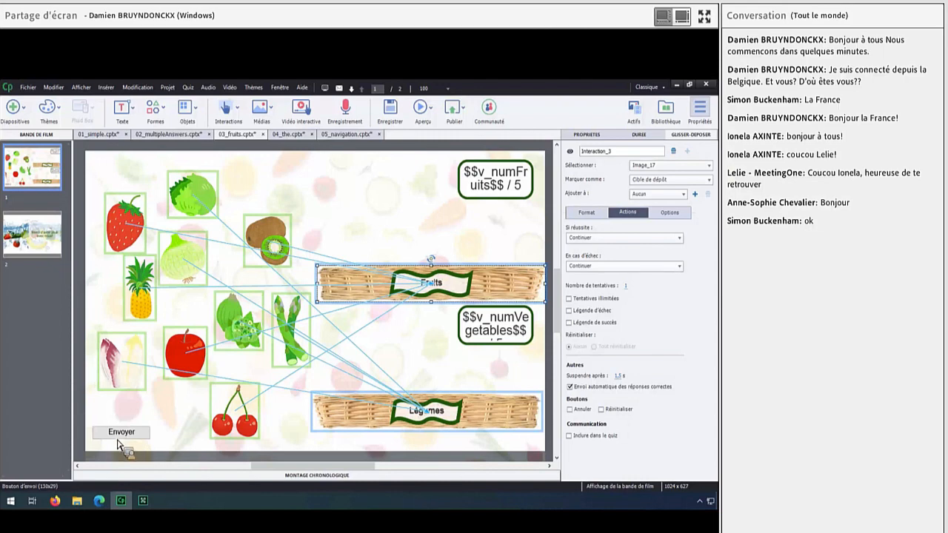
pyautogui.moveTo(135, 441); pyautogui.dragTo(477, 401)
pyautogui.moveTo(334, 466)
pyautogui.mouseDown()
pyautogui.moveTo(370, 468)
pyautogui.moveTo(349, 474)
pyautogui.mouseUp()
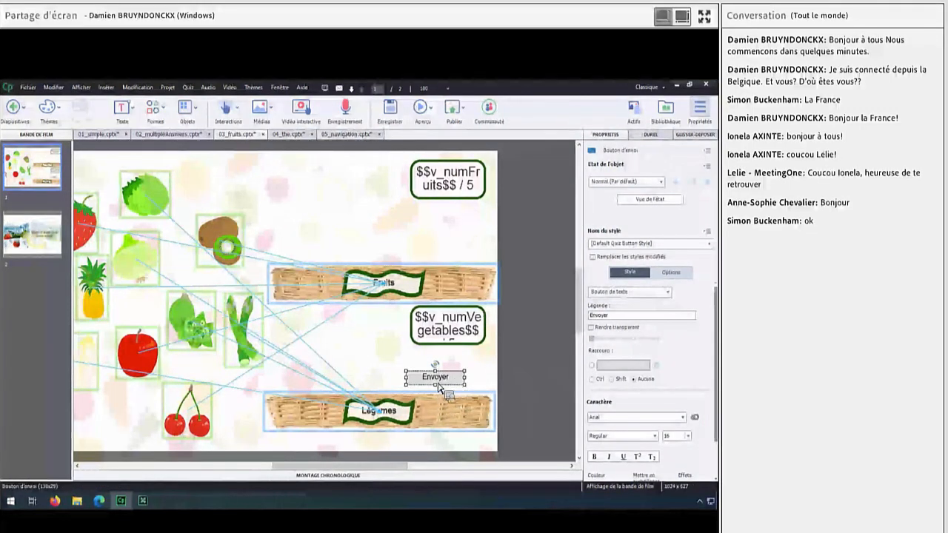
pyautogui.moveTo(426, 389); pyautogui.dragTo(538, 413)
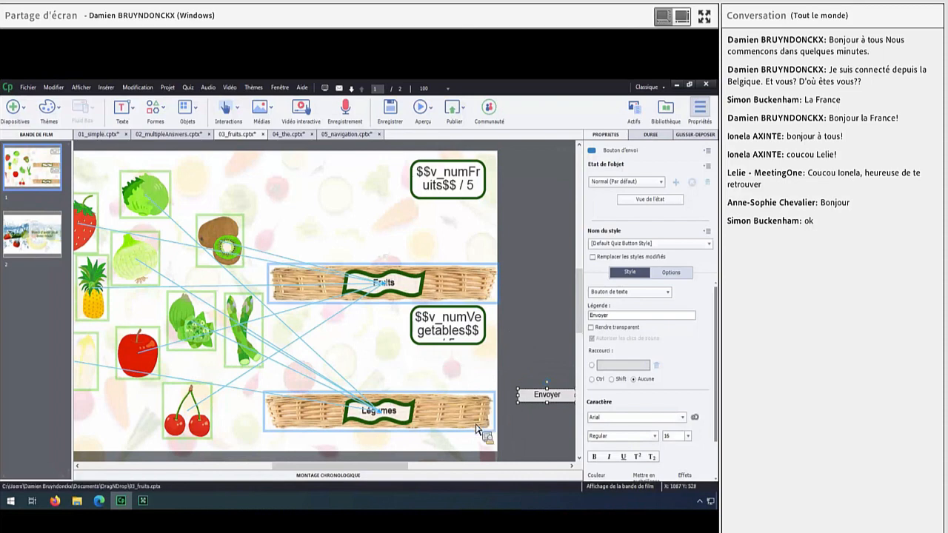
pyautogui.moveTo(335, 467); pyautogui.dragTo(319, 469)
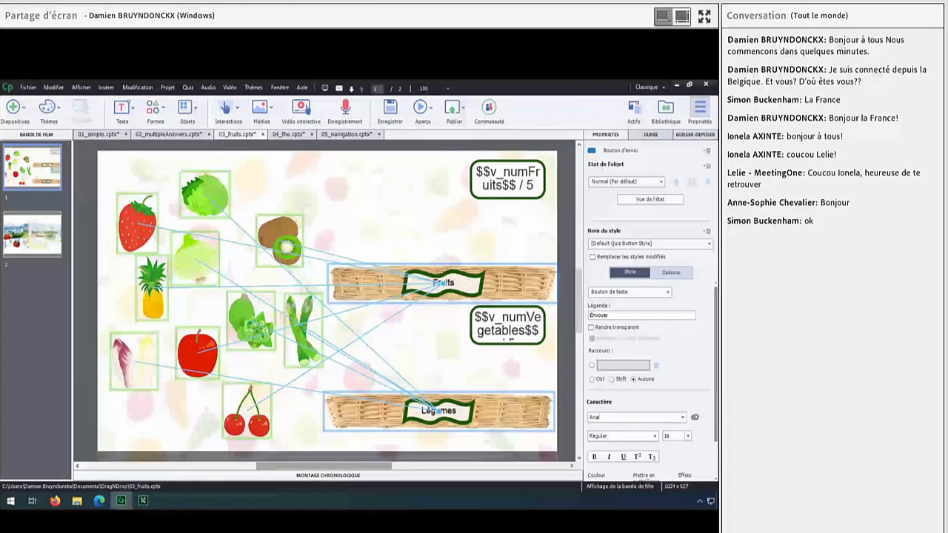
pyautogui.click(694, 134)
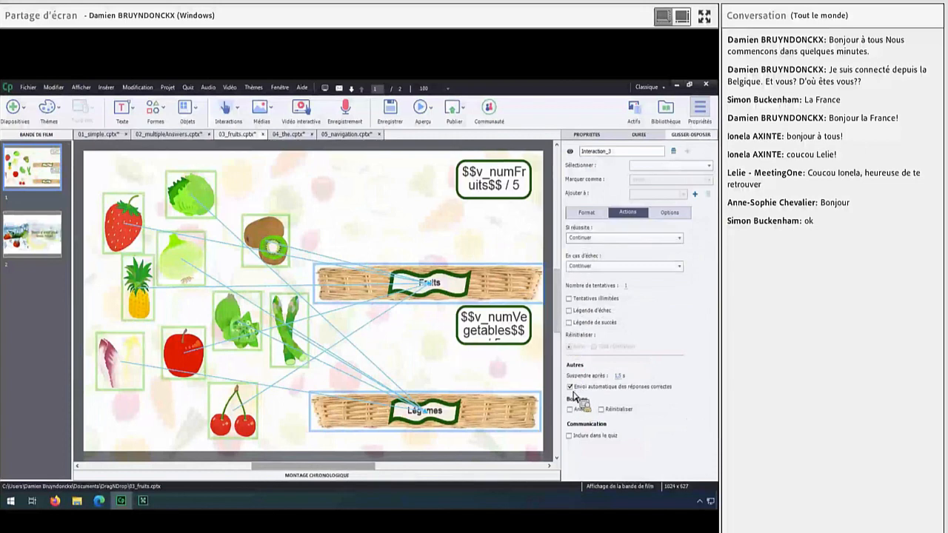
# - Preview the fruits and vegetables project as HTML5 in the browser and start playback
pyautogui.click(426, 126)
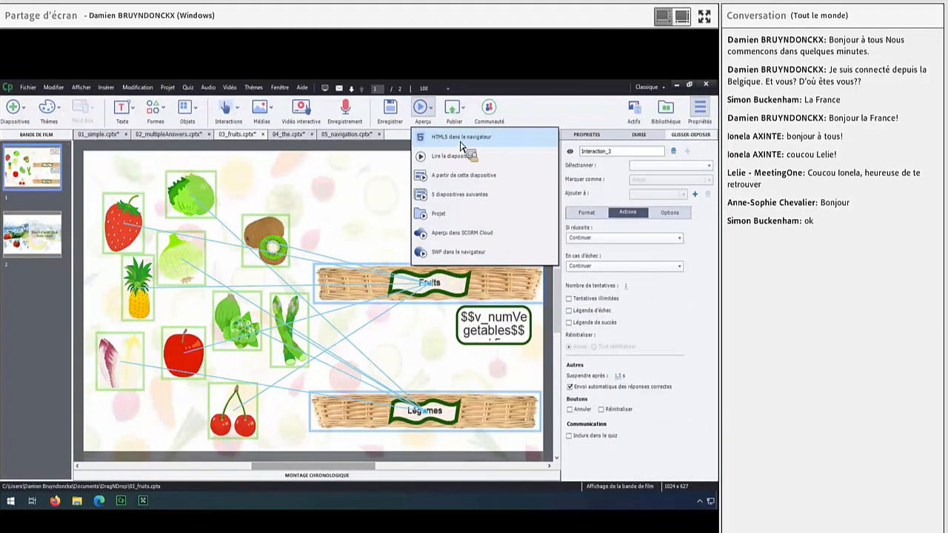
pyautogui.click(460, 139)
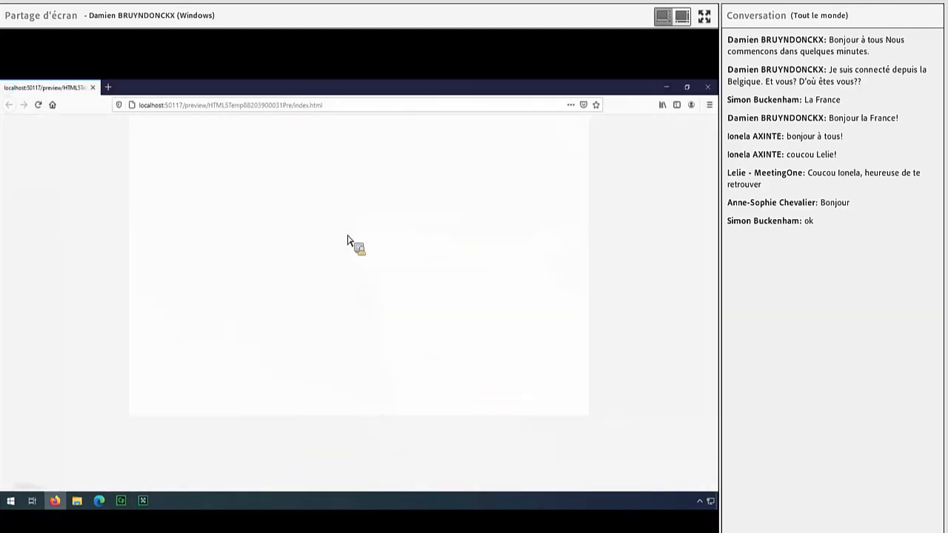
pyautogui.click(366, 277)
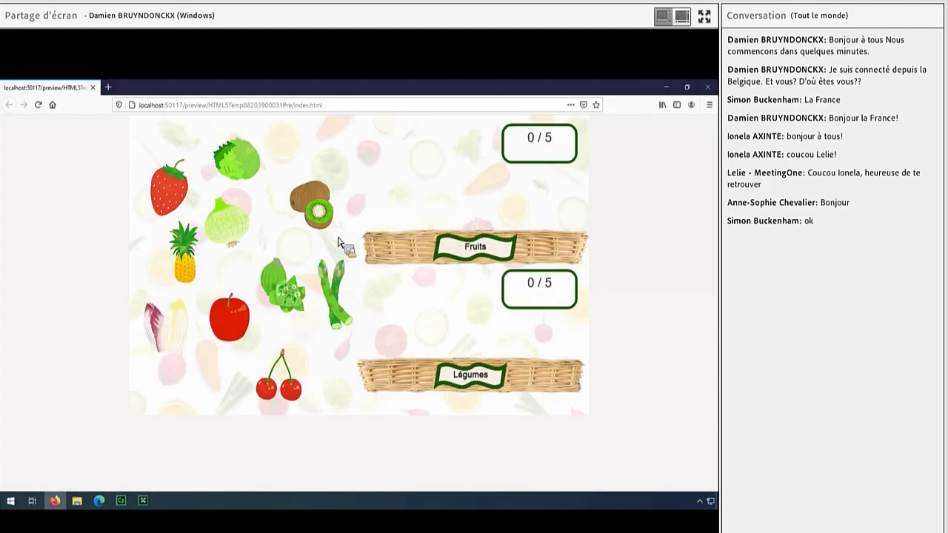
# - Test the correct answers by moving all fruits into the Fruits basket and all vegetables into the Légumes basket
pyautogui.moveTo(322, 212); pyautogui.dragTo(387, 245)
pyautogui.moveTo(247, 175); pyautogui.dragTo(413, 372)
pyautogui.moveTo(339, 320); pyautogui.dragTo(433, 348)
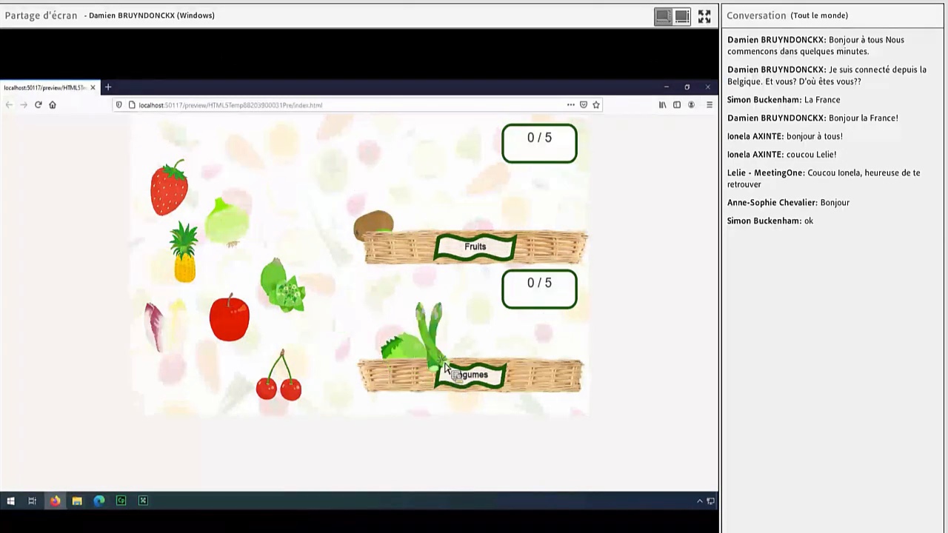
pyautogui.moveTo(307, 307); pyautogui.dragTo(441, 357)
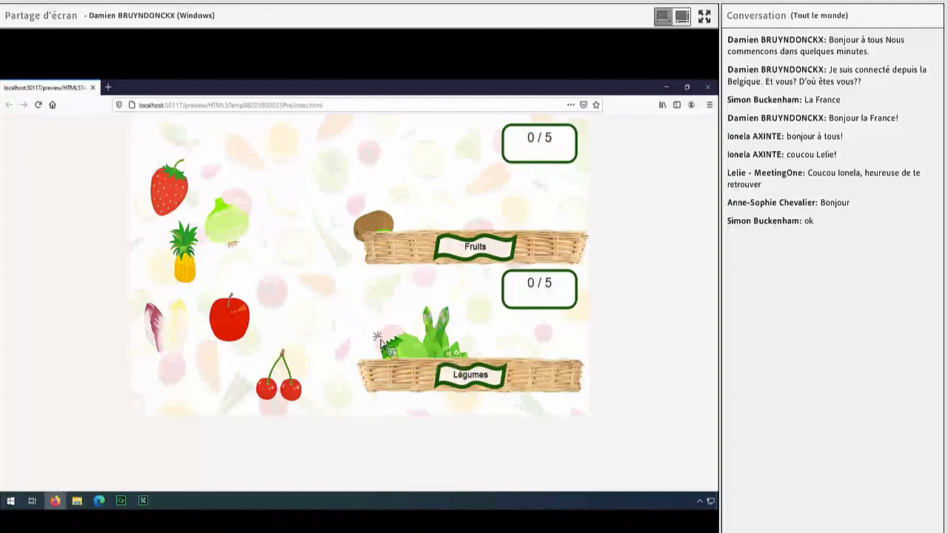
pyautogui.moveTo(226, 222); pyautogui.dragTo(405, 342)
pyautogui.moveTo(168, 190); pyautogui.dragTo(426, 232)
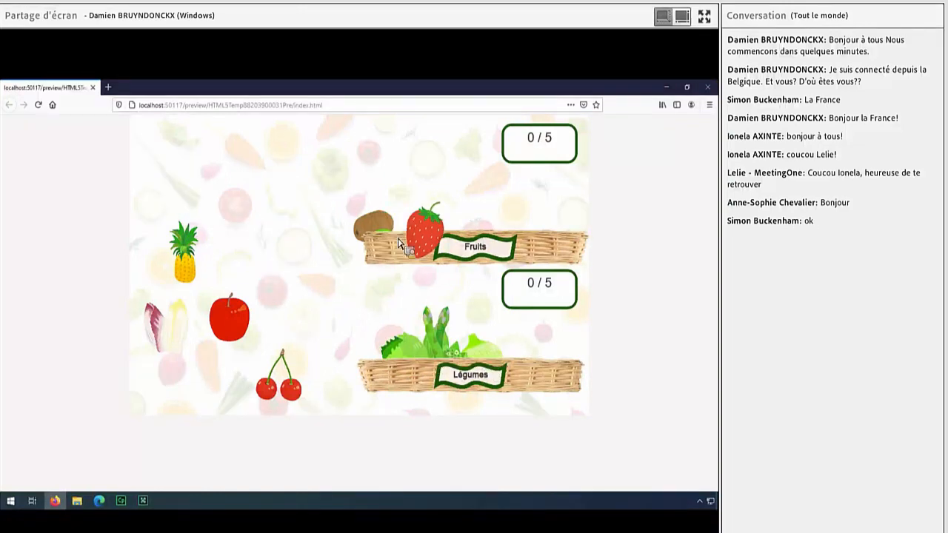
pyautogui.moveTo(194, 256); pyautogui.dragTo(474, 244)
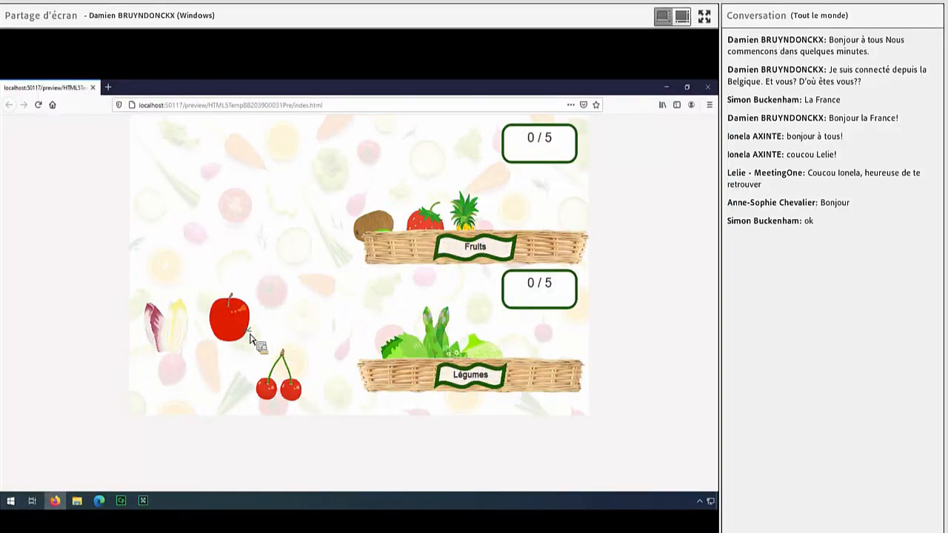
pyautogui.moveTo(230, 317); pyautogui.dragTo(497, 235)
pyautogui.moveTo(317, 393); pyautogui.dragTo(545, 247)
pyautogui.moveTo(179, 343); pyautogui.dragTo(519, 370)
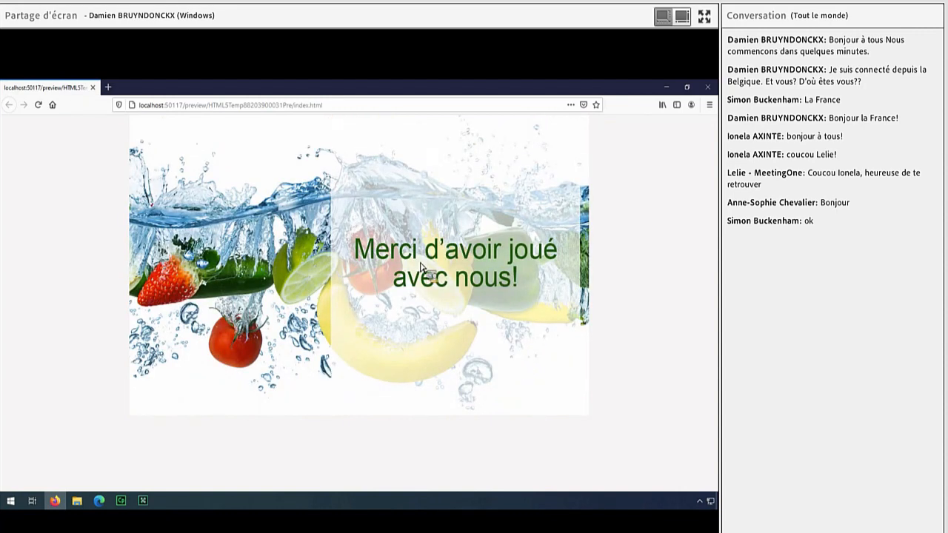
# - Reload the preview, test wrong answers by mixing fruits and vegetables across both baskets, and close the preview
pyautogui.click(40, 108)
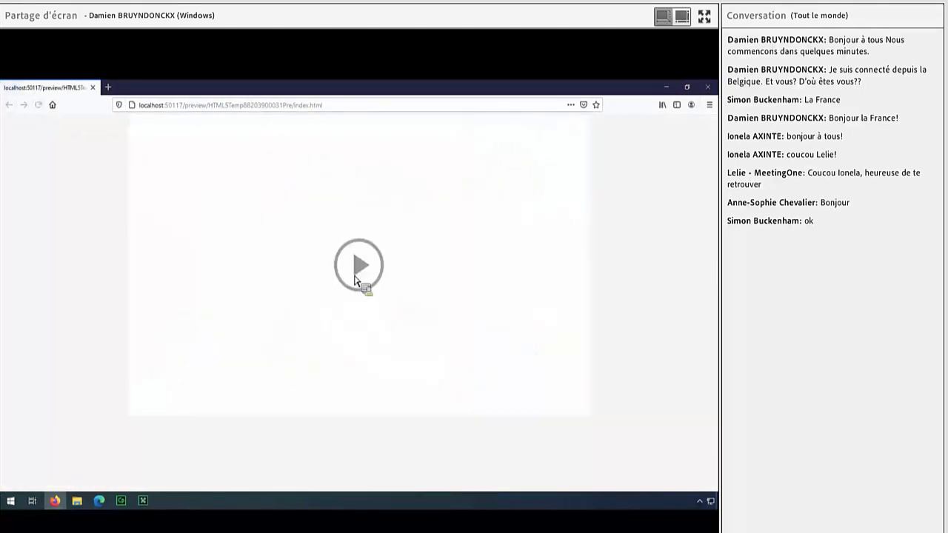
pyautogui.click(360, 285)
pyautogui.moveTo(318, 215); pyautogui.dragTo(440, 358)
pyautogui.moveTo(335, 297); pyautogui.dragTo(461, 361)
pyautogui.moveTo(286, 292); pyautogui.dragTo(385, 246)
pyautogui.moveTo(226, 220); pyautogui.dragTo(387, 222)
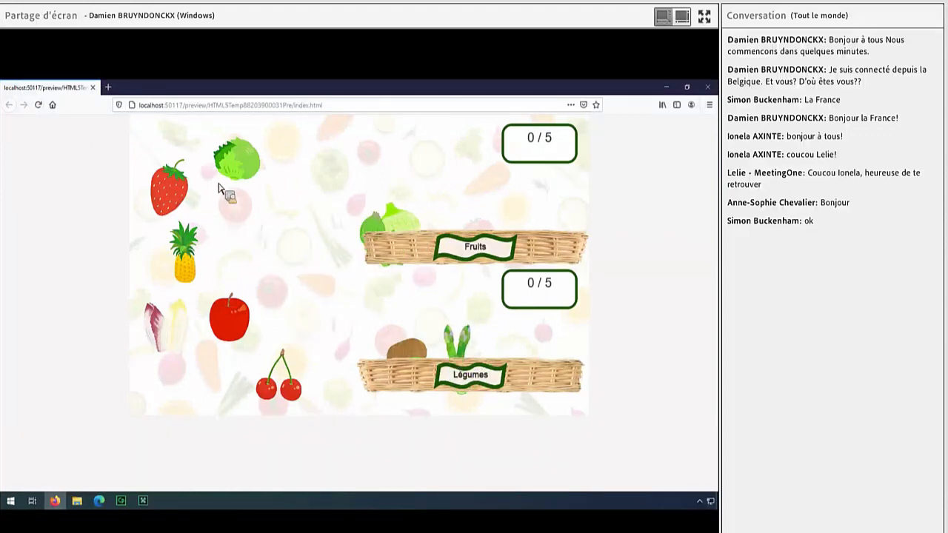
pyautogui.moveTo(169, 188); pyautogui.dragTo(439, 233)
pyautogui.moveTo(250, 164); pyautogui.dragTo(474, 226)
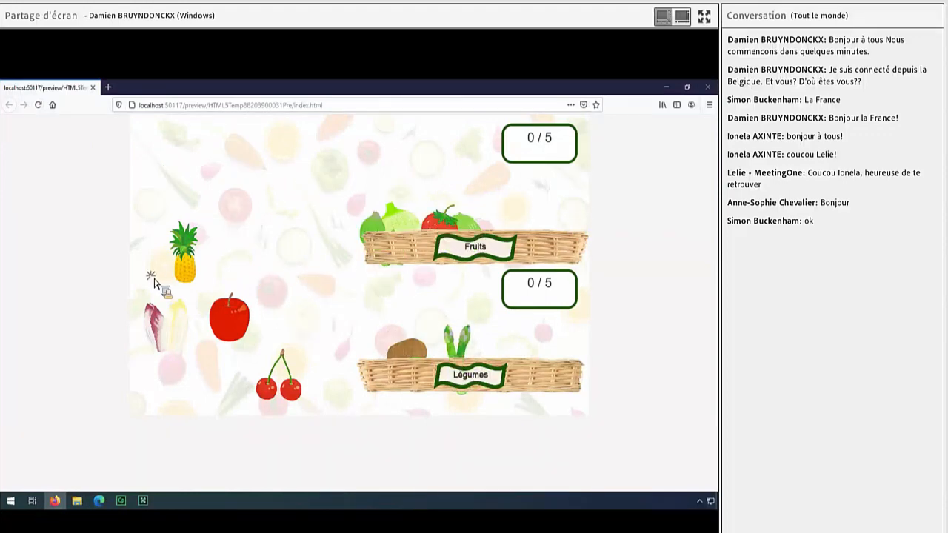
pyautogui.moveTo(179, 274); pyautogui.dragTo(411, 363)
pyautogui.moveTo(249, 326); pyautogui.dragTo(486, 348)
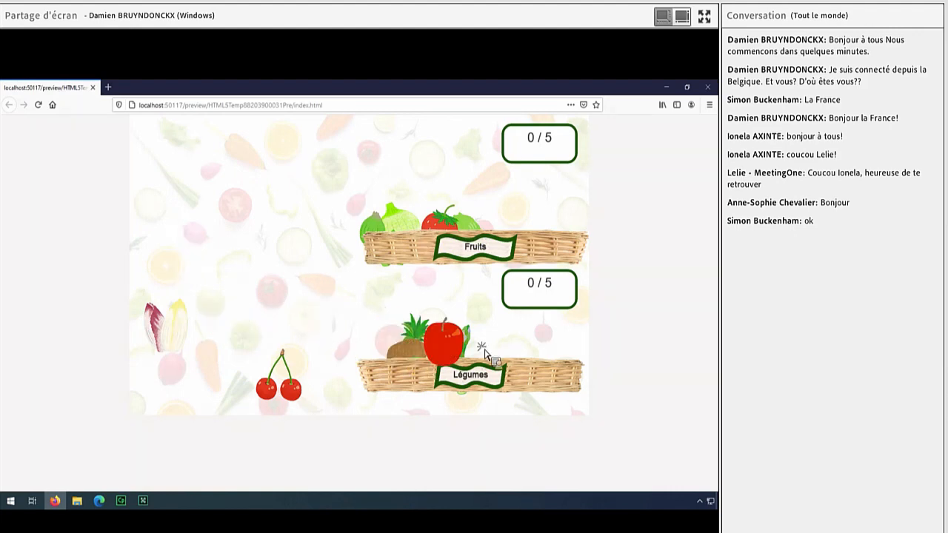
pyautogui.moveTo(296, 388); pyautogui.dragTo(532, 226)
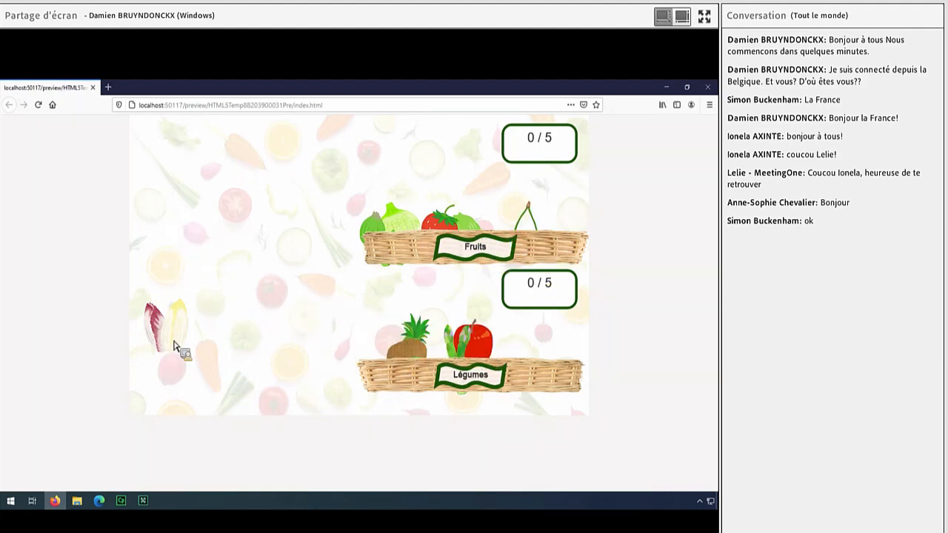
pyautogui.moveTo(178, 344); pyautogui.dragTo(534, 378)
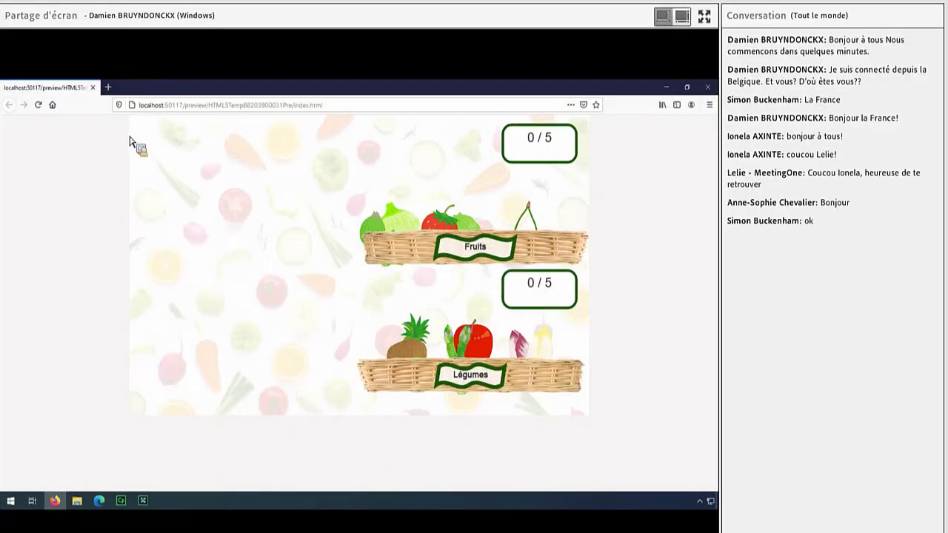
pyautogui.click(93, 87)
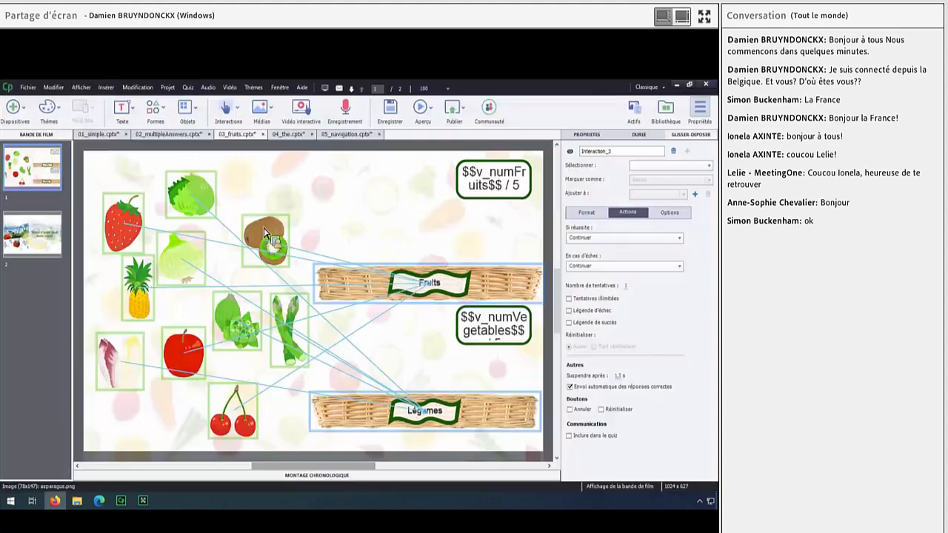
# - Toggle the drag-and-drop interaction's option for redragging the dropped source
pyautogui.click(666, 214)
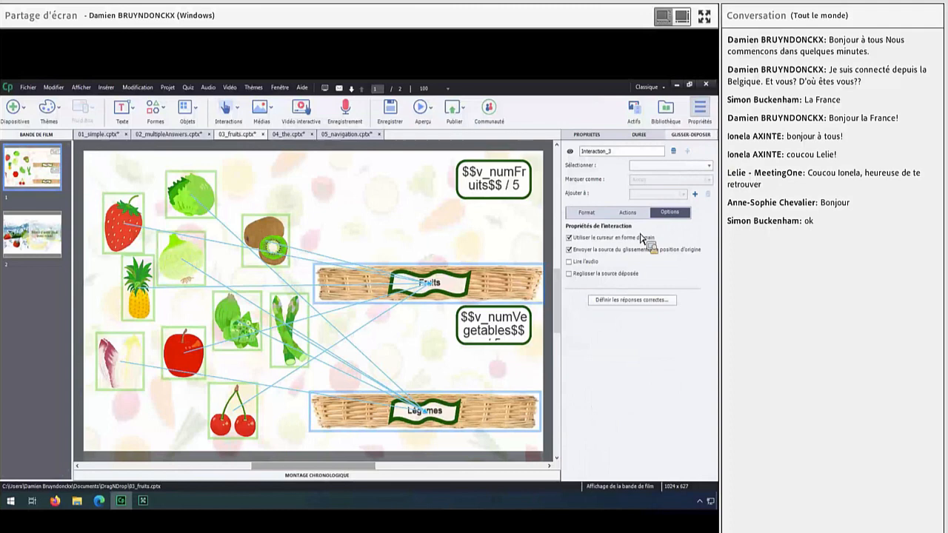
pyautogui.click(570, 274)
# - Restrict the Fruits basket's accepted drag sources to the Fruit type by excluding L_gume
pyautogui.click(598, 214)
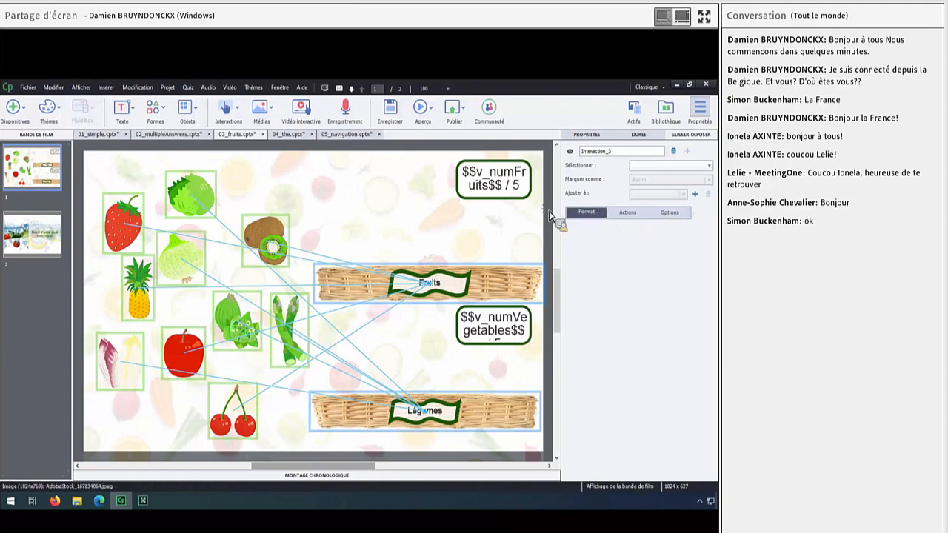
pyautogui.click(526, 296)
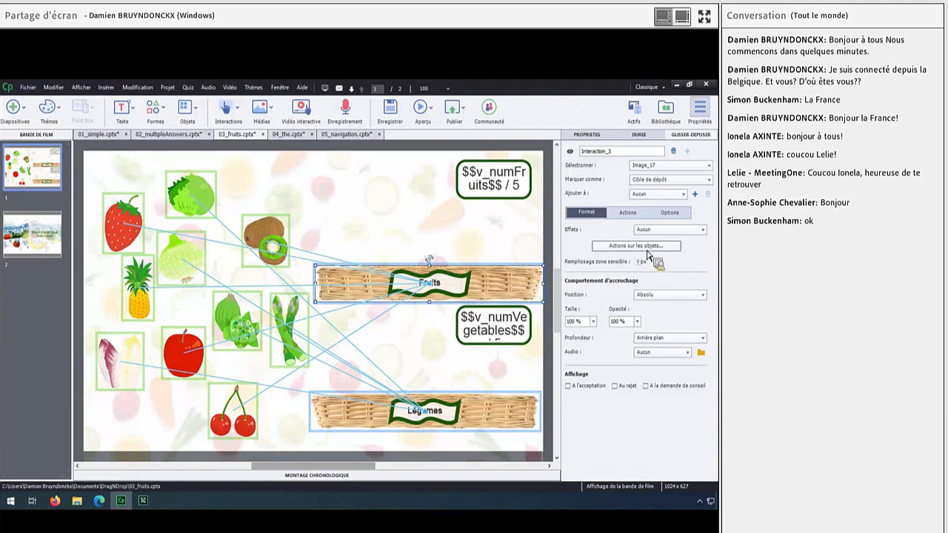
pyautogui.click(635, 246)
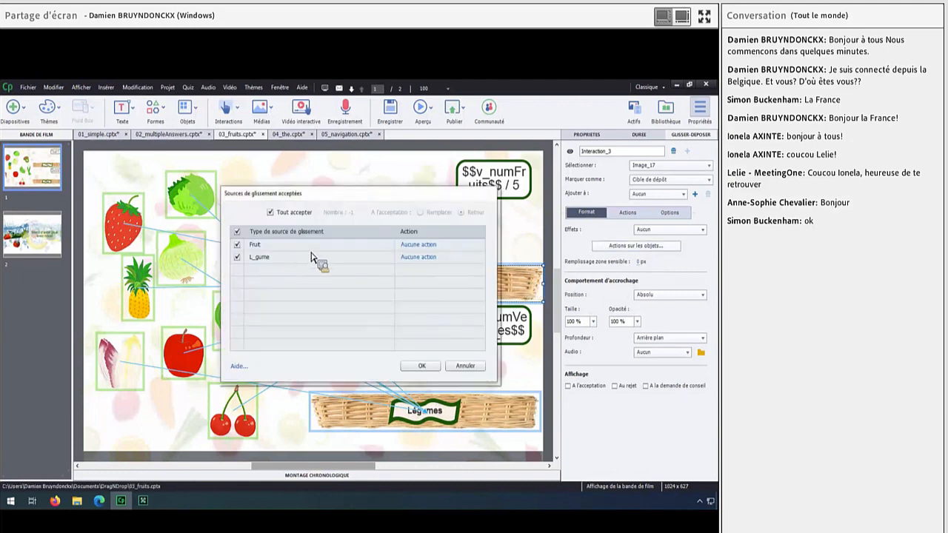
pyautogui.moveTo(340, 199); pyautogui.dragTo(257, 158)
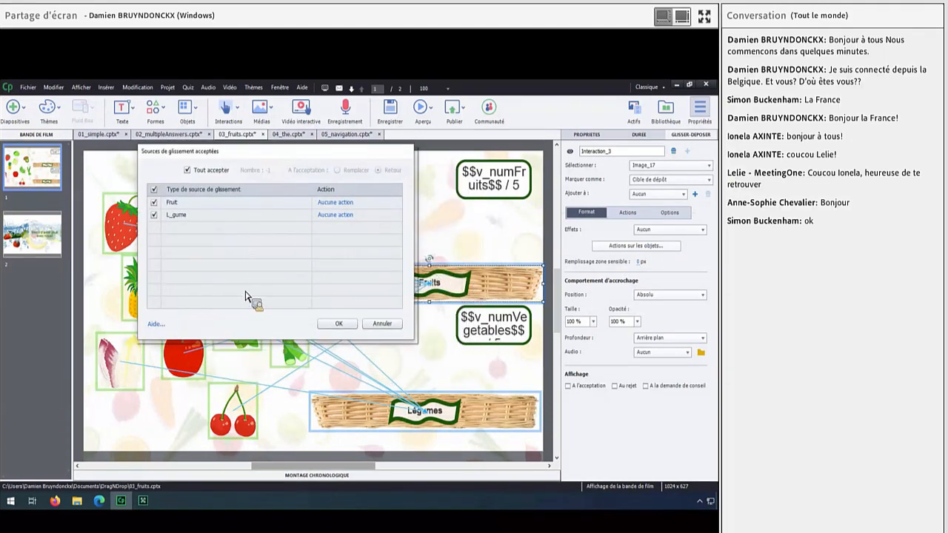
pyautogui.click(155, 216)
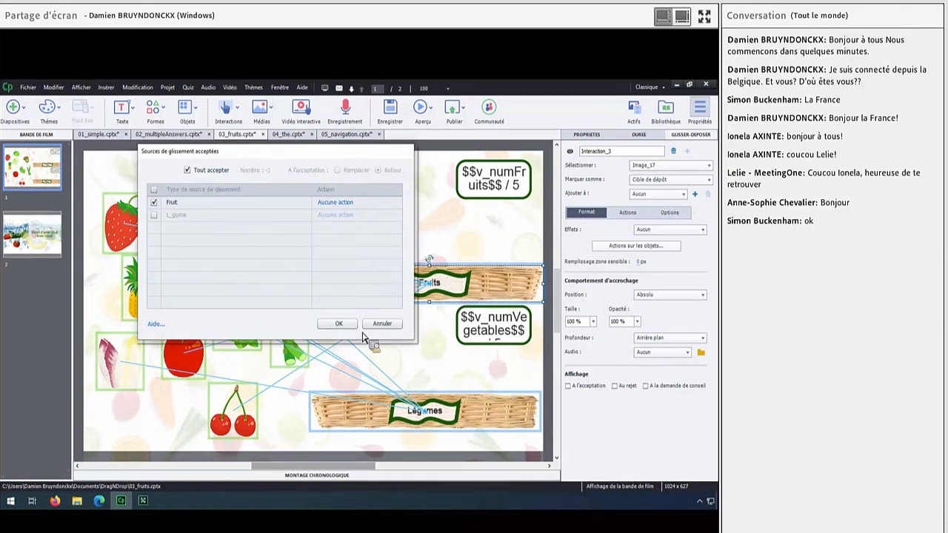
pyautogui.click(339, 324)
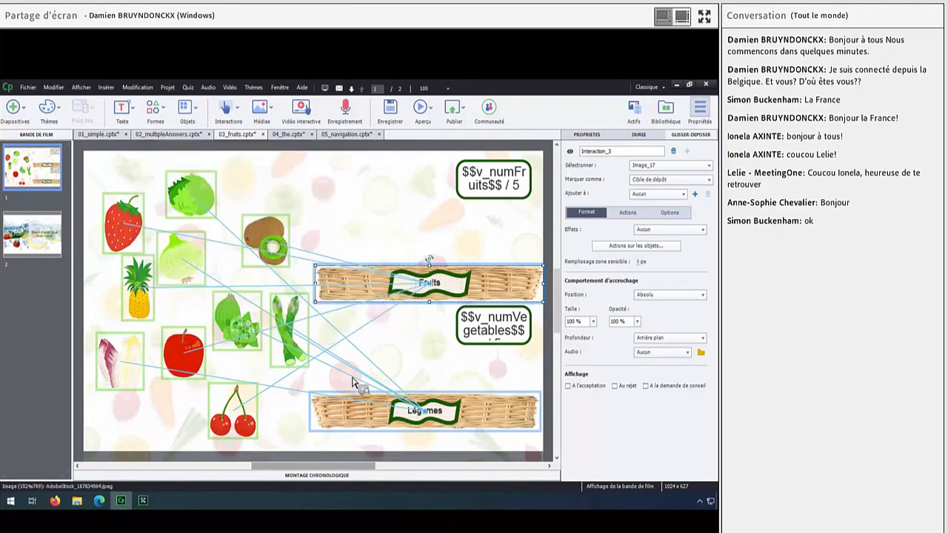
# - Restrict the Légumes basket's accepted drag sources to the L_gume type by excluding Fruit
pyautogui.click(485, 418)
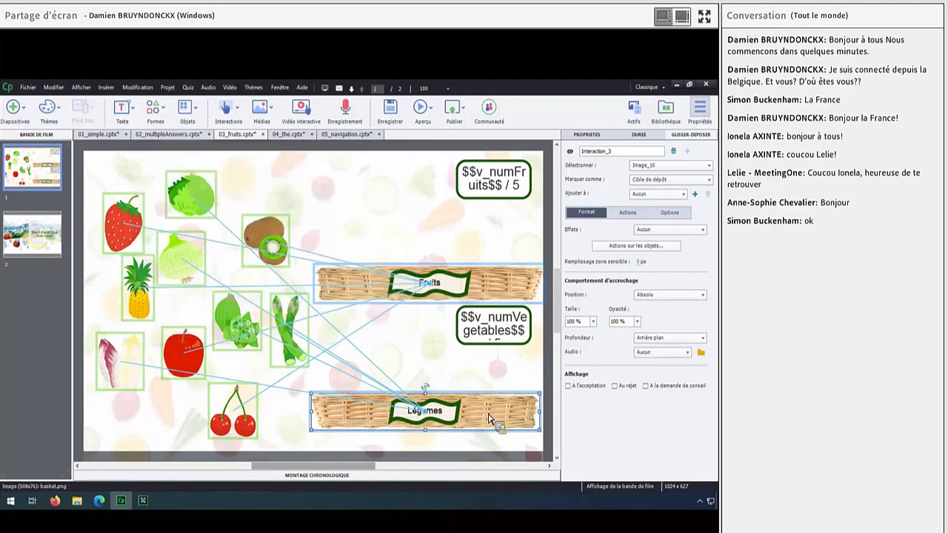
pyautogui.click(634, 247)
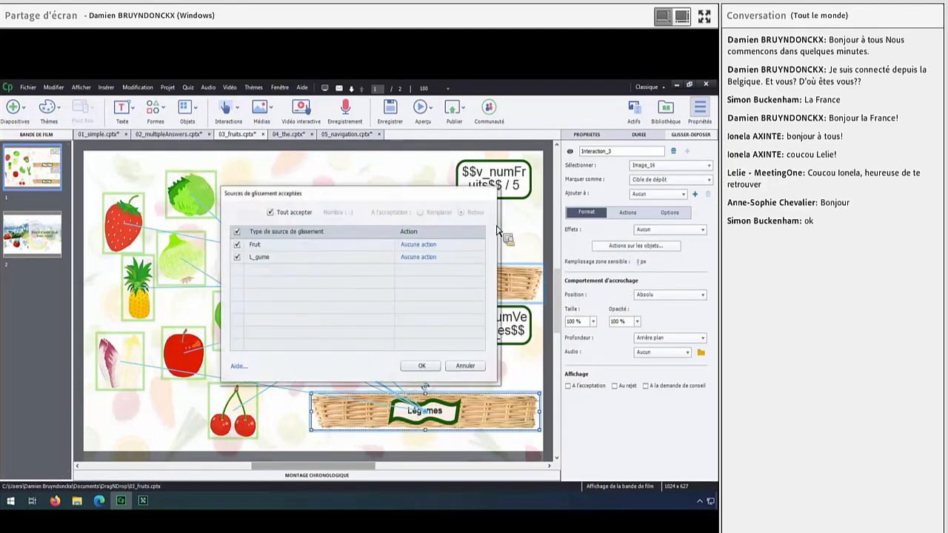
pyautogui.click(237, 244)
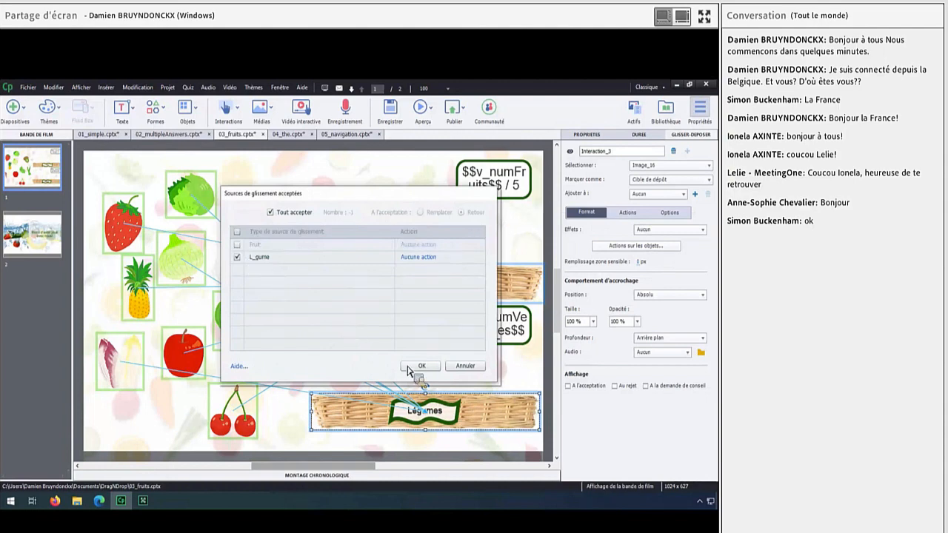
pyautogui.click(418, 366)
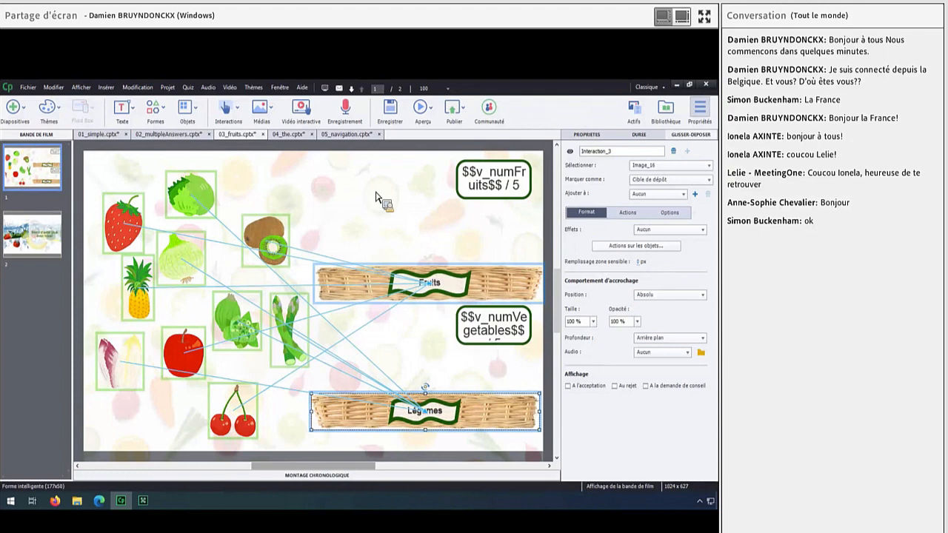
# - Preview the updated project as HTML5 in the browser and start playback
pyautogui.click(420, 111)
pyautogui.click(444, 138)
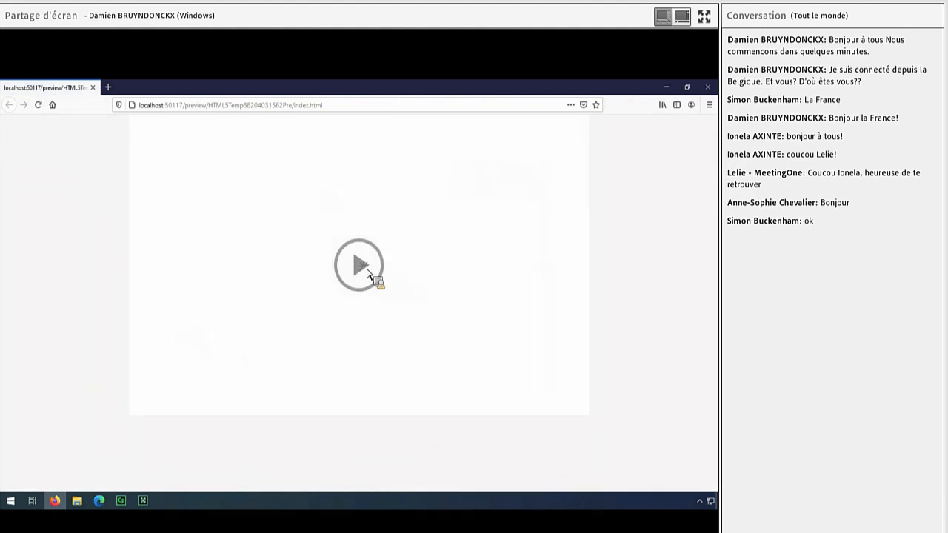
pyautogui.click(366, 273)
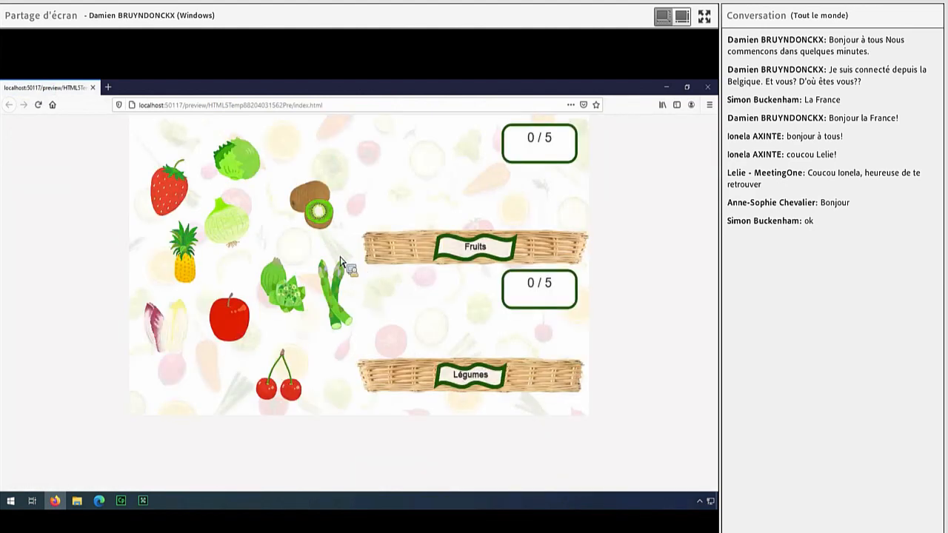
# - Place the kiwi in the Fruits basket, and test whether it accepts the onion, lettuce and asparagus
pyautogui.moveTo(314, 210); pyautogui.dragTo(413, 242)
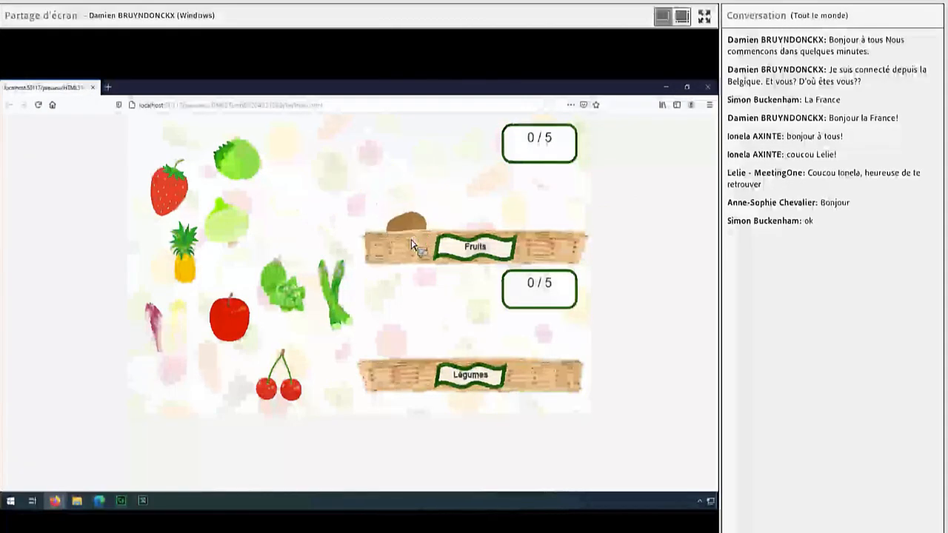
pyautogui.moveTo(238, 231); pyautogui.dragTo(466, 239)
pyautogui.moveTo(263, 168); pyautogui.dragTo(470, 247)
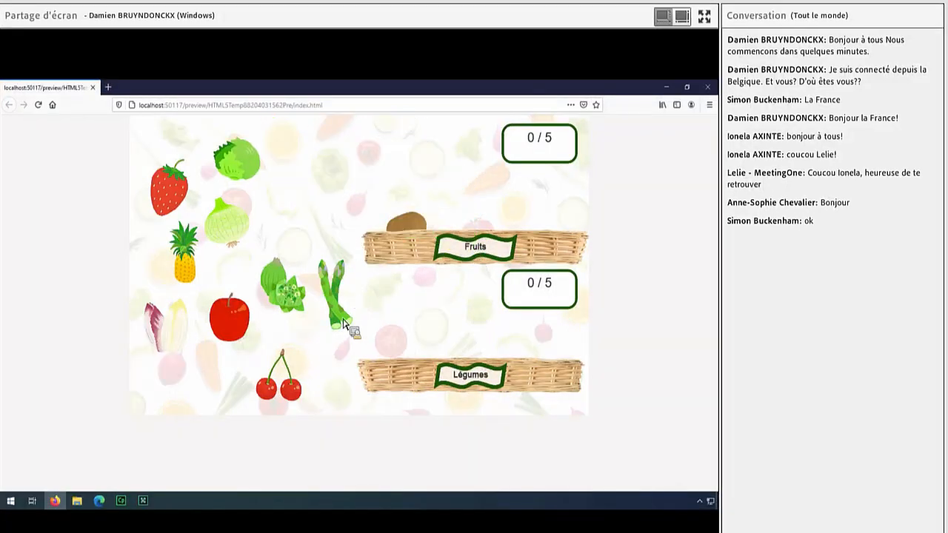
pyautogui.moveTo(353, 328); pyautogui.dragTo(438, 268)
# - Complete the game by sorting the remaining fruits into the Fruits basket and all vegetables into the Légumes basket
pyautogui.moveTo(288, 296); pyautogui.dragTo(399, 354)
pyautogui.moveTo(345, 317); pyautogui.dragTo(428, 341)
pyautogui.moveTo(253, 314); pyautogui.dragTo(444, 224)
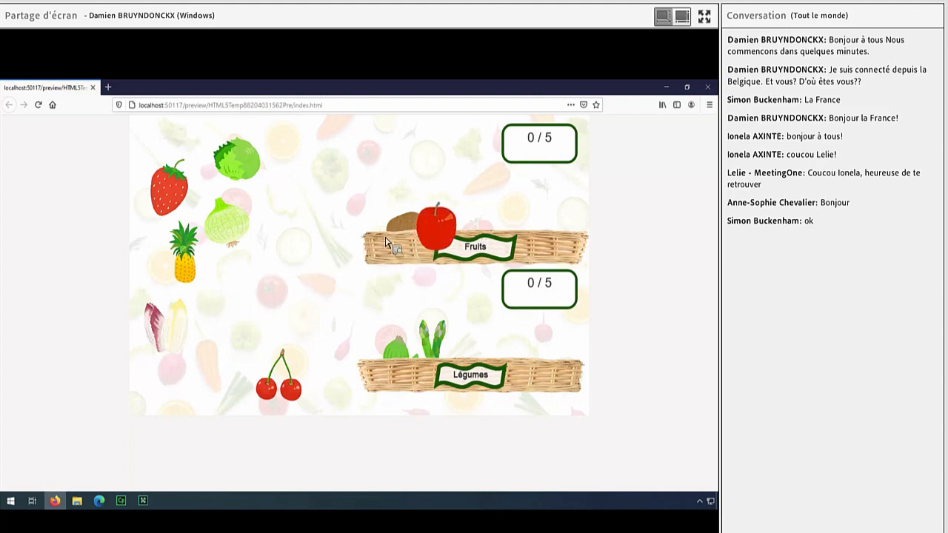
pyautogui.moveTo(194, 206); pyautogui.dragTo(479, 224)
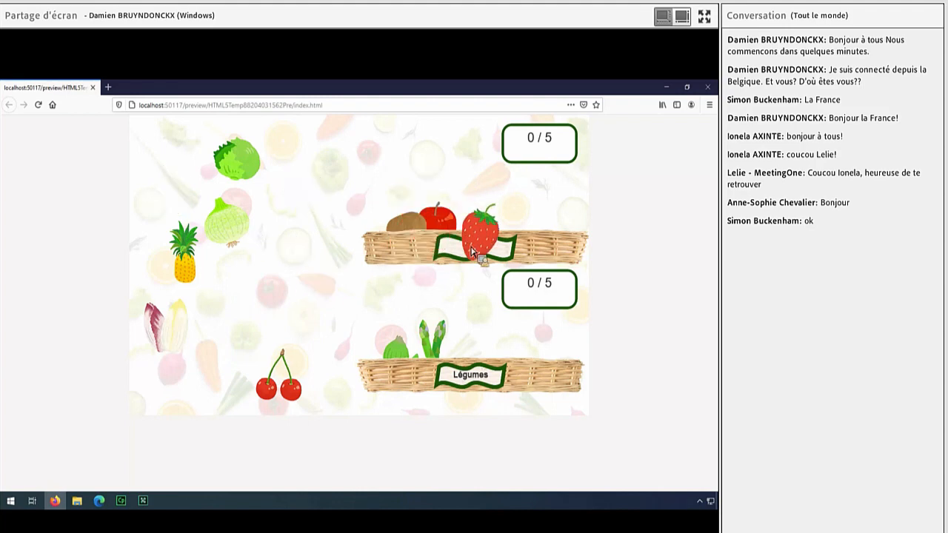
pyautogui.moveTo(186, 270); pyautogui.dragTo(520, 248)
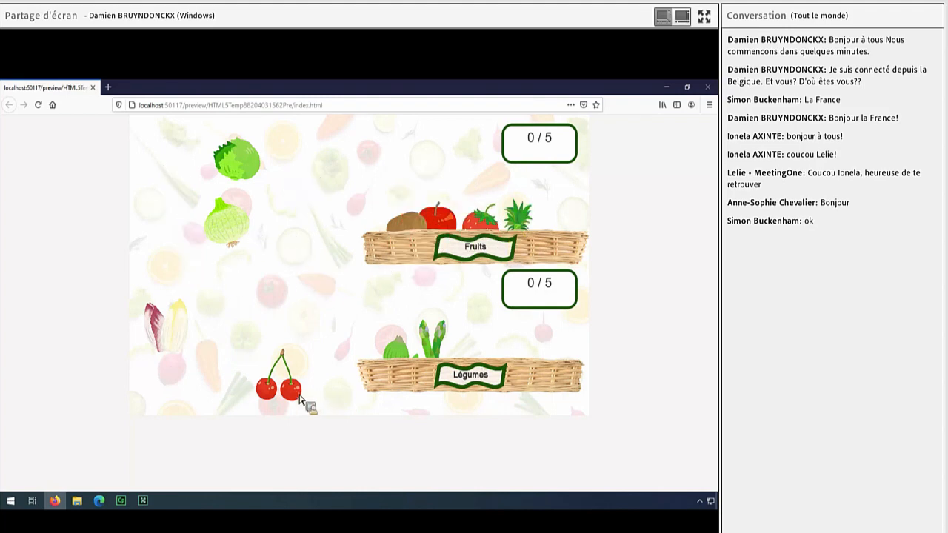
pyautogui.moveTo(300, 394); pyautogui.dragTo(518, 240)
pyautogui.moveTo(227, 221); pyautogui.dragTo(464, 346)
pyautogui.moveTo(237, 158); pyautogui.dragTo(363, 273)
pyautogui.moveTo(436, 323); pyautogui.dragTo(444, 327)
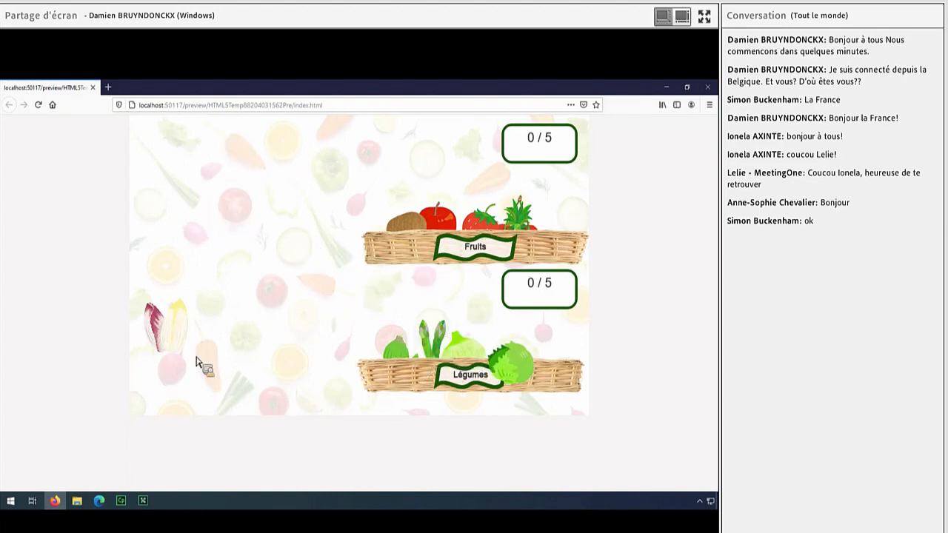
pyautogui.moveTo(165, 342); pyautogui.dragTo(532, 374)
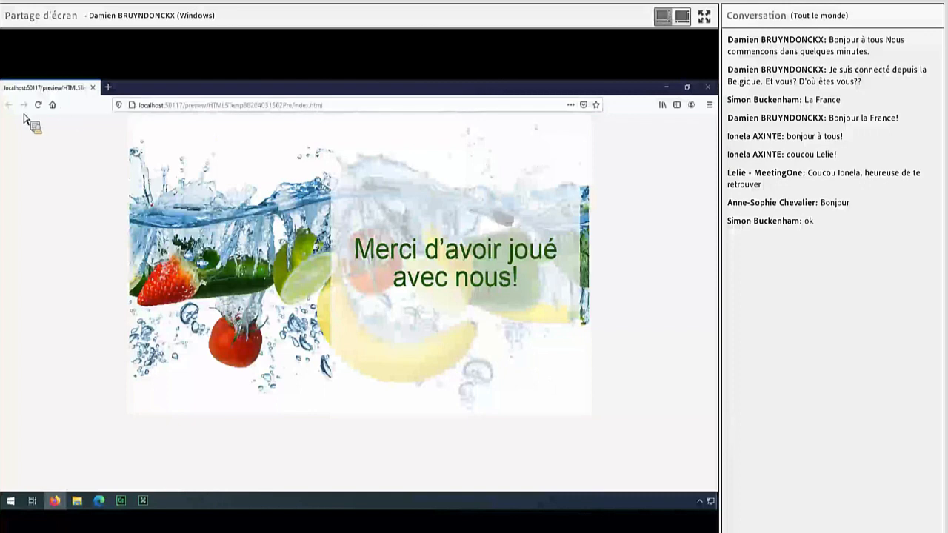
# - Close the browser preview, and examine the two counter shapes and the user variables v_numFruits and v_numVegetables
pyautogui.click(93, 88)
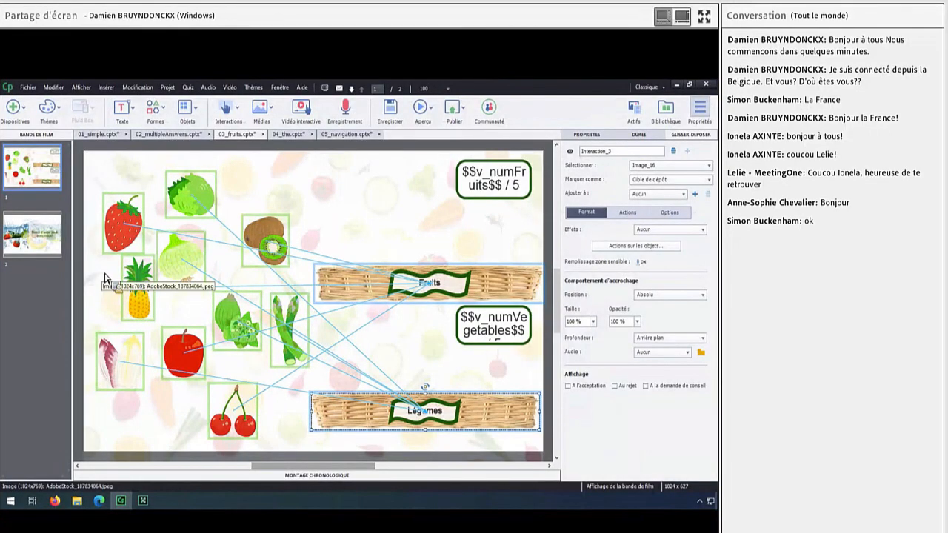
pyautogui.click(491, 185)
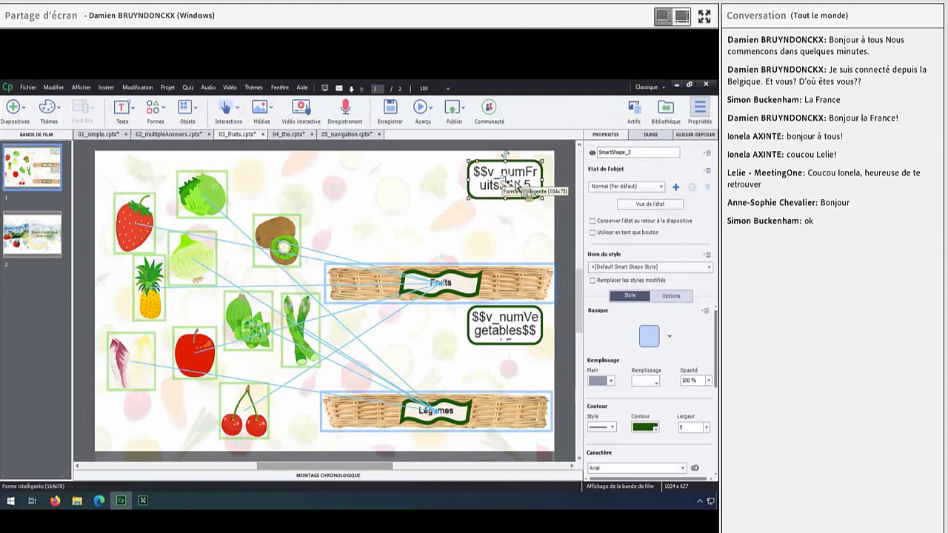
pyautogui.click(510, 323)
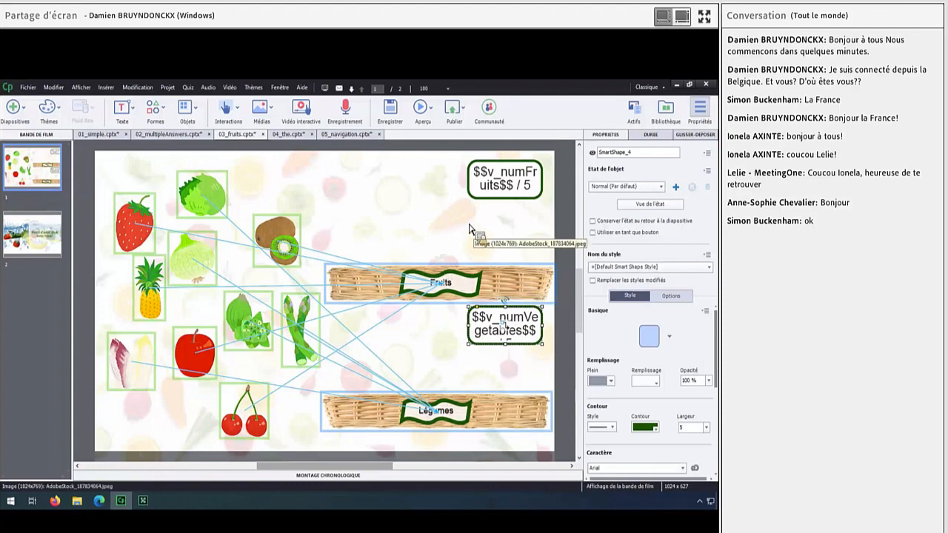
pyautogui.click(169, 88)
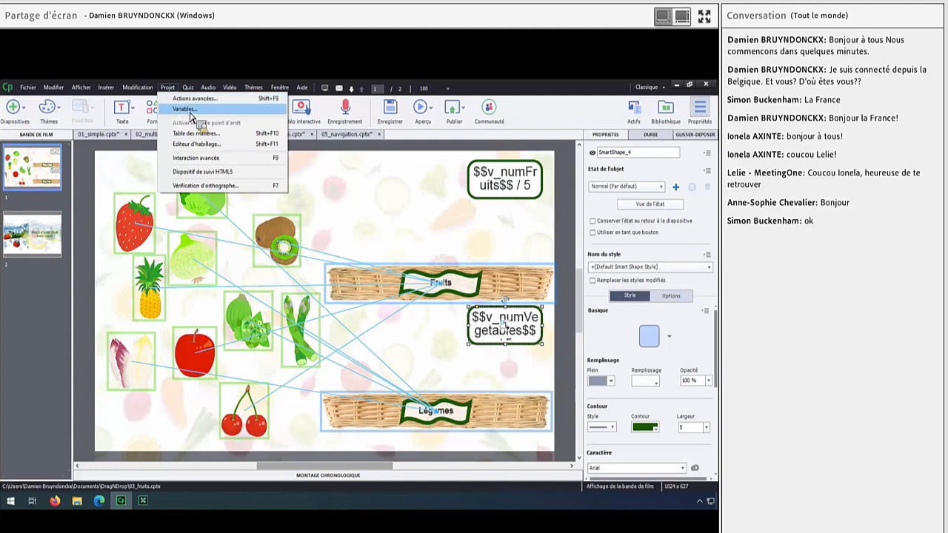
pyautogui.click(190, 112)
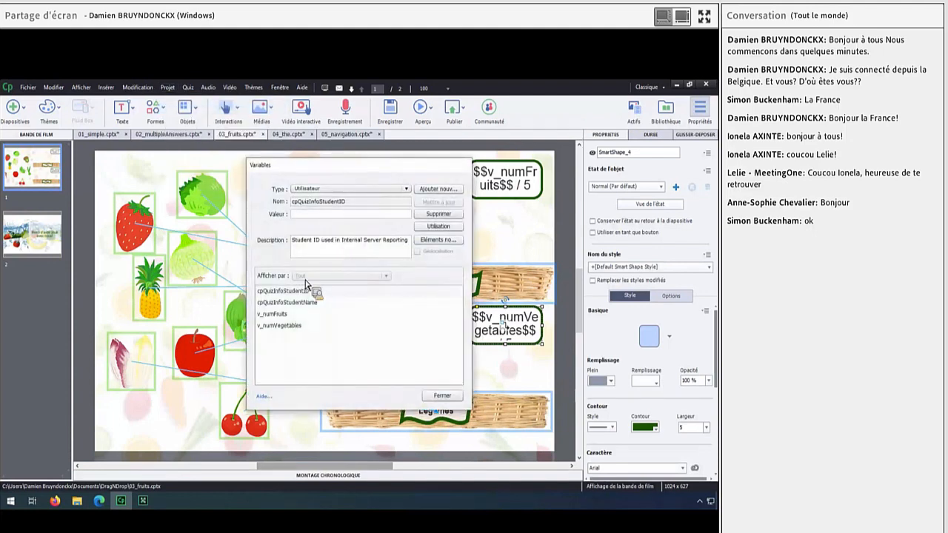
pyautogui.click(275, 315)
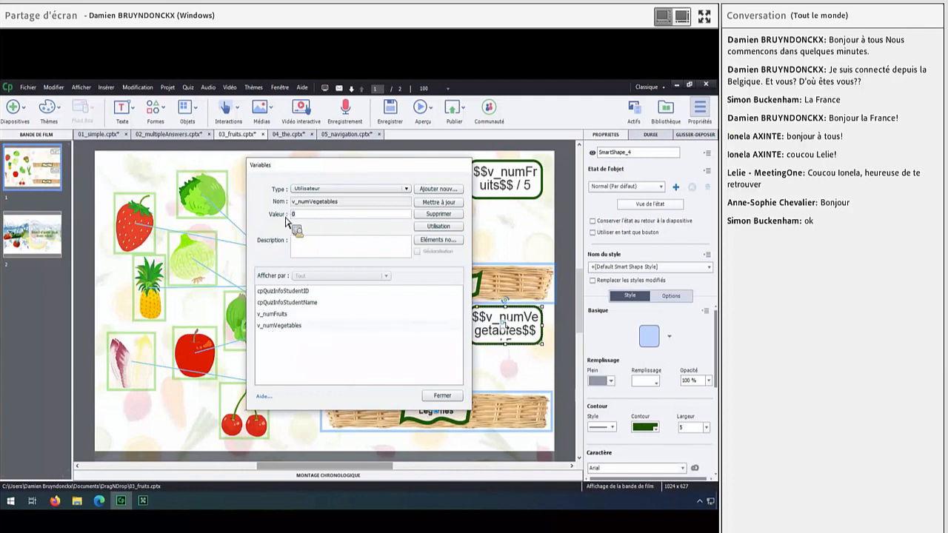
pyautogui.click(442, 396)
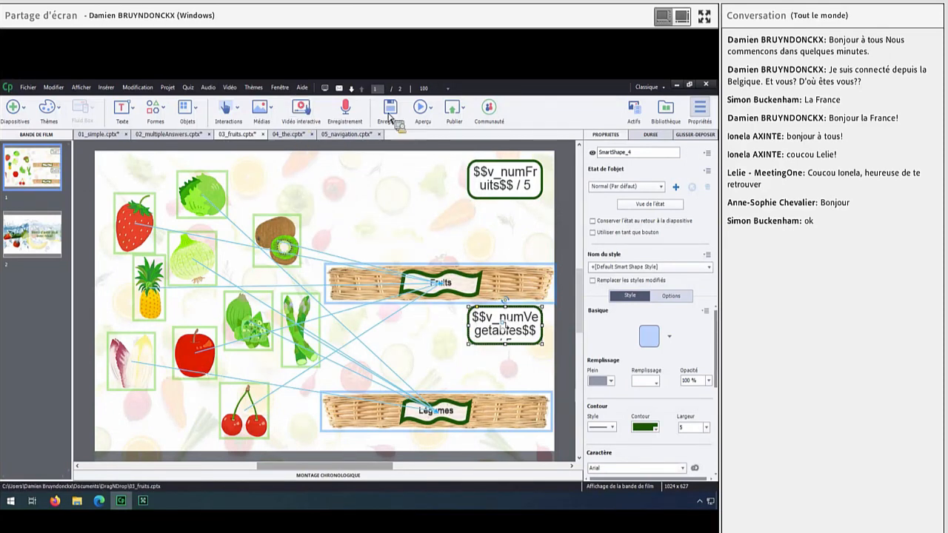
# - Preview the project as HTML5 in the browser and start playback to check the starting values of both counters
pyautogui.click(428, 118)
pyautogui.click(413, 167)
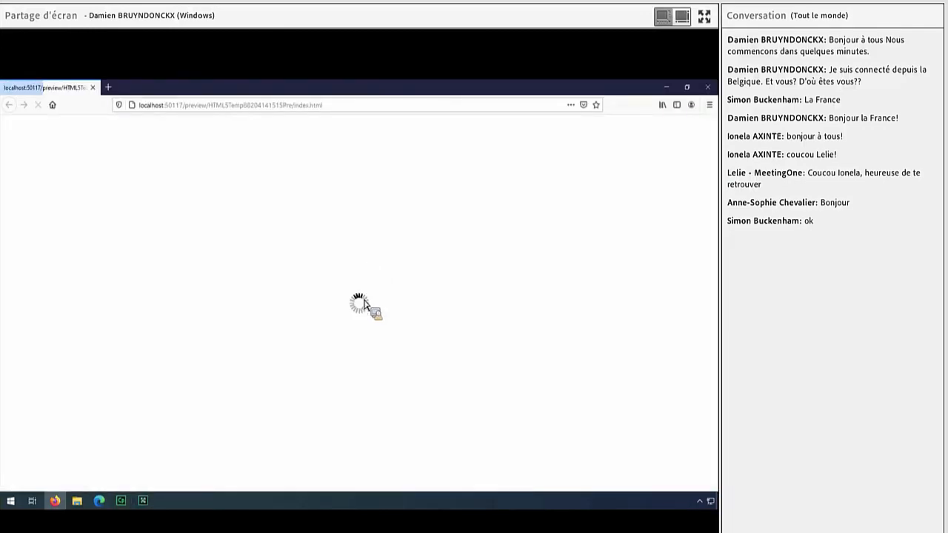
pyautogui.click(363, 268)
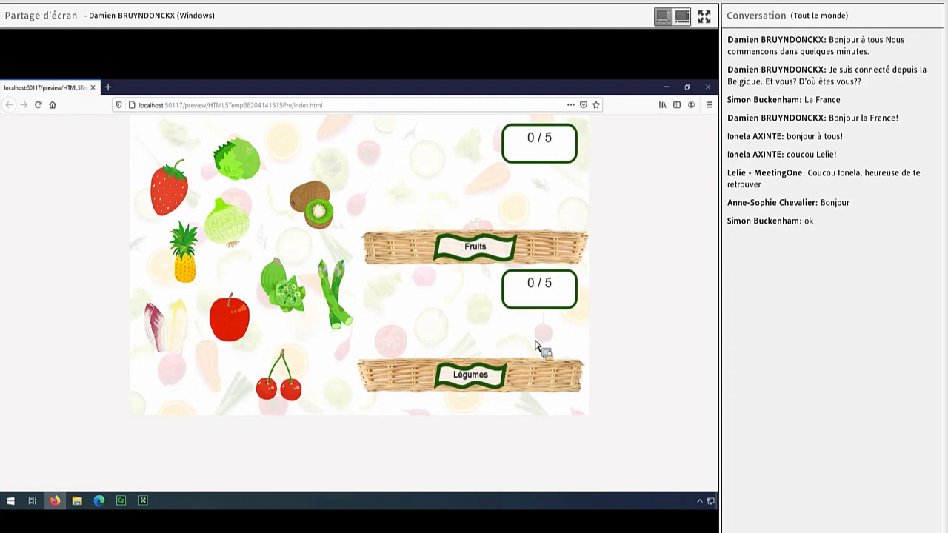
# - Switch back to Captivate and open the Fruit type's drop action in the Fruits basket's accepted drag sources
pyautogui.click(121, 502)
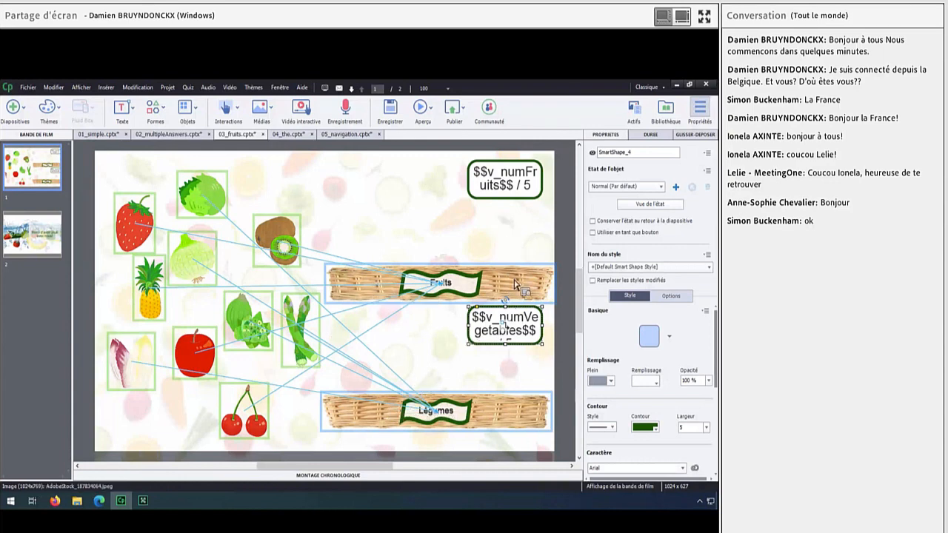
pyautogui.click(518, 293)
pyautogui.click(521, 293)
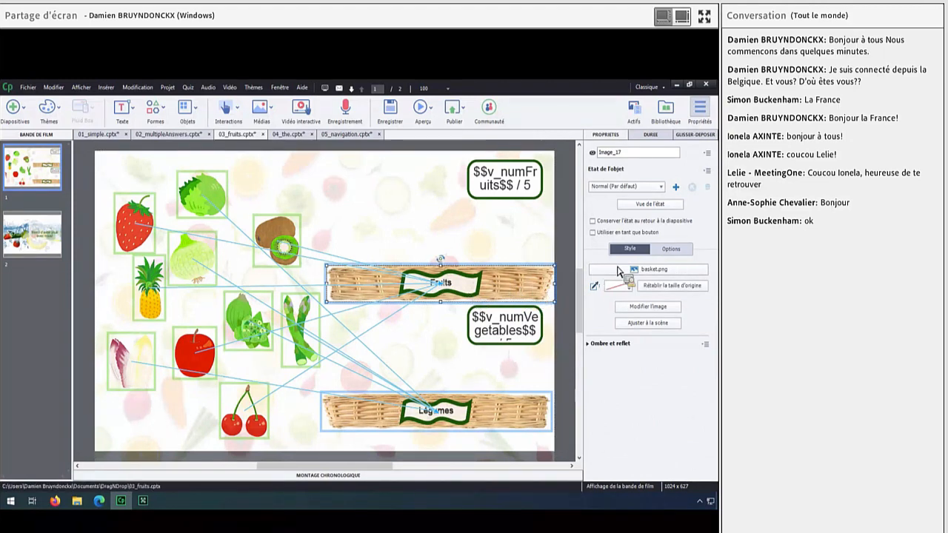
pyautogui.click(695, 135)
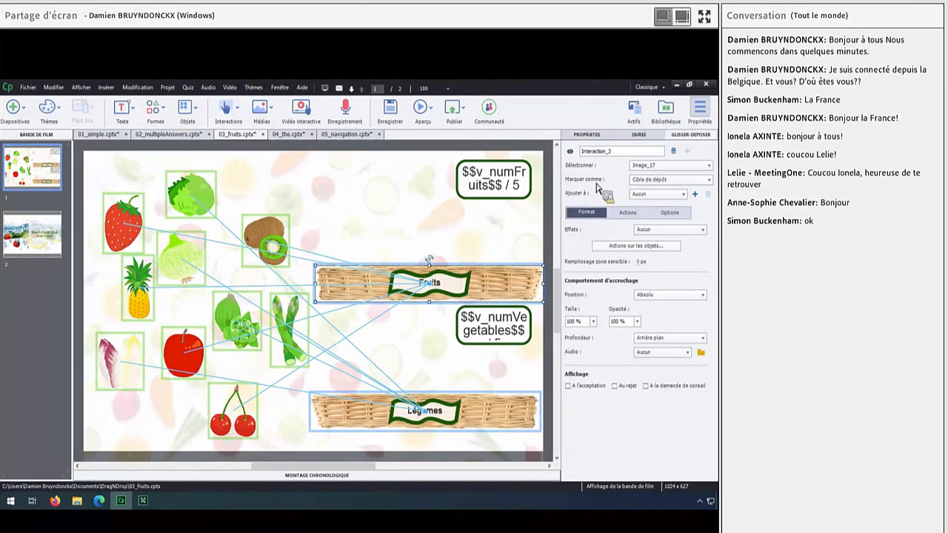
pyautogui.click(625, 246)
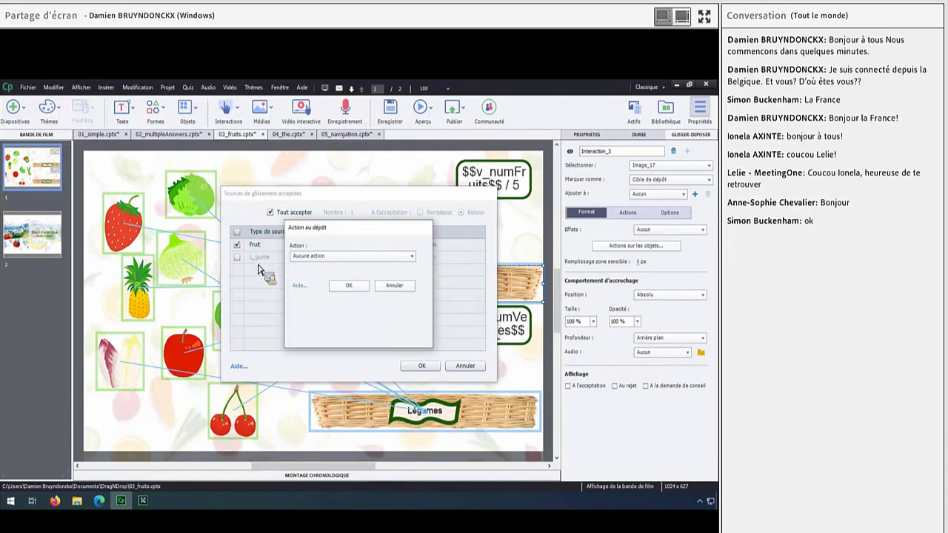
# - Set the Fruit drop action to increment v_numFruits by 1, without continuing project playback, and apply it to the Fruits basket
pyautogui.click(347, 256)
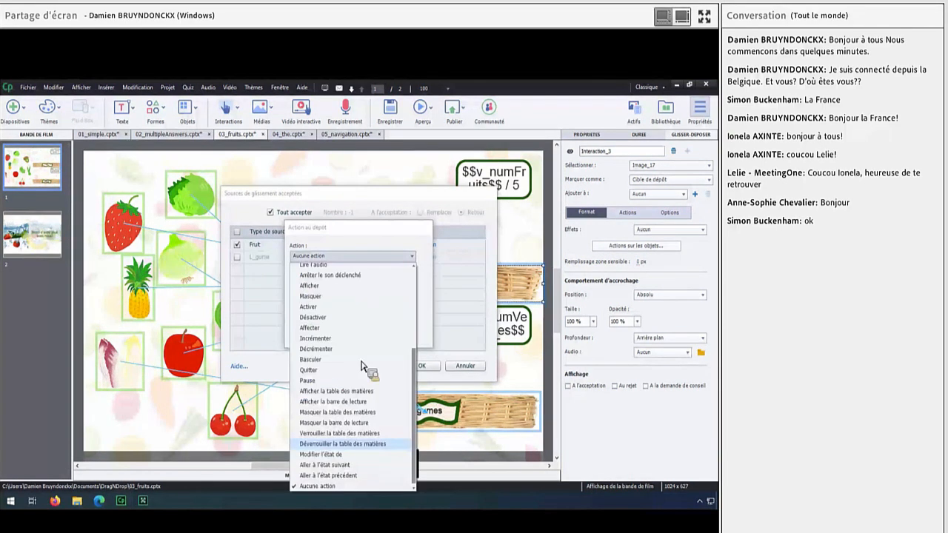
pyautogui.moveTo(414, 452); pyautogui.dragTo(414, 364)
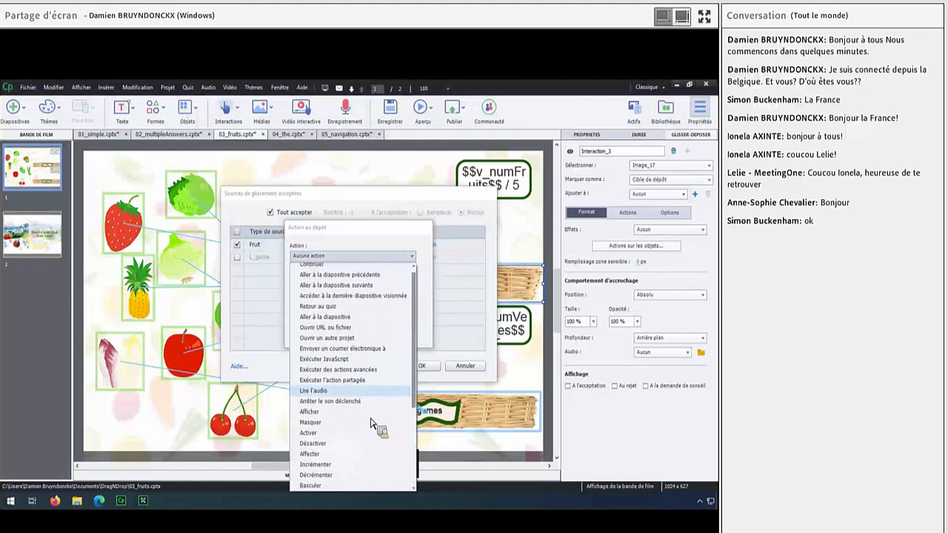
pyautogui.click(335, 467)
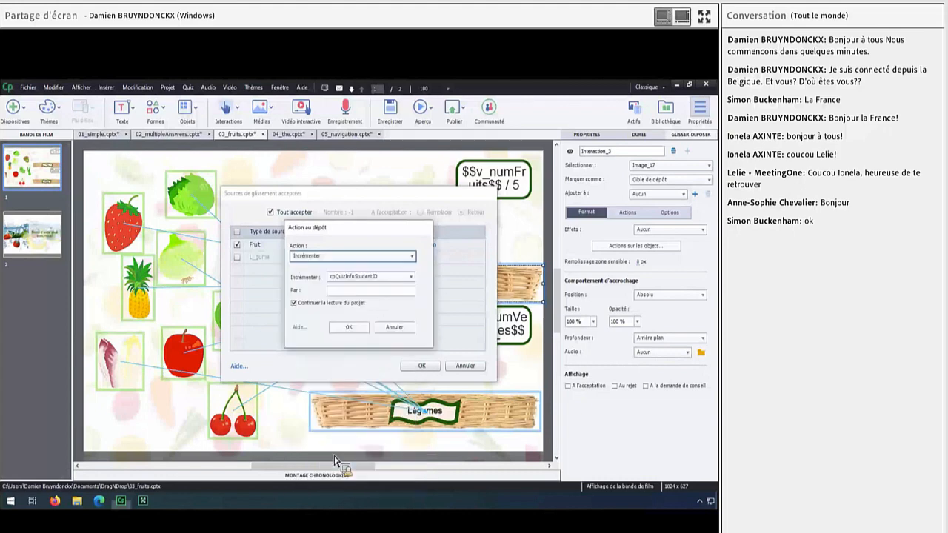
pyautogui.click(408, 277)
pyautogui.click(354, 309)
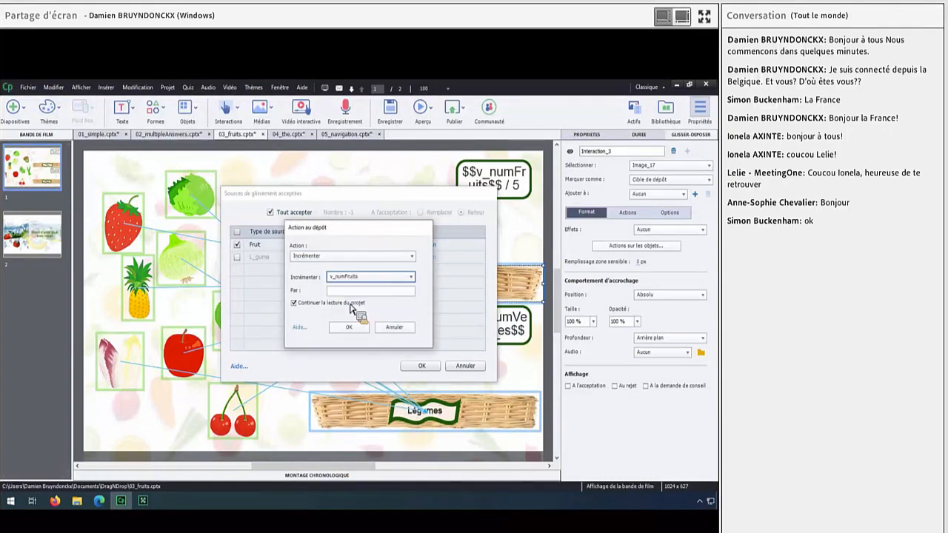
pyautogui.click(346, 296)
pyautogui.write('1')
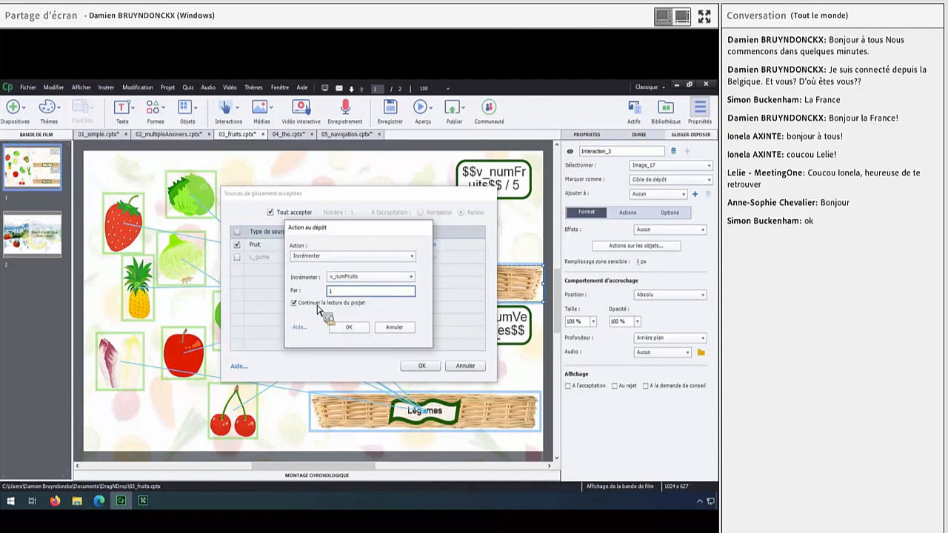
pyautogui.click(294, 303)
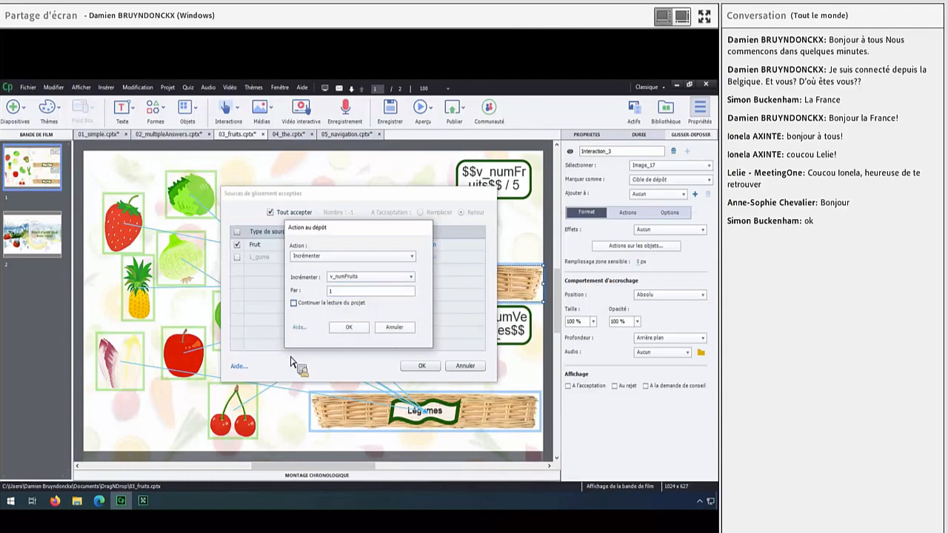
pyautogui.click(351, 331)
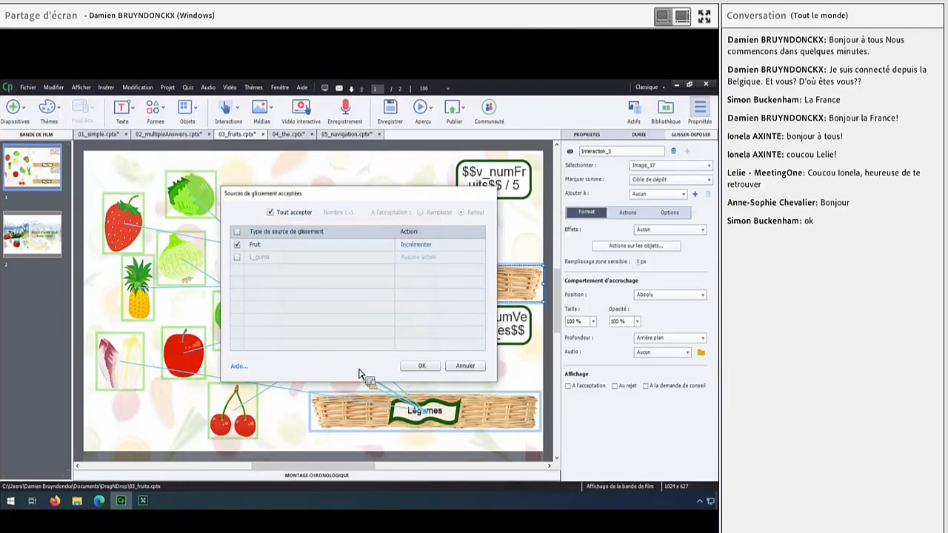
pyautogui.click(421, 367)
# - Set the Légumes basket's L_gume drop action to increment v_numVegetables by 1, without continuing project playback
pyautogui.click(510, 423)
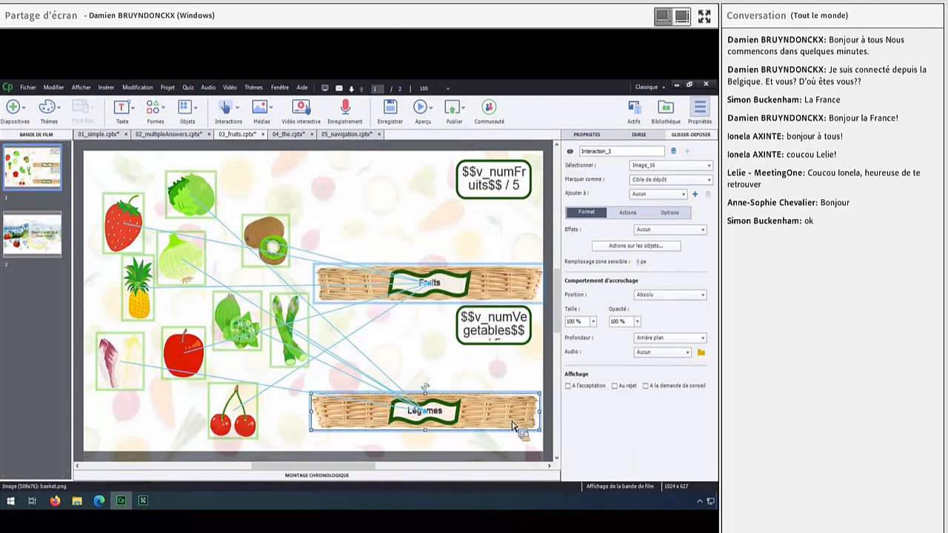
pyautogui.click(622, 248)
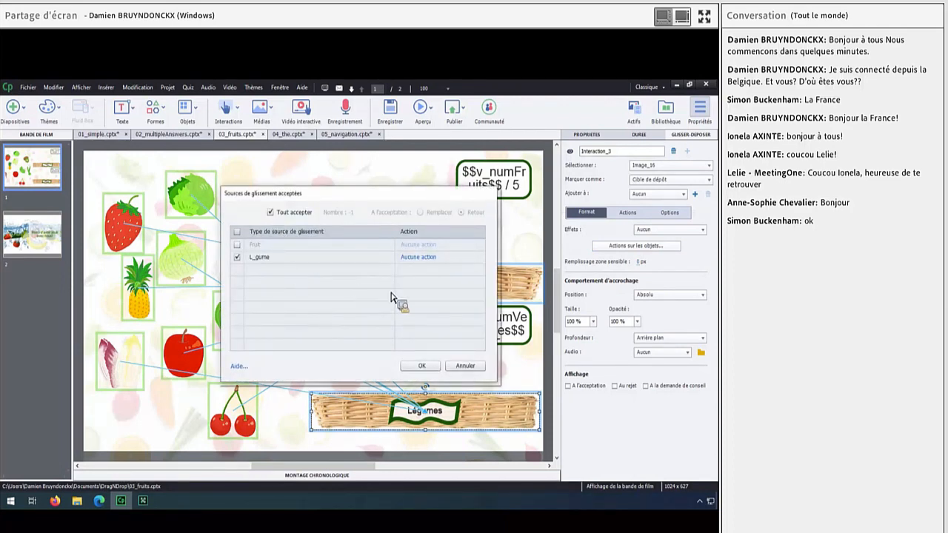
pyautogui.click(427, 259)
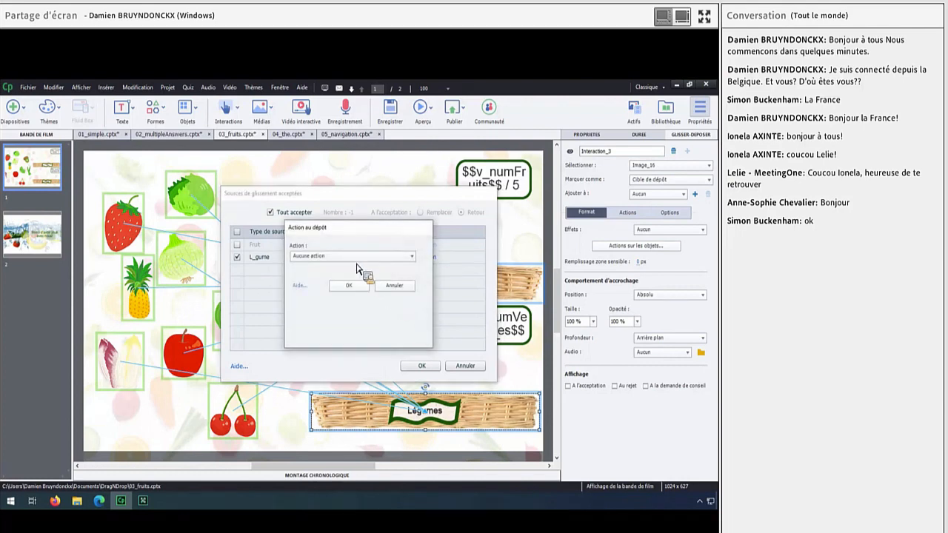
pyautogui.click(358, 257)
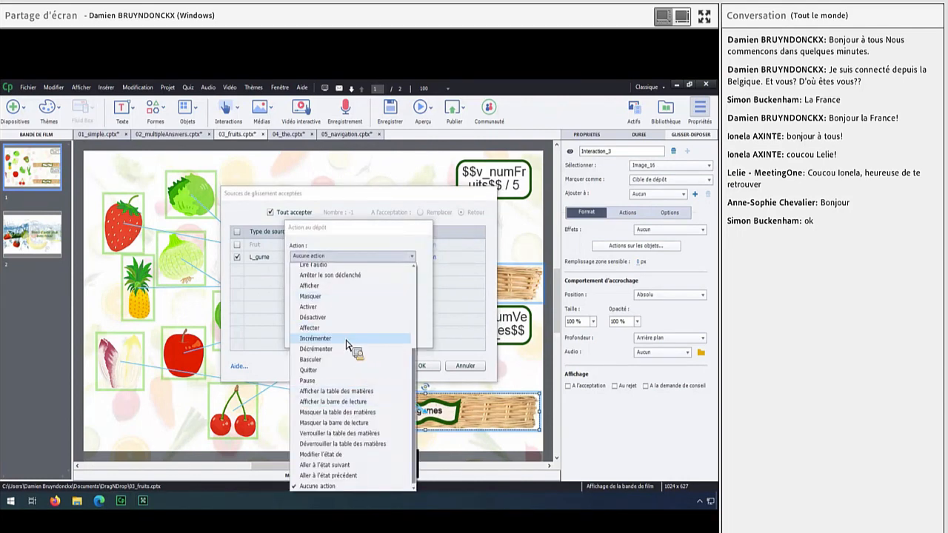
pyautogui.click(342, 337)
pyautogui.click(368, 278)
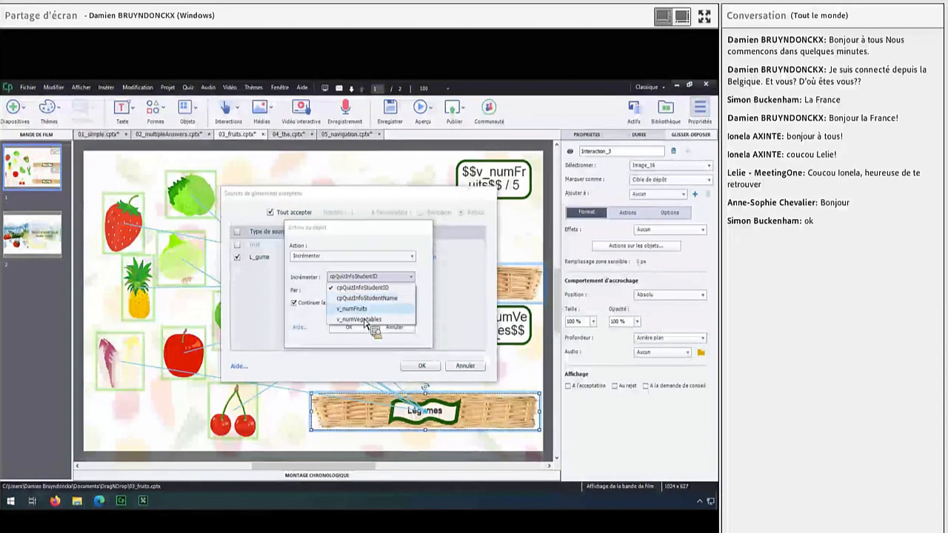
pyautogui.click(365, 306)
pyautogui.click(355, 293)
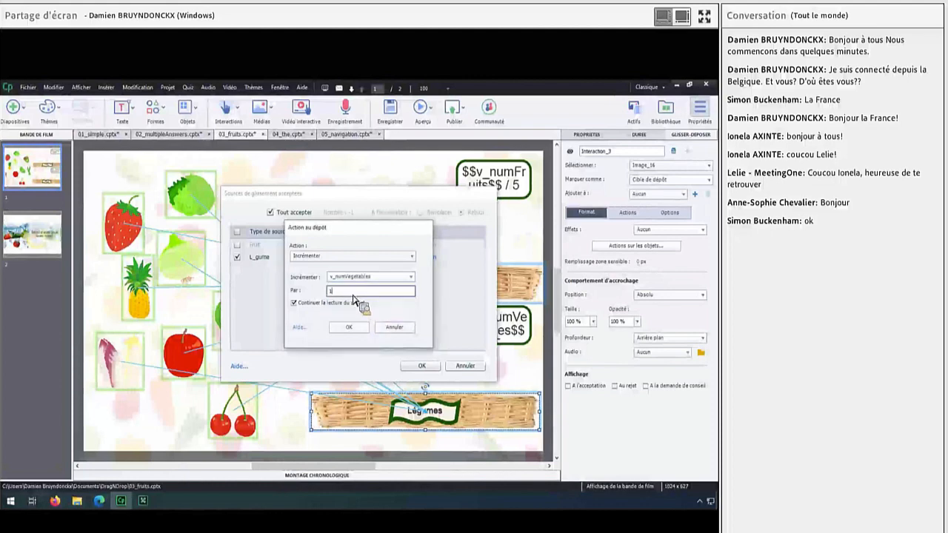
pyautogui.click(307, 304)
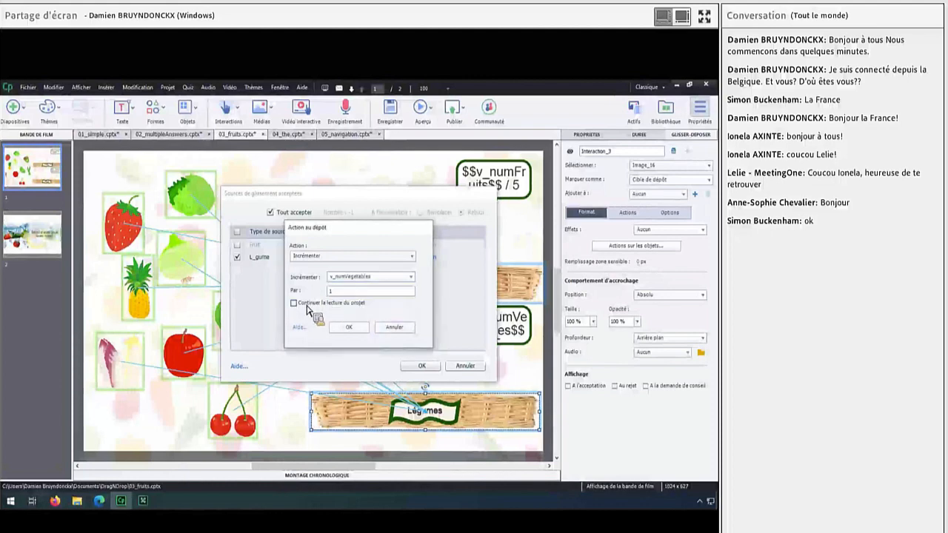
pyautogui.click(348, 327)
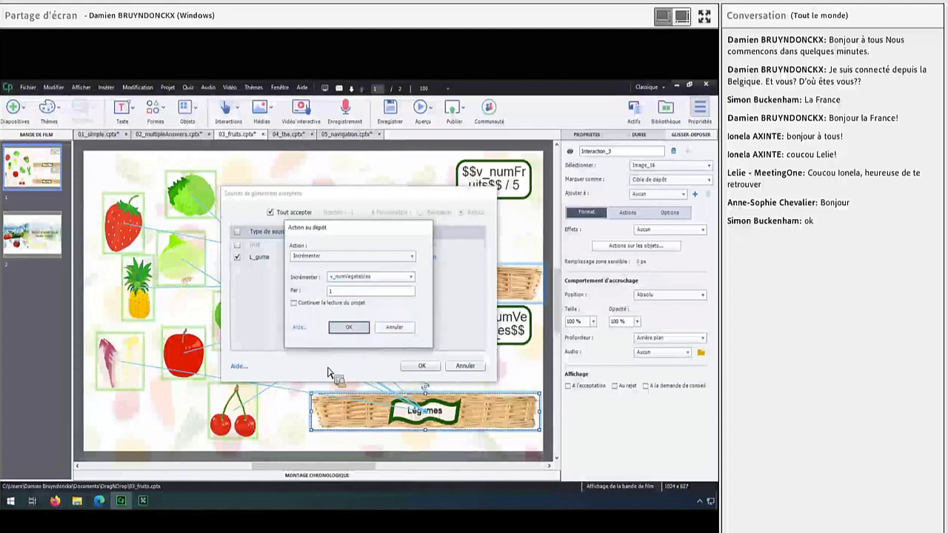
pyautogui.click(421, 366)
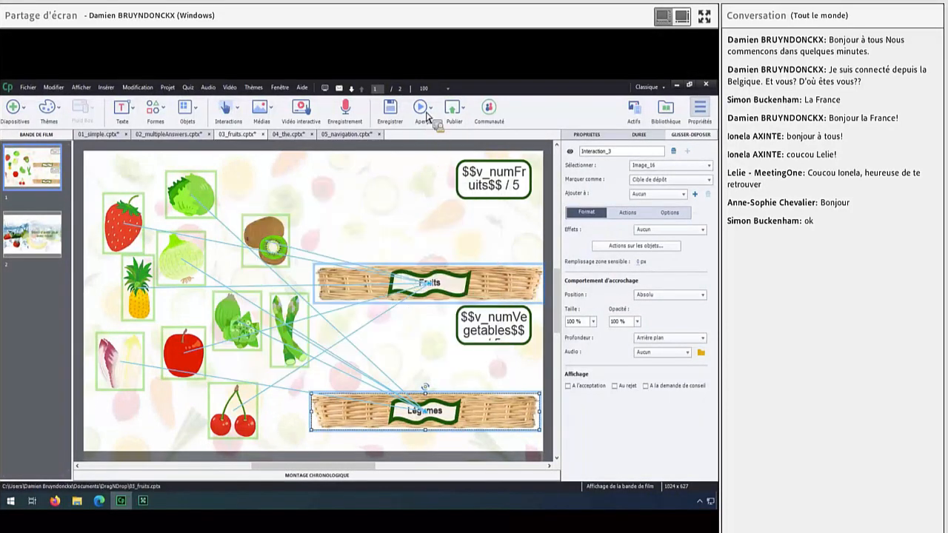
# - Preview the updated project as HTML5 in the browser, and test the fruit counter by placing the kiwi and strawberry in the Fruits basket
pyautogui.click(426, 115)
pyautogui.click(433, 136)
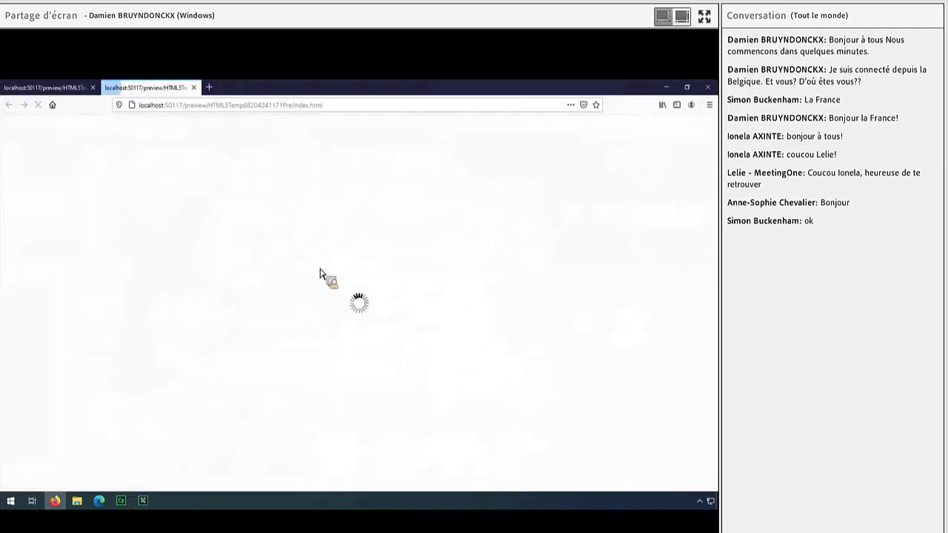
pyautogui.click(366, 268)
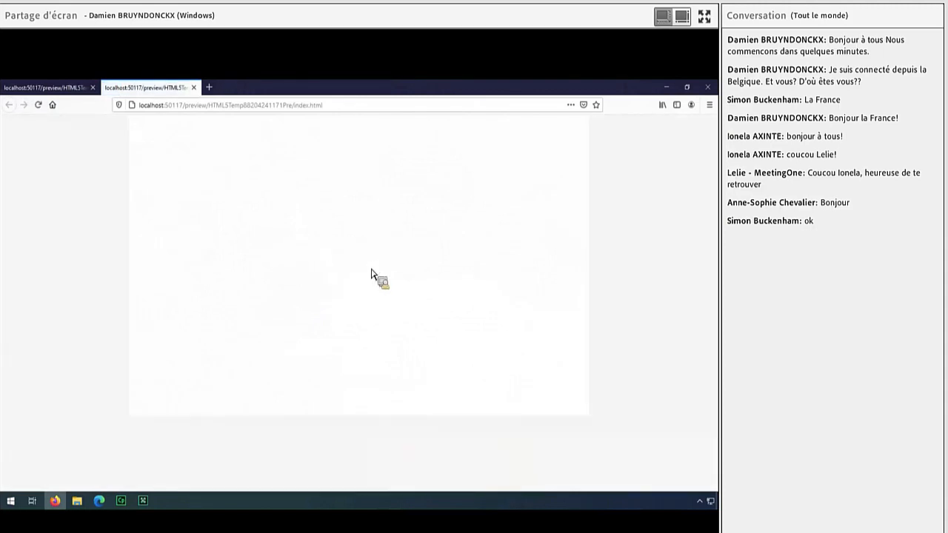
pyautogui.moveTo(317, 204); pyautogui.dragTo(415, 223)
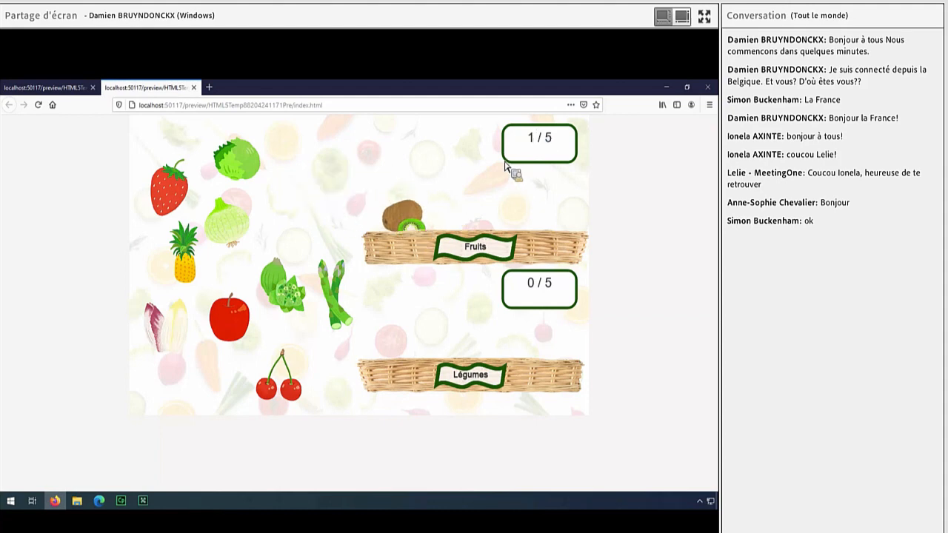
pyautogui.moveTo(169, 189); pyautogui.dragTo(435, 219)
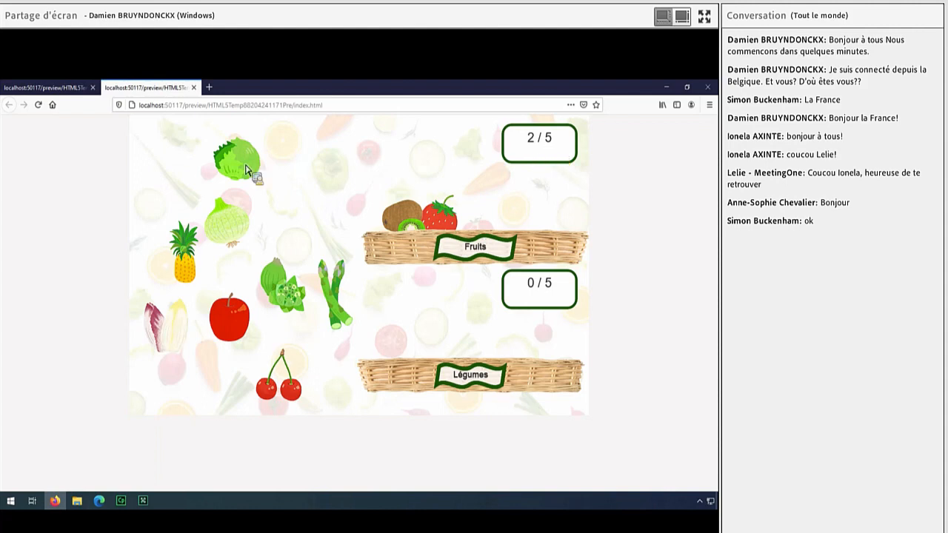
# - Try the lettuce in the Fruits basket, and place it and the green vegetable beside the asparagus in the Légumes basket
pyautogui.moveTo(250, 168); pyautogui.dragTo(480, 241)
pyautogui.moveTo(249, 169); pyautogui.dragTo(528, 258)
pyautogui.moveTo(244, 163); pyautogui.dragTo(412, 370)
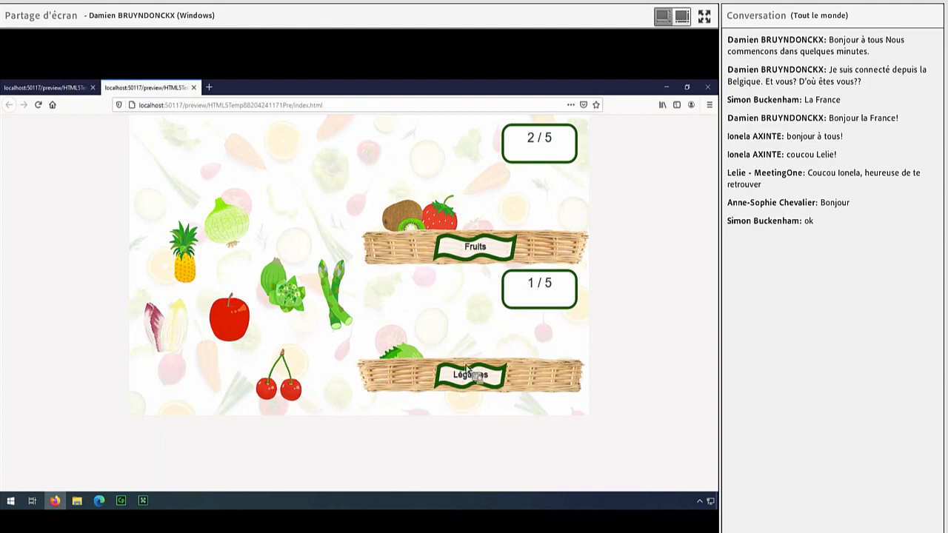
pyautogui.moveTo(285, 290); pyautogui.dragTo(429, 354)
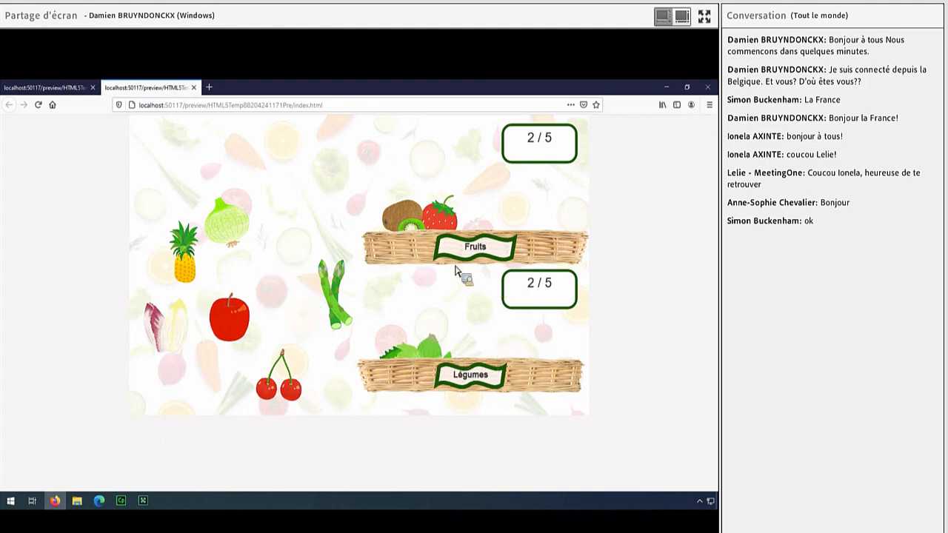
# - Try the apple in the Légumes basket, sort all remaining fruits and vegetables into their matching baskets, and return to the Captivate project
pyautogui.moveTo(250, 338); pyautogui.dragTo(476, 376)
pyautogui.moveTo(237, 328); pyautogui.dragTo(483, 244)
pyautogui.moveTo(296, 391); pyautogui.dragTo(538, 249)
pyautogui.moveTo(191, 285); pyautogui.dragTo(447, 244)
pyautogui.moveTo(232, 222); pyautogui.dragTo(424, 347)
pyautogui.moveTo(344, 327); pyautogui.dragTo(466, 368)
pyautogui.moveTo(167, 331); pyautogui.dragTo(503, 384)
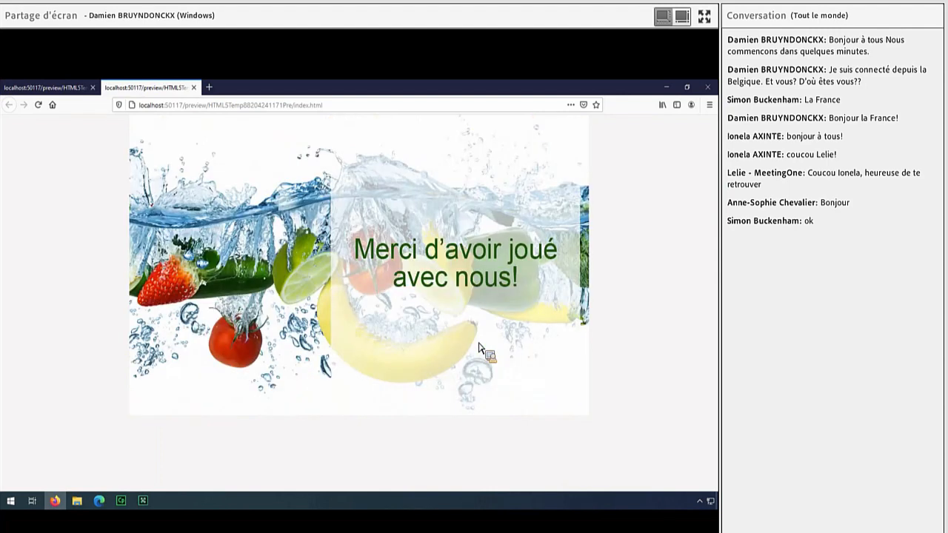
pyautogui.click(195, 88)
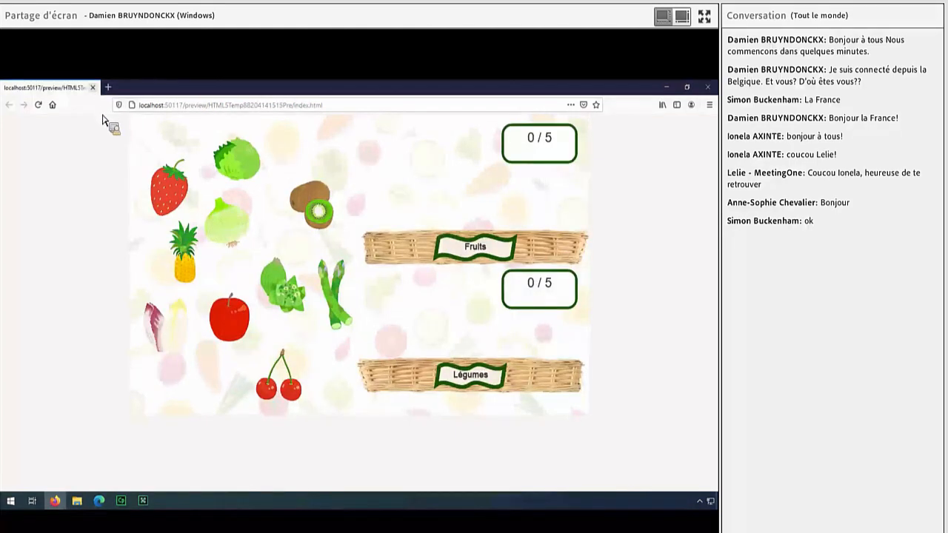
pyautogui.hotkey('alt', 'Tab')
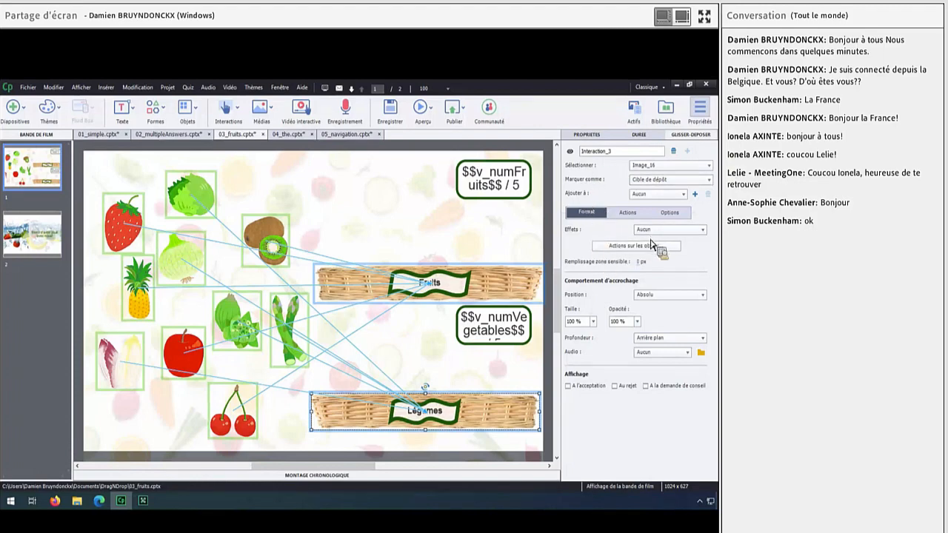
# - Explore the Légumes basket's snap position choices and try a feedback caption for the drop target
pyautogui.click(663, 295)
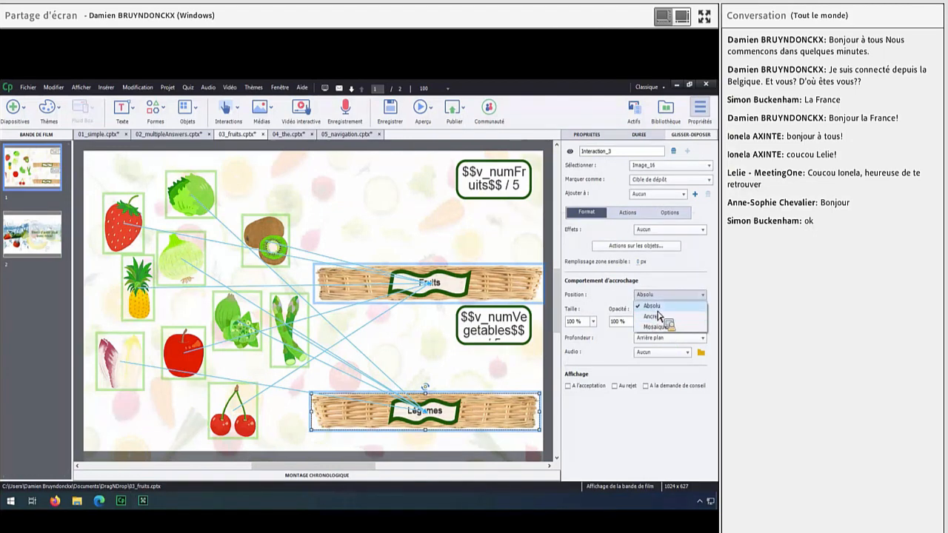
pyautogui.click(603, 289)
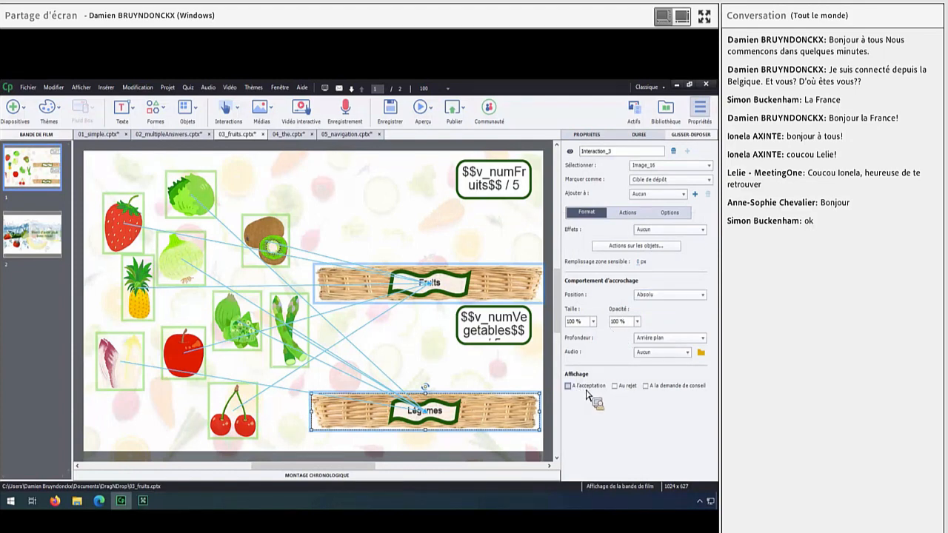
pyautogui.click(571, 391)
pyautogui.click(573, 388)
pyautogui.click(493, 361)
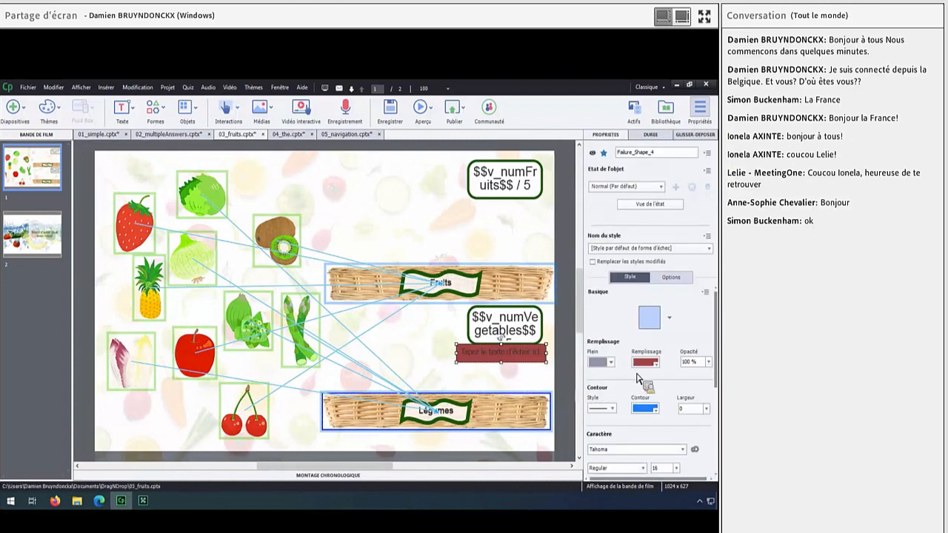
pyautogui.click(694, 136)
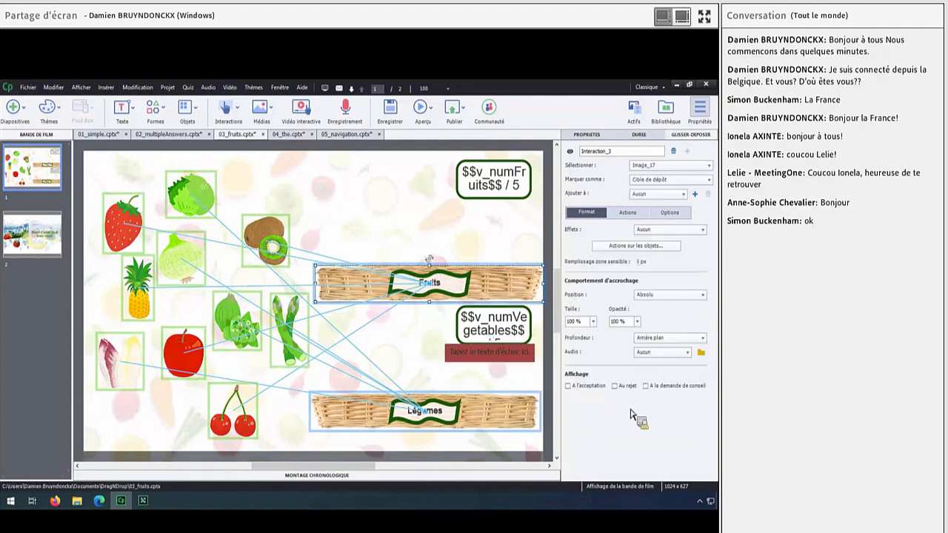
pyautogui.click(506, 424)
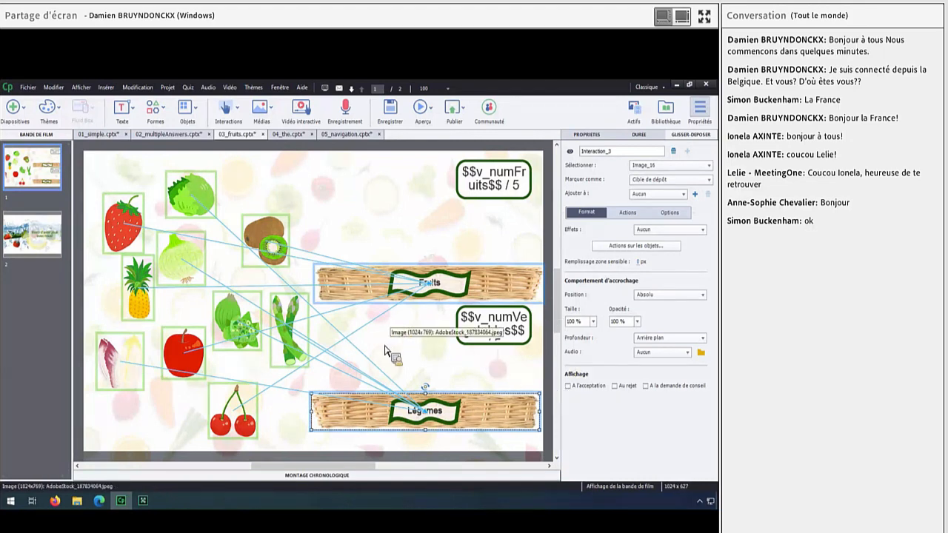
# - In 04_the.cptx, create a drag-and-drop interaction with the teabag as drag source and the cup as drop target
pyautogui.click(295, 137)
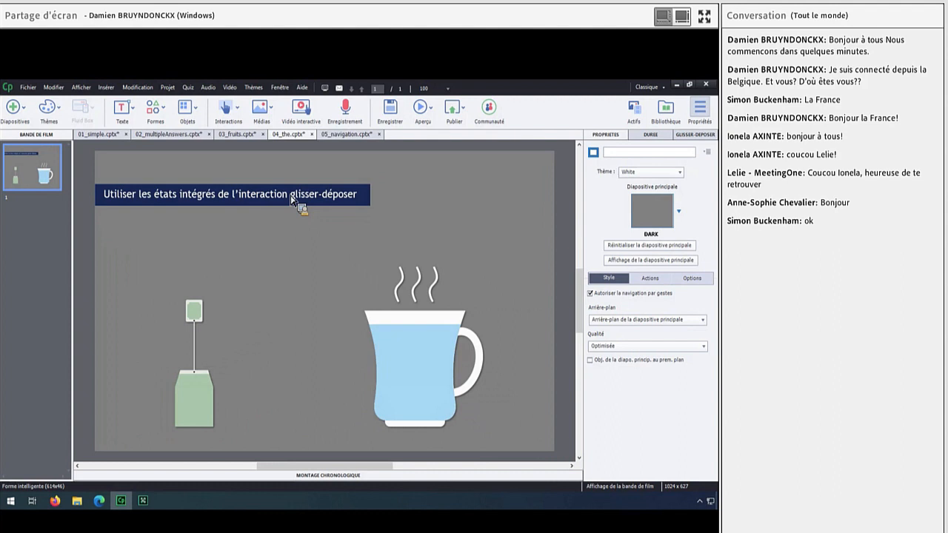
pyautogui.click(242, 118)
pyautogui.click(256, 181)
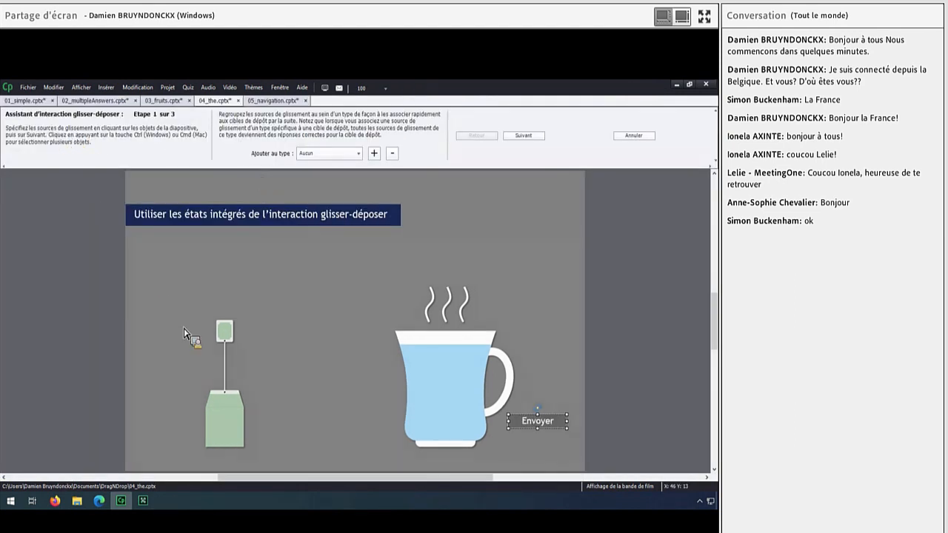
pyautogui.click(236, 414)
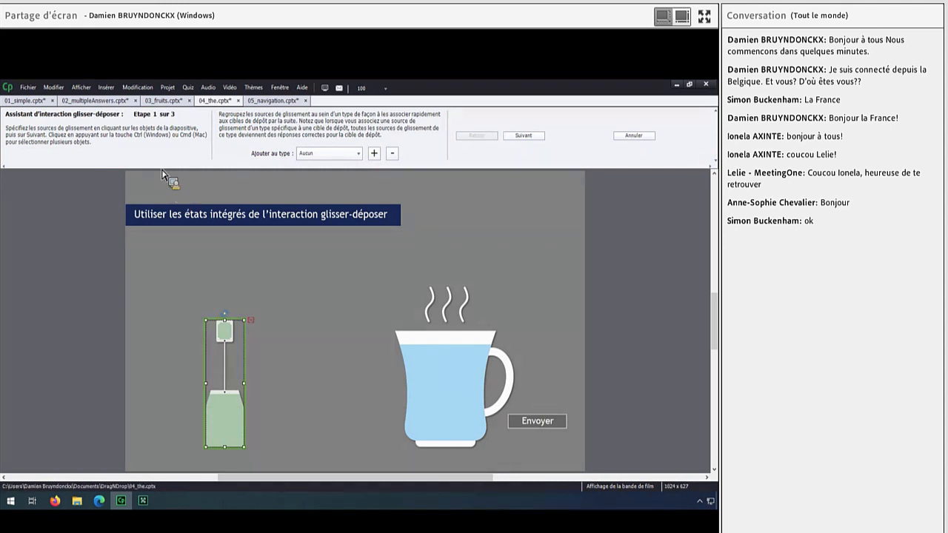
pyautogui.click(535, 135)
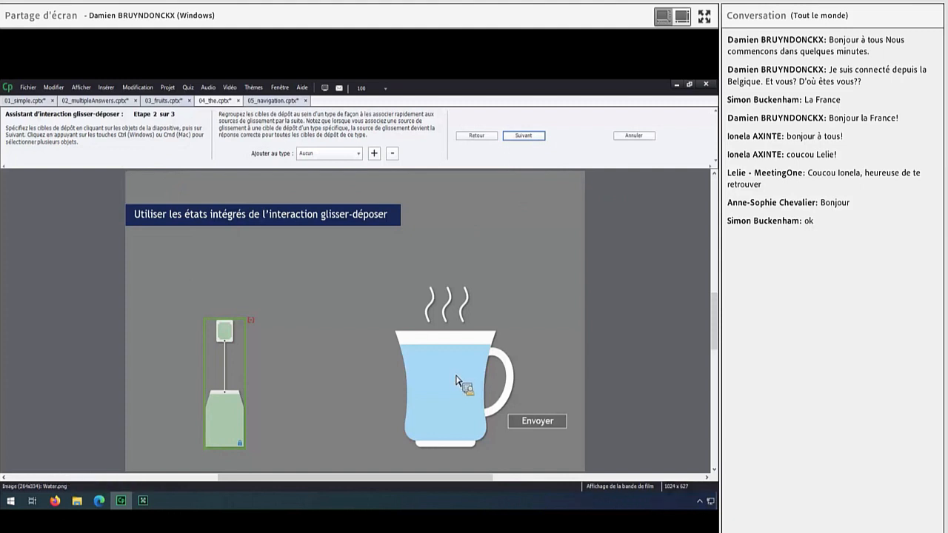
pyautogui.click(434, 312)
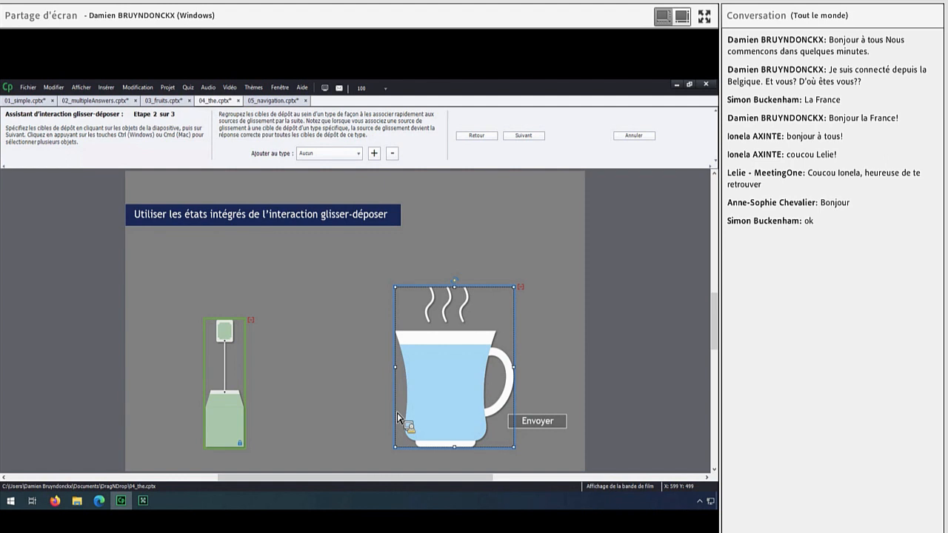
# - Associate the teabag with the cup as the correct answer and finish the interaction wizard
pyautogui.click(524, 135)
pyautogui.click(211, 433)
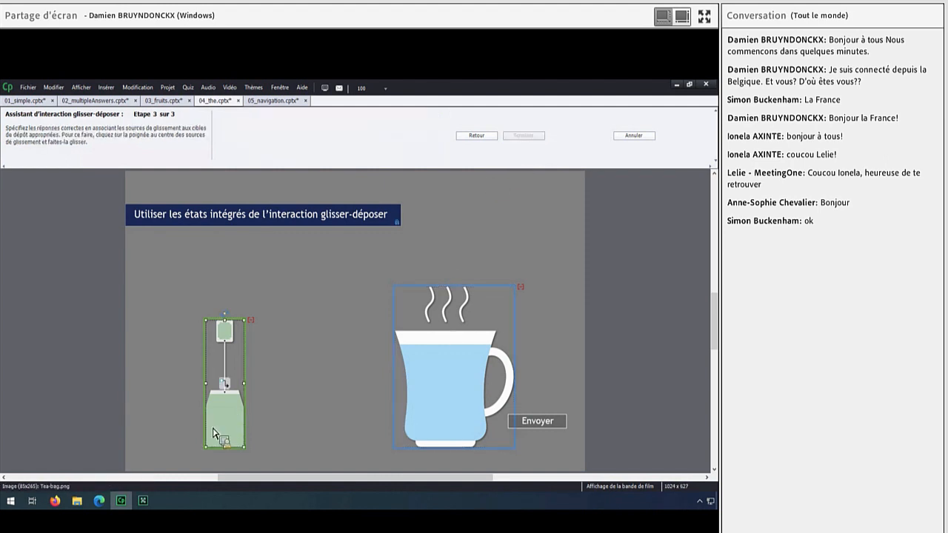
pyautogui.moveTo(270, 395); pyautogui.dragTo(449, 383)
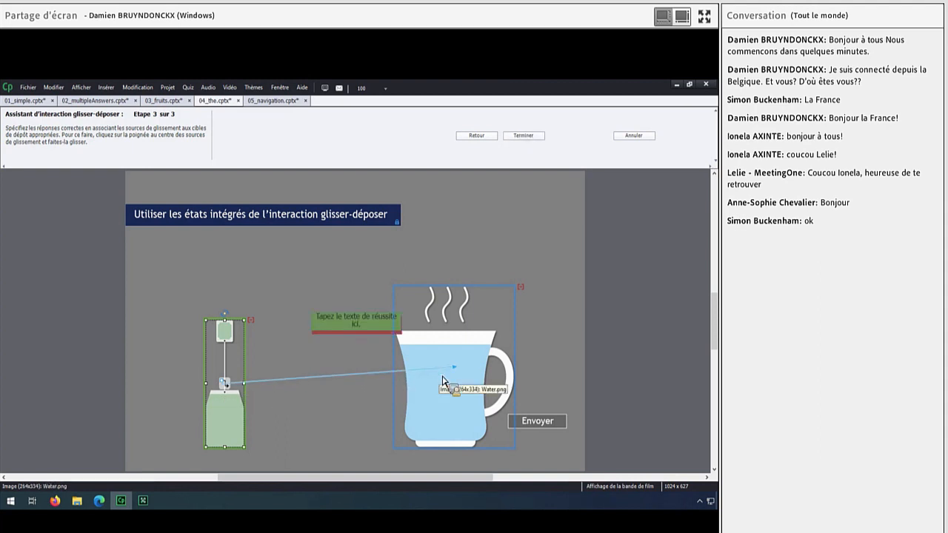
pyautogui.click(523, 136)
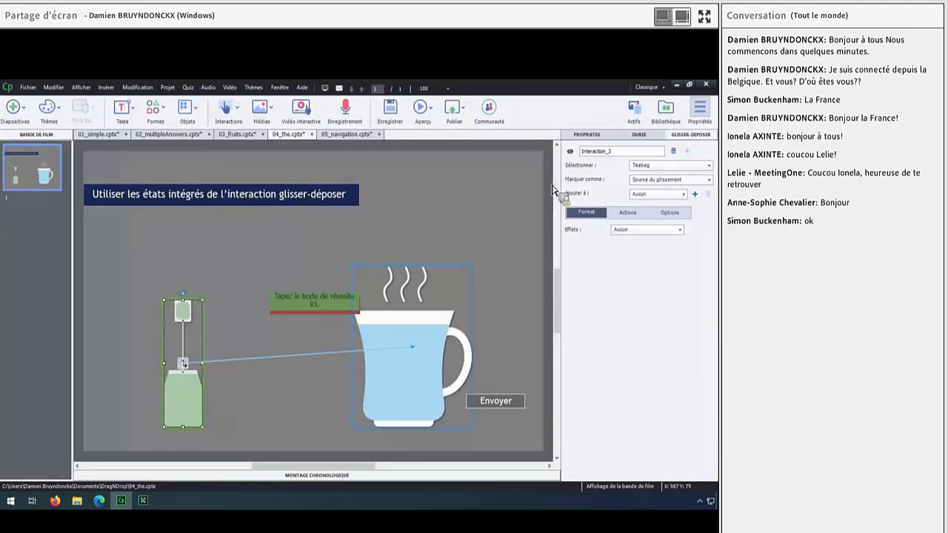
# - Disable the interaction's failure and success captions and enable automatic submission of correct answers
pyautogui.click(627, 211)
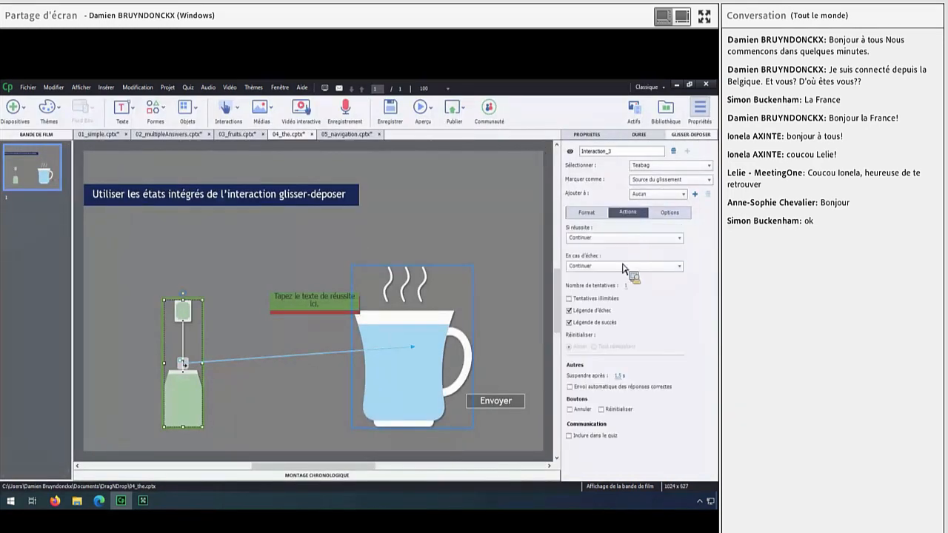
pyautogui.click(581, 311)
pyautogui.click(592, 323)
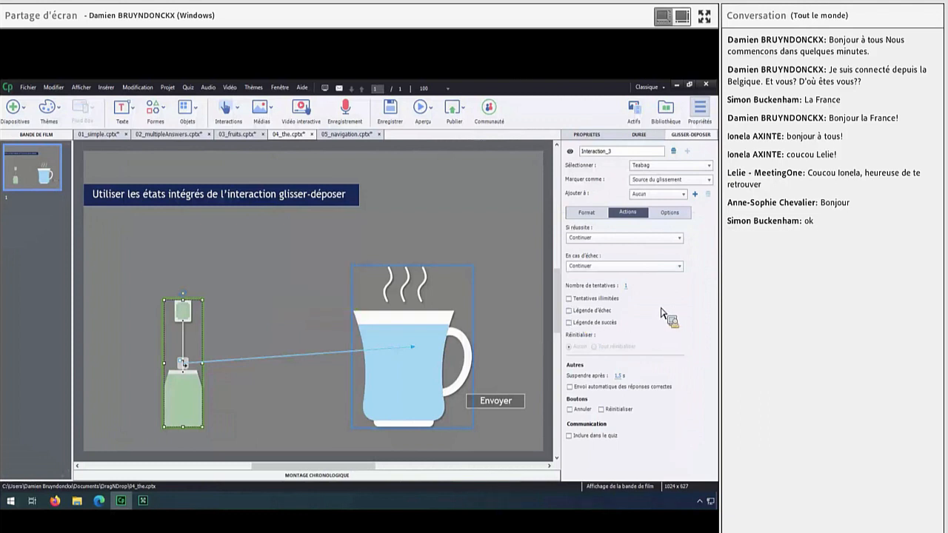
pyautogui.click(569, 386)
# - Move the Envoyer button completely off the slide, beyond its right edge
pyautogui.moveTo(327, 471); pyautogui.dragTo(360, 444)
pyautogui.click(332, 394)
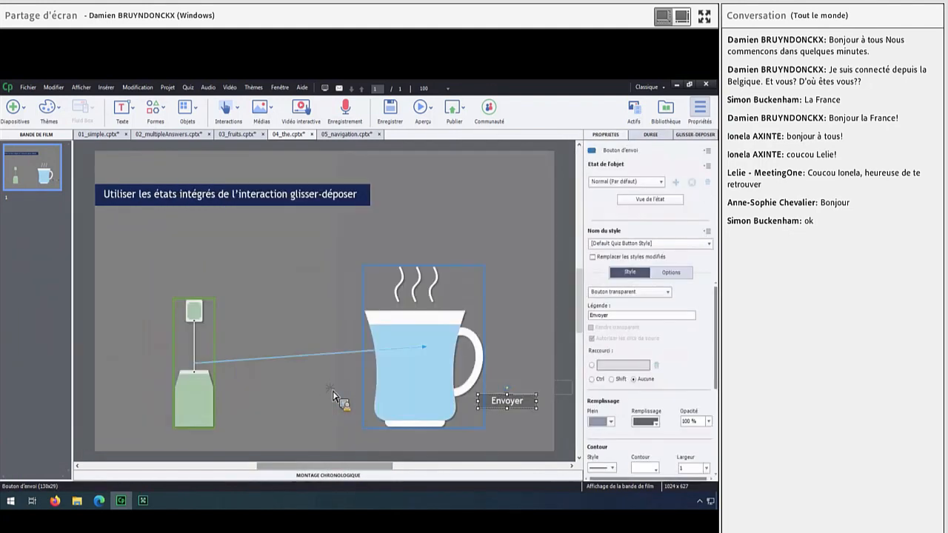
pyautogui.moveTo(504, 401); pyautogui.dragTo(581, 405)
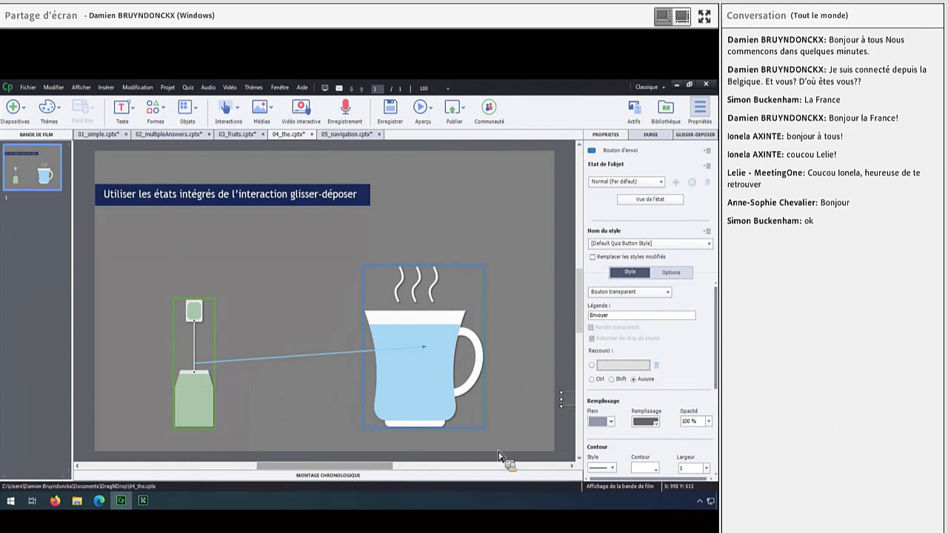
pyautogui.moveTo(340, 466); pyautogui.dragTo(394, 465)
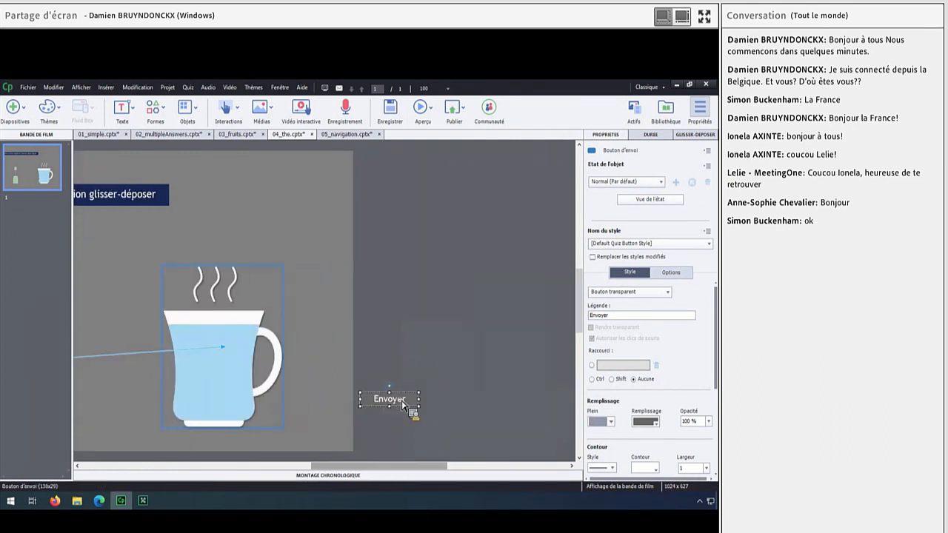
pyautogui.moveTo(403, 403); pyautogui.dragTo(439, 415)
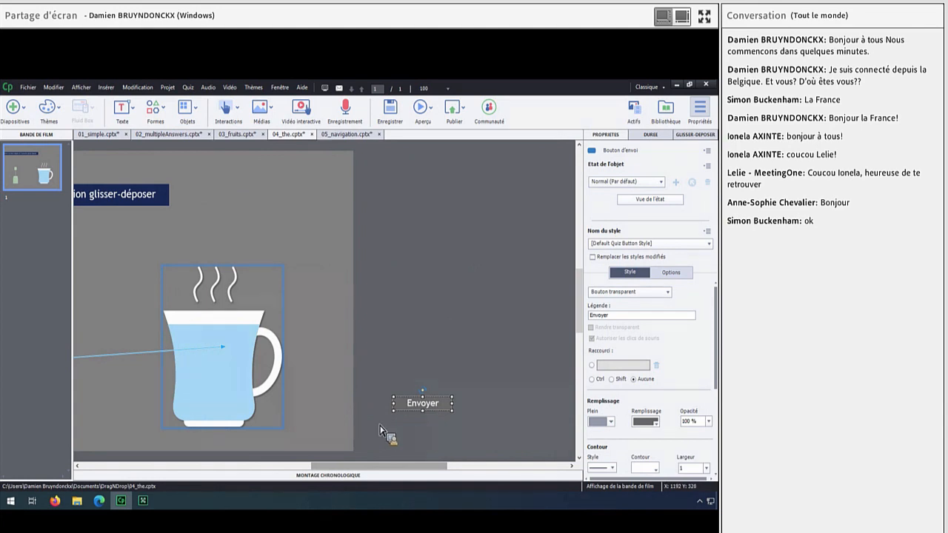
pyautogui.moveTo(329, 465); pyautogui.dragTo(282, 469)
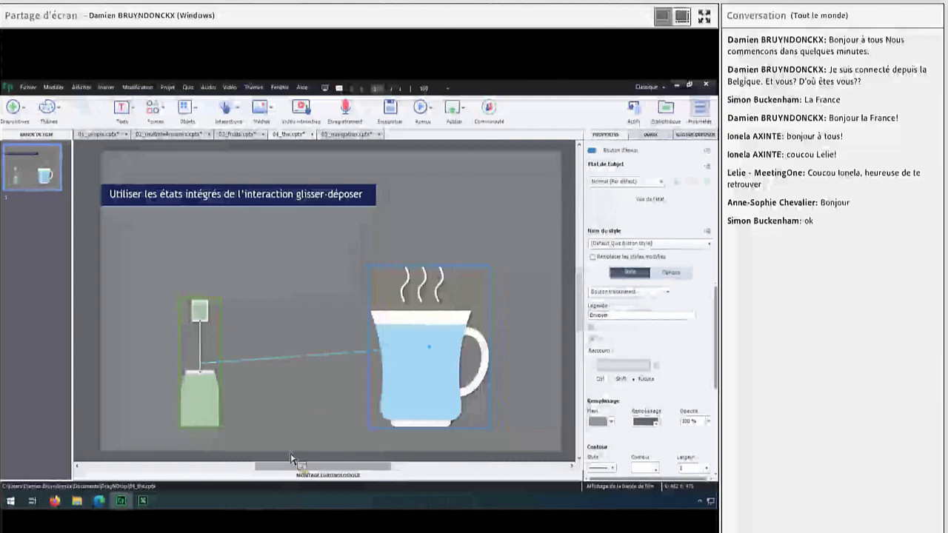
# - Preview the project as HTML5 in the browser, test placing the teabag in the cup, and close the preview
pyautogui.click(426, 114)
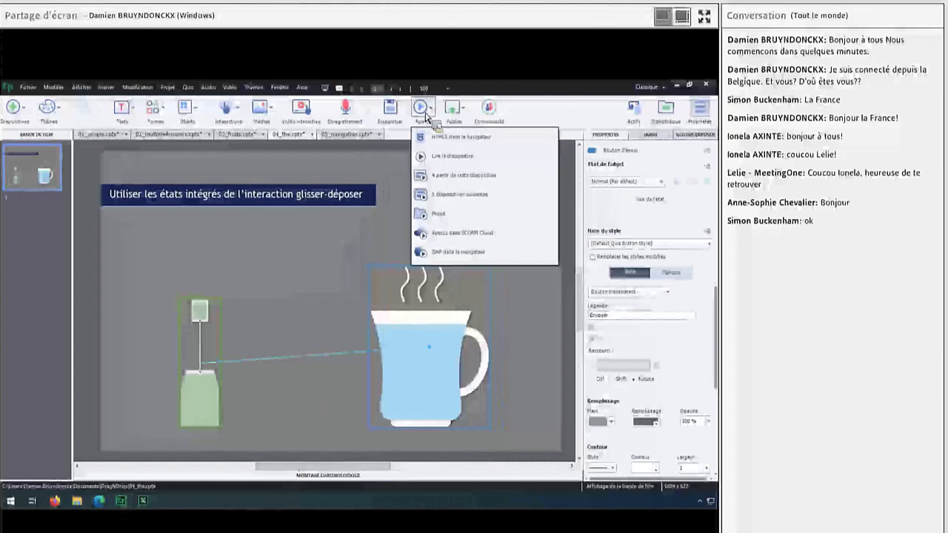
pyautogui.click(444, 156)
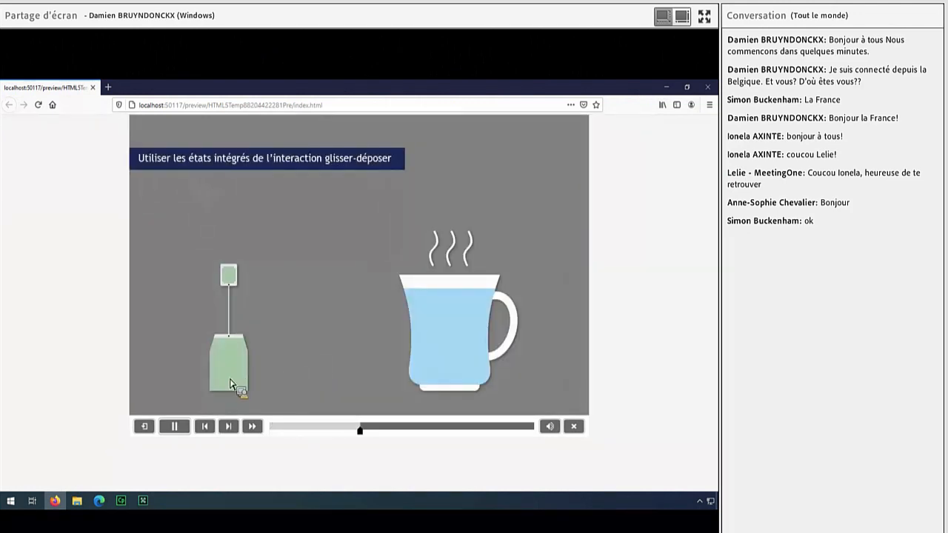
pyautogui.moveTo(237, 381); pyautogui.dragTo(455, 329)
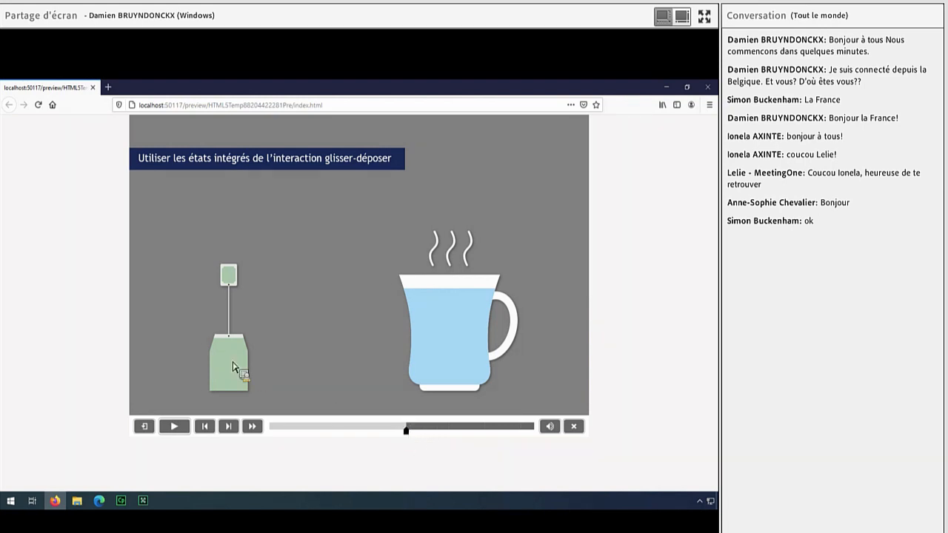
pyautogui.moveTo(234, 354); pyautogui.dragTo(454, 339)
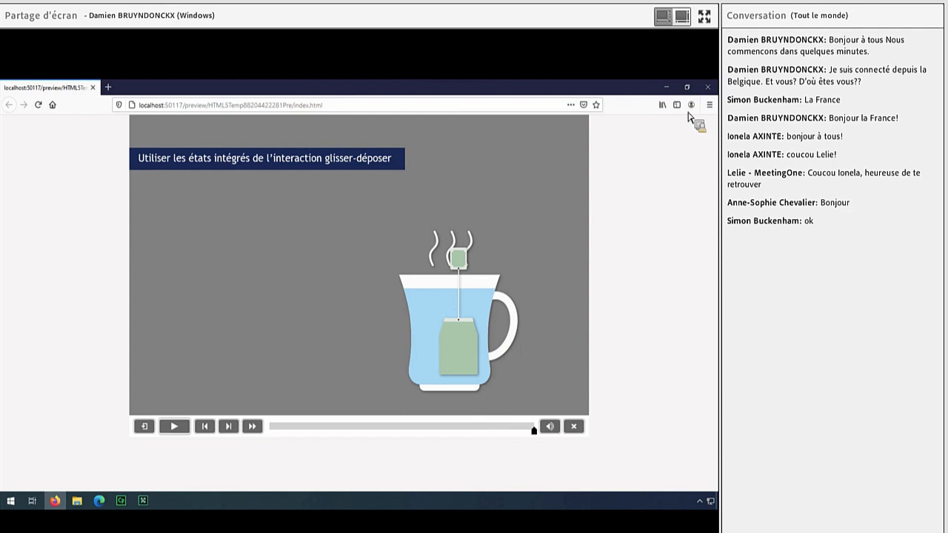
pyautogui.click(707, 87)
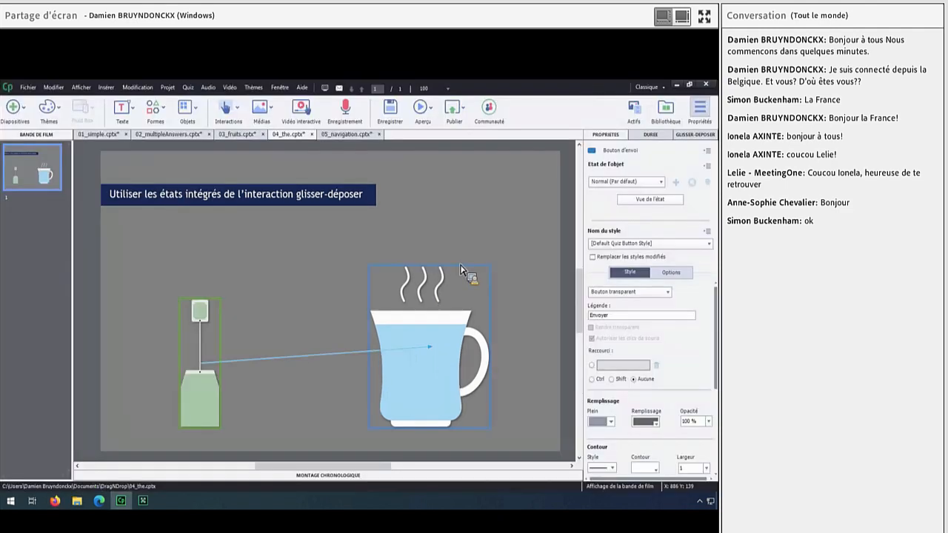
# - Show the timeline at a larger scale and scrub from the interaction's 1.5 s pause point to the slide's end
pyautogui.click(326, 442)
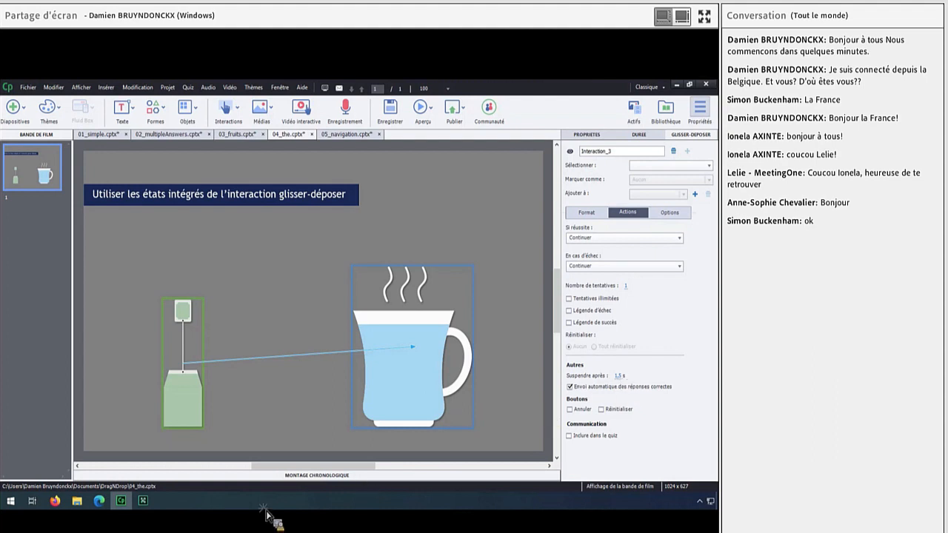
pyautogui.click(300, 476)
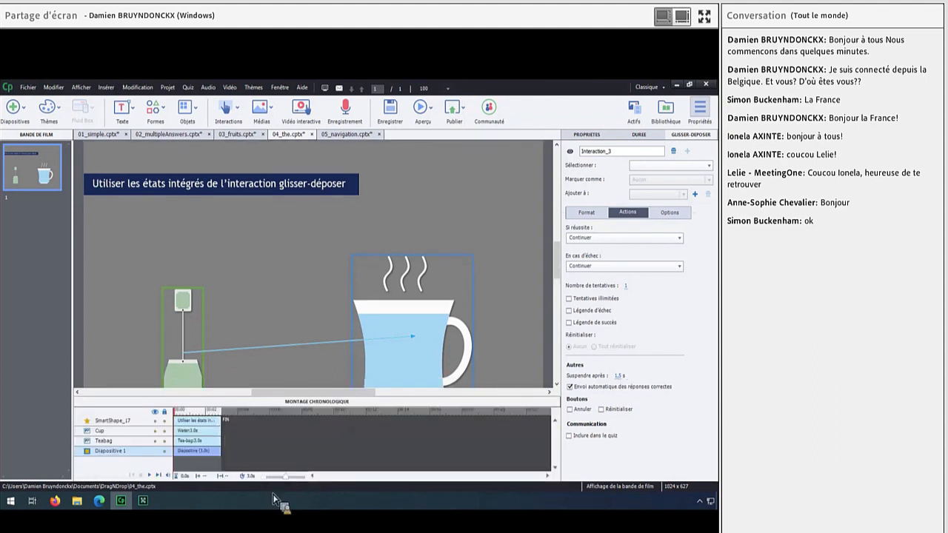
pyautogui.moveTo(285, 476); pyautogui.dragTo(305, 478)
pyautogui.moveTo(198, 420); pyautogui.dragTo(228, 420)
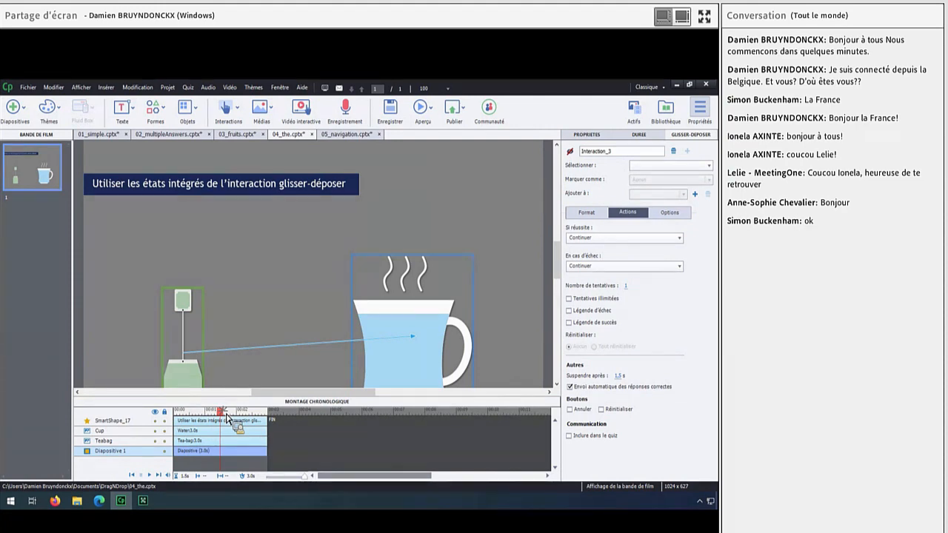
pyautogui.moveTo(230, 418); pyautogui.dragTo(262, 459)
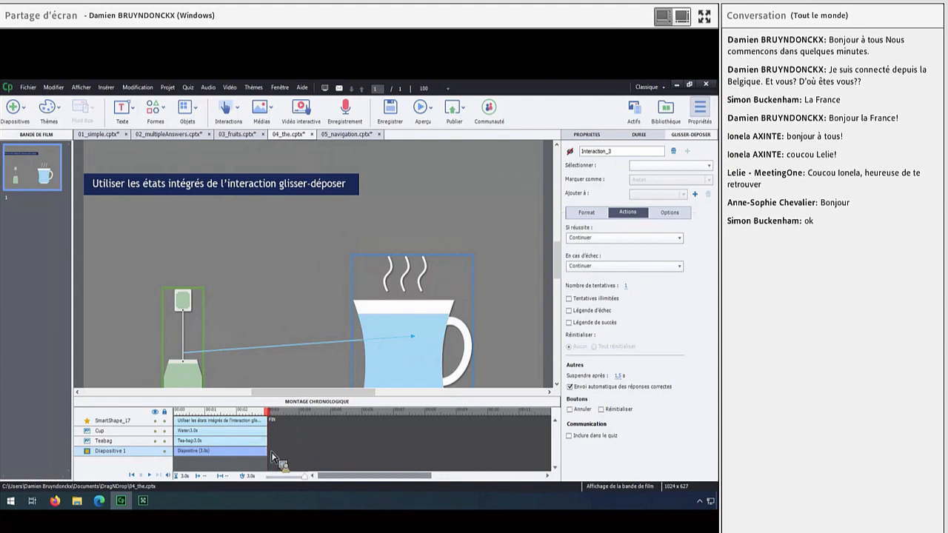
# - Extend the slide, Teabag and Cup durations to 6.0 s, and place the playhead at the 1.5 s pause point
pyautogui.moveTo(269, 453); pyautogui.dragTo(361, 453)
pyautogui.moveTo(272, 442); pyautogui.dragTo(361, 449)
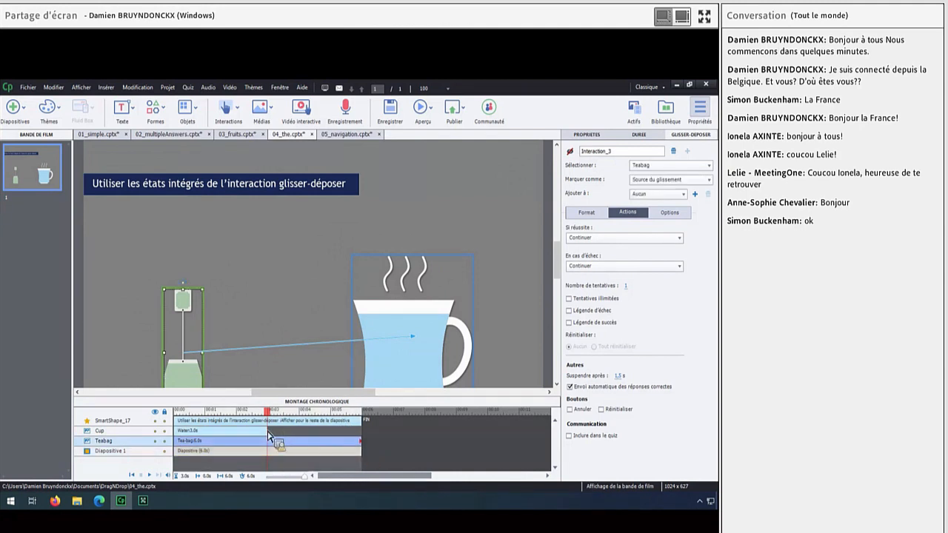
pyautogui.moveTo(270, 434); pyautogui.dragTo(365, 438)
pyautogui.click(197, 412)
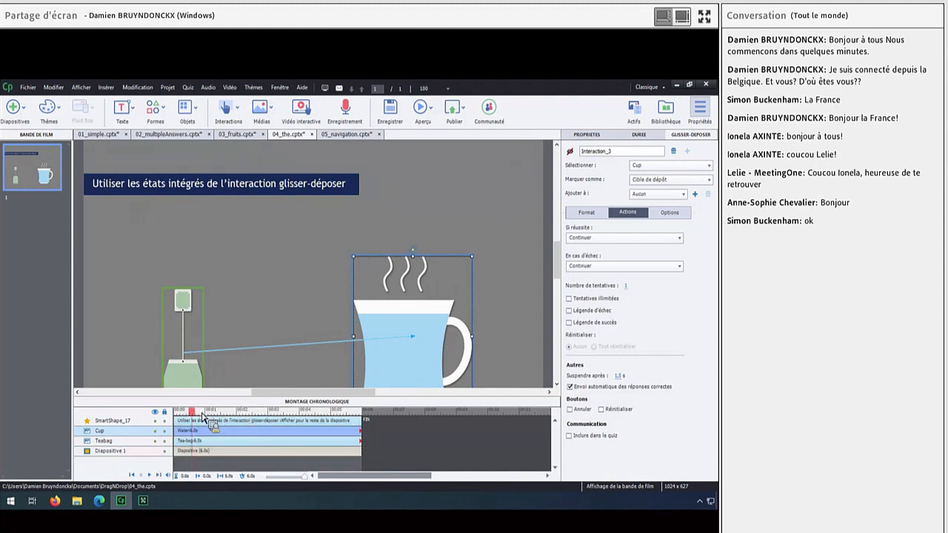
pyautogui.moveTo(197, 414); pyautogui.dragTo(226, 419)
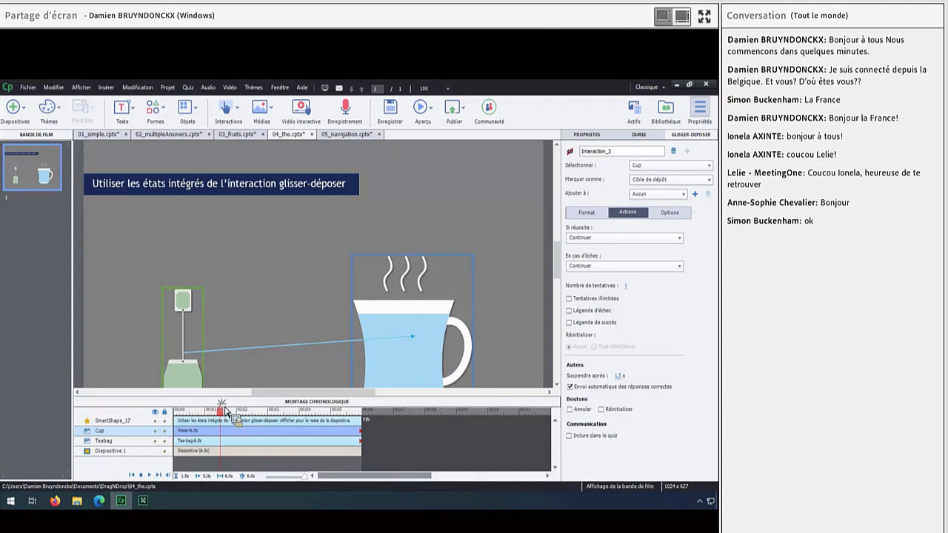
# - Hide the timeline and set the Cup drop target's snap behaviour to 0 % size and 0 % opacity
pyautogui.moveTo(226, 414); pyautogui.dragTo(367, 420)
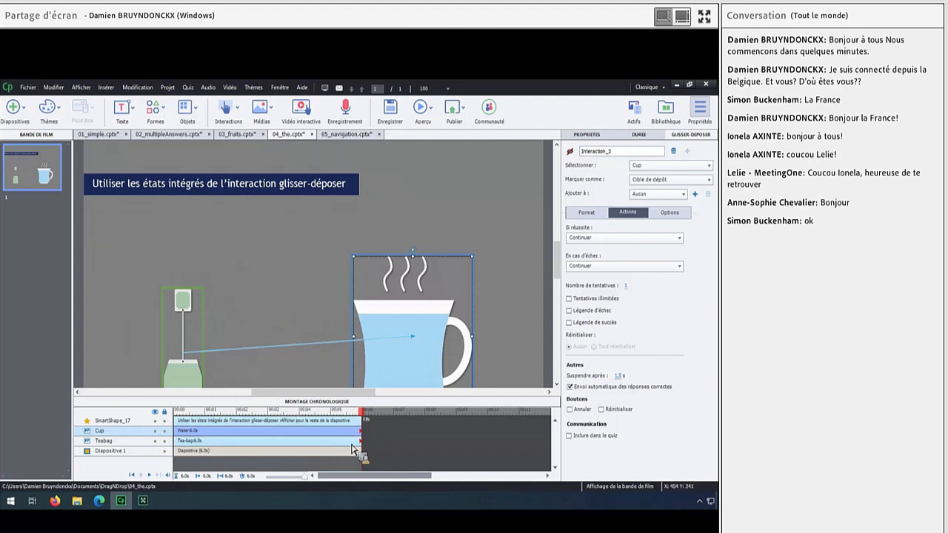
pyautogui.click(339, 406)
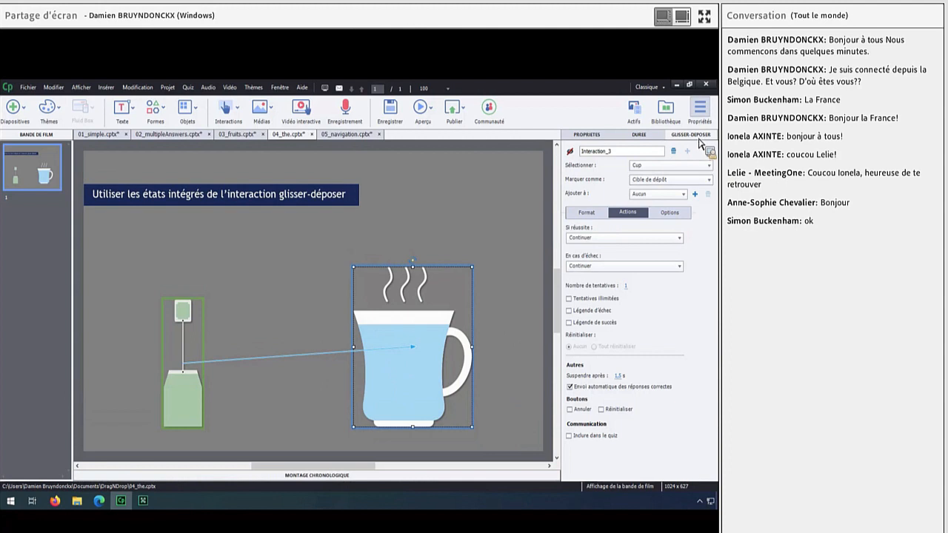
pyautogui.click(587, 214)
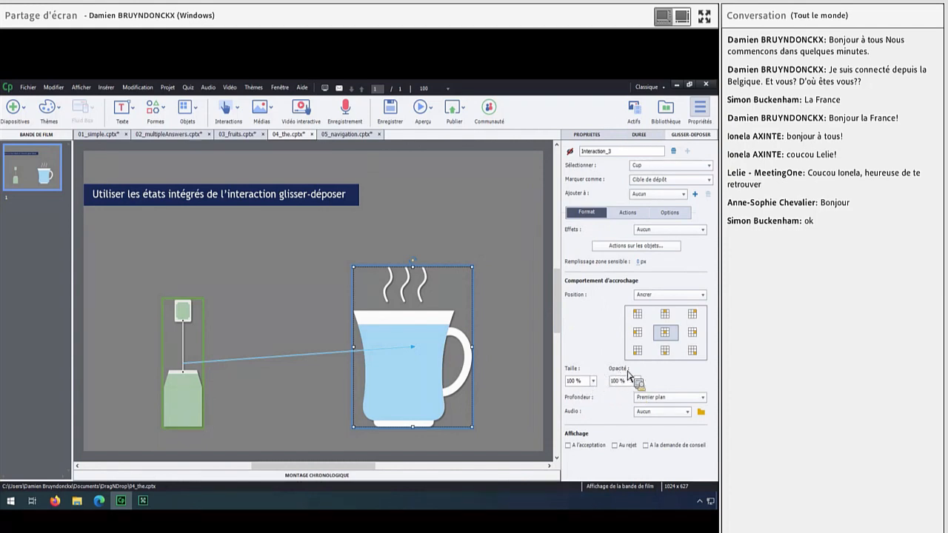
pyautogui.click(593, 382)
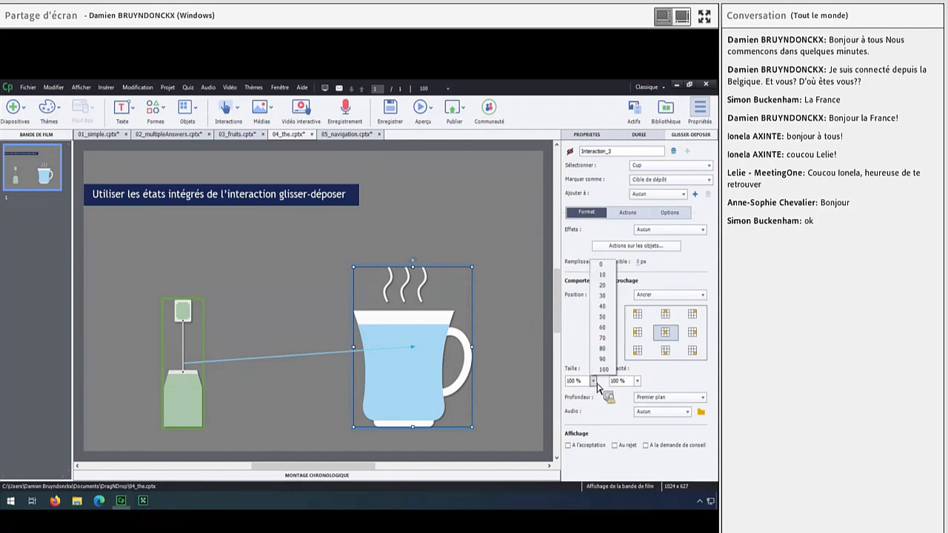
pyautogui.click(606, 267)
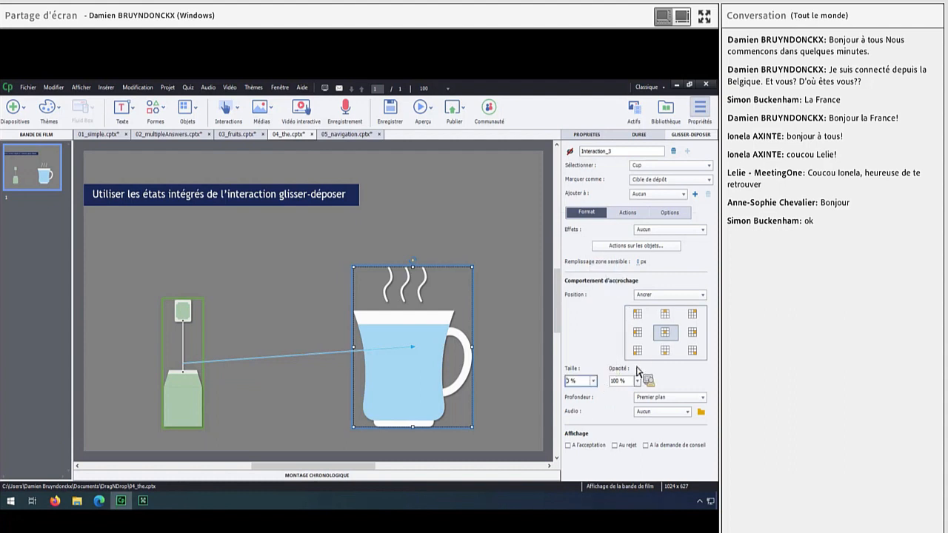
pyautogui.click(637, 380)
pyautogui.click(646, 266)
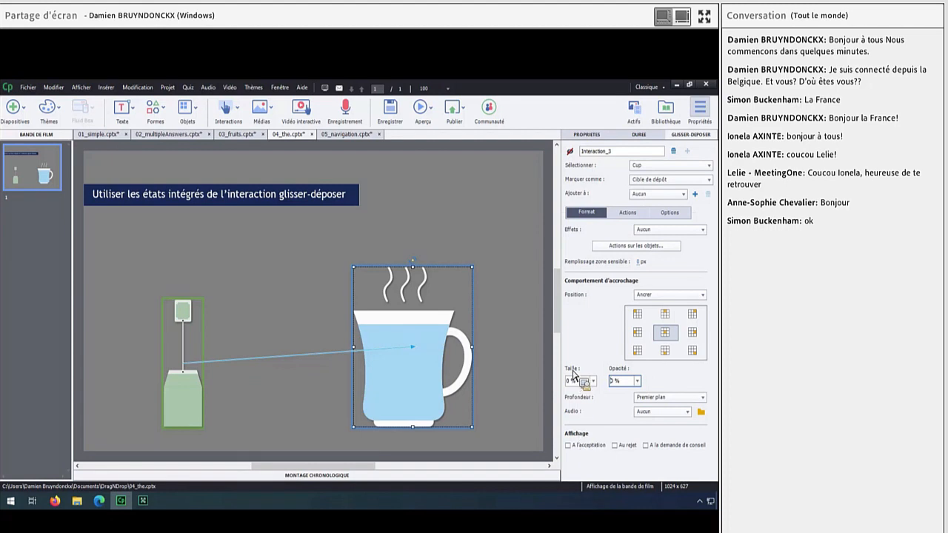
# - Preview the project as HTML5 in the browser, test placing the teabag in the cup, and return to Captivate
pyautogui.click(423, 113)
pyautogui.click(443, 145)
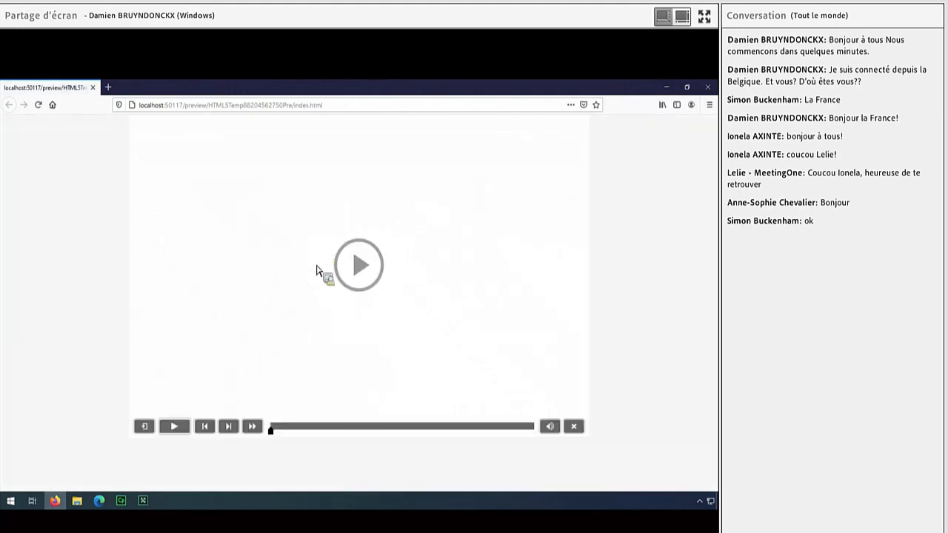
pyautogui.click(360, 268)
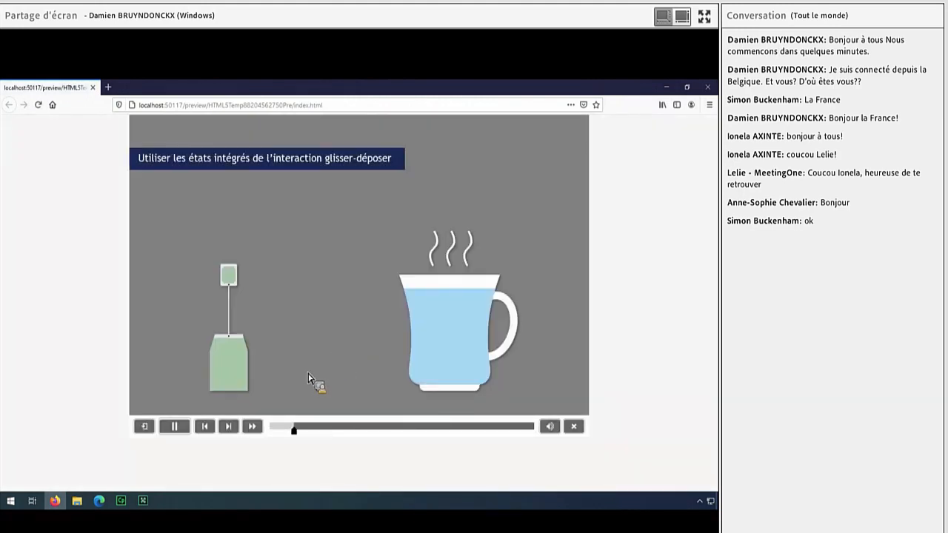
pyautogui.moveTo(232, 387); pyautogui.dragTo(455, 326)
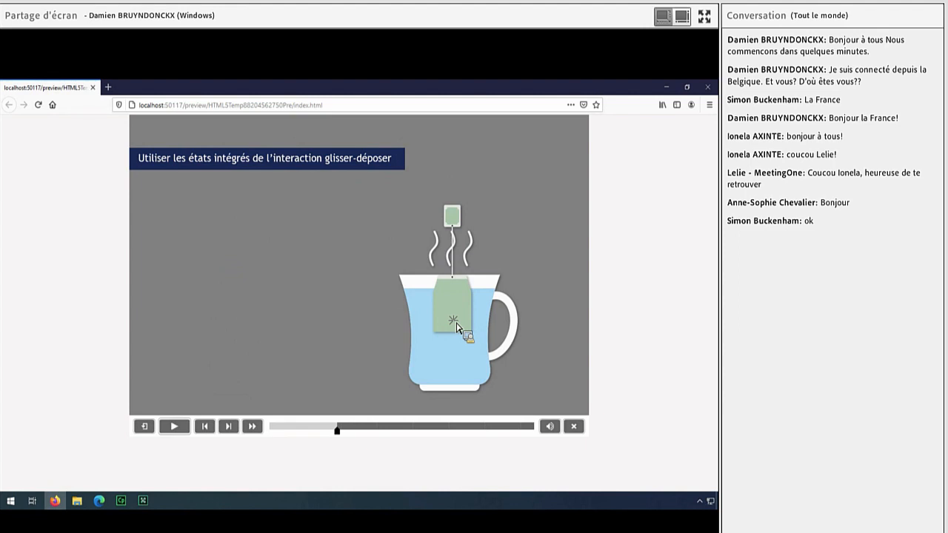
pyautogui.moveTo(456, 327); pyautogui.dragTo(456, 326)
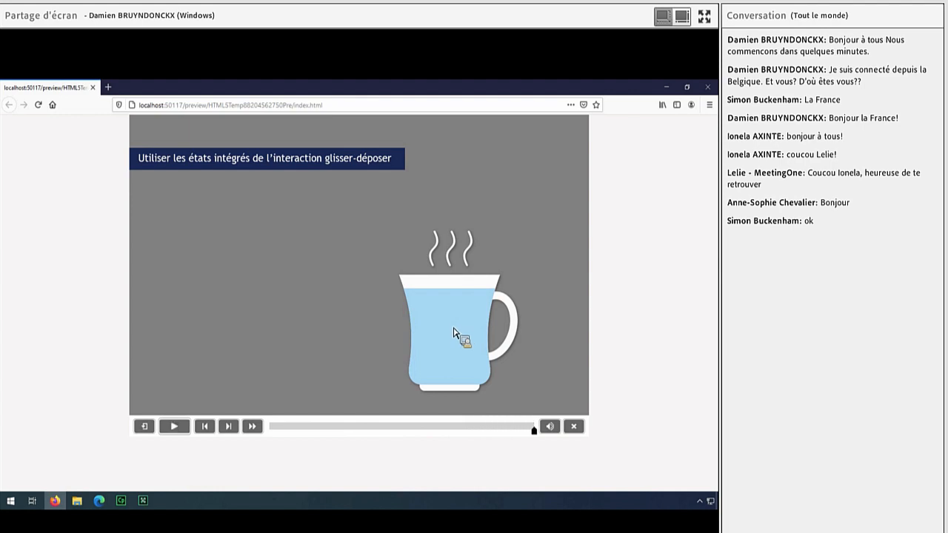
pyautogui.click(56, 506)
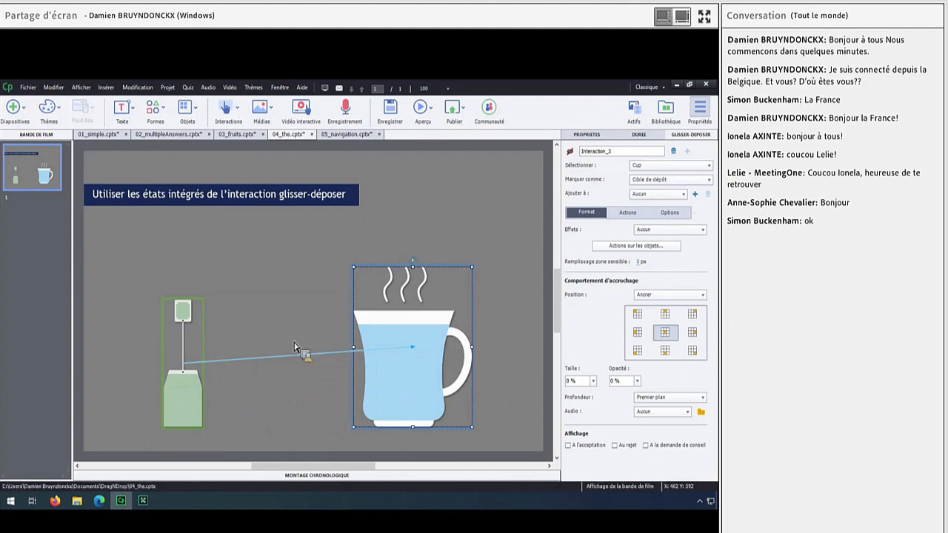
# - Add the built-in DragOver state to the Teabag image in its object state view
pyautogui.click(222, 393)
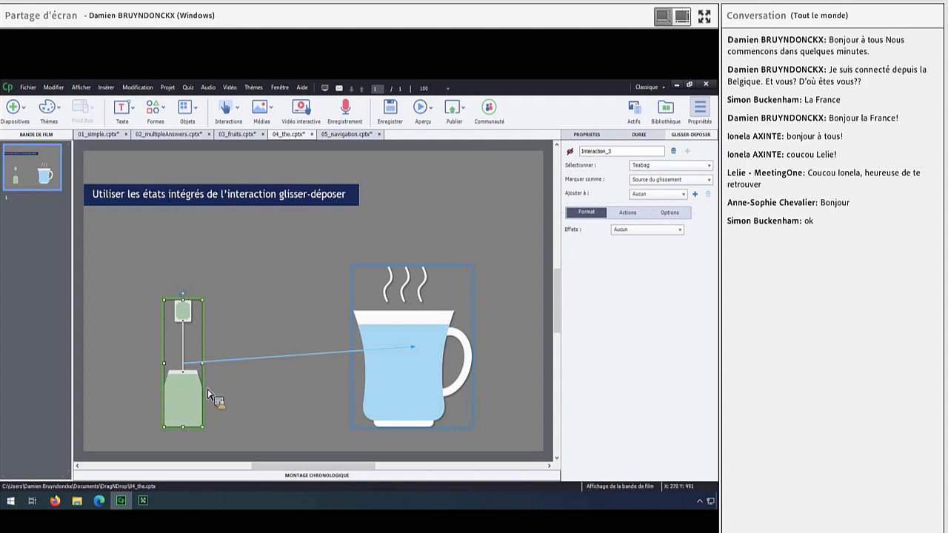
pyautogui.click(587, 134)
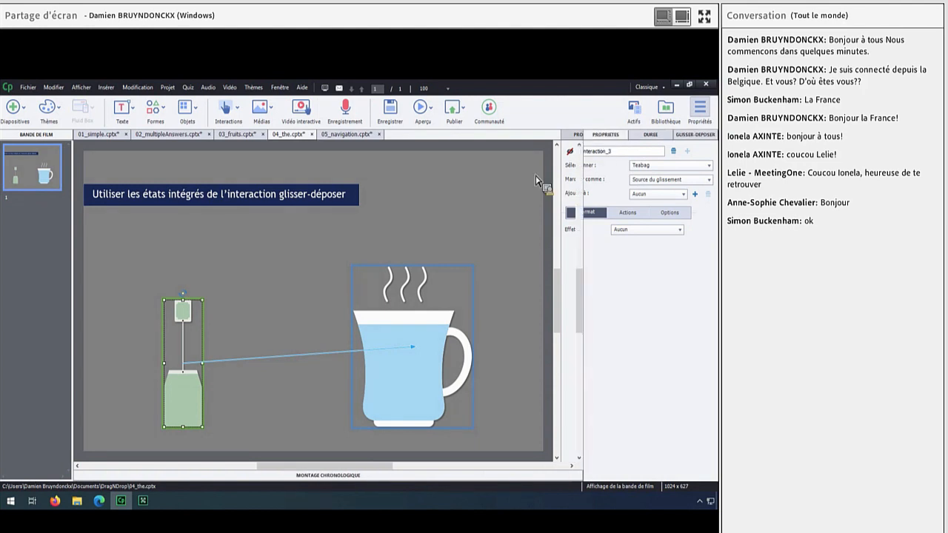
pyautogui.click(198, 378)
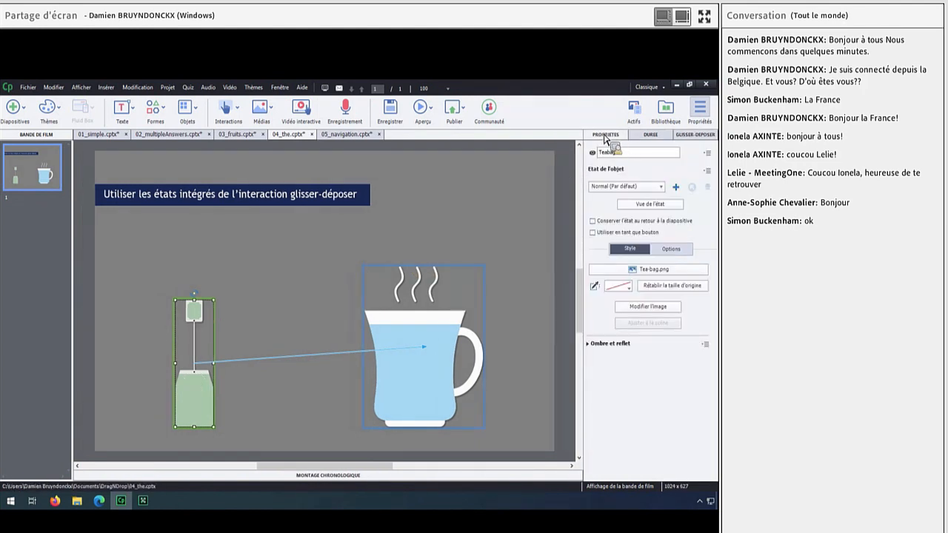
pyautogui.click(649, 204)
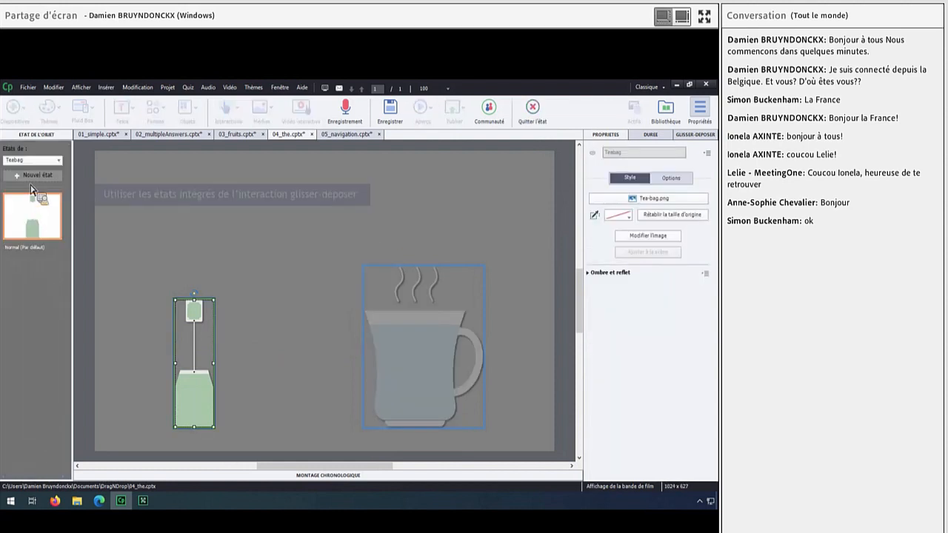
pyautogui.click(33, 176)
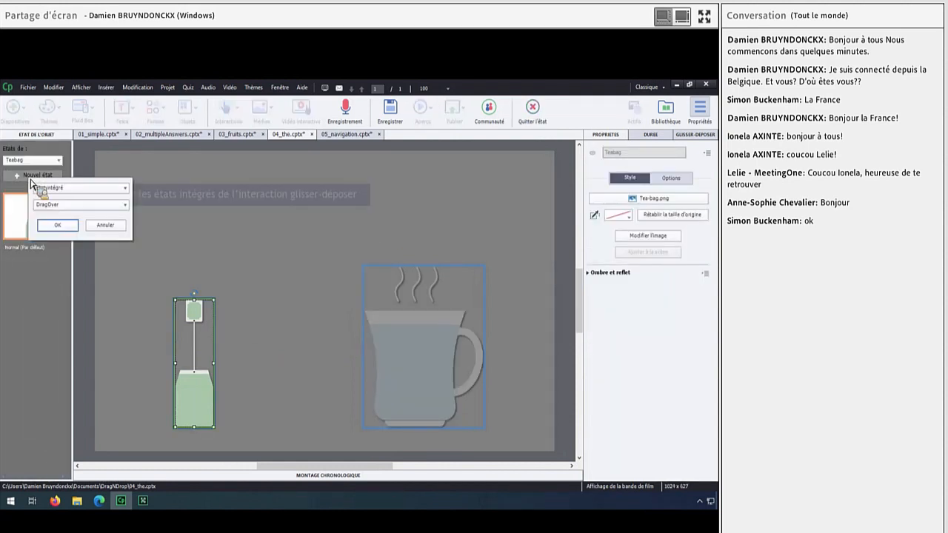
pyautogui.click(94, 189)
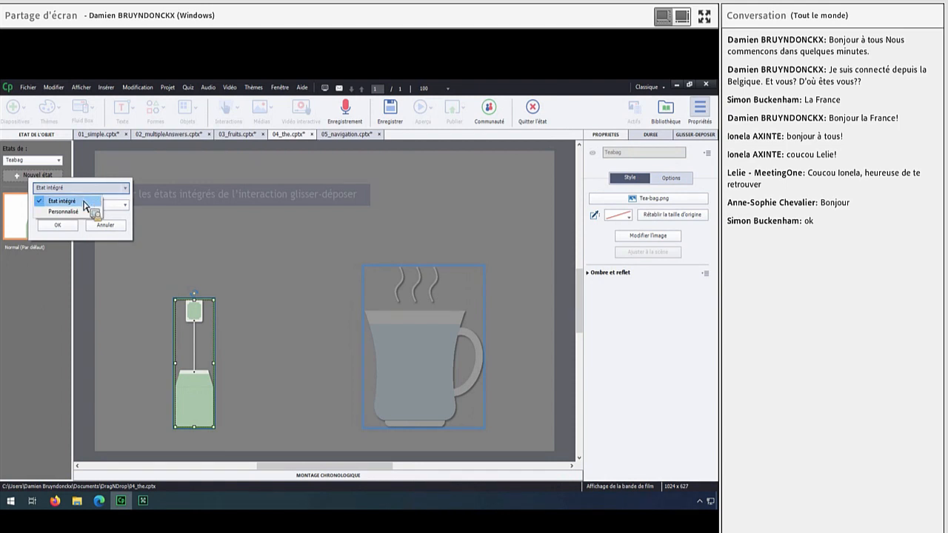
pyautogui.click(95, 202)
pyautogui.click(83, 206)
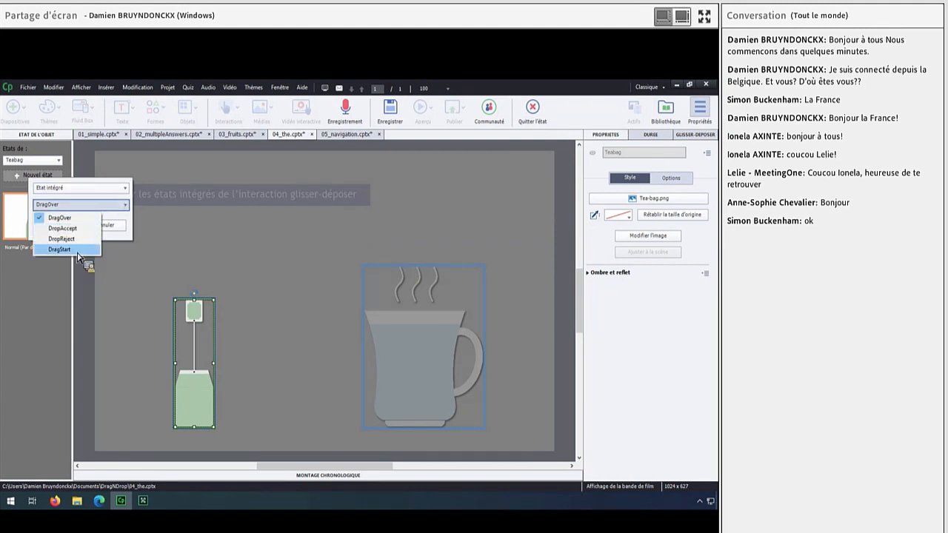
pyautogui.click(53, 218)
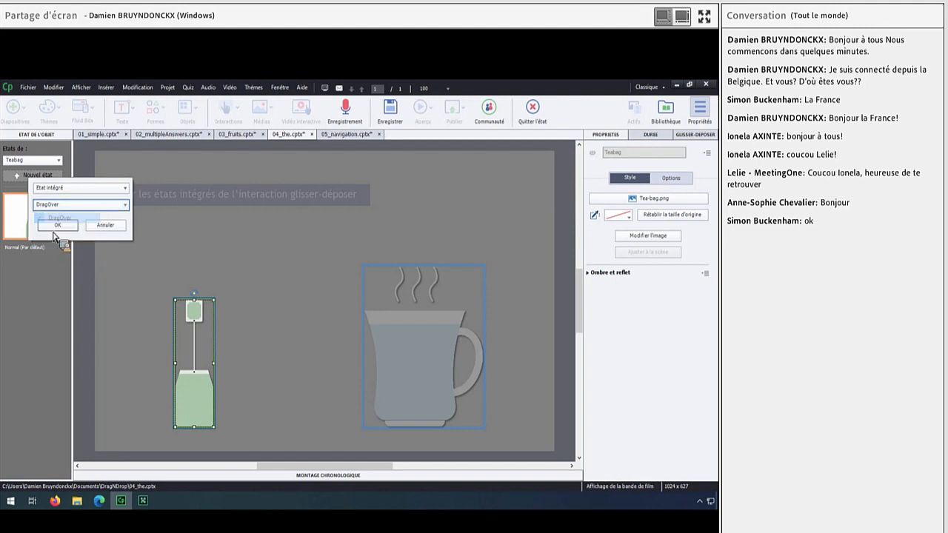
pyautogui.press('Return')
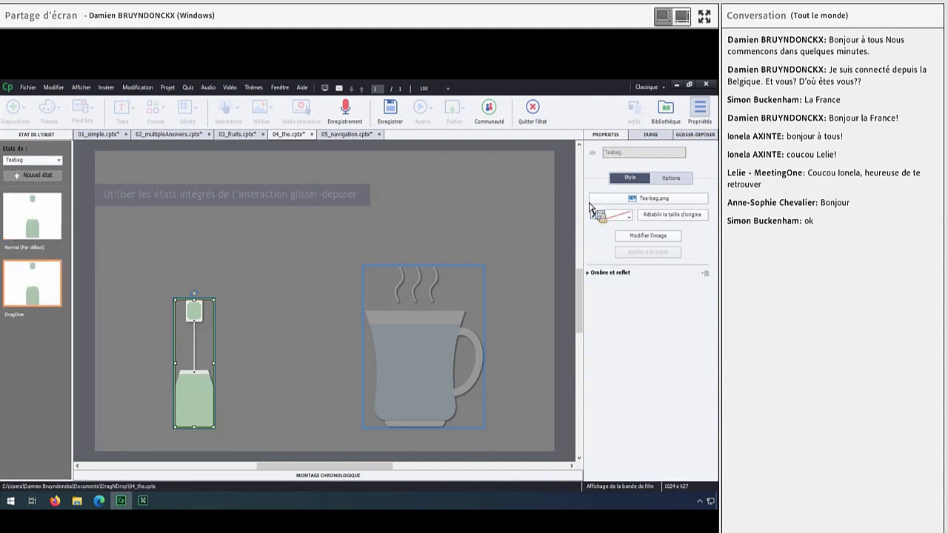
# - Replace the DragOver state's image with Teabag_Over.png from the library, compare it with the Normal state, and exit the state view
pyautogui.click(661, 237)
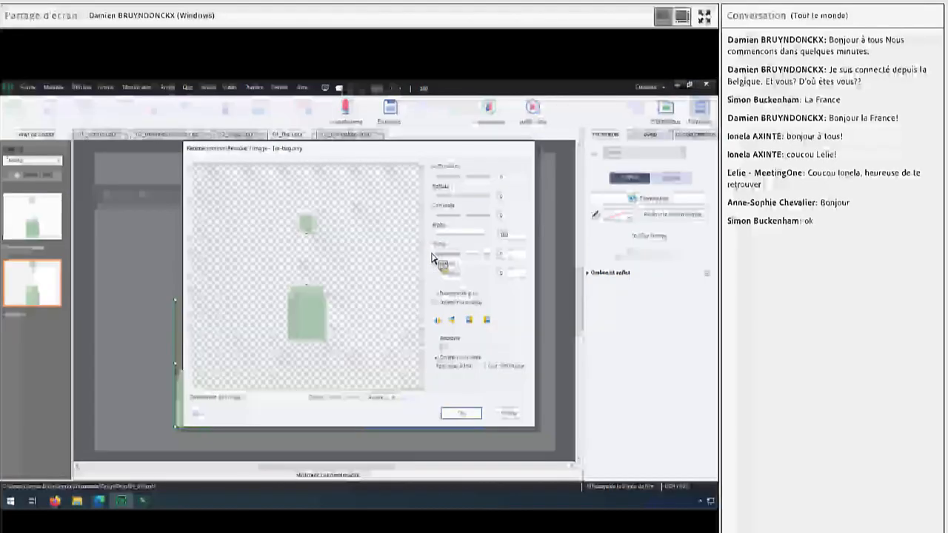
pyautogui.click(520, 414)
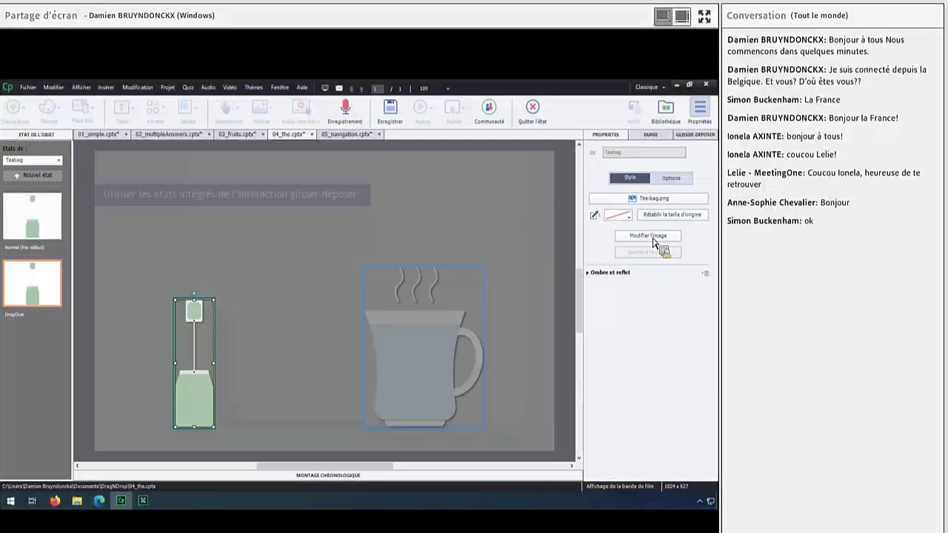
pyautogui.click(654, 199)
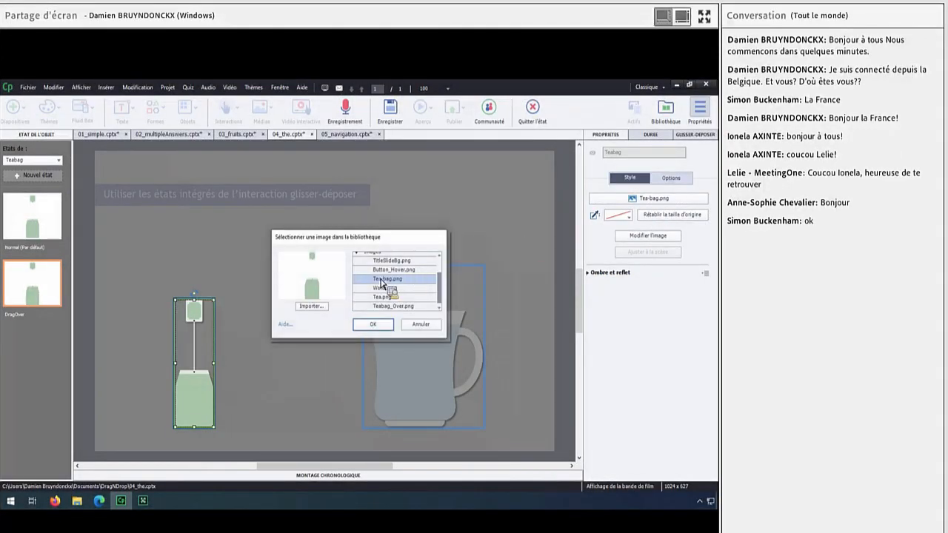
pyautogui.click(392, 306)
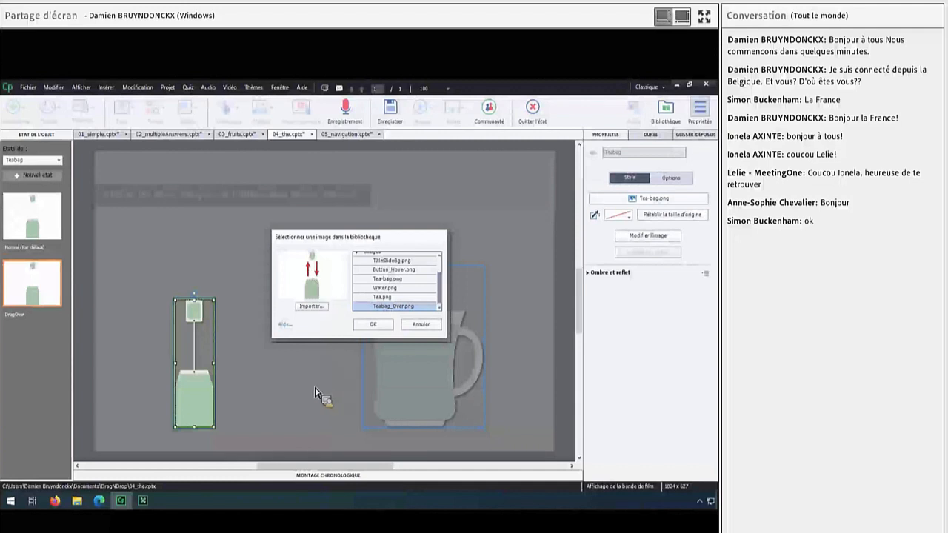
pyautogui.click(373, 324)
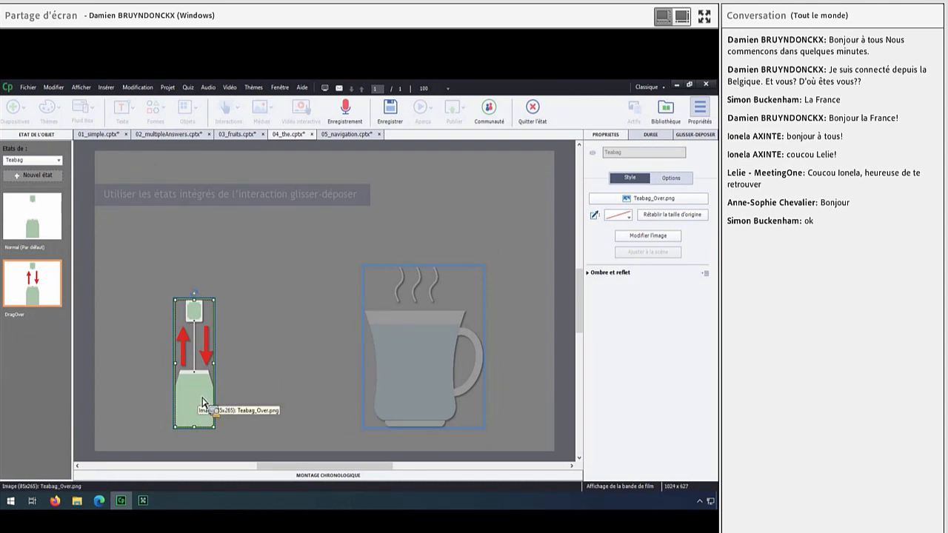
pyautogui.click(53, 236)
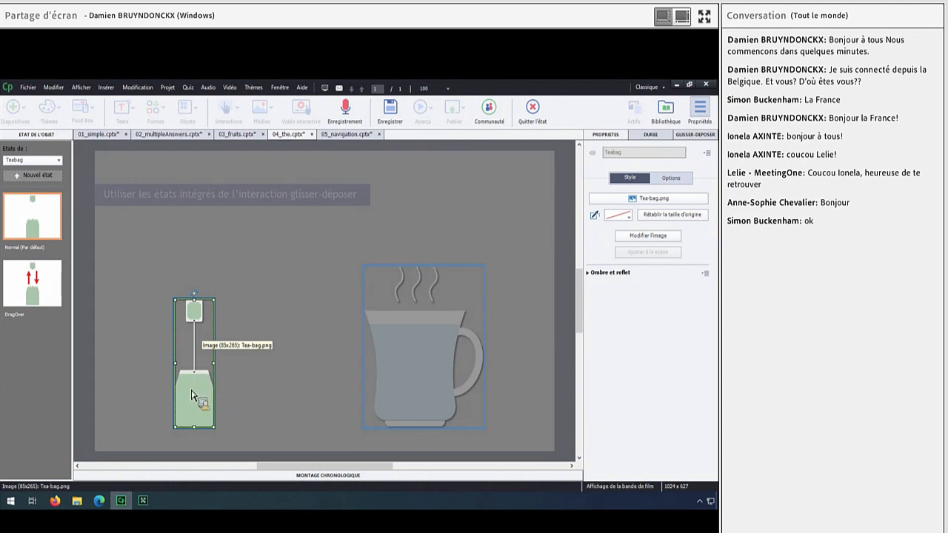
pyautogui.click(51, 295)
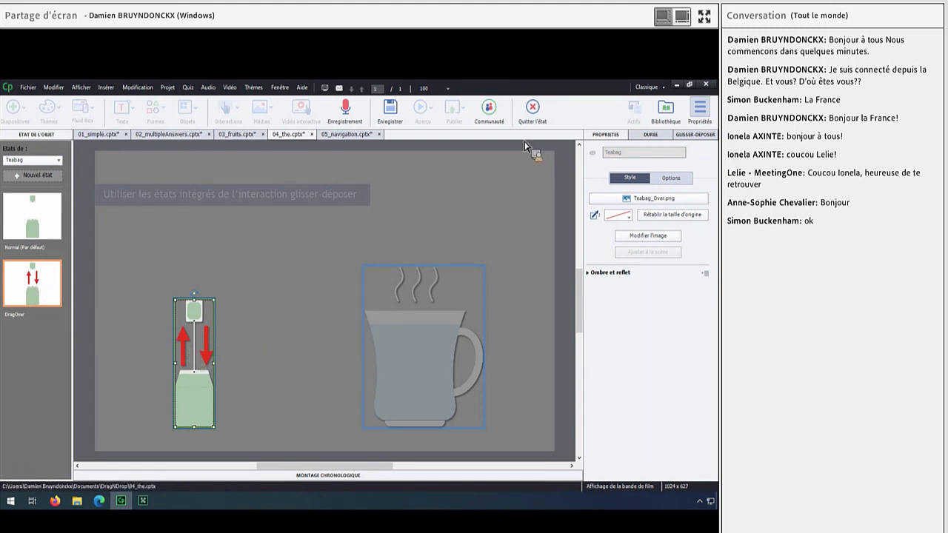
pyautogui.click(532, 112)
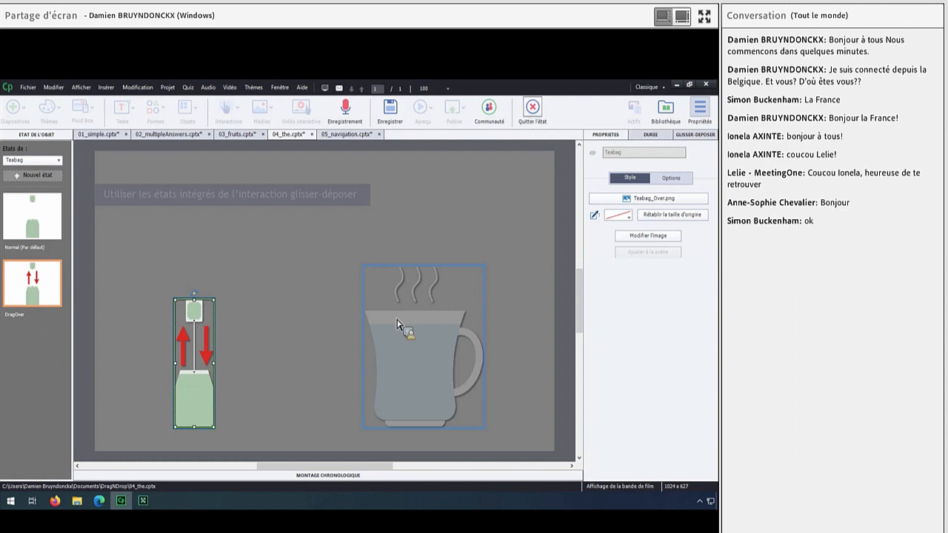
# - Add the built-in DropCorrect state to the Cup image in its object state view
pyautogui.click(406, 392)
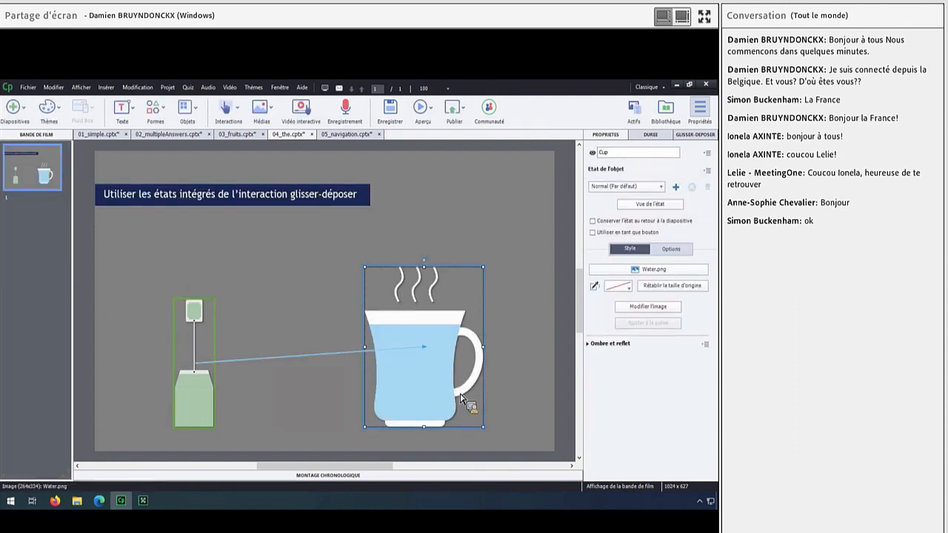
pyautogui.click(656, 205)
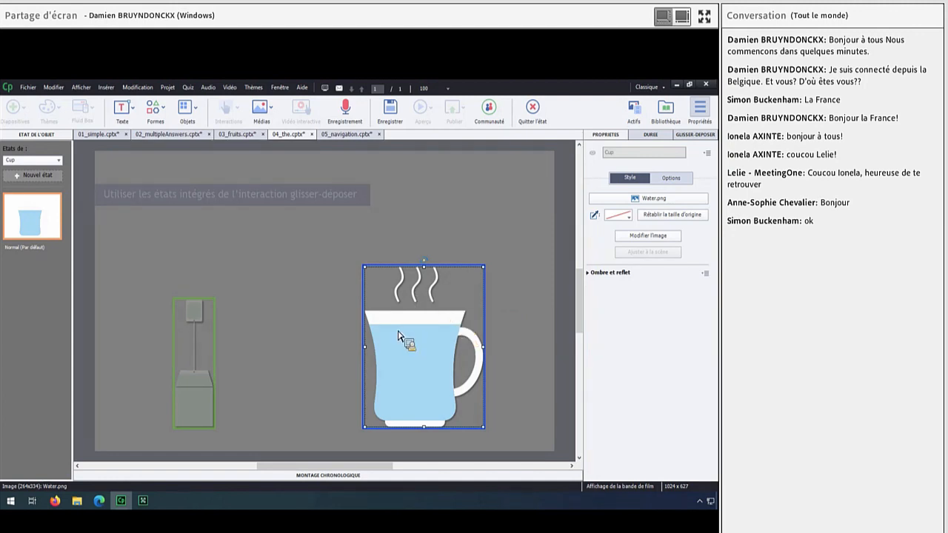
pyautogui.click(38, 178)
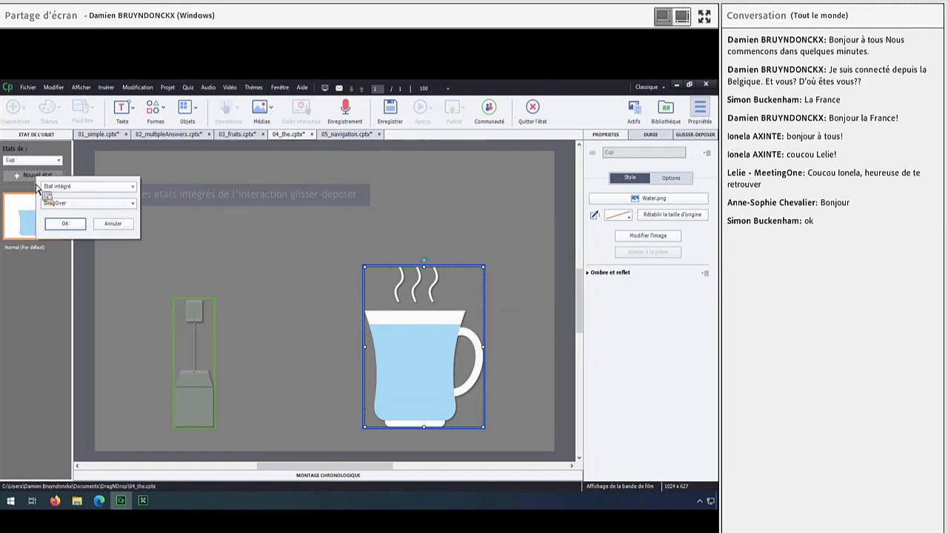
pyautogui.click(81, 187)
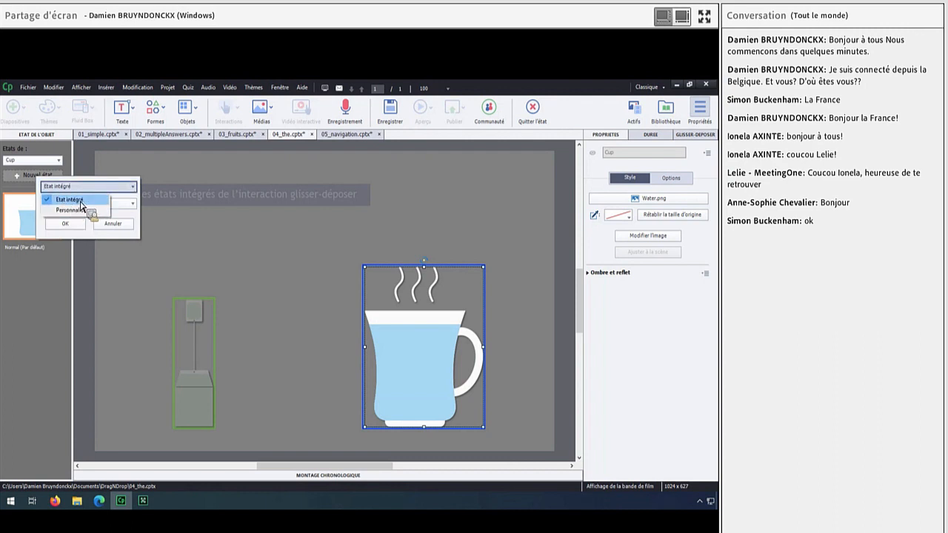
pyautogui.click(104, 201)
pyautogui.click(115, 210)
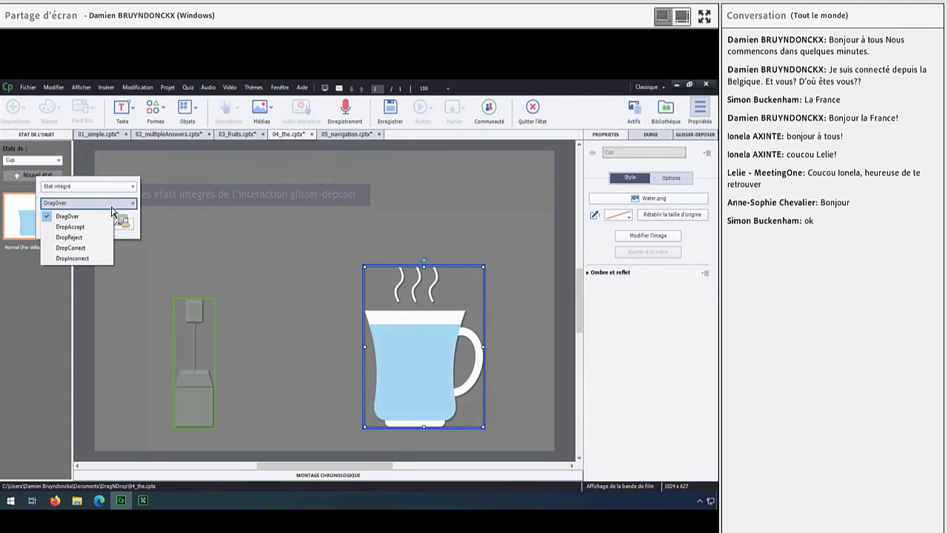
pyautogui.click(67, 250)
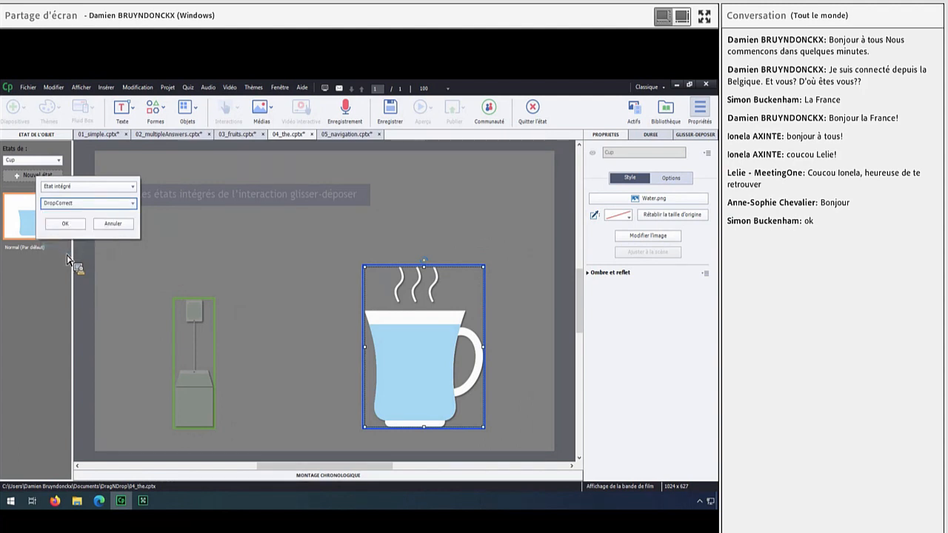
pyautogui.press('Return')
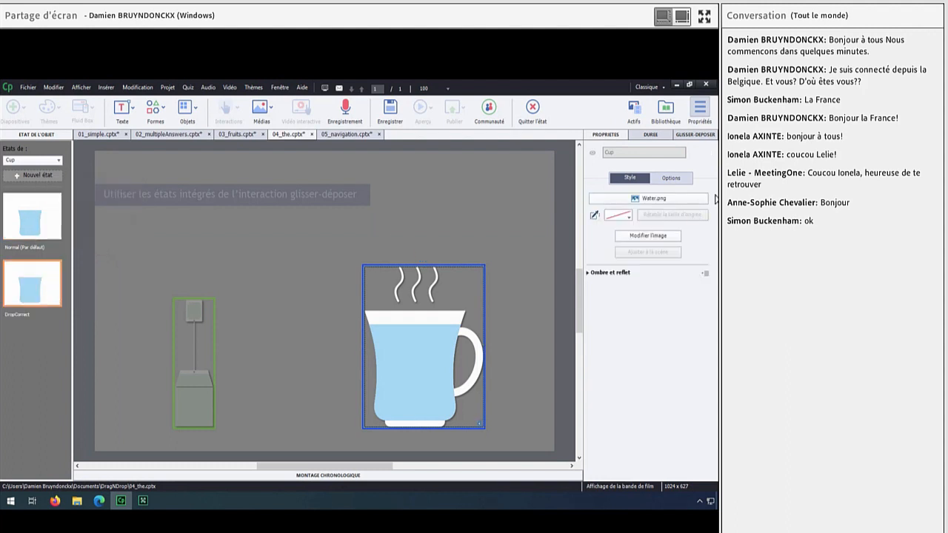
# - Replace the Cup's DropCorrect state image with Tea.png from the library and exit the state view
pyautogui.click(614, 196)
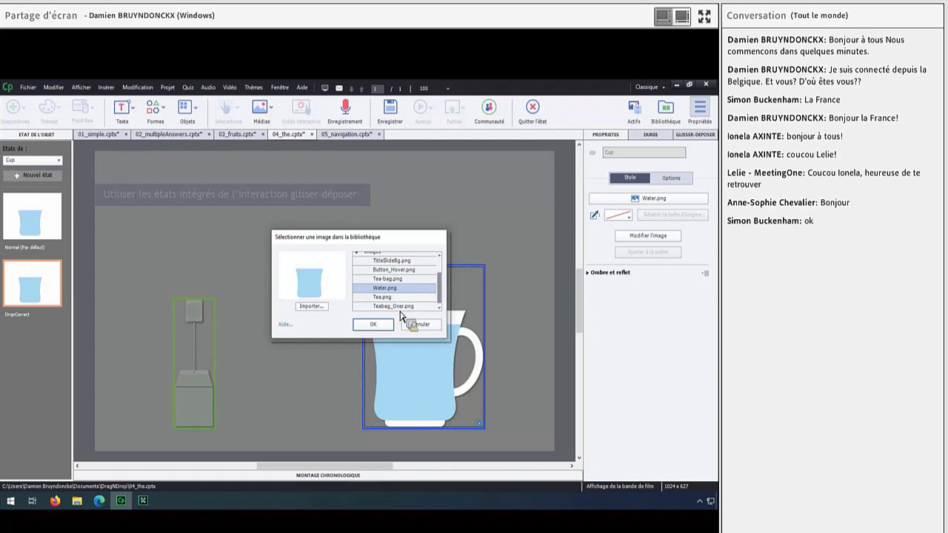
pyautogui.click(400, 297)
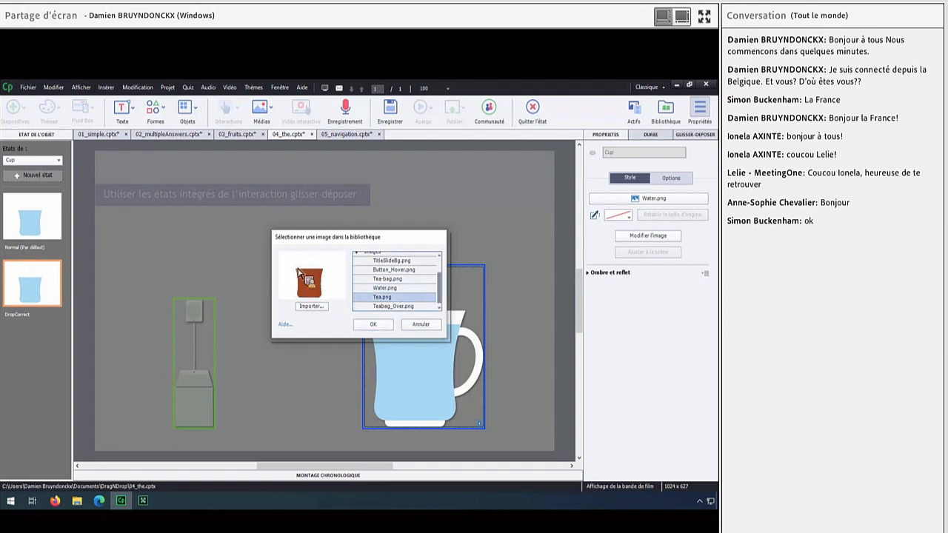
pyautogui.click(373, 324)
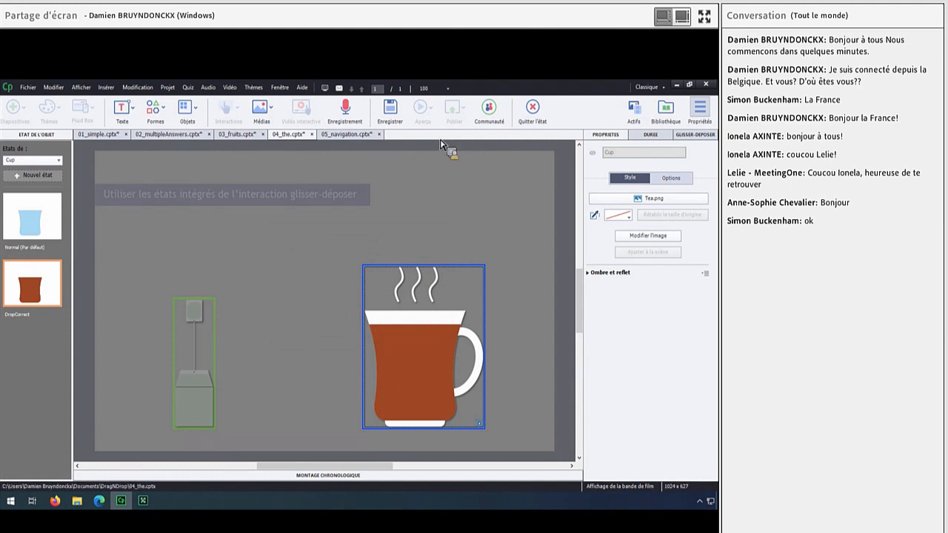
pyautogui.click(531, 122)
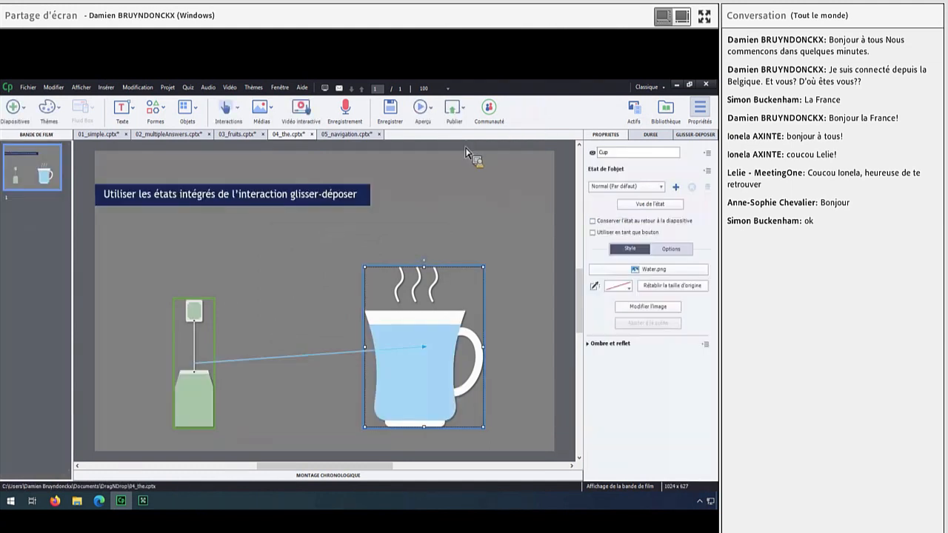
# - Preview the project as HTML5 in the browser, test moving the teabag onto the cup, and close both preview pages
pyautogui.click(435, 120)
pyautogui.click(440, 137)
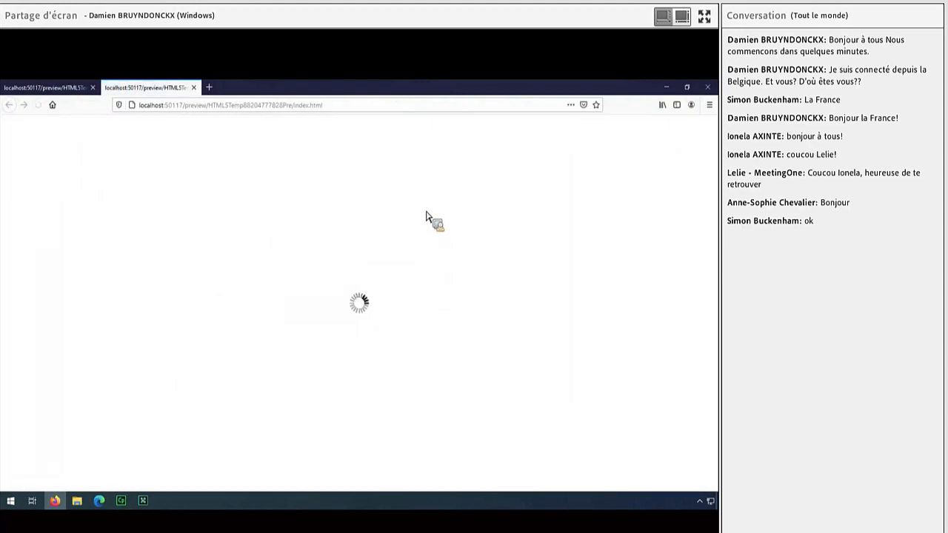
pyautogui.click(385, 274)
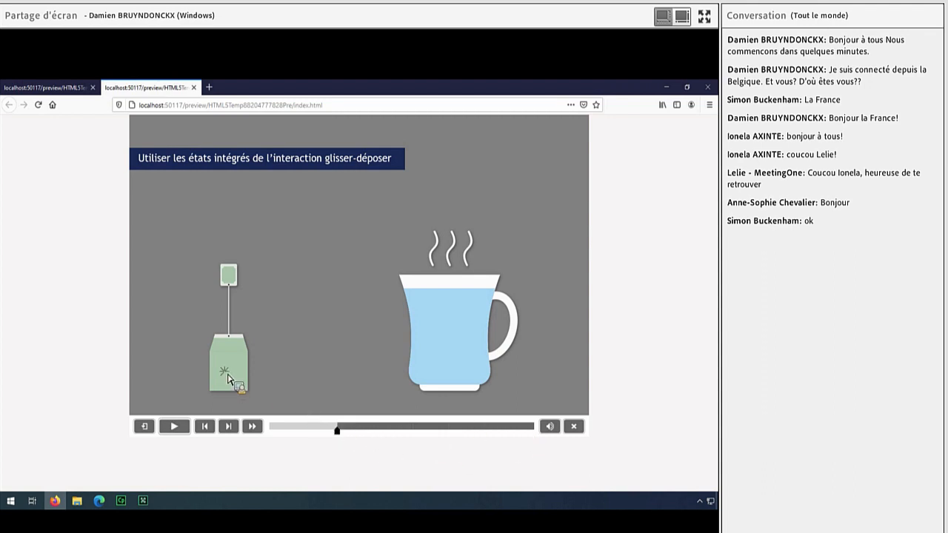
pyautogui.moveTo(233, 377); pyautogui.dragTo(245, 317)
pyautogui.moveTo(301, 360); pyautogui.dragTo(255, 371)
pyautogui.moveTo(407, 318); pyautogui.dragTo(447, 331)
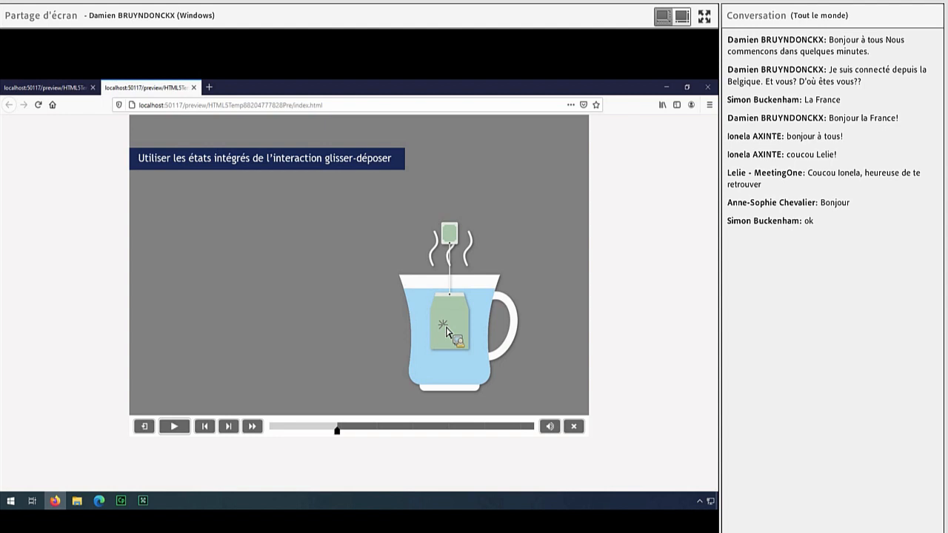
pyautogui.moveTo(446, 331)
pyautogui.mouseDown()
pyautogui.moveTo(361, 347)
pyautogui.moveTo(363, 355)
pyautogui.moveTo(459, 344)
pyautogui.mouseUp()
pyautogui.moveTo(243, 369); pyautogui.dragTo(444, 276)
pyautogui.click(194, 87)
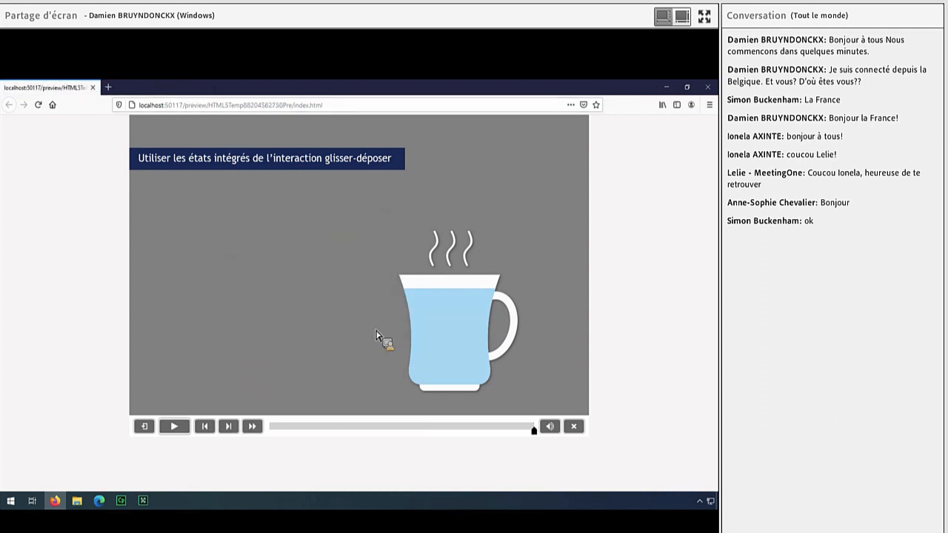
pyautogui.click(90, 89)
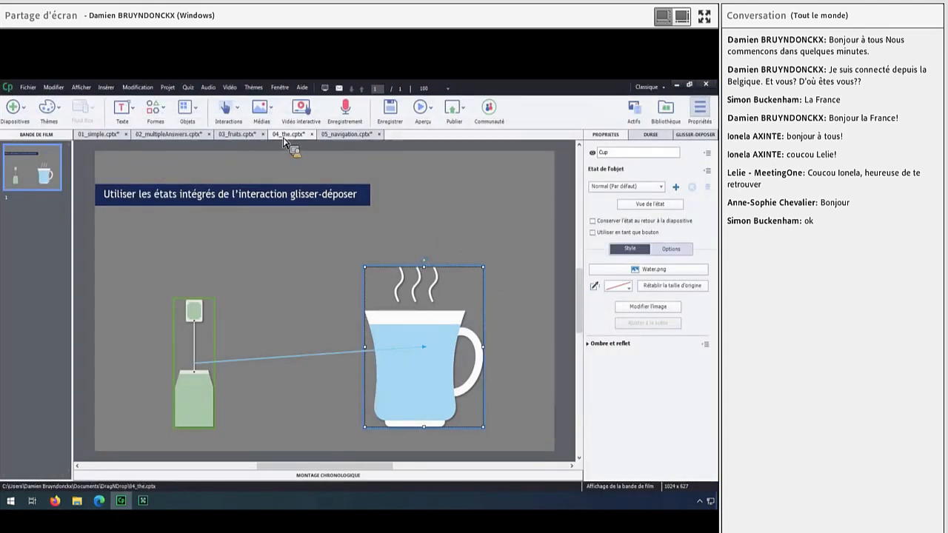
# - Save 04_the.cptx, and close all open projects, discarding the changes in the other ones
pyautogui.click(390, 111)
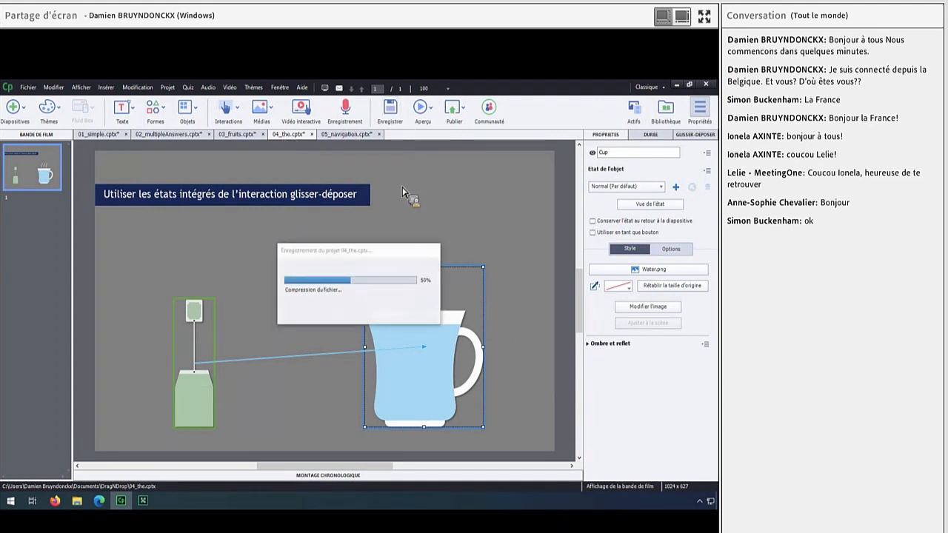
pyautogui.click(263, 134)
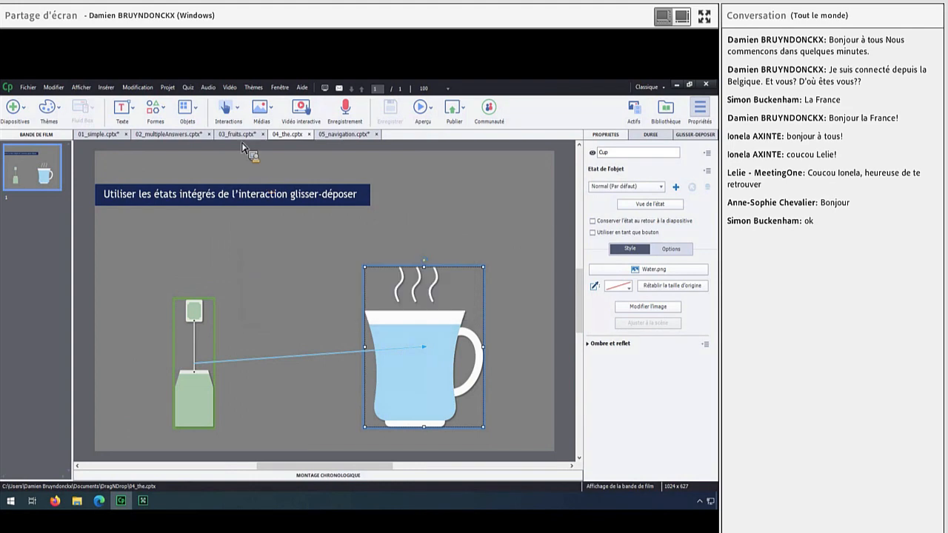
pyautogui.click(209, 134)
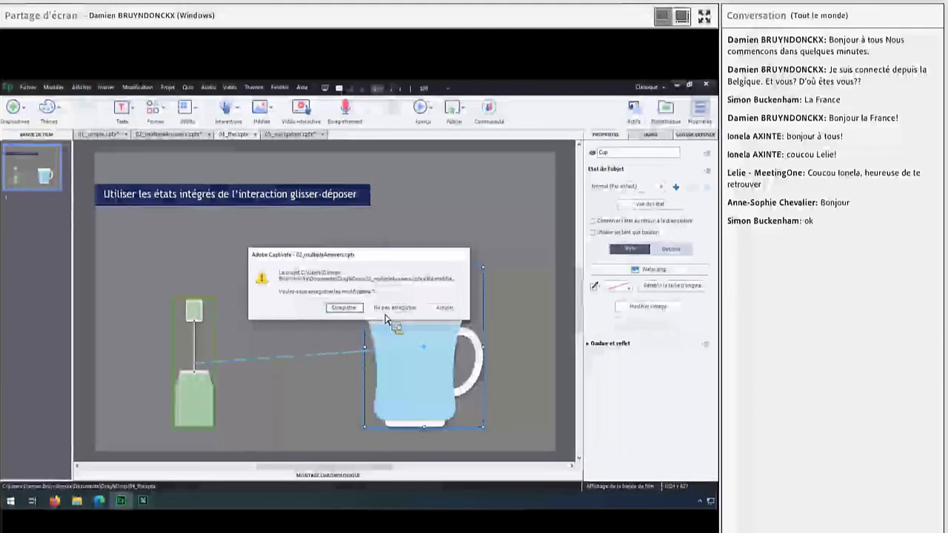
pyautogui.click(393, 306)
pyautogui.click(126, 134)
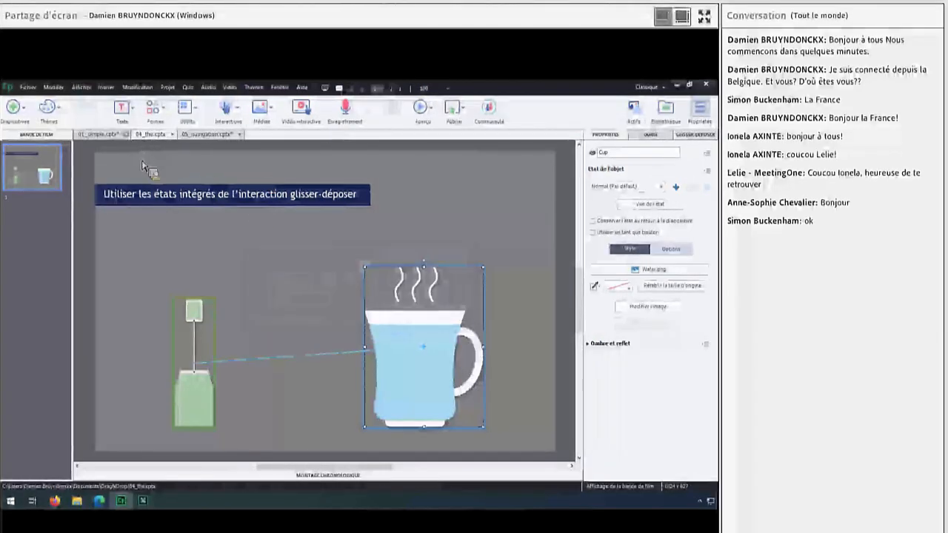
pyautogui.click(392, 307)
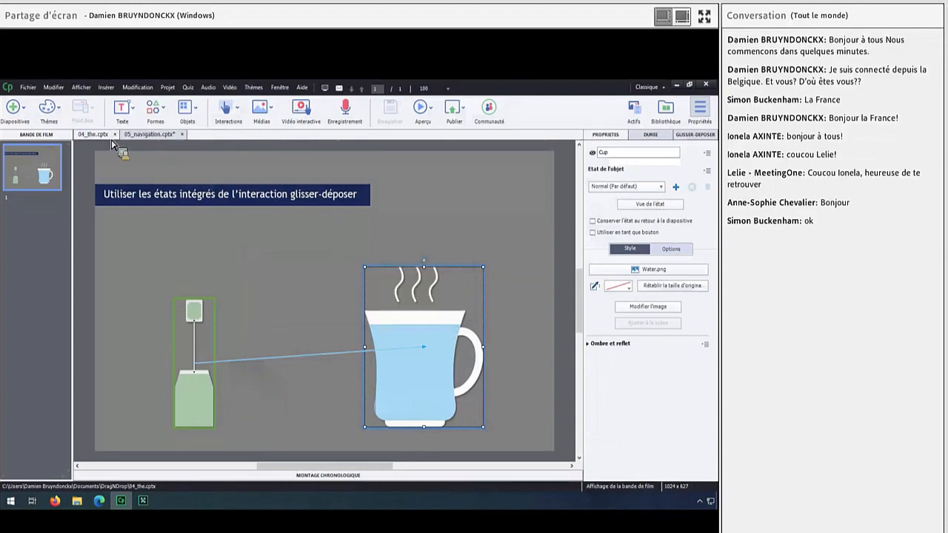
pyautogui.click(183, 134)
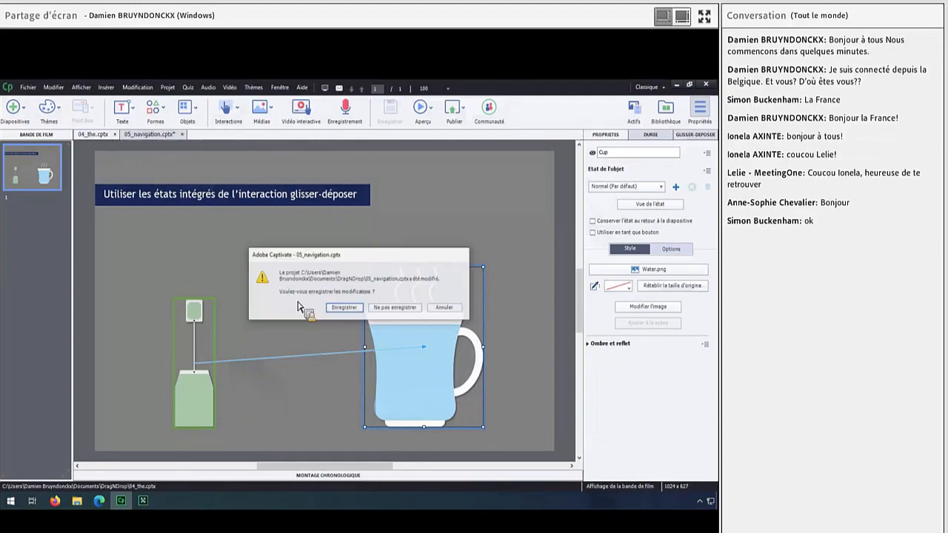
pyautogui.click(391, 307)
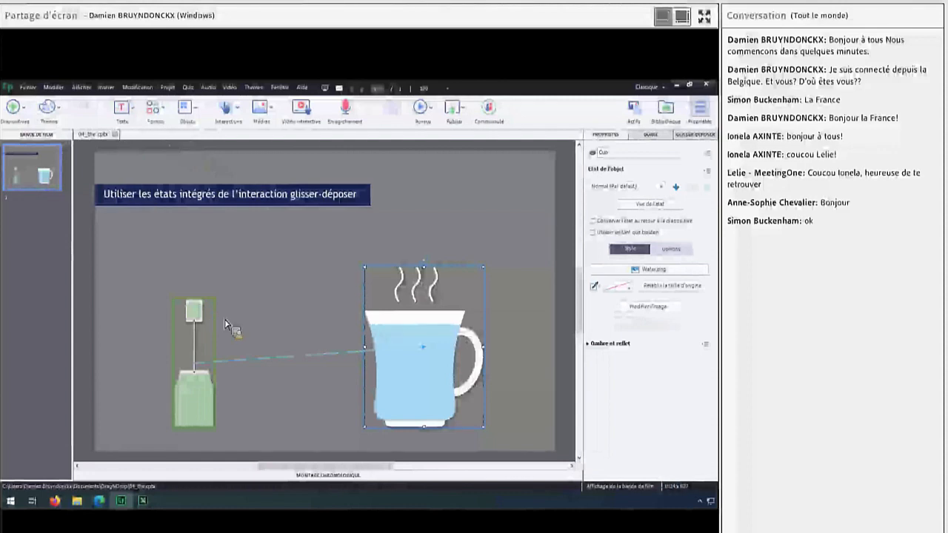
pyautogui.click(115, 134)
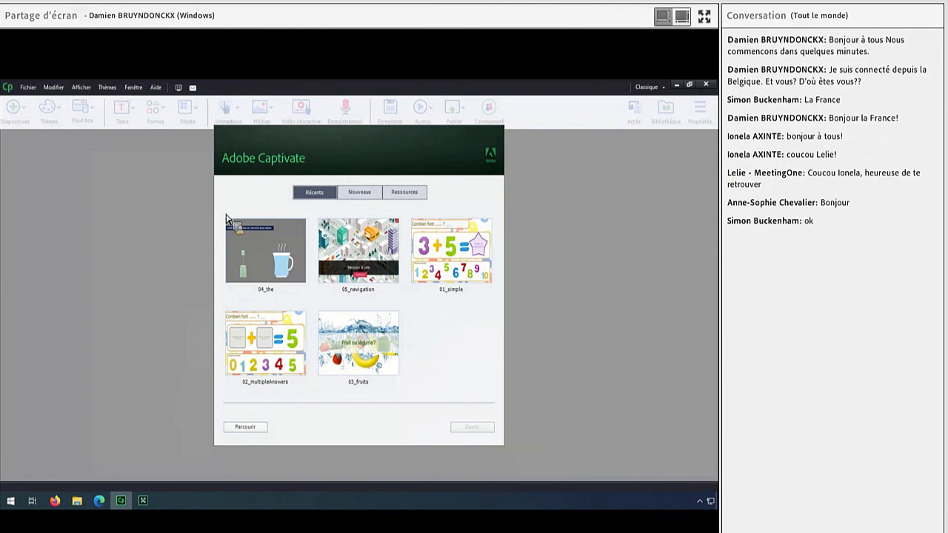
# - Clear the cache of all Captivate projects in the general preferences and accept the preferences
pyautogui.click(47, 90)
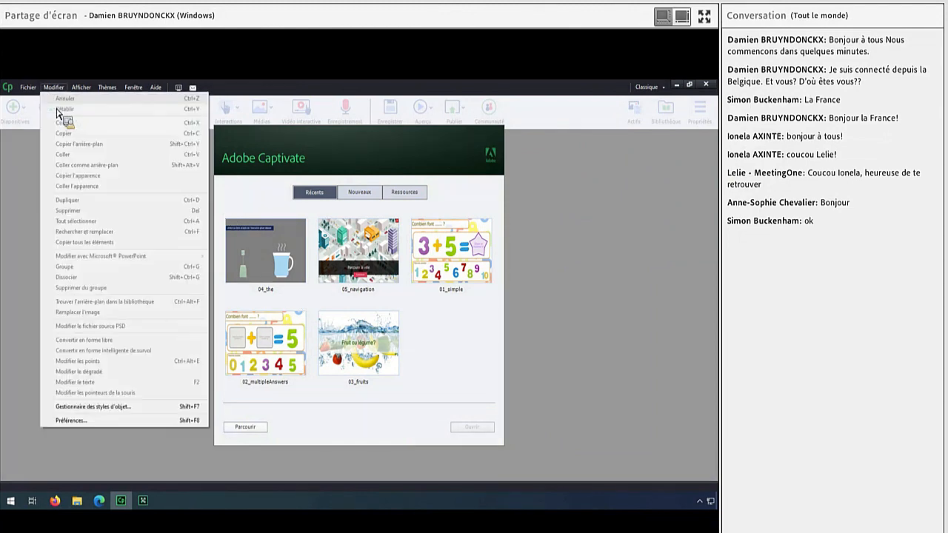
pyautogui.click(99, 421)
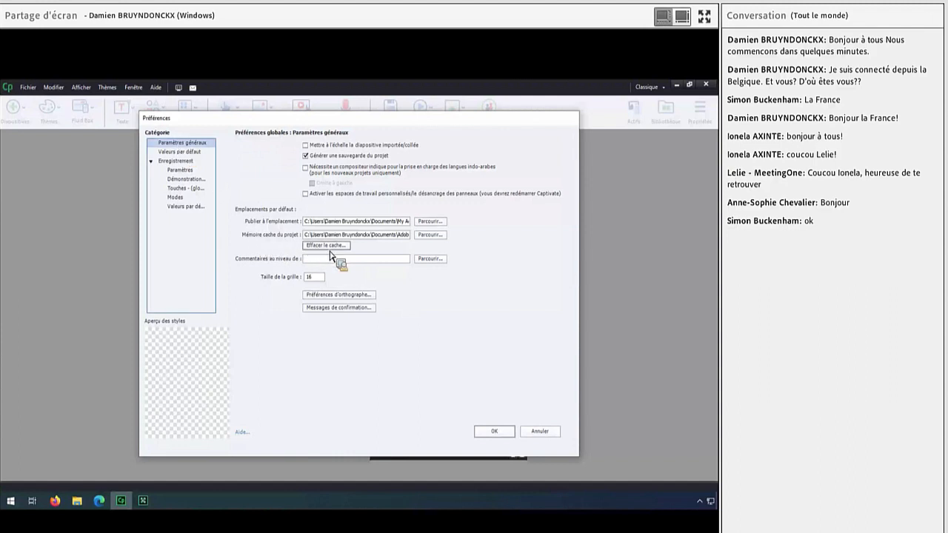
pyautogui.click(327, 245)
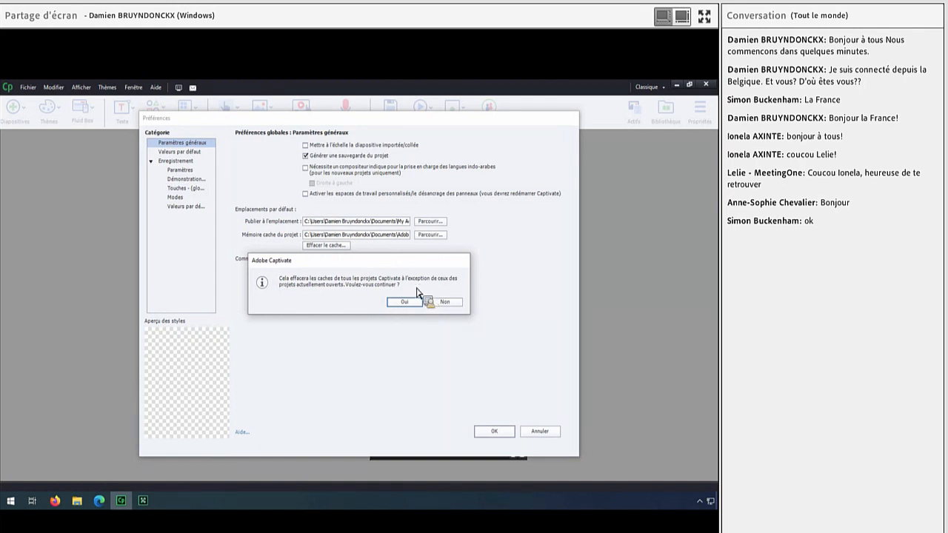
pyautogui.click(414, 303)
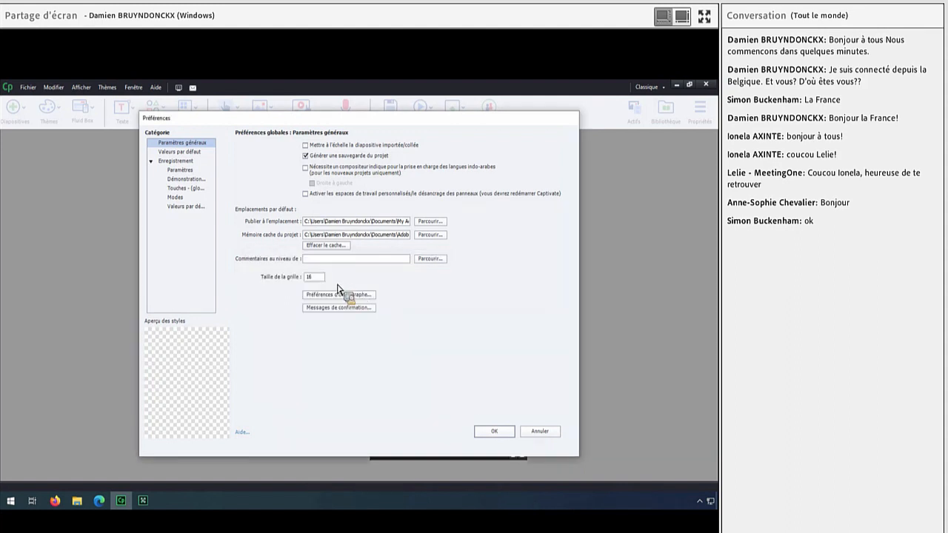
pyautogui.click(493, 431)
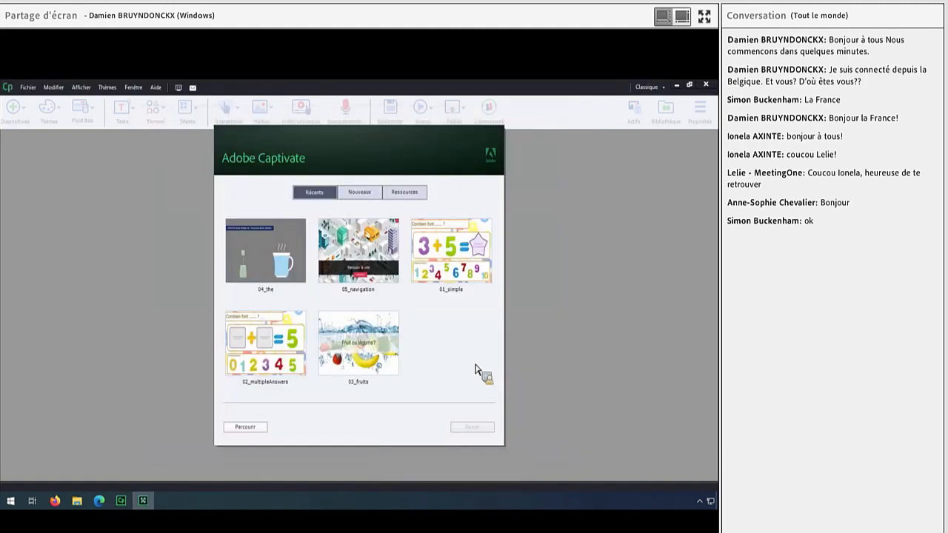
# - Reopen the recent project 04_the and display its drag-and-drop interaction on the slide
pyautogui.doubleClick(263, 256)
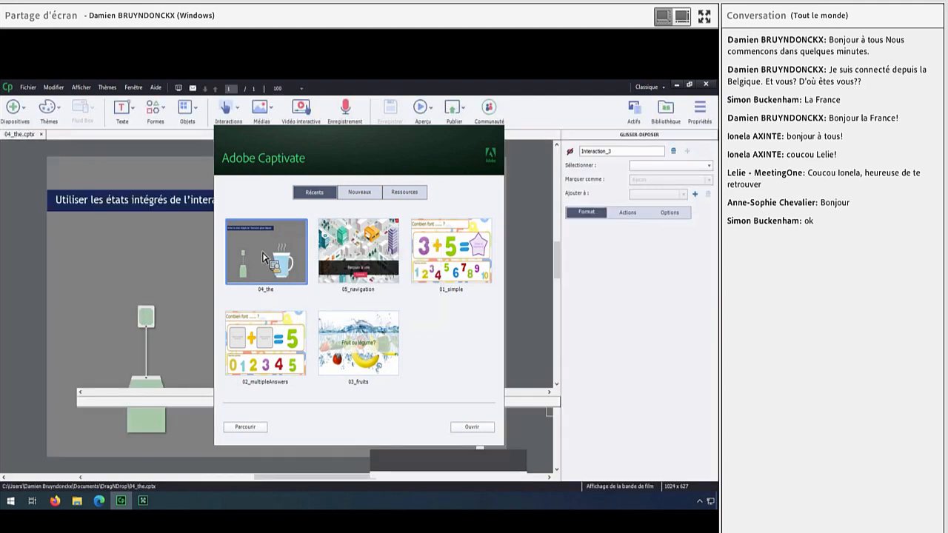
pyautogui.click(420, 110)
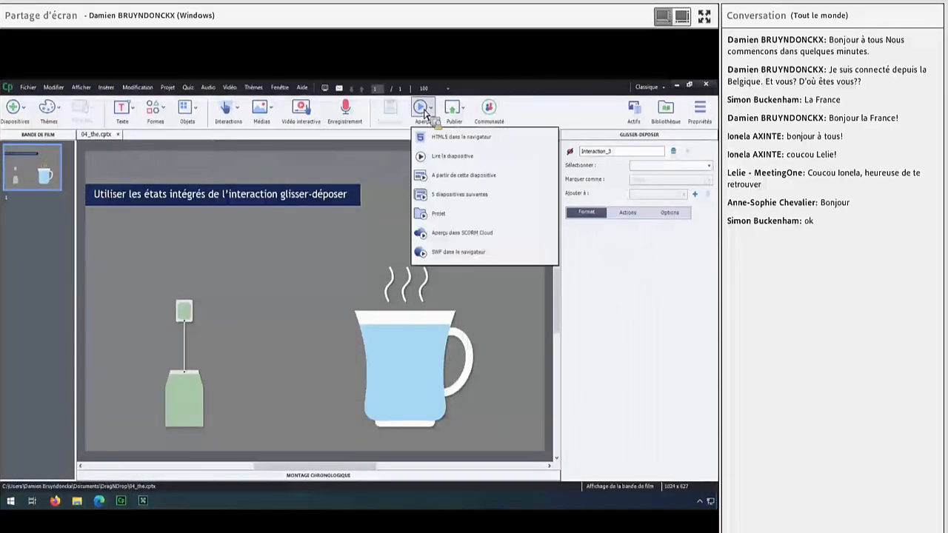
pyautogui.click(567, 159)
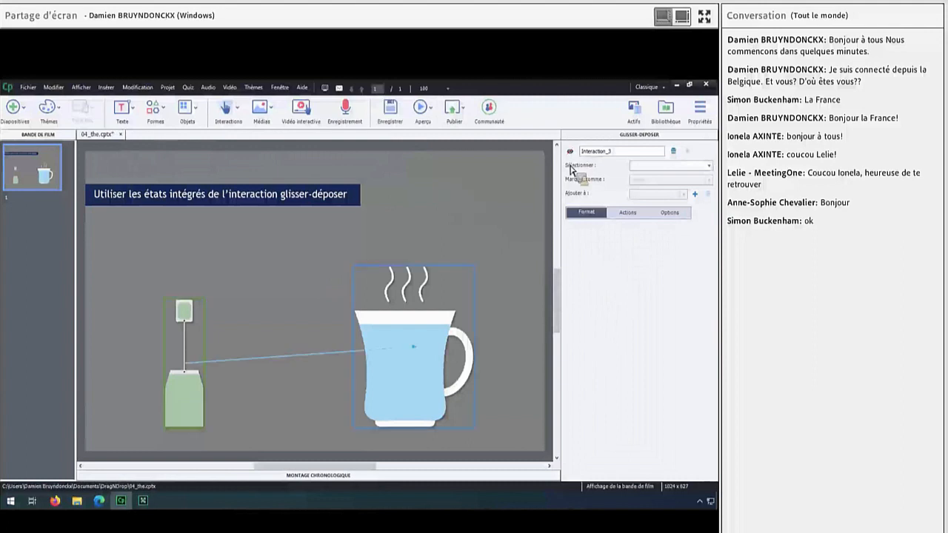
# - Preview the reopened project as HTML5, test dropping the teabag into the cup, and close the preview
pyautogui.click(426, 114)
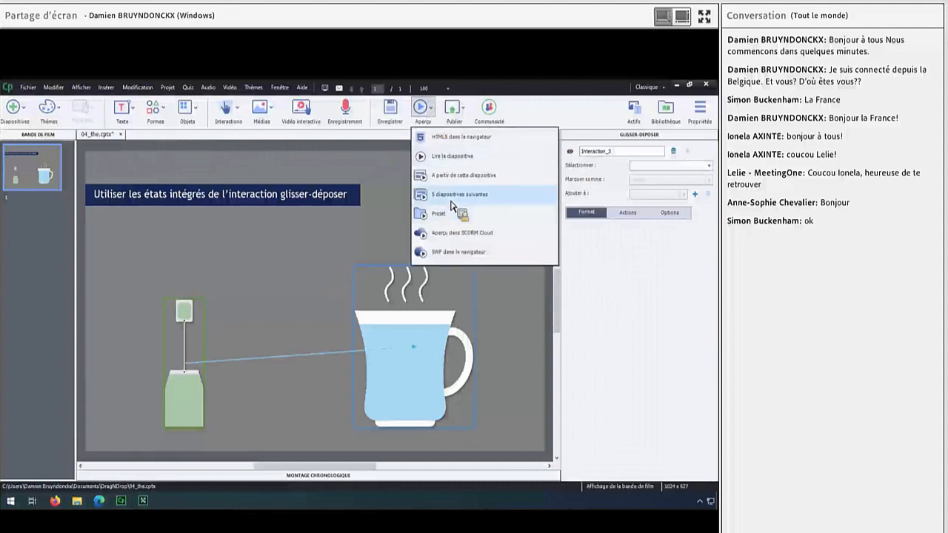
pyautogui.click(452, 141)
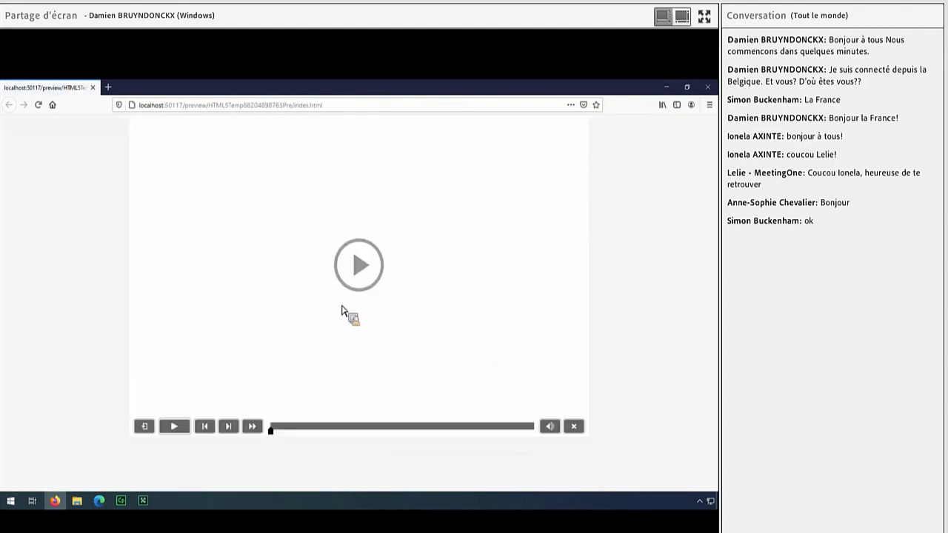
pyautogui.click(358, 264)
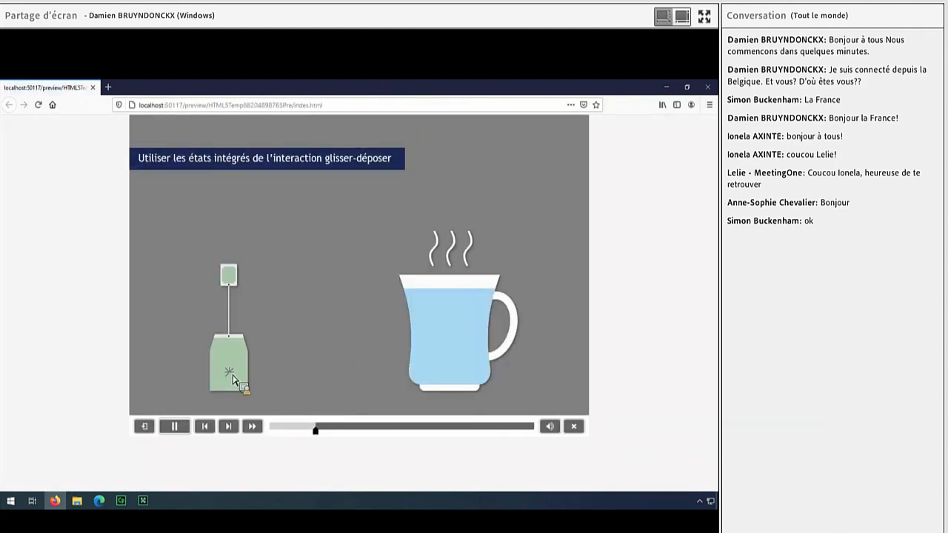
pyautogui.moveTo(234, 378); pyautogui.dragTo(453, 348)
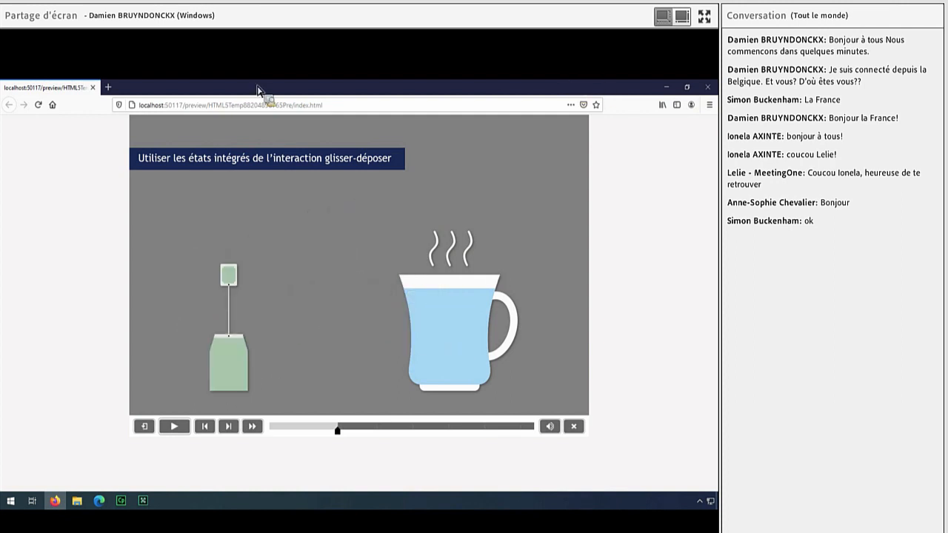
pyautogui.click(93, 87)
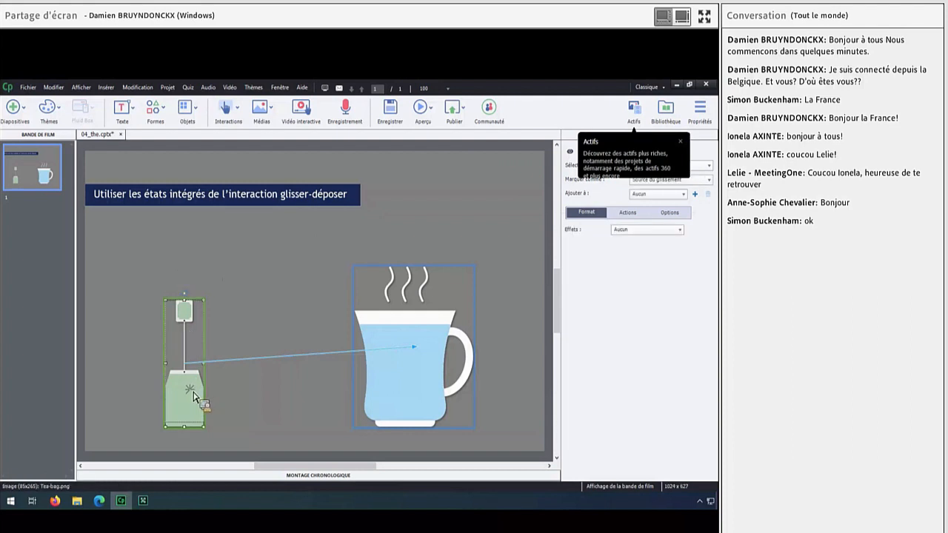
# - Move the Teabag image slightly up so it is level with the cup's center, and dismiss the Assets tooltip
pyautogui.moveTo(196, 407); pyautogui.dragTo(196, 390)
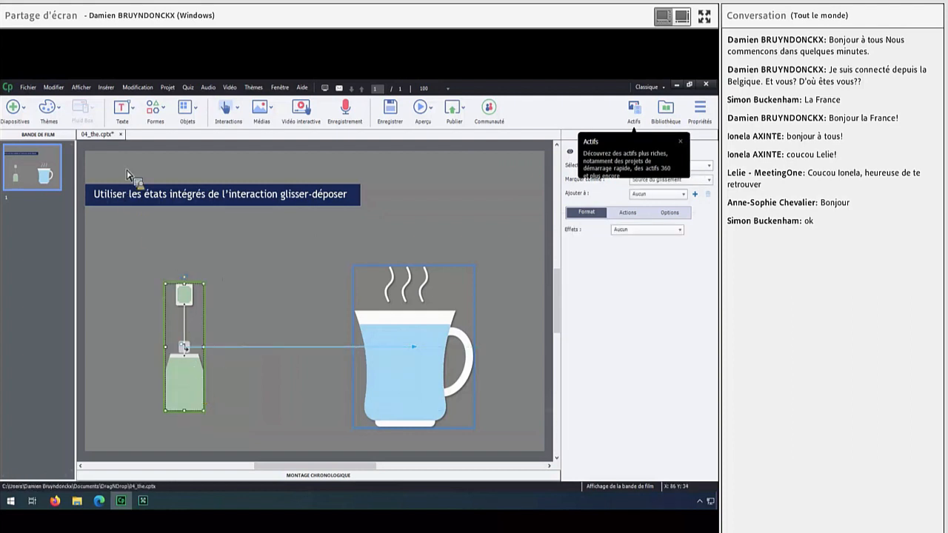
pyautogui.click(679, 141)
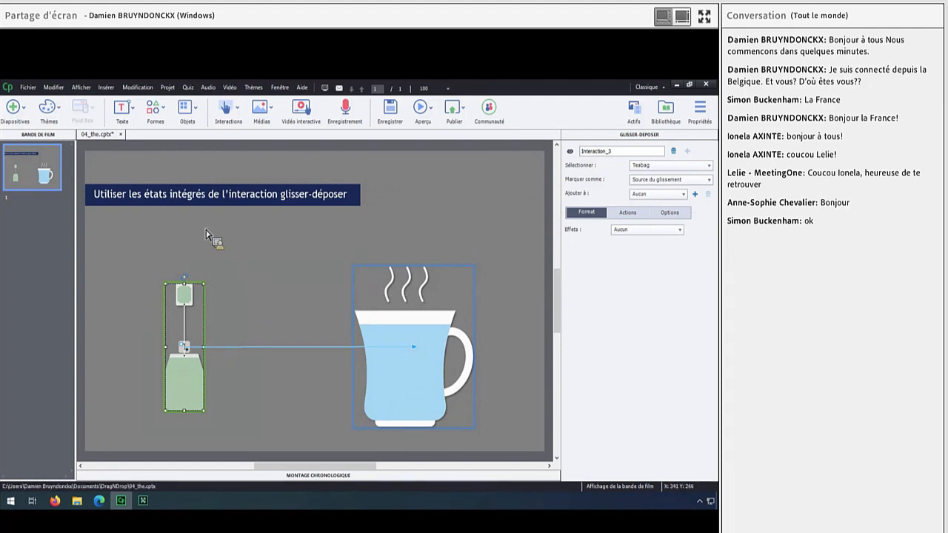
# - Open the 05_navigation.cptx project from the DragNDrop folder and replace its missing Myriad Pro font with Tahoma Regular
pyautogui.click(41, 88)
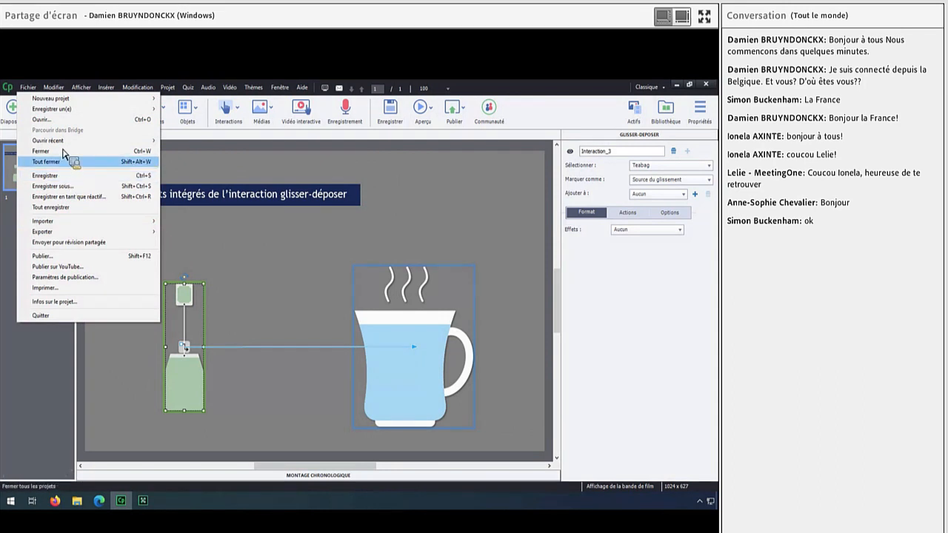
pyautogui.click(64, 121)
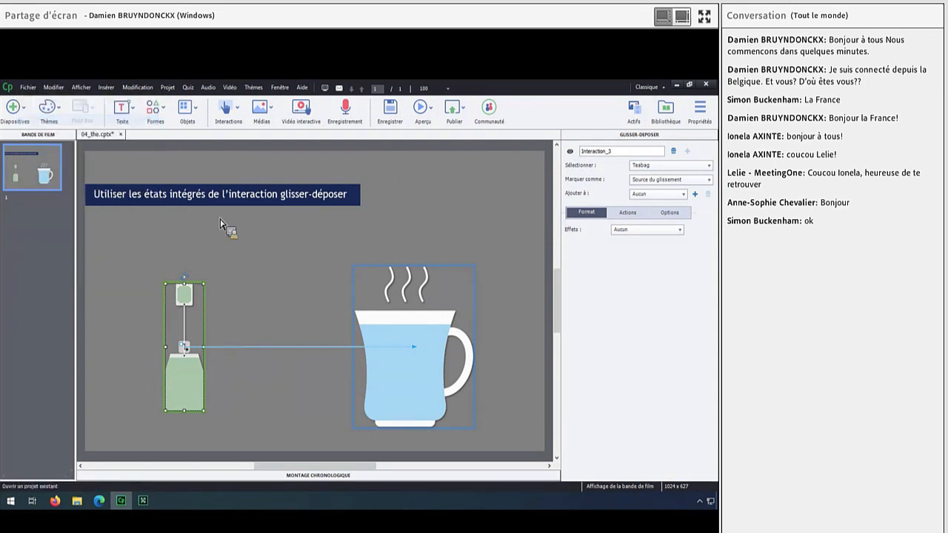
pyautogui.click(115, 190)
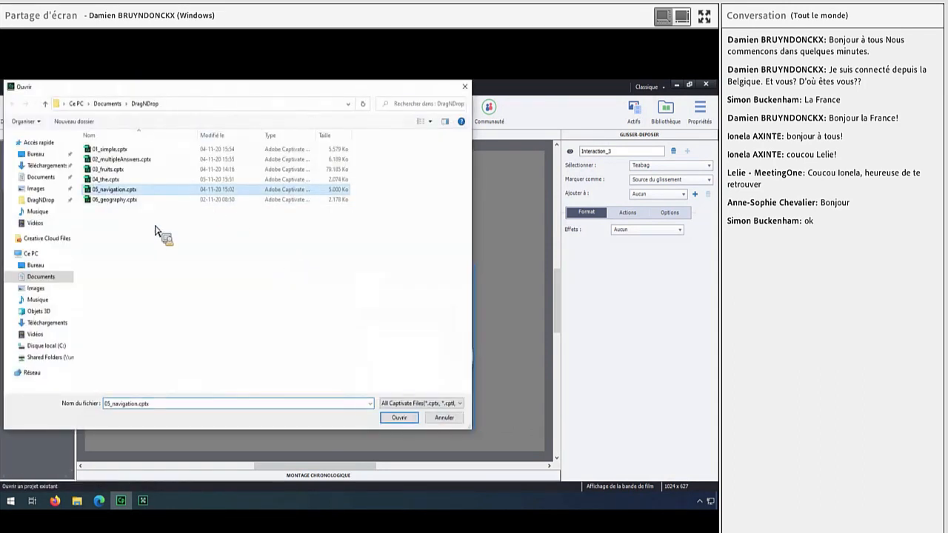
pyautogui.click(394, 422)
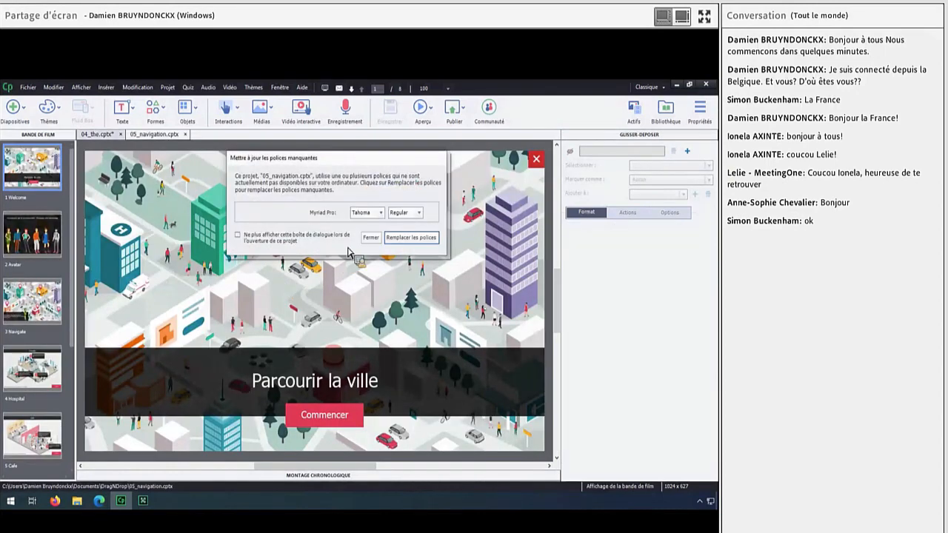
pyautogui.click(392, 239)
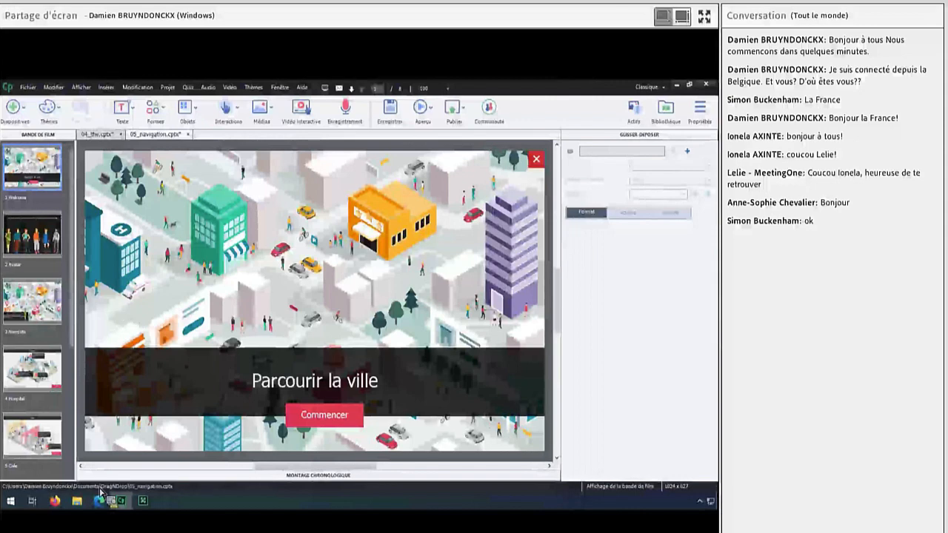
# - Switch to Firefox, go to elearning.adobe.com and open the community's Free Projects page
pyautogui.hotkey('alt', 'Tab')
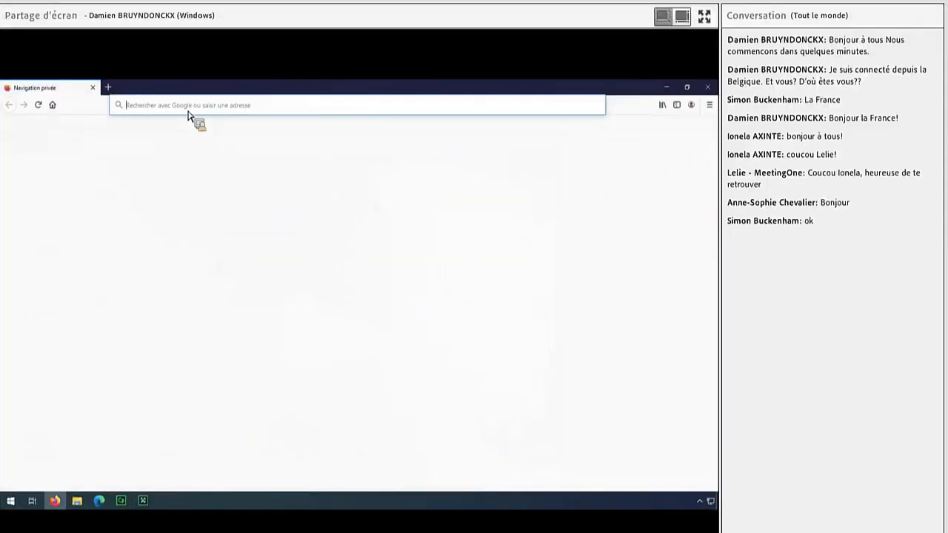
pyautogui.write('elea')
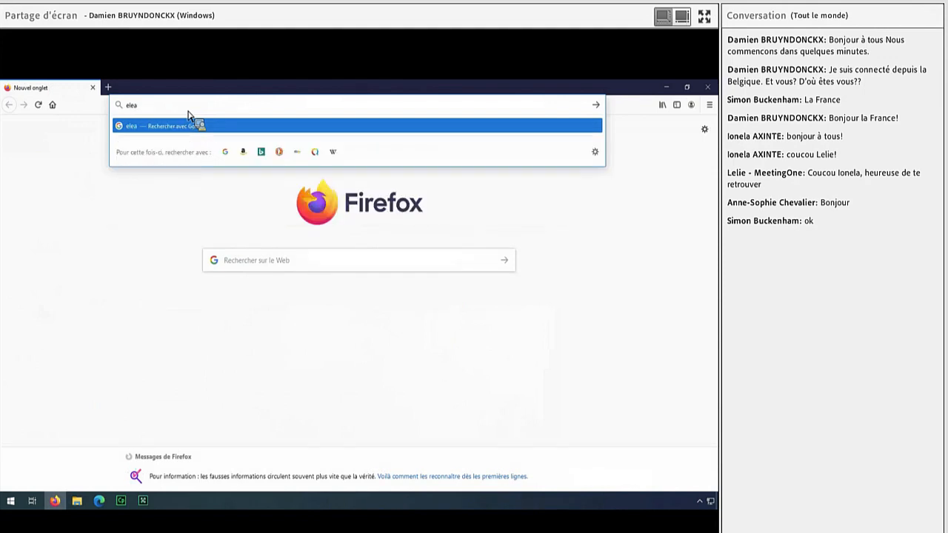
pyautogui.write('rning.adobe.com')
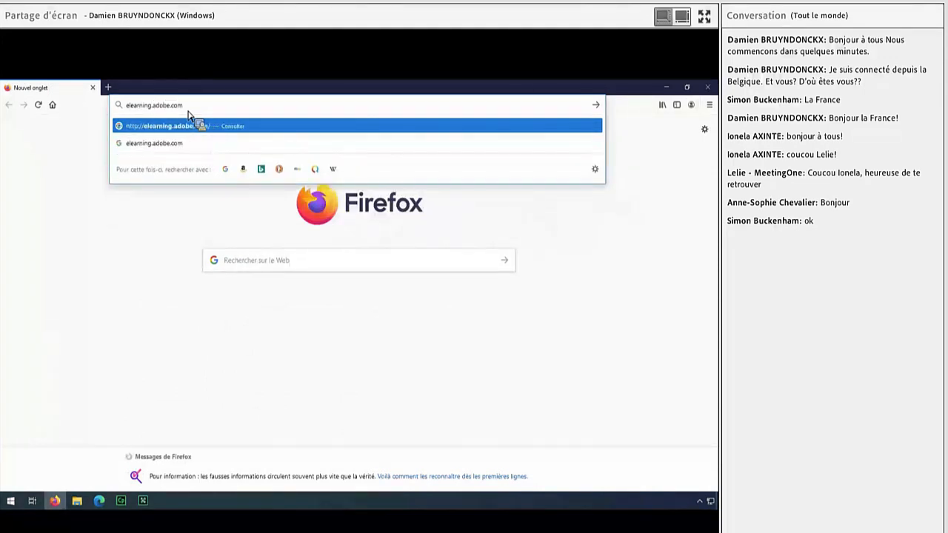
pyautogui.press('Return')
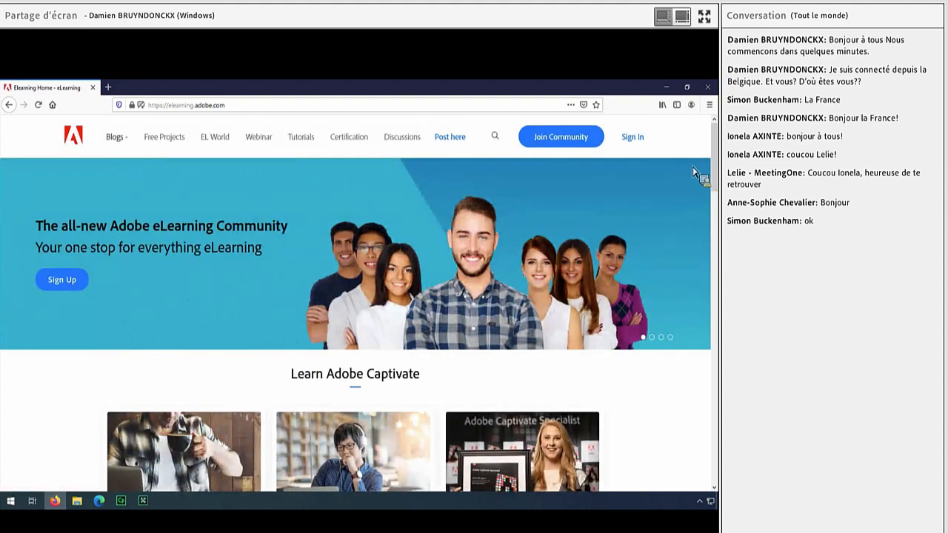
pyautogui.click(116, 141)
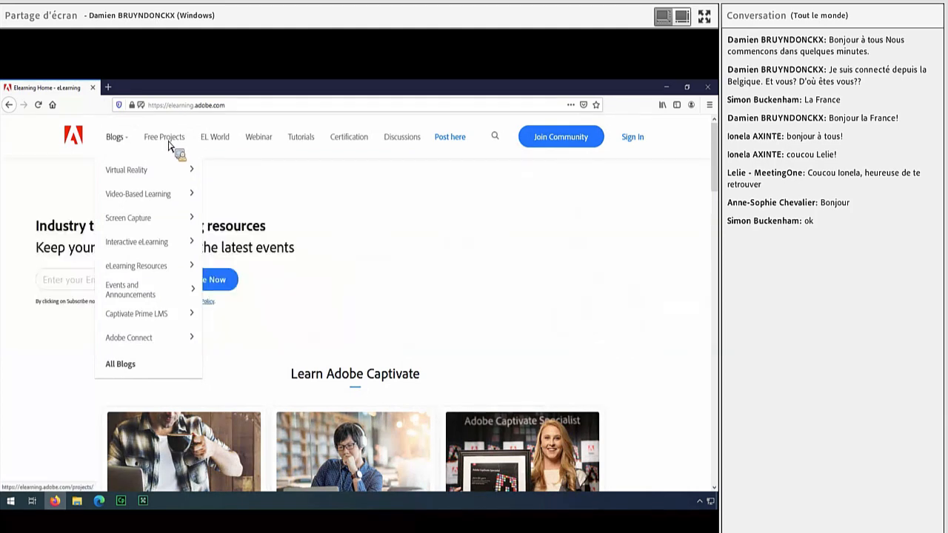
pyautogui.click(169, 144)
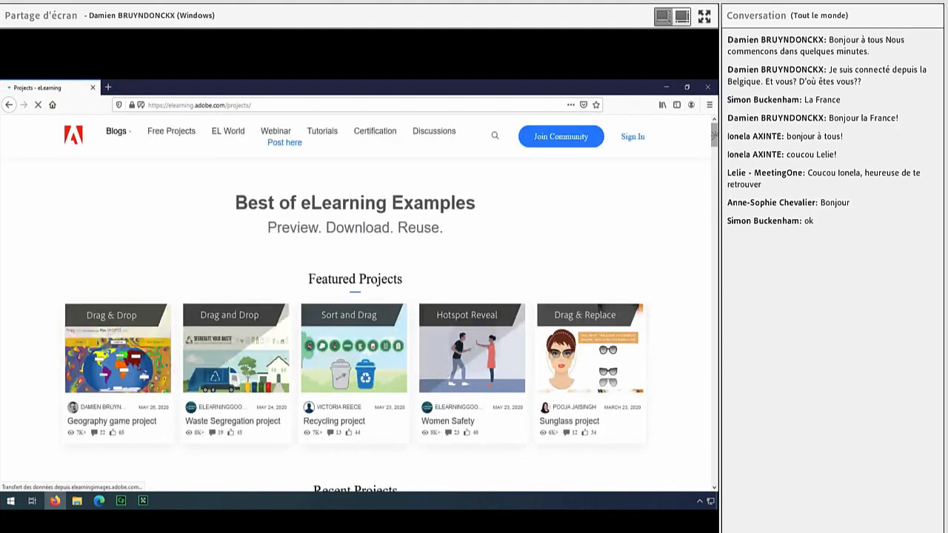
# - Look through the free project categories, including Drag and Drop Interactions, and locate the City navigation project under Branched Interactions
pyautogui.scroll(-5, 356, 296)
pyautogui.scroll(-10, 712, 184)
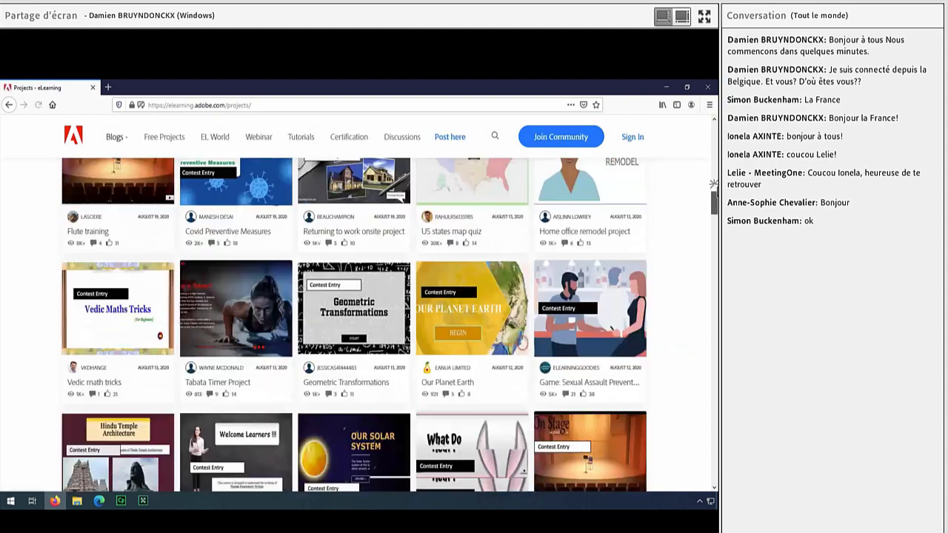
pyautogui.scroll(-5, 355, 325)
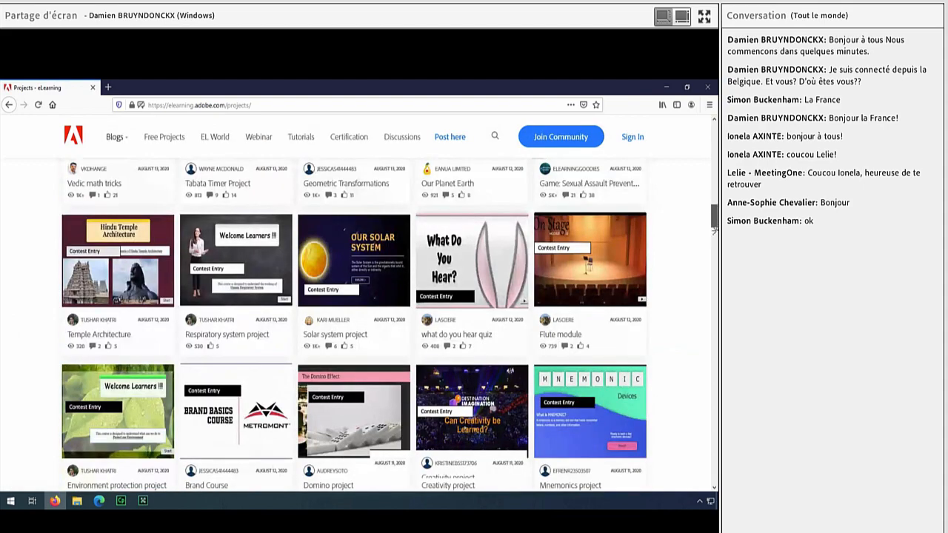
pyautogui.scroll(-10, 713, 231)
pyautogui.scroll(-4, 355, 326)
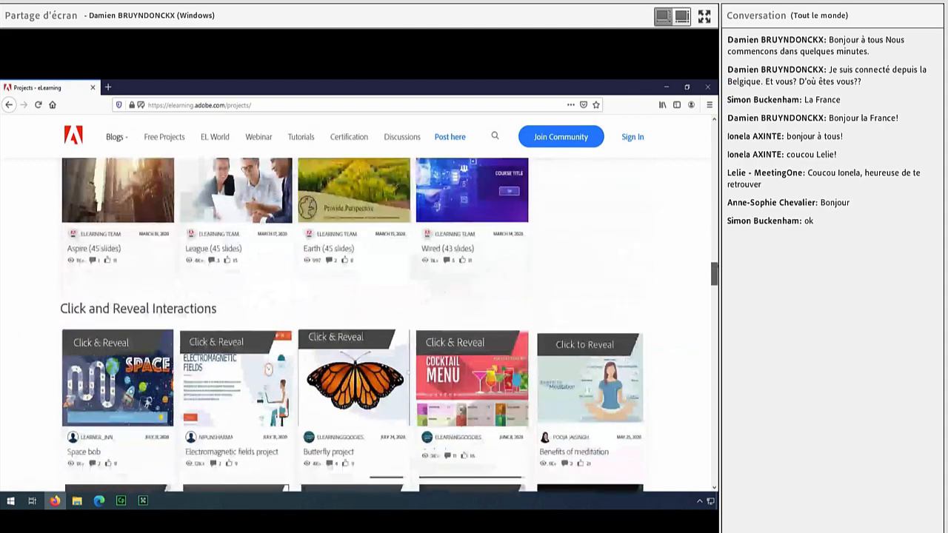
pyautogui.scroll(-5, 355, 325)
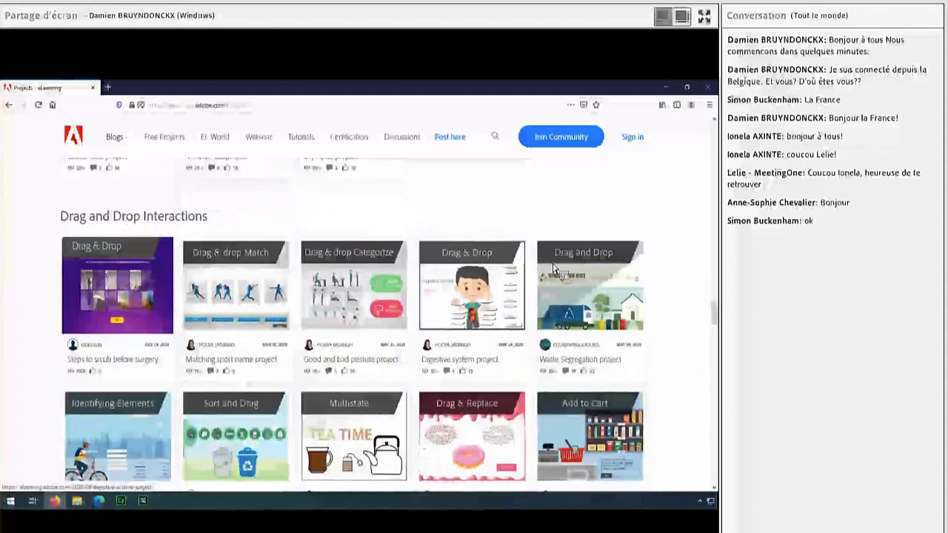
pyautogui.scroll(-1, 554, 268)
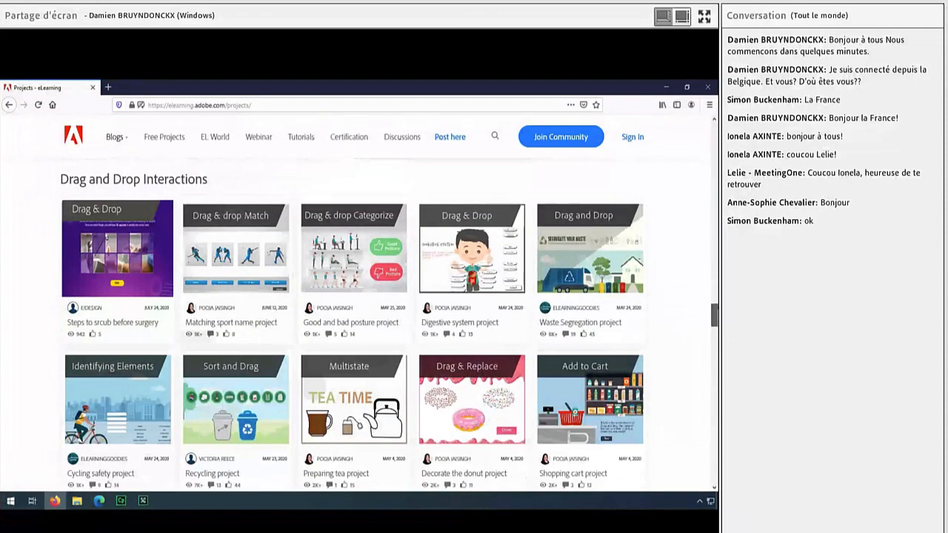
pyautogui.scroll(-1, 662, 324)
pyautogui.scroll(-1, 629, 341)
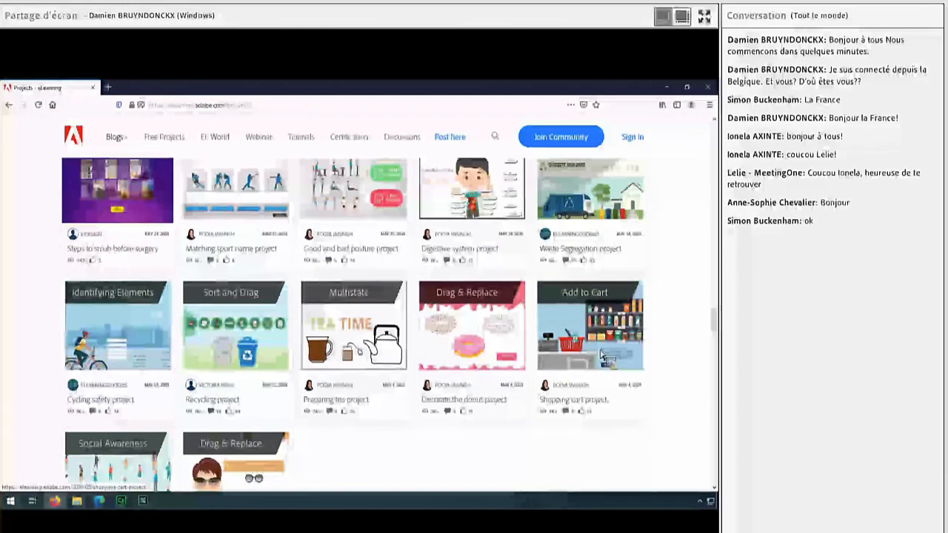
pyautogui.scroll(-4, 698, 338)
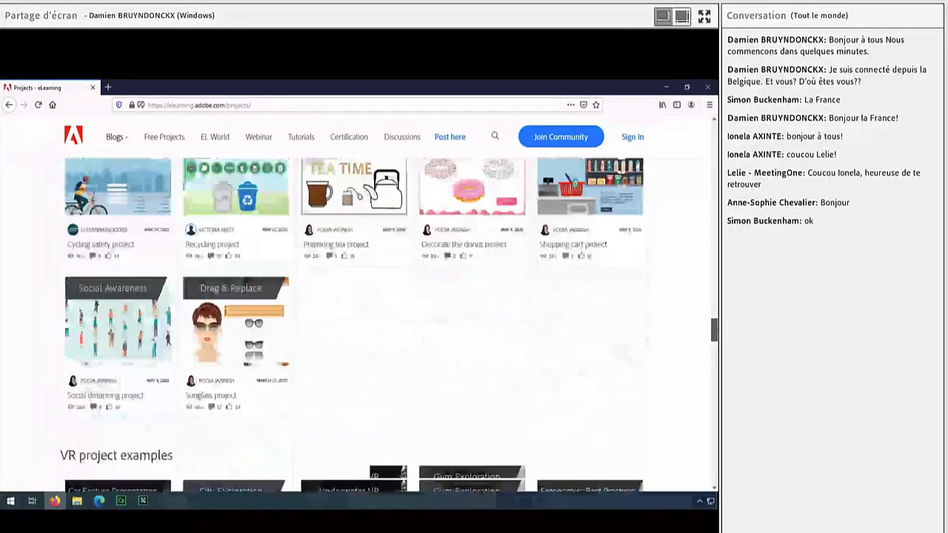
pyautogui.scroll(-8, 356, 326)
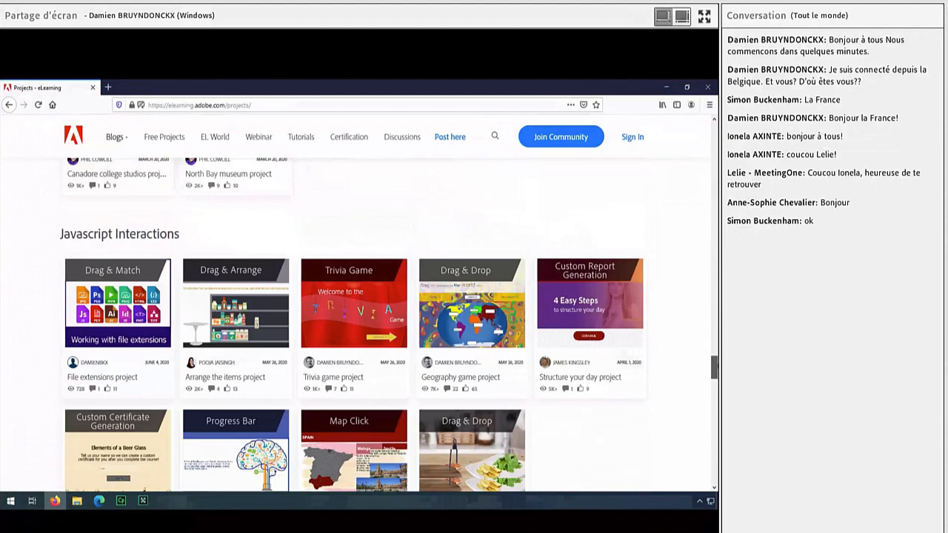
pyautogui.scroll(-5, 355, 325)
pyautogui.scroll(-10, 714, 398)
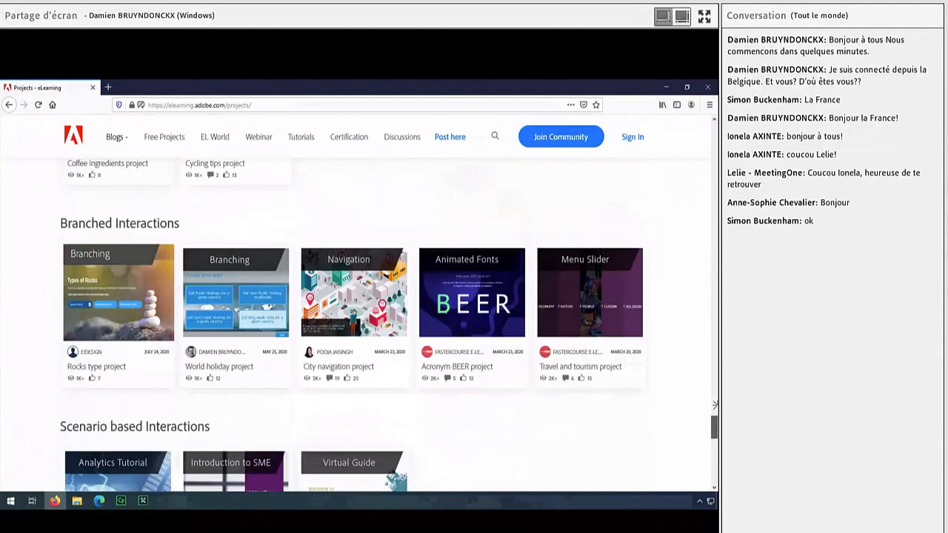
pyautogui.moveTo(717, 423); pyautogui.dragTo(716, 425)
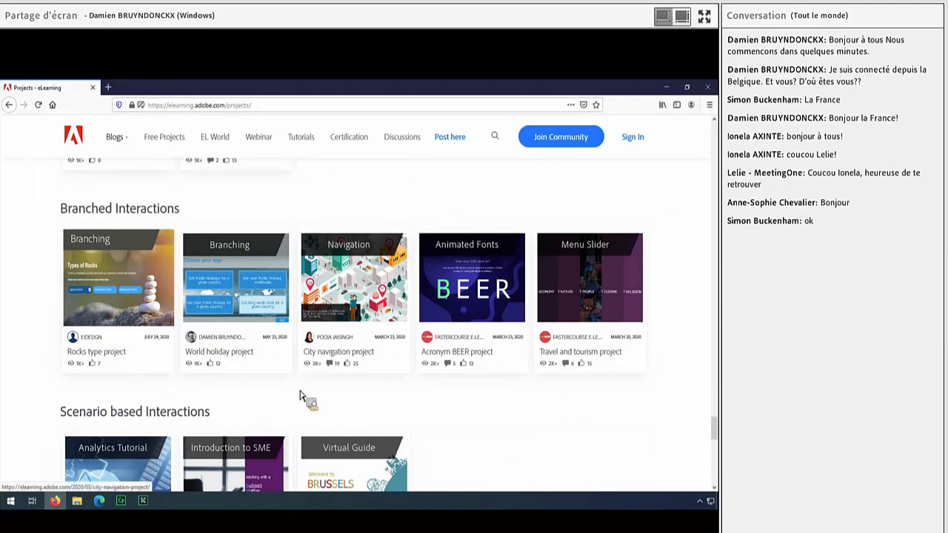
# - Return to Captivate, preview the 05_navigation project as HTML5 in the browser, start the city tour and choose the bearded character with the backpack
pyautogui.click(121, 500)
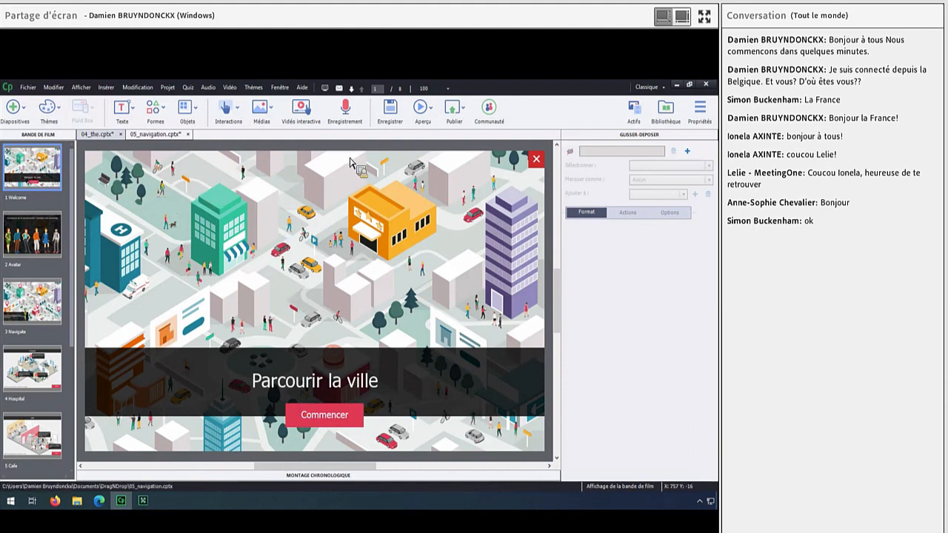
pyautogui.click(420, 109)
pyautogui.click(430, 250)
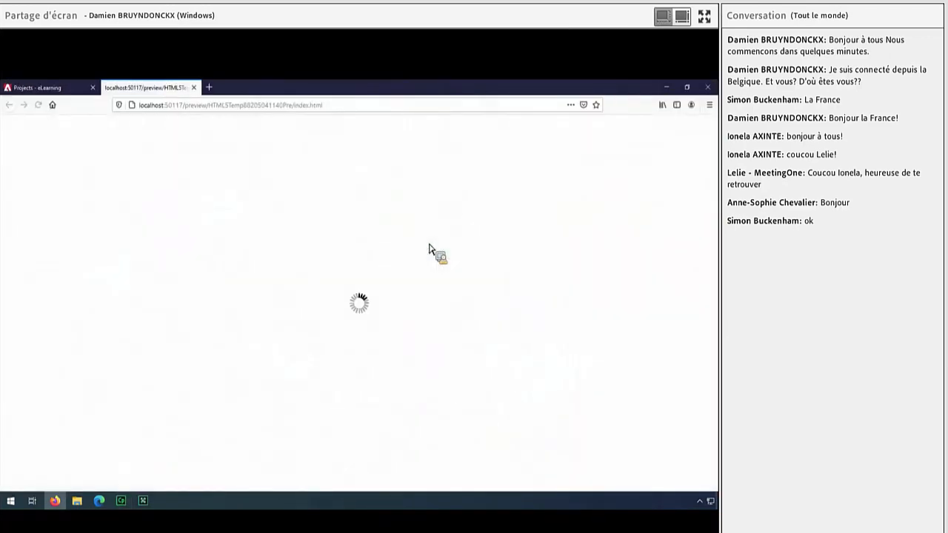
pyautogui.click(374, 265)
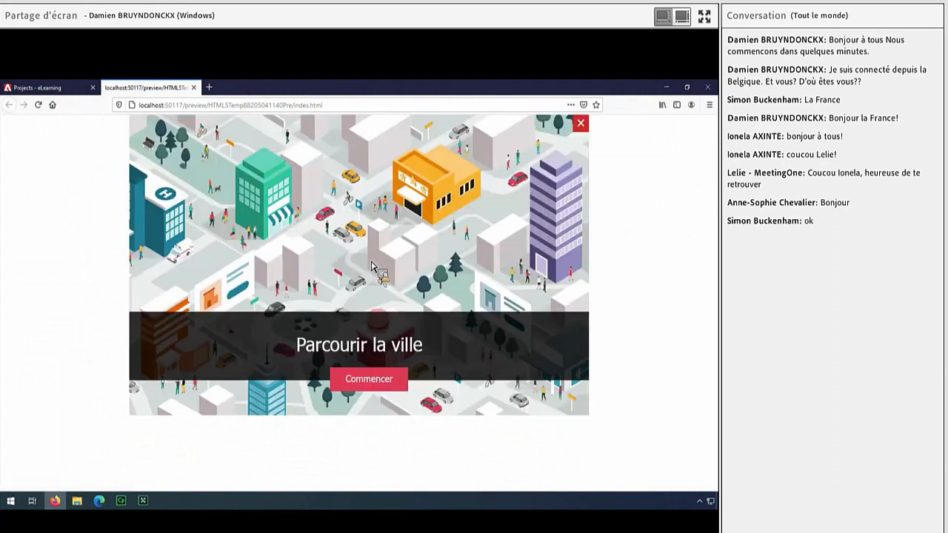
pyautogui.click(383, 374)
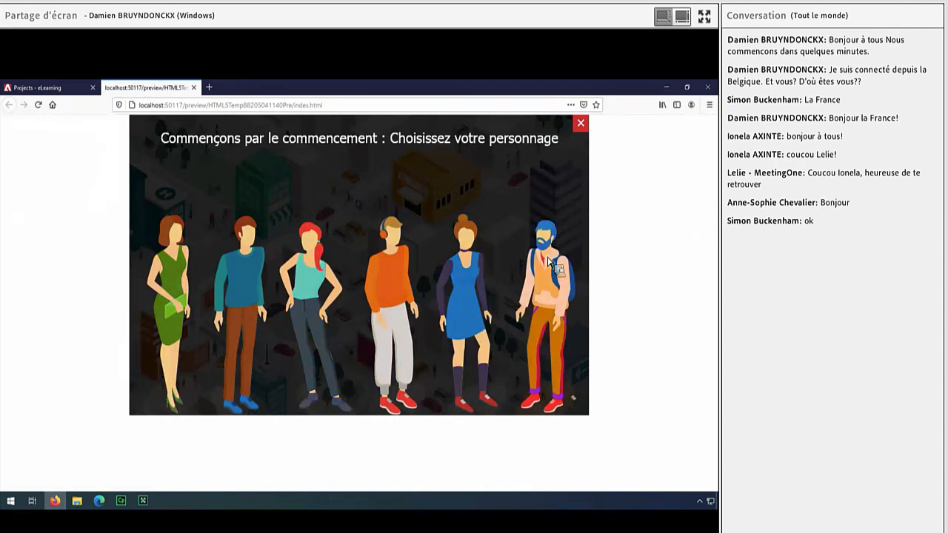
pyautogui.moveTo(548, 251); pyautogui.dragTo(556, 331)
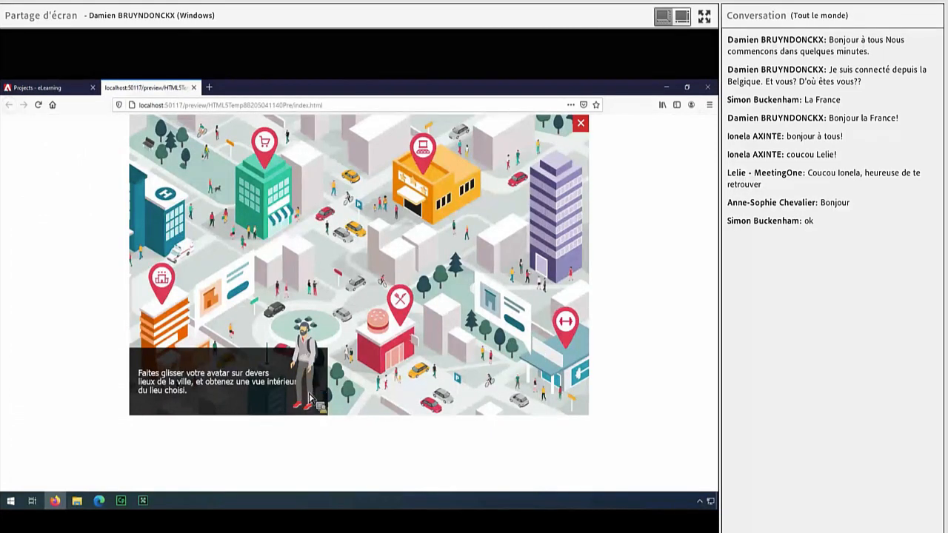
# - Test dropping the avatar on the theatre, display its marker information, close the stage marker's note and return to the city map
pyautogui.moveTo(311, 377); pyautogui.dragTo(431, 174)
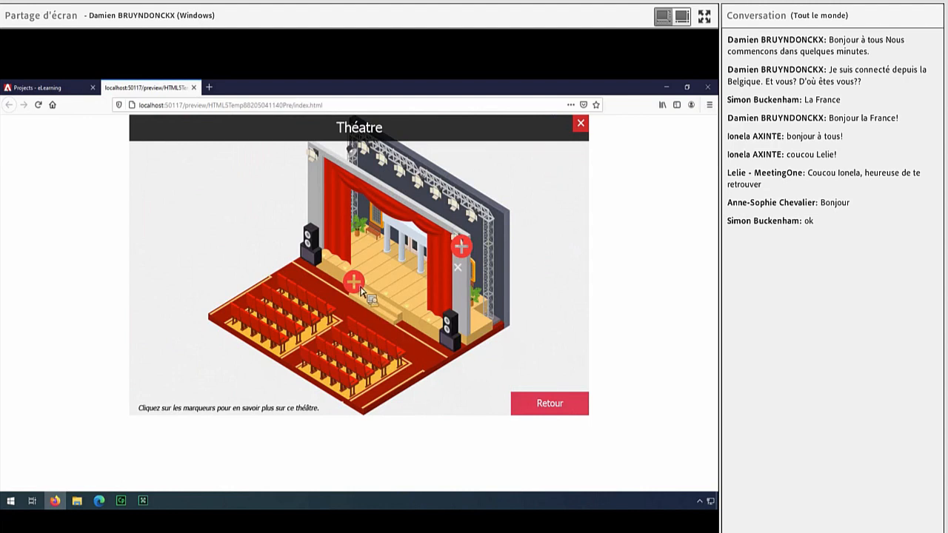
pyautogui.click(467, 250)
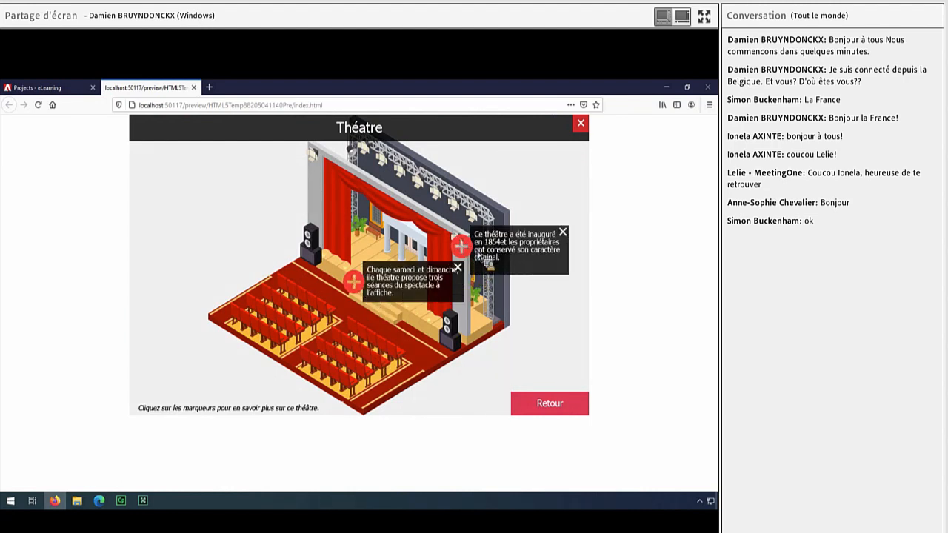
pyautogui.click(456, 269)
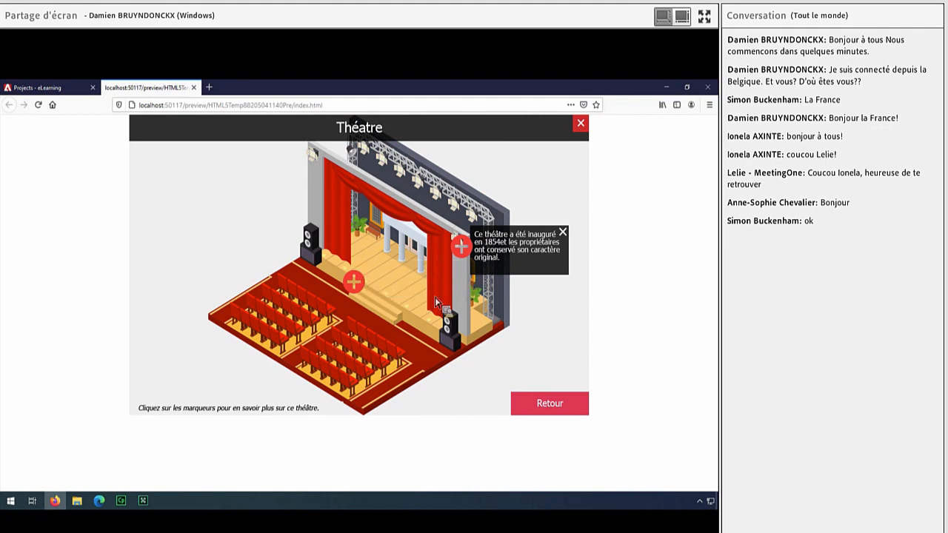
pyautogui.click(539, 400)
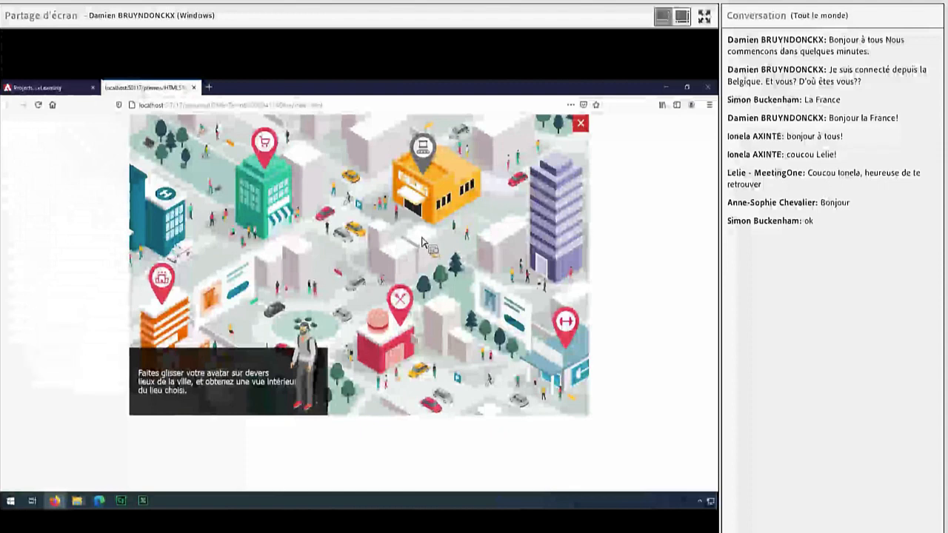
# - Test dropping the avatar on the gym, show and close both markers' notes, and return to the city map
pyautogui.moveTo(421, 231); pyautogui.dragTo(560, 359)
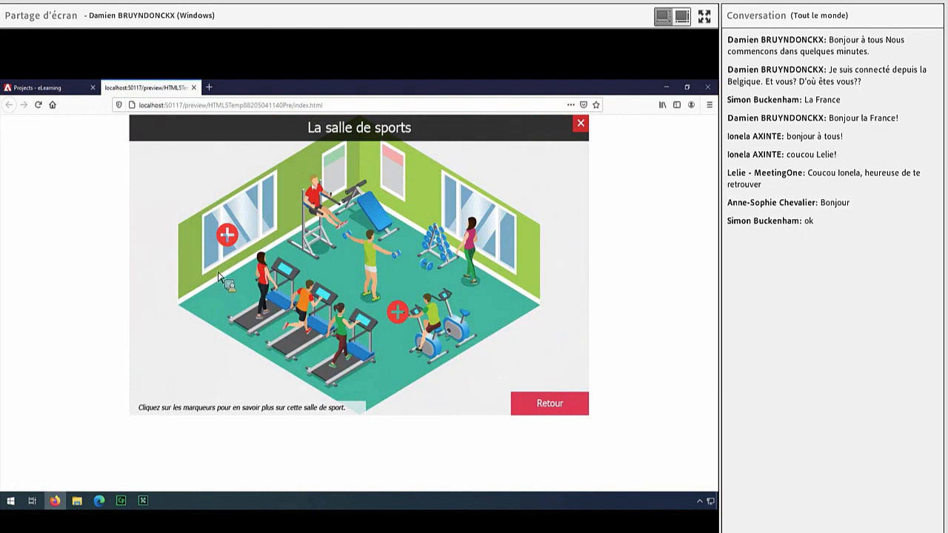
pyautogui.click(225, 240)
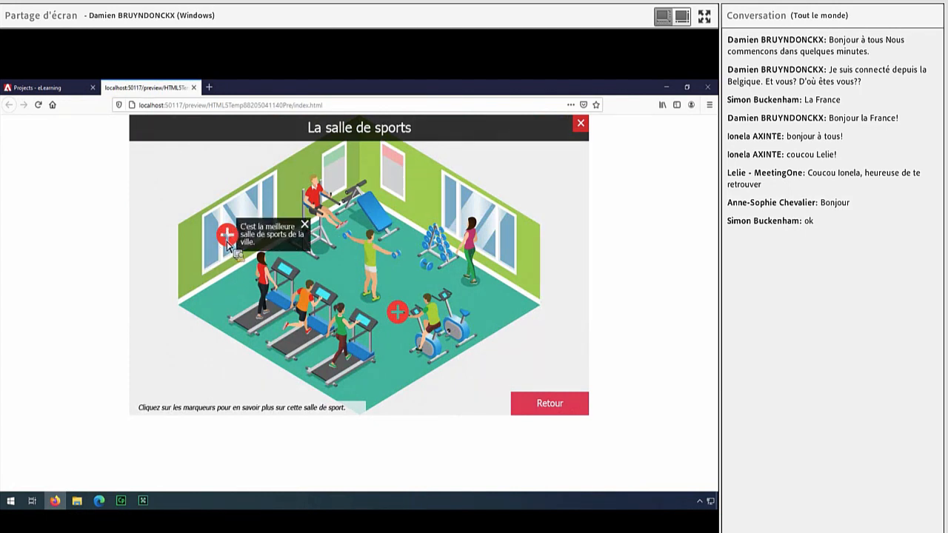
pyautogui.click(304, 224)
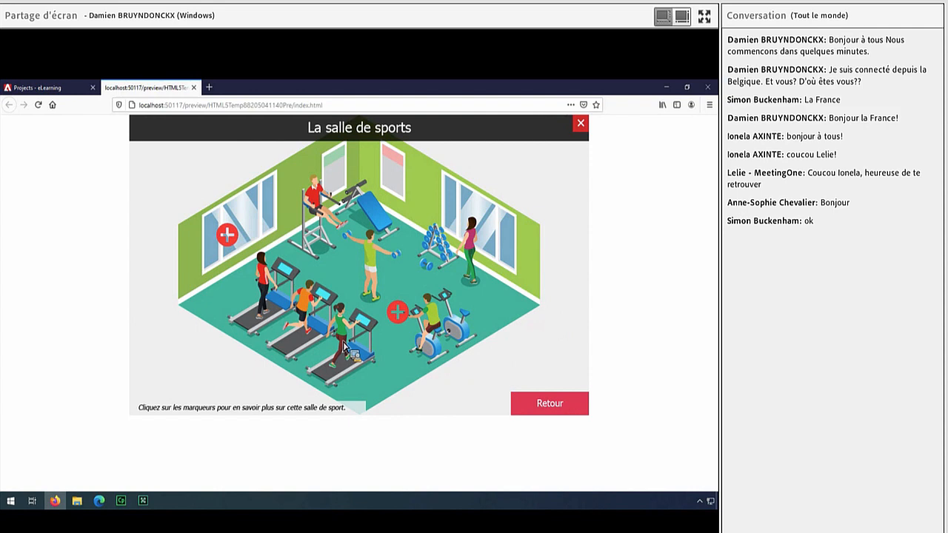
pyautogui.click(400, 321)
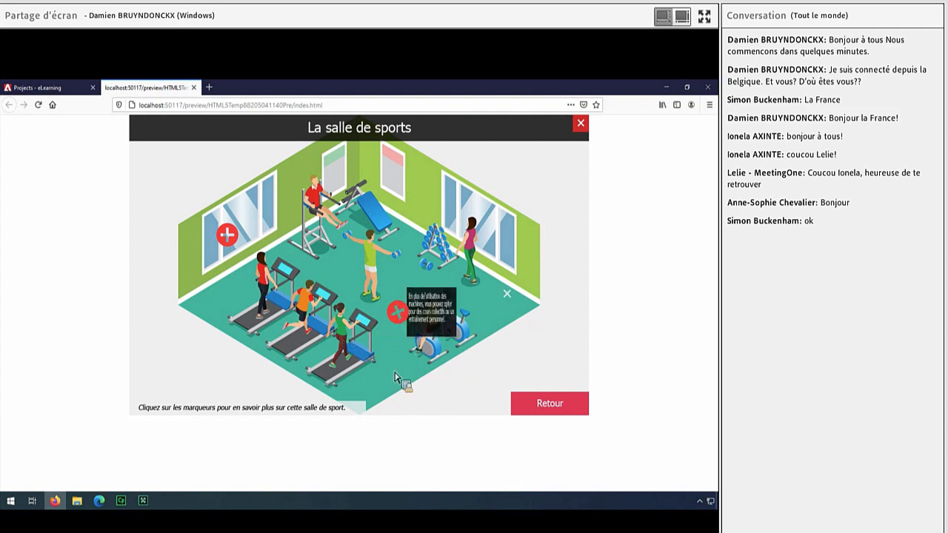
pyautogui.click(508, 294)
pyautogui.click(550, 408)
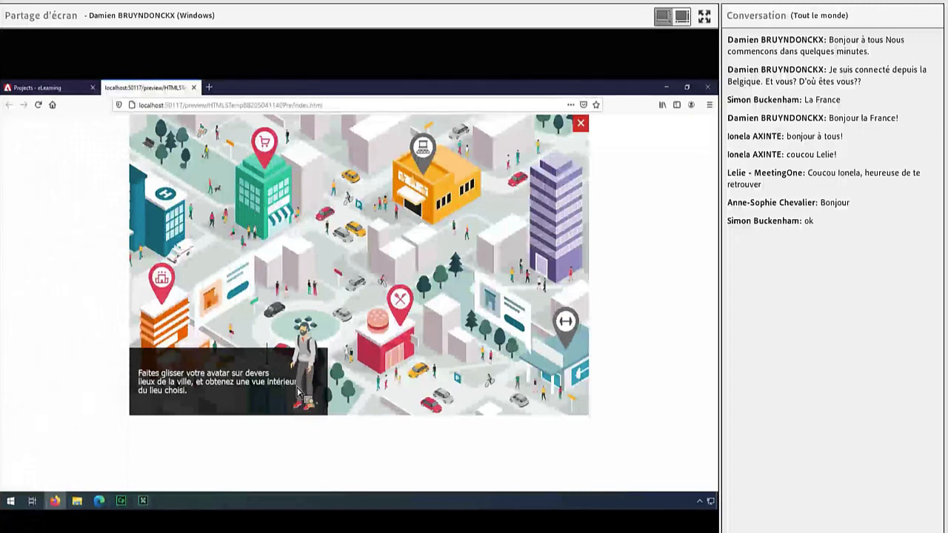
# - Test dropping the avatar on the hospital pin and return from the hospital slide to the city map
pyautogui.moveTo(311, 370); pyautogui.dragTo(169, 303)
pyautogui.moveTo(292, 362); pyautogui.dragTo(163, 283)
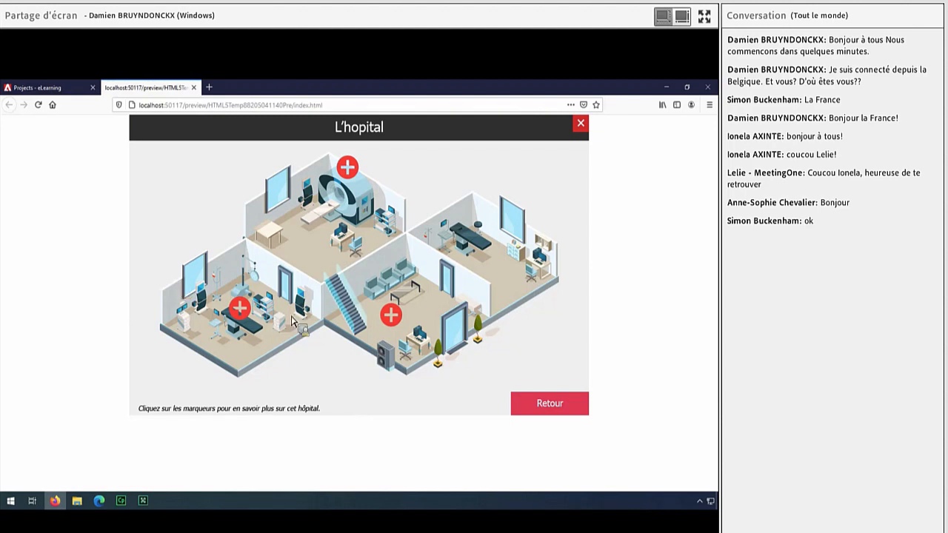
pyautogui.click(518, 398)
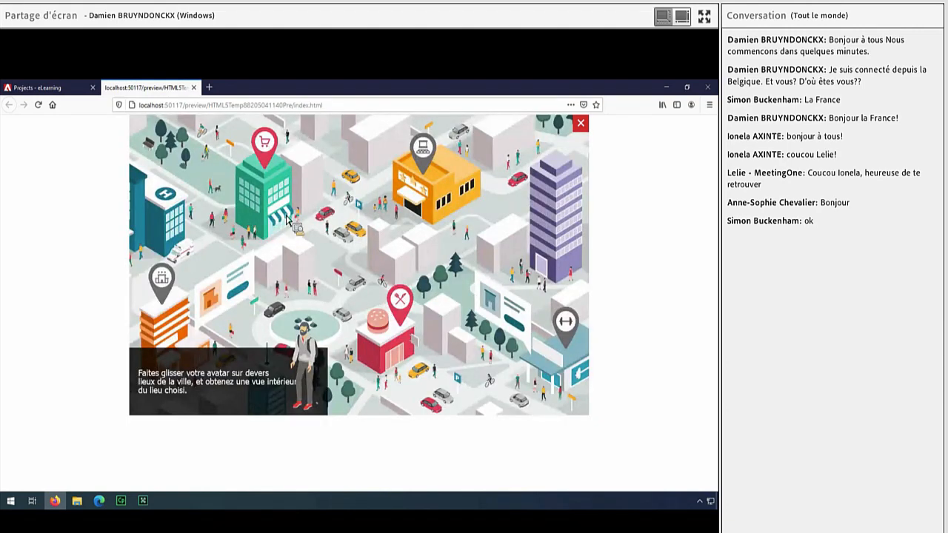
# - Switch back to Captivate and look through the project's Navigate, Hospital, Cafe, Store and Theatre slides
pyautogui.click(121, 501)
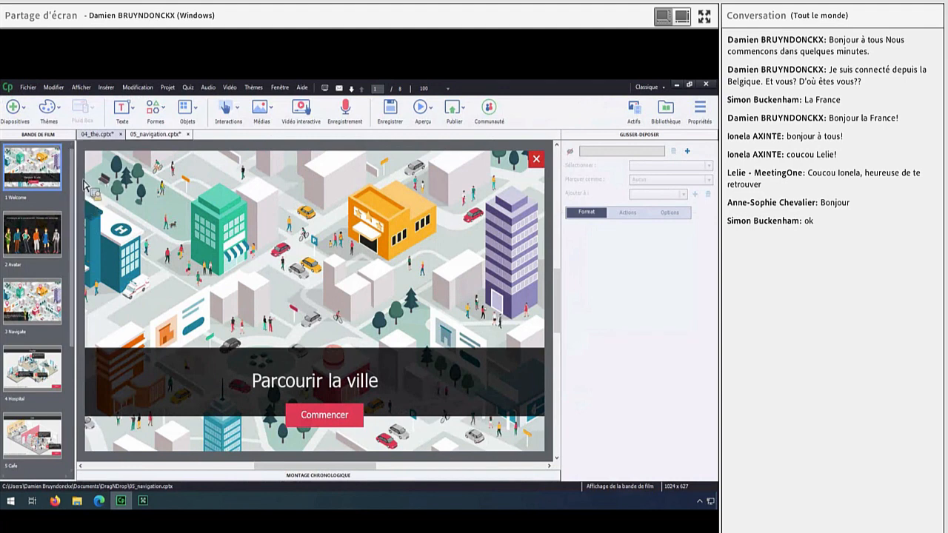
pyautogui.scroll(-1, 74, 274)
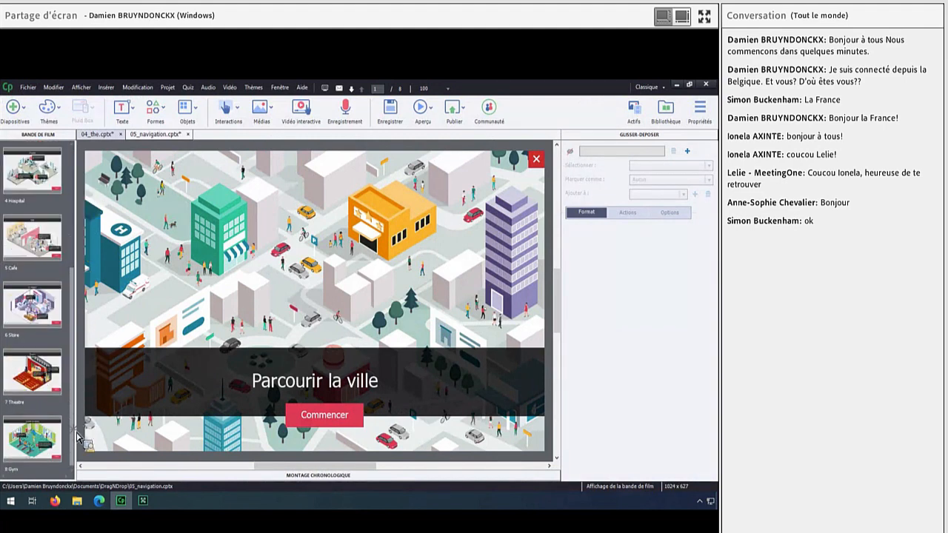
pyautogui.scroll(-1, 59, 296)
pyautogui.click(46, 236)
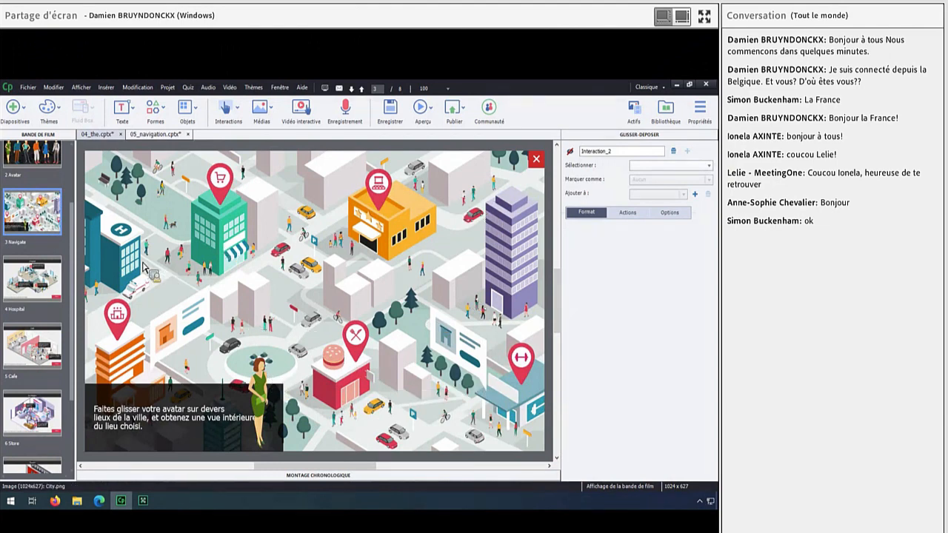
pyautogui.click(38, 298)
pyautogui.click(42, 358)
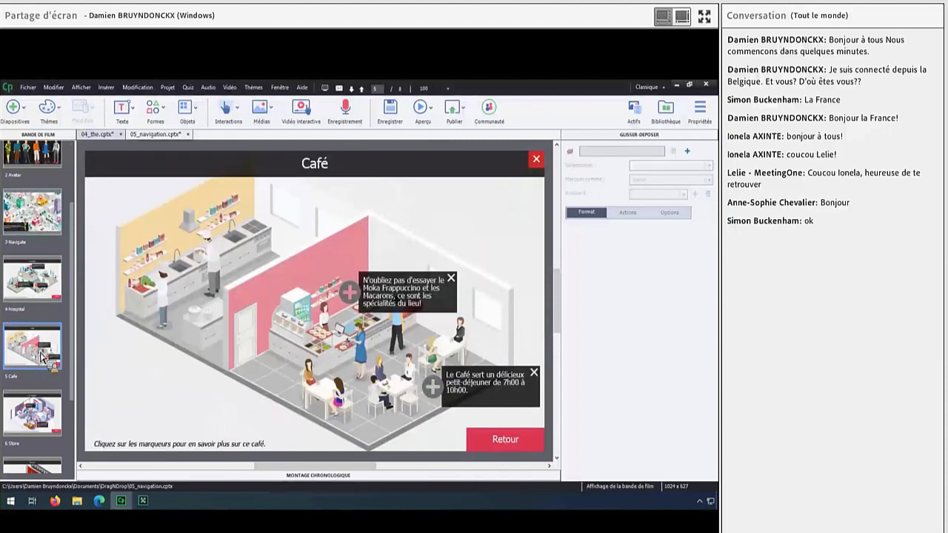
pyautogui.click(39, 431)
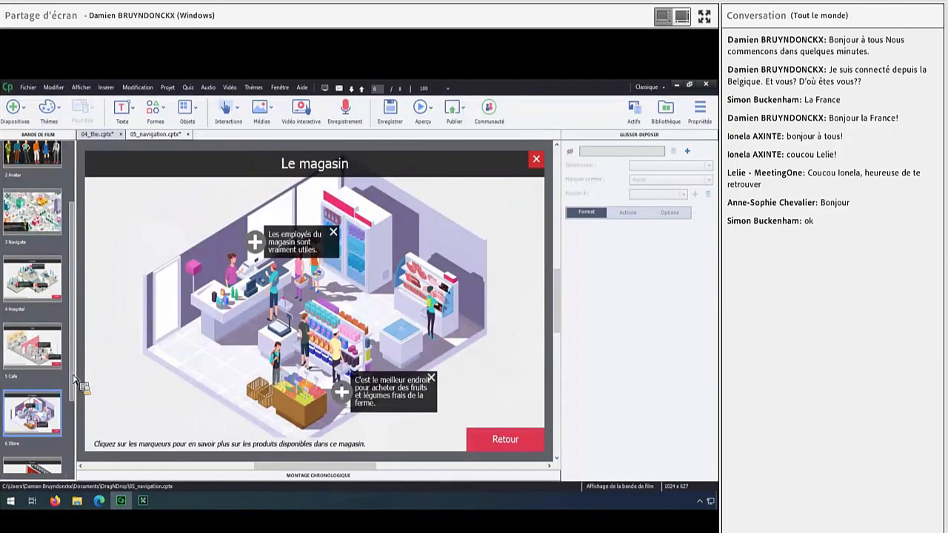
pyautogui.scroll(-1, 72, 414)
pyautogui.scroll(-3, 72, 414)
pyautogui.click(55, 426)
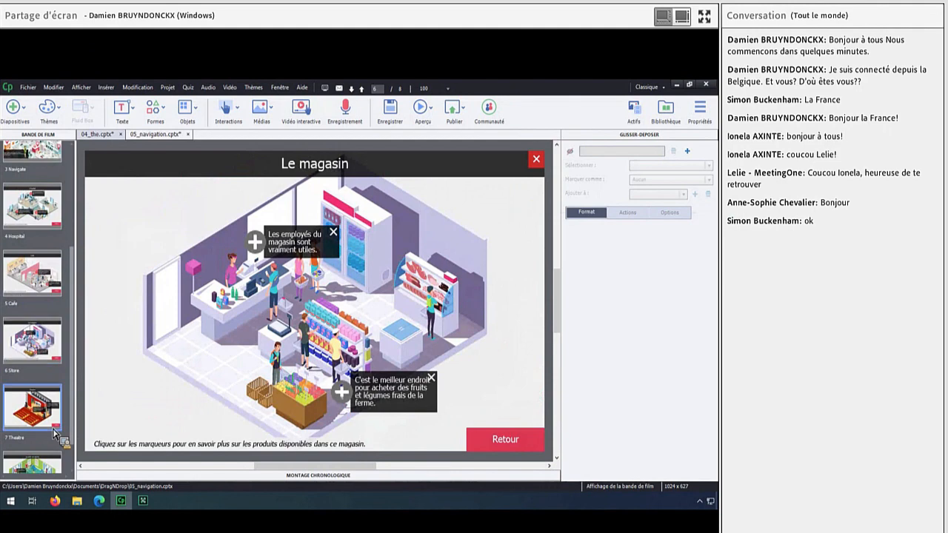
pyautogui.scroll(8, 72, 333)
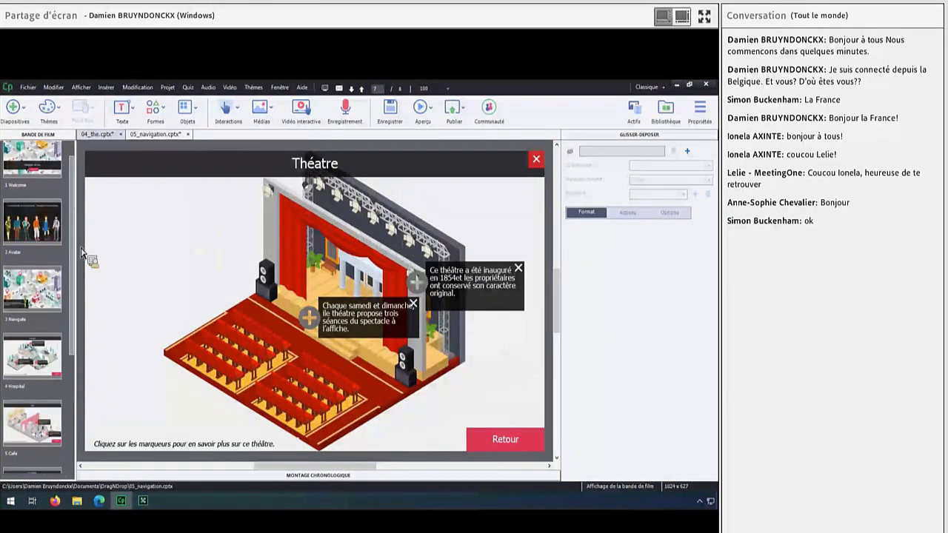
# - On the Avatar slide, examine the Avatar6 button's properties and its advanced action A6, then close the action window
pyautogui.click(59, 225)
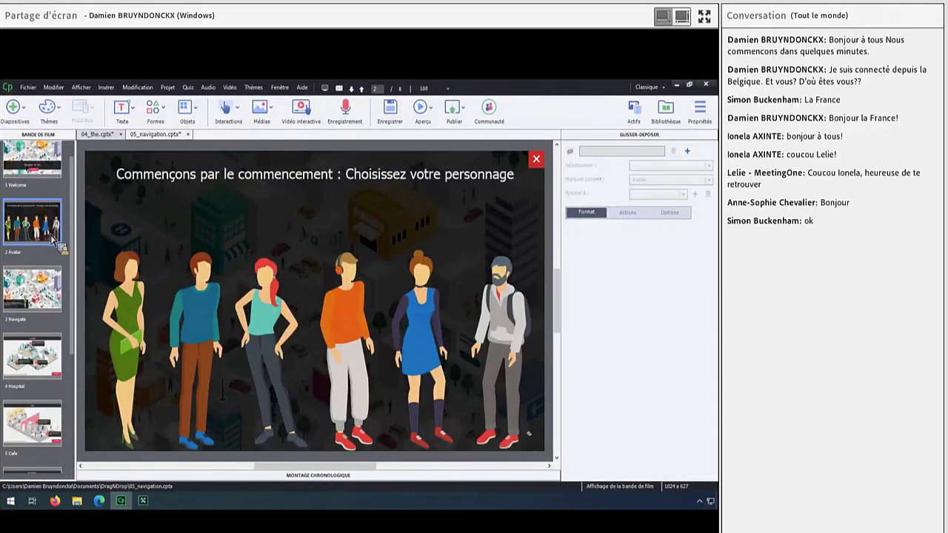
pyautogui.click(500, 325)
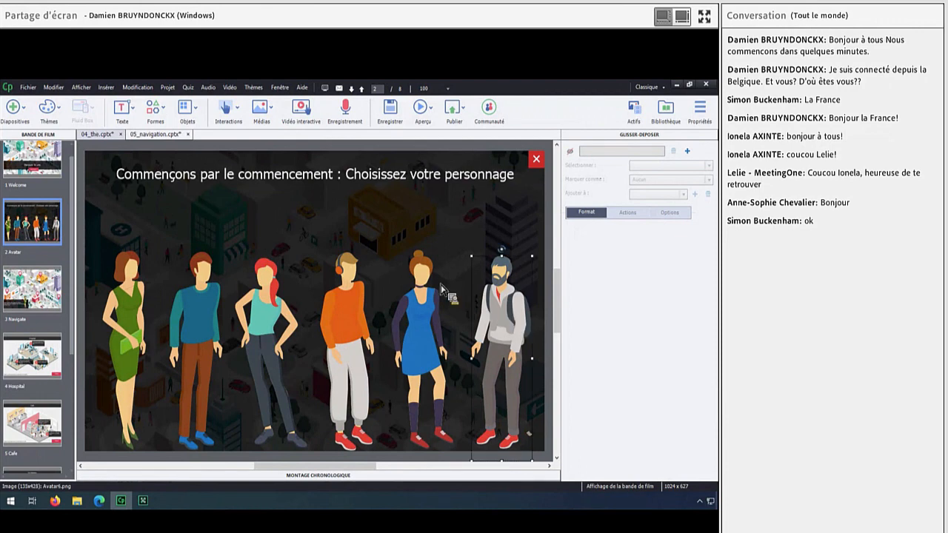
pyautogui.click(426, 320)
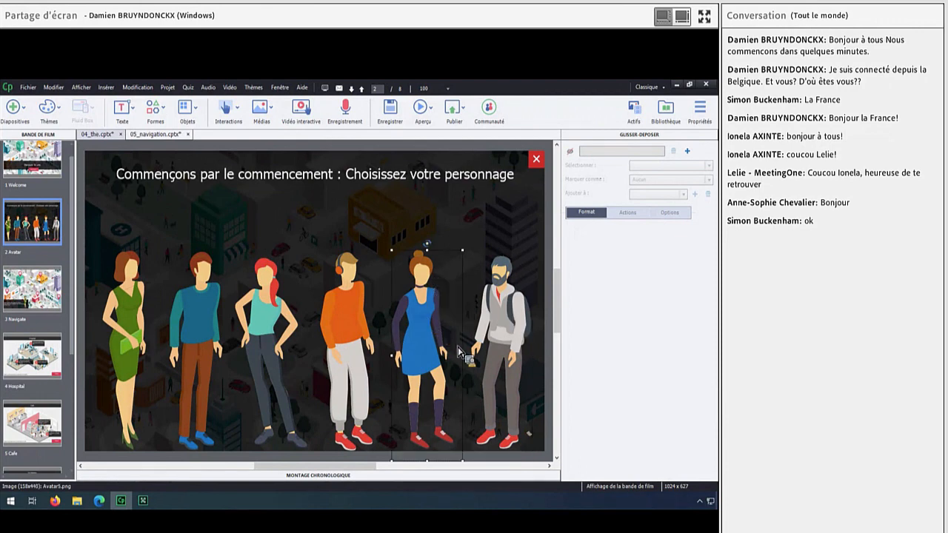
pyautogui.click(700, 119)
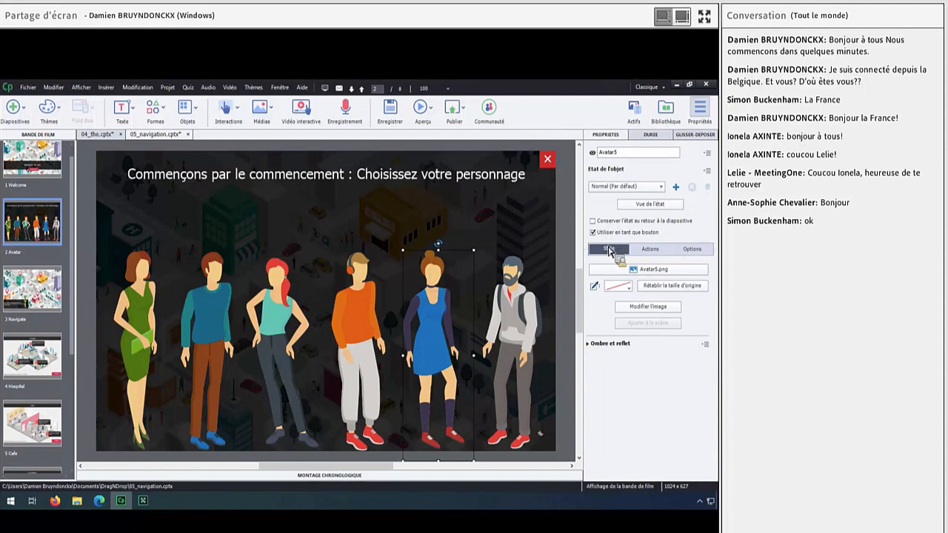
pyautogui.click(516, 287)
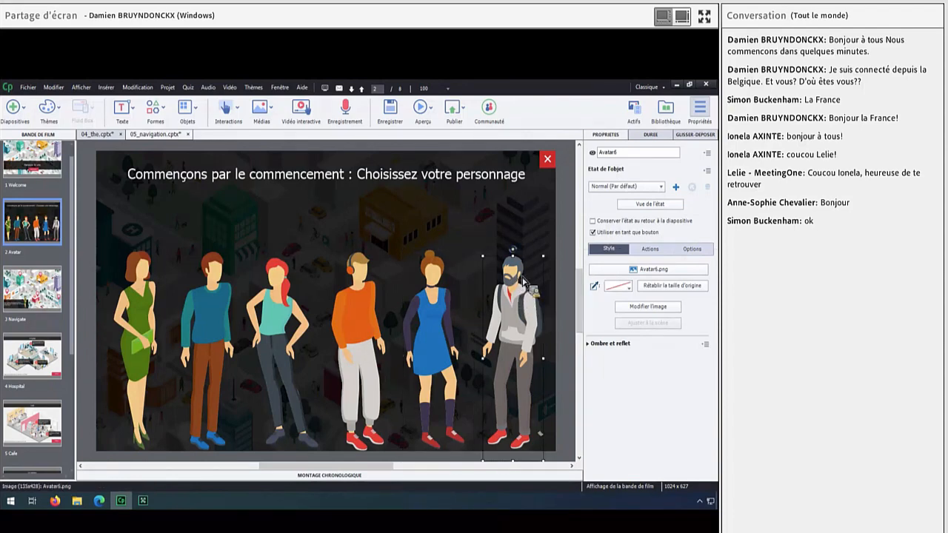
pyautogui.click(650, 249)
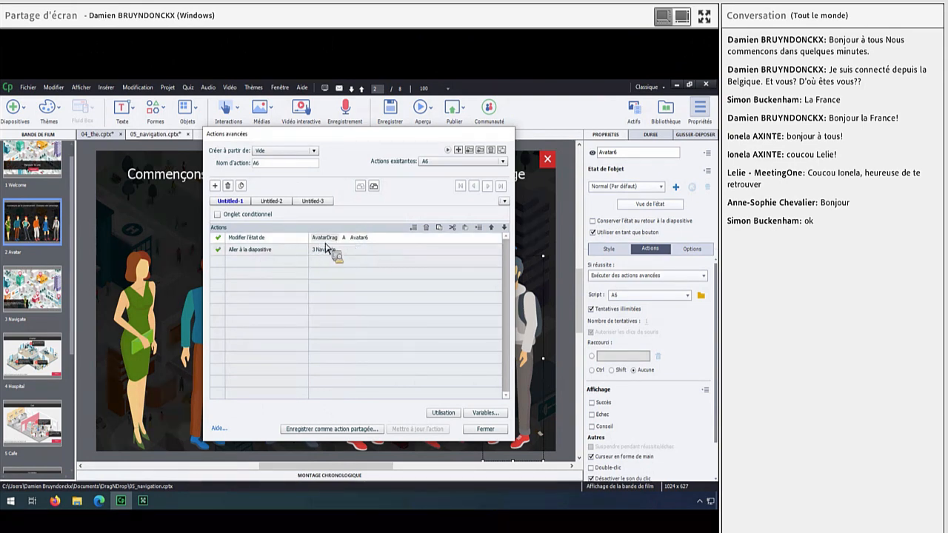
pyautogui.click(485, 428)
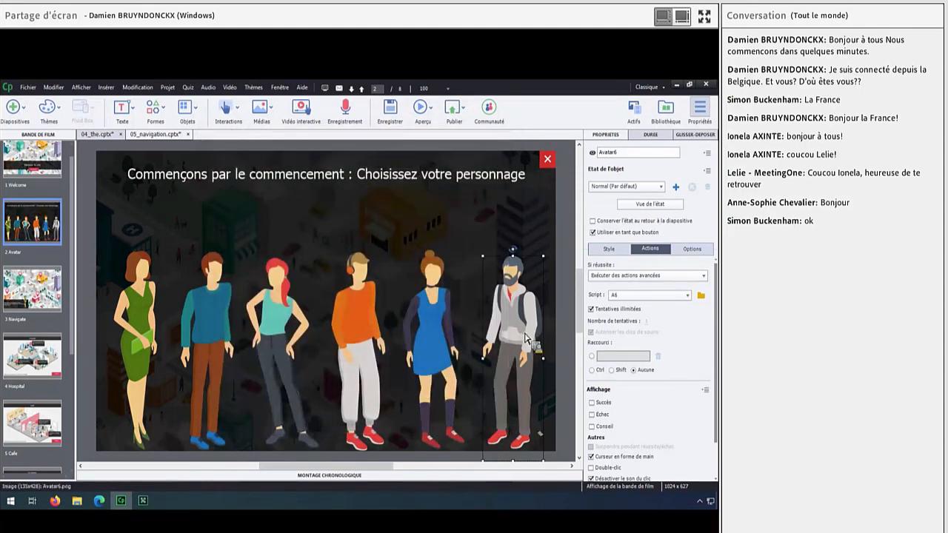
# - On the Navigate slide, preview the draggable avatar's object states, including Avatar2, Avatar4 and Avatar6
pyautogui.click(46, 291)
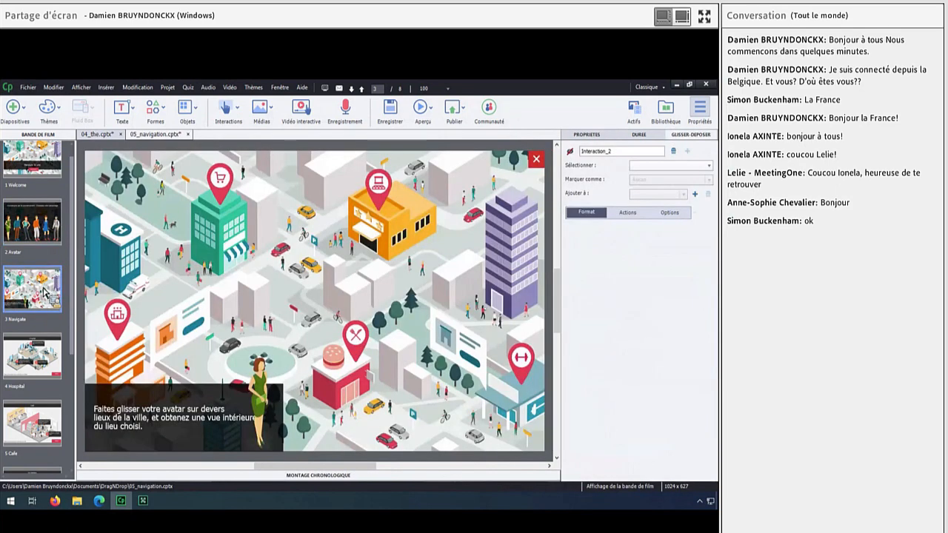
pyautogui.click(267, 400)
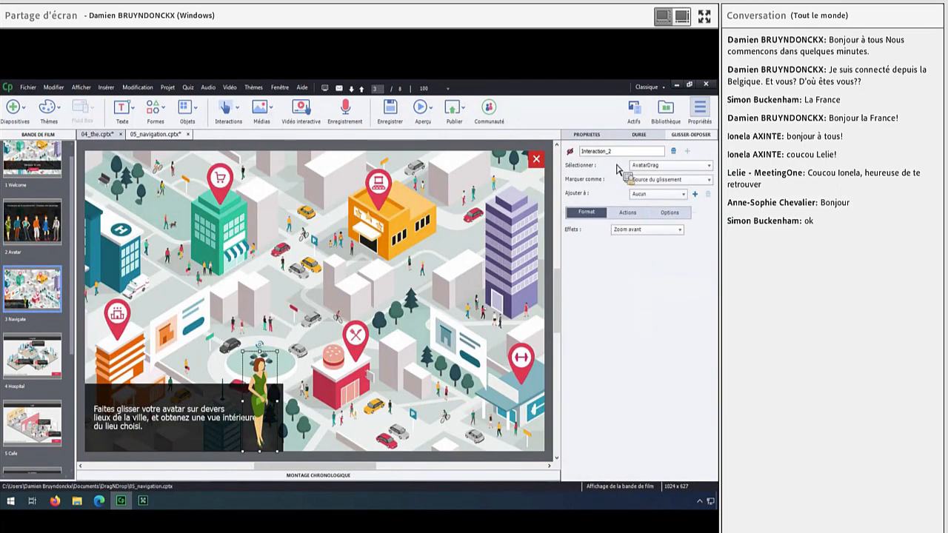
pyautogui.click(586, 134)
pyautogui.click(659, 186)
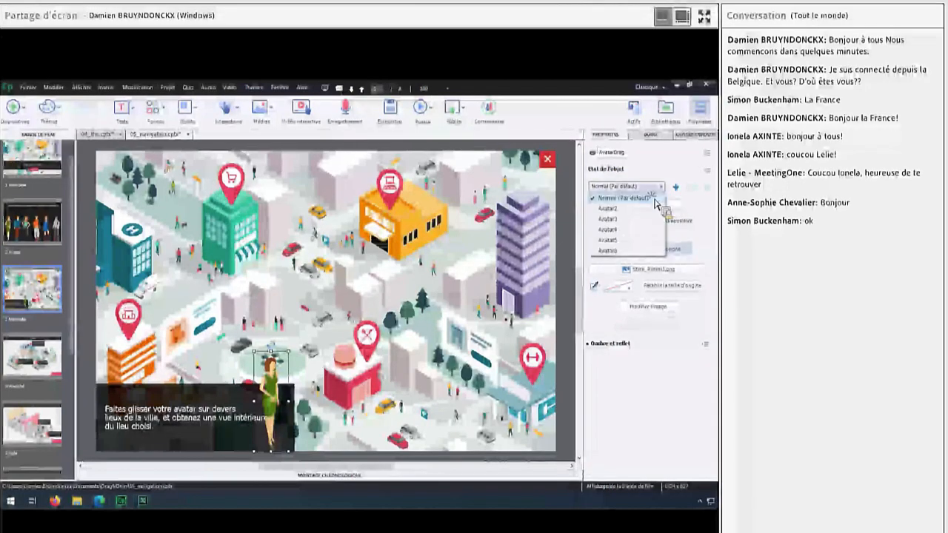
pyautogui.click(630, 187)
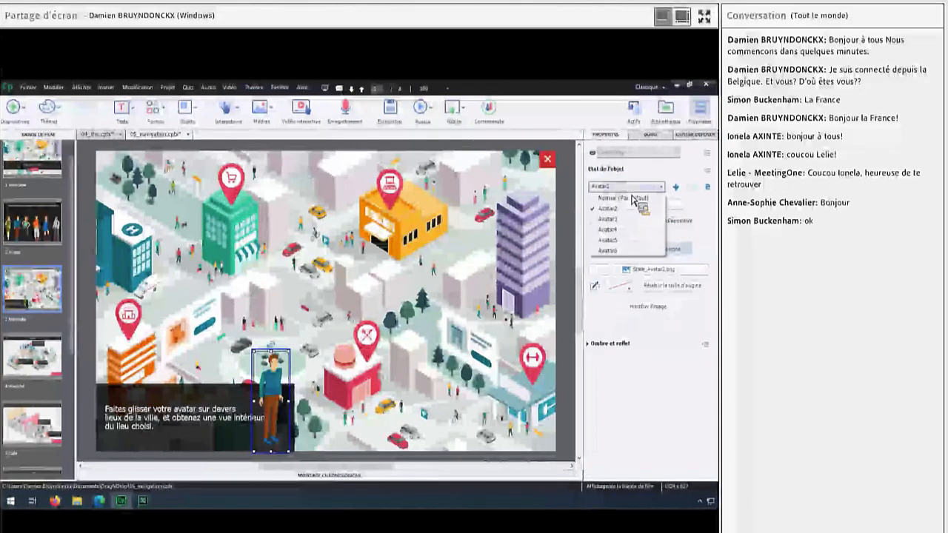
pyautogui.click(632, 219)
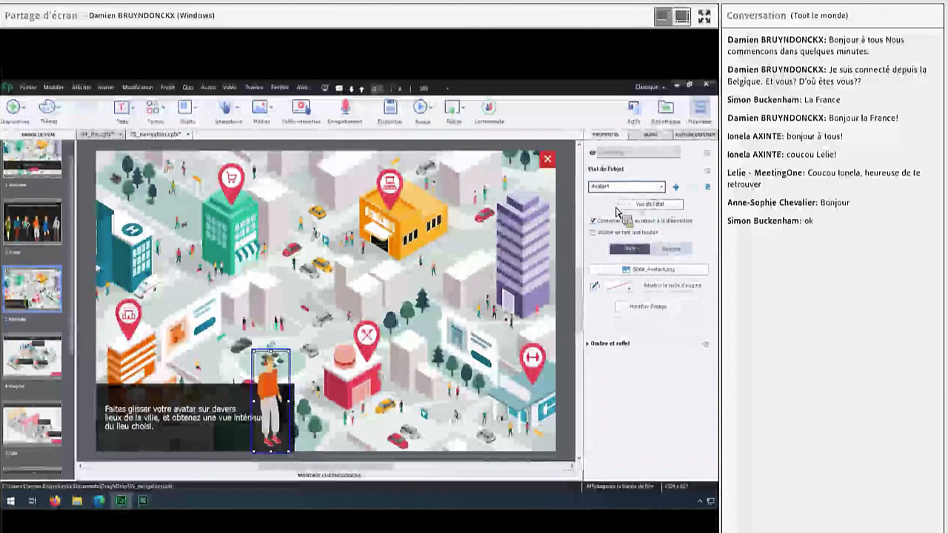
pyautogui.click(624, 186)
pyautogui.click(617, 250)
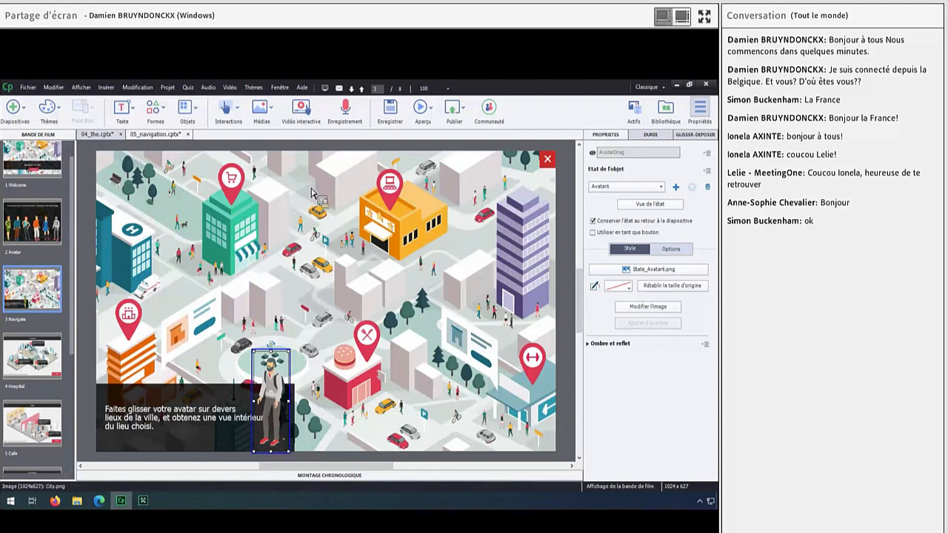
# - Inspect the theatre and store pins on the map and display the store pin's drop target settings
pyautogui.click(400, 200)
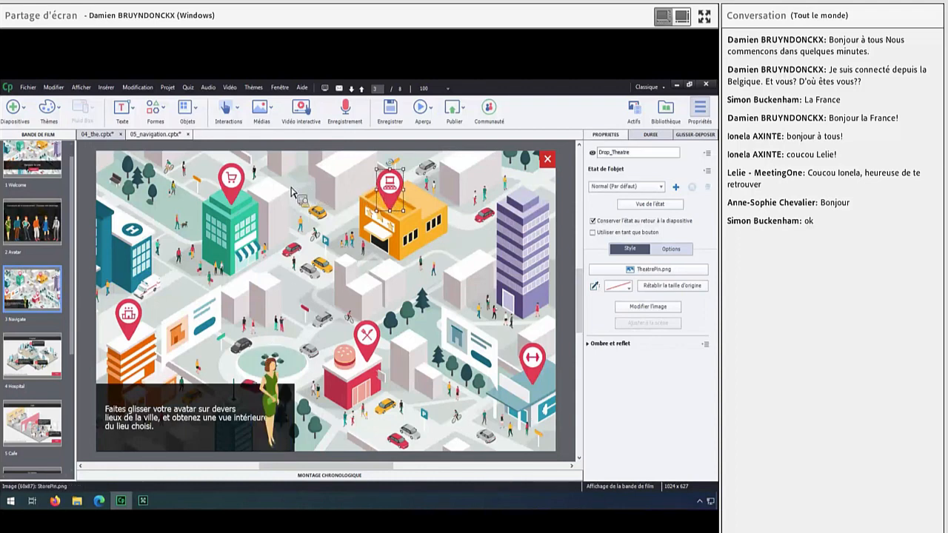
pyautogui.click(234, 186)
pyautogui.click(699, 135)
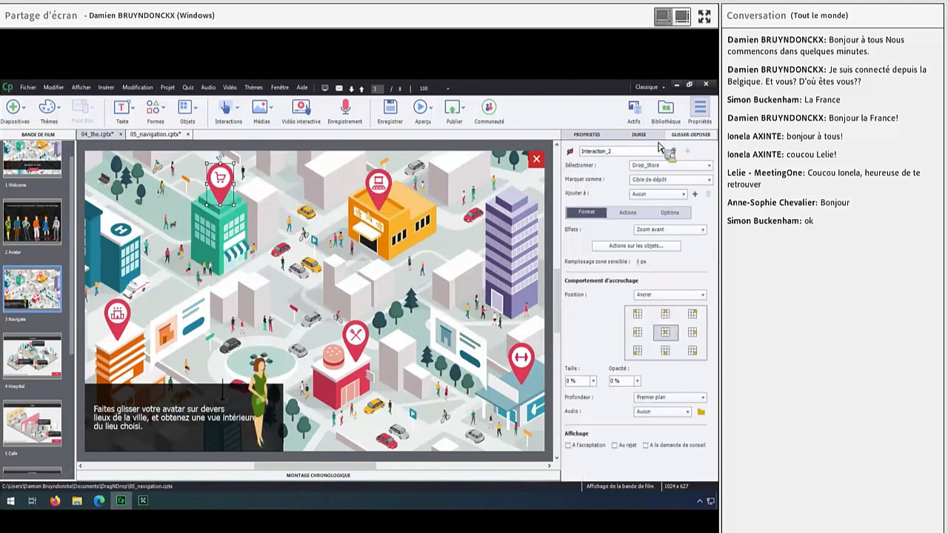
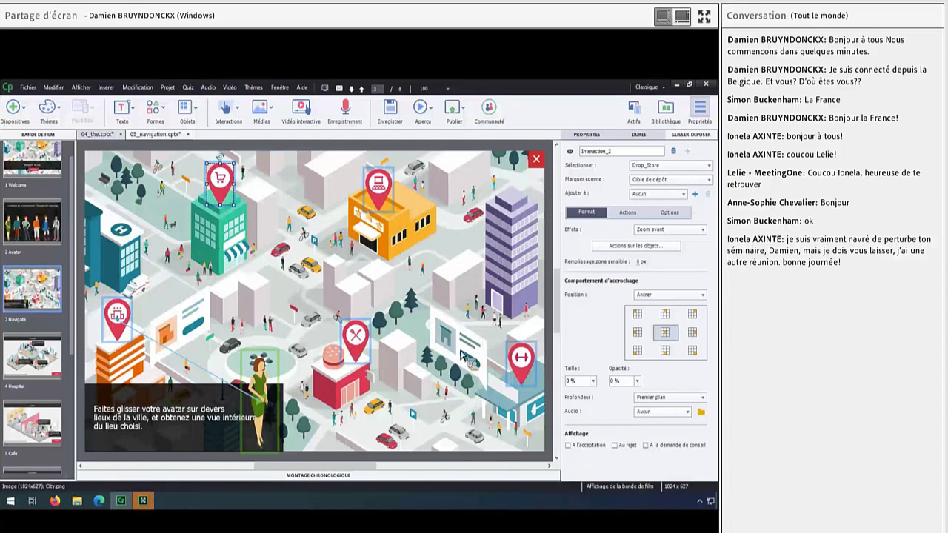
# - Examine the café pin's accepted drag source and its Drop_Cafe advanced action, then close the dialogs without changes
pyautogui.click(356, 344)
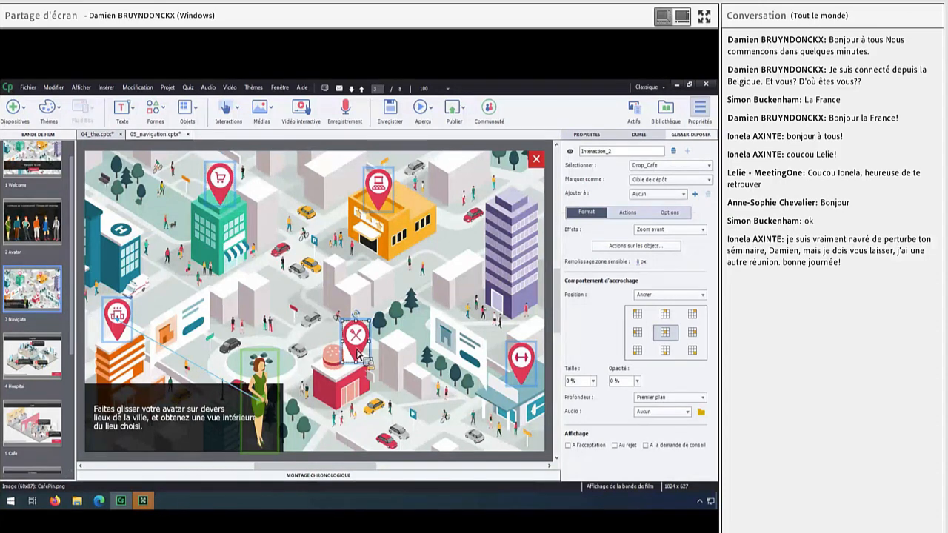
pyautogui.click(620, 248)
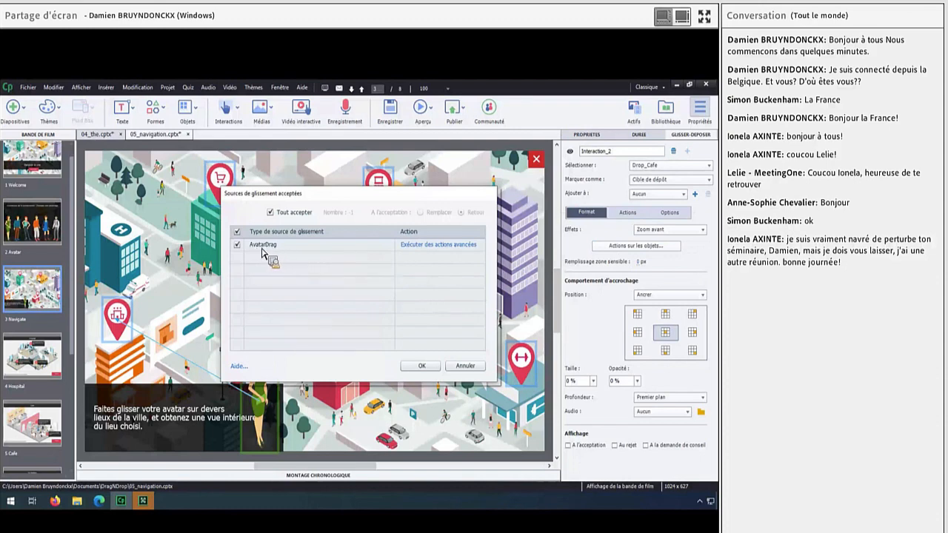
pyautogui.click(439, 253)
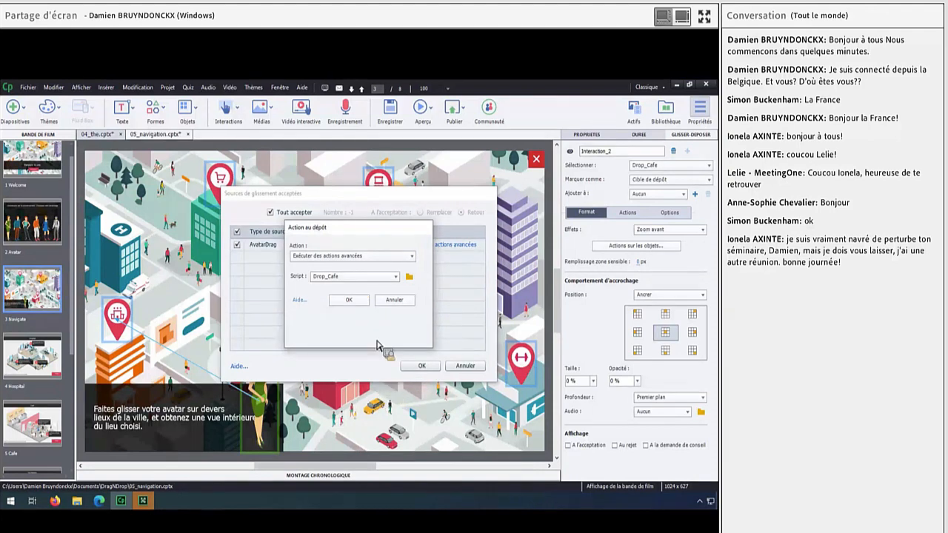
pyautogui.click(408, 280)
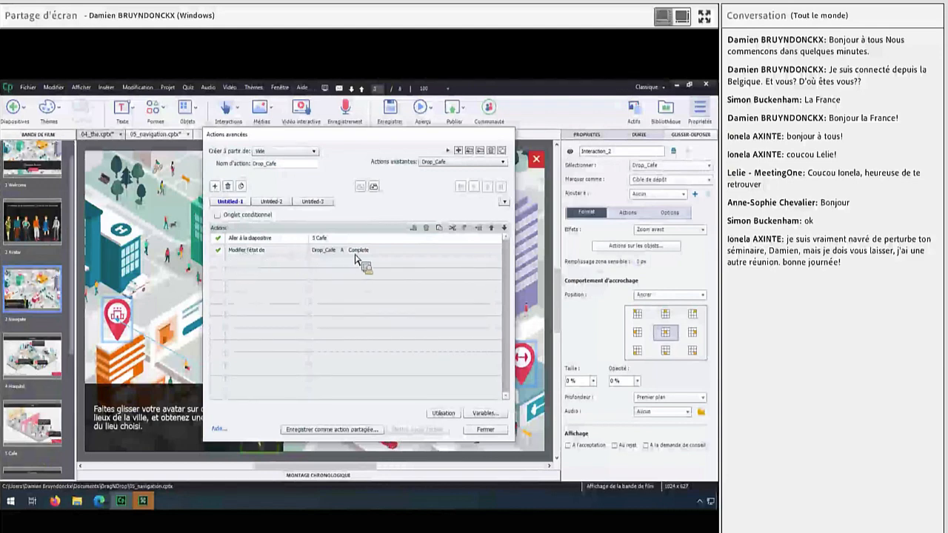
pyautogui.click(485, 429)
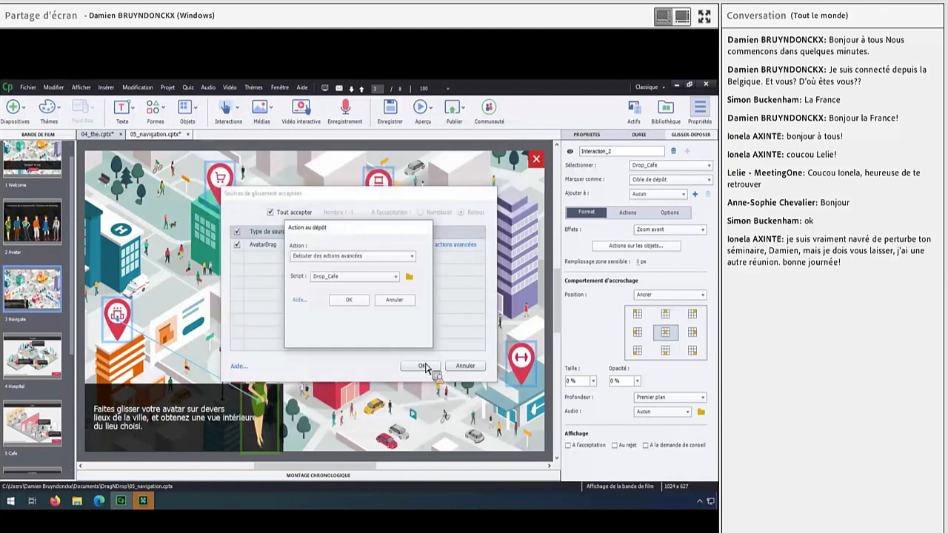
pyautogui.click(398, 301)
pyautogui.click(427, 368)
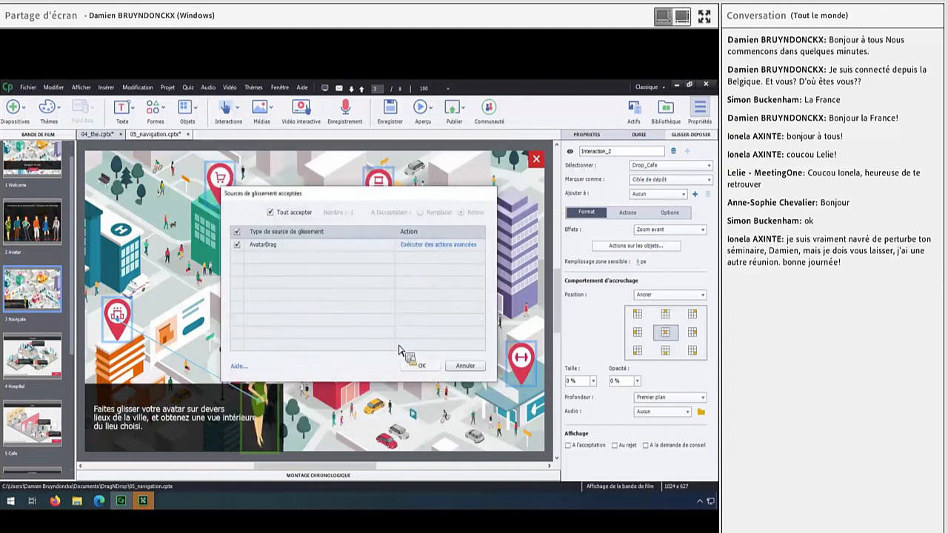
# - Check the café pin's object properties, its list of states and the option retaining its state on returning to the slide
pyautogui.click(355, 344)
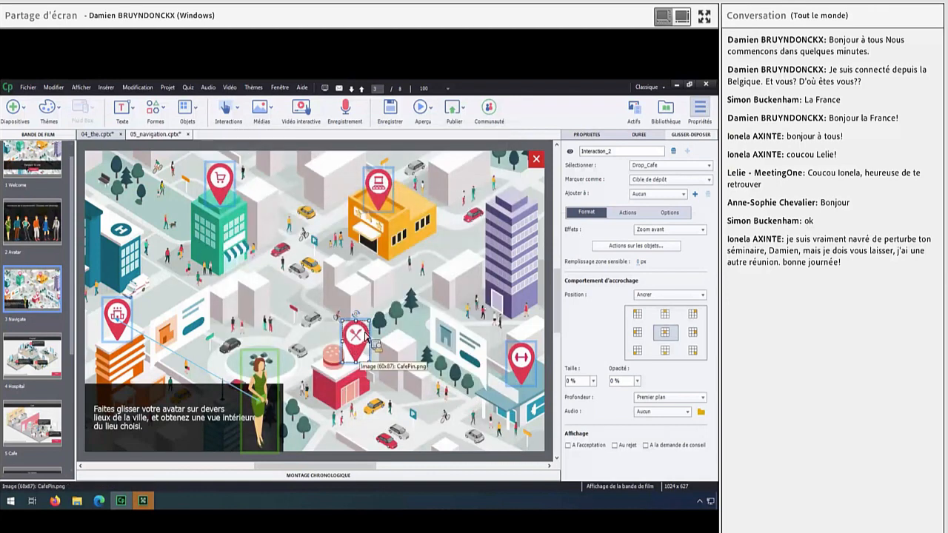
pyautogui.click(576, 136)
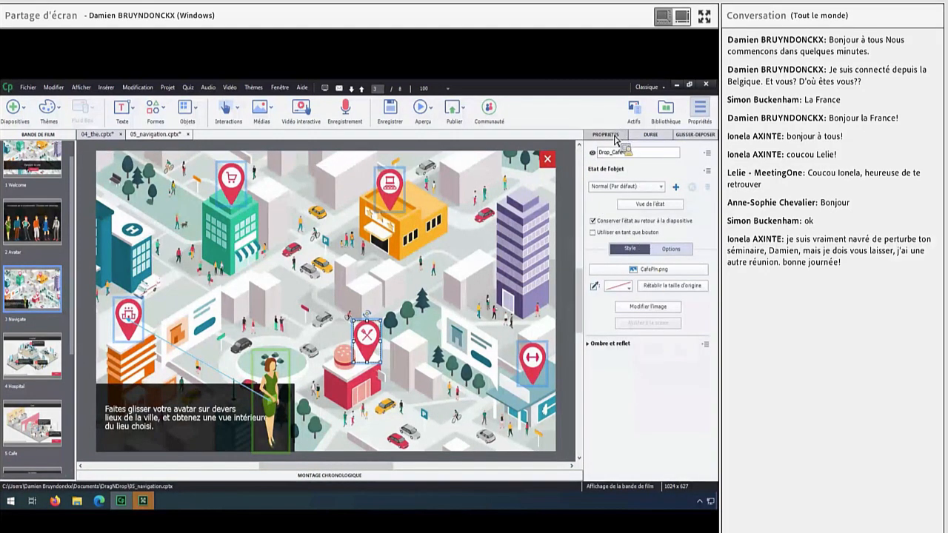
pyautogui.click(628, 186)
pyautogui.click(621, 220)
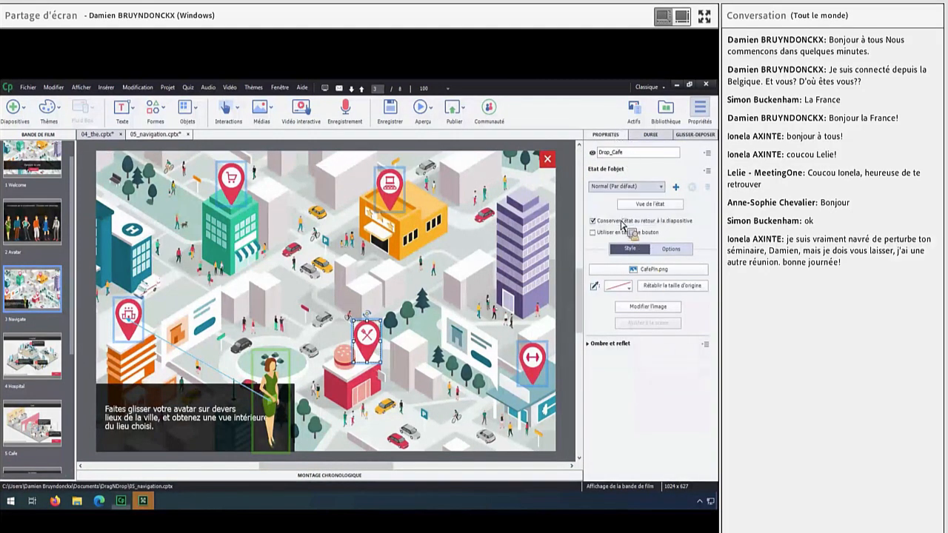